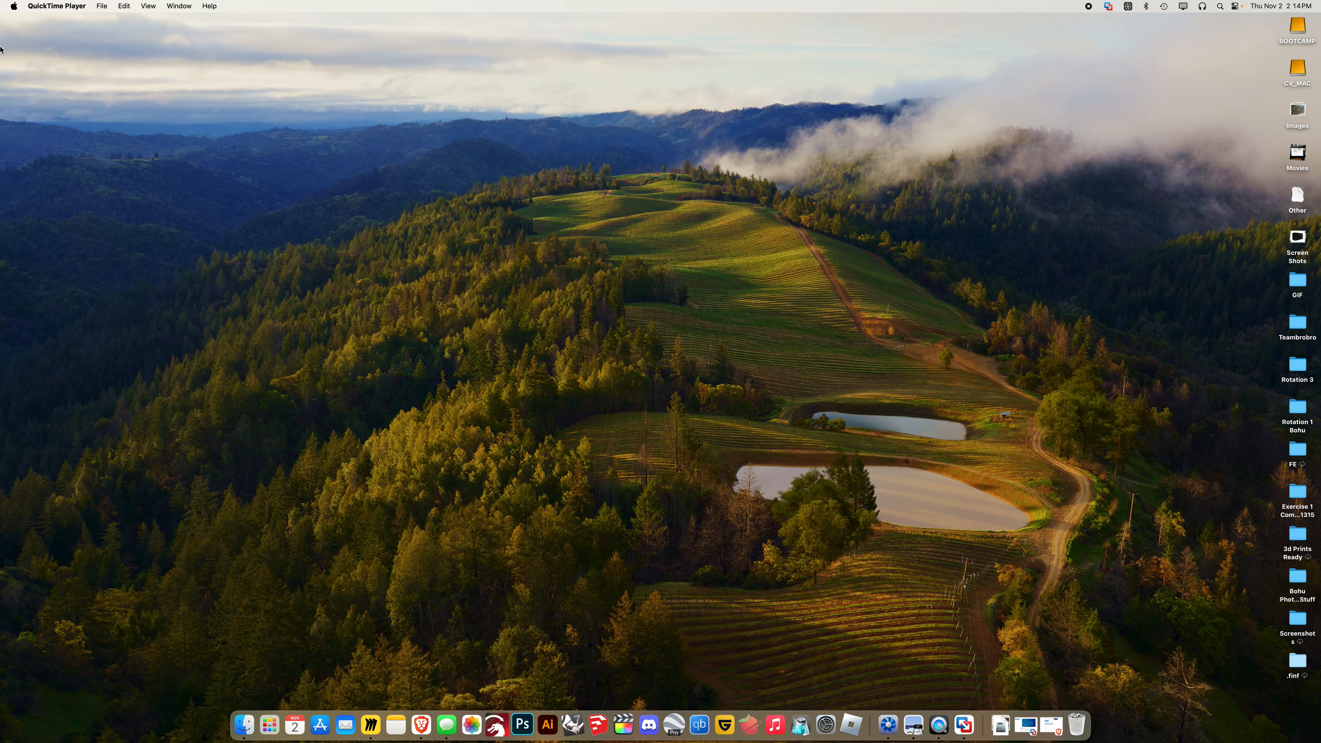
Open About This Mac and highlight 'Intel' in the 12-Core Xeon W processor line
{"action": "left_click", "coordinate": [15, 7]}
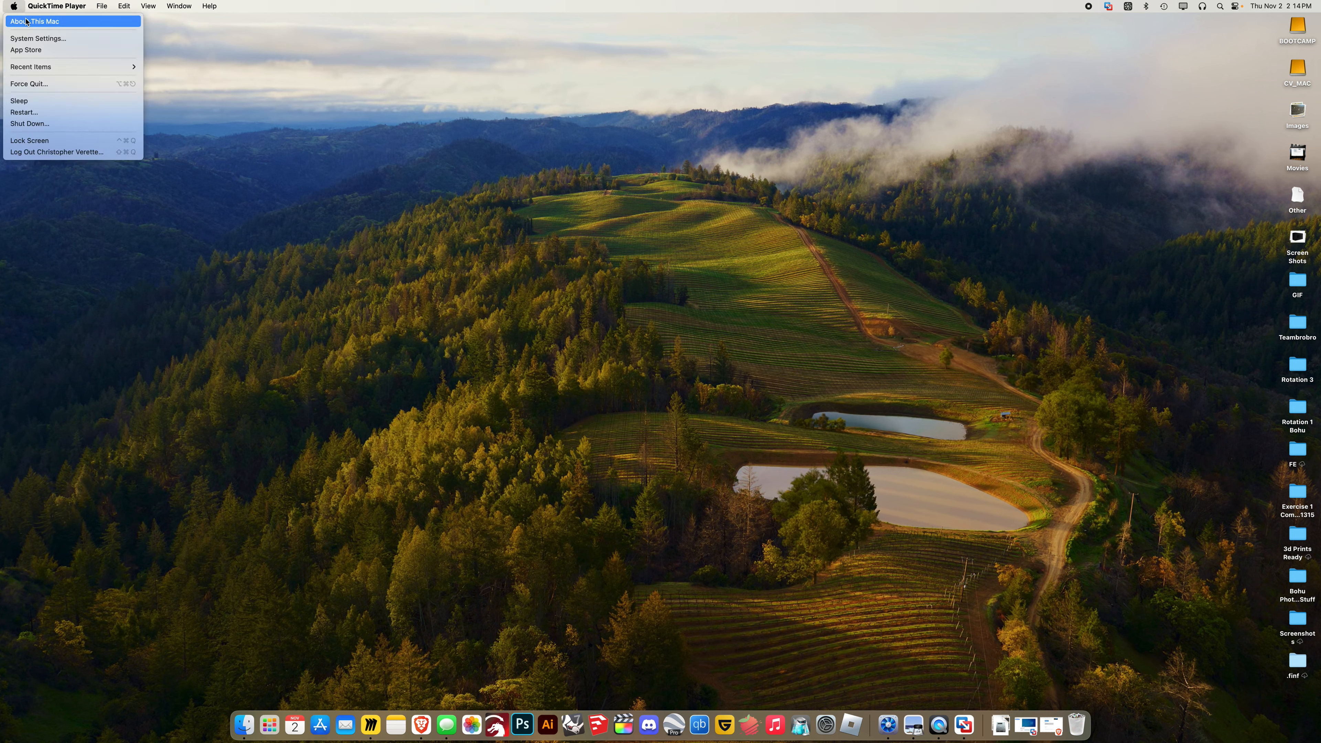
{"action": "left_click", "coordinate": [23, 19]}
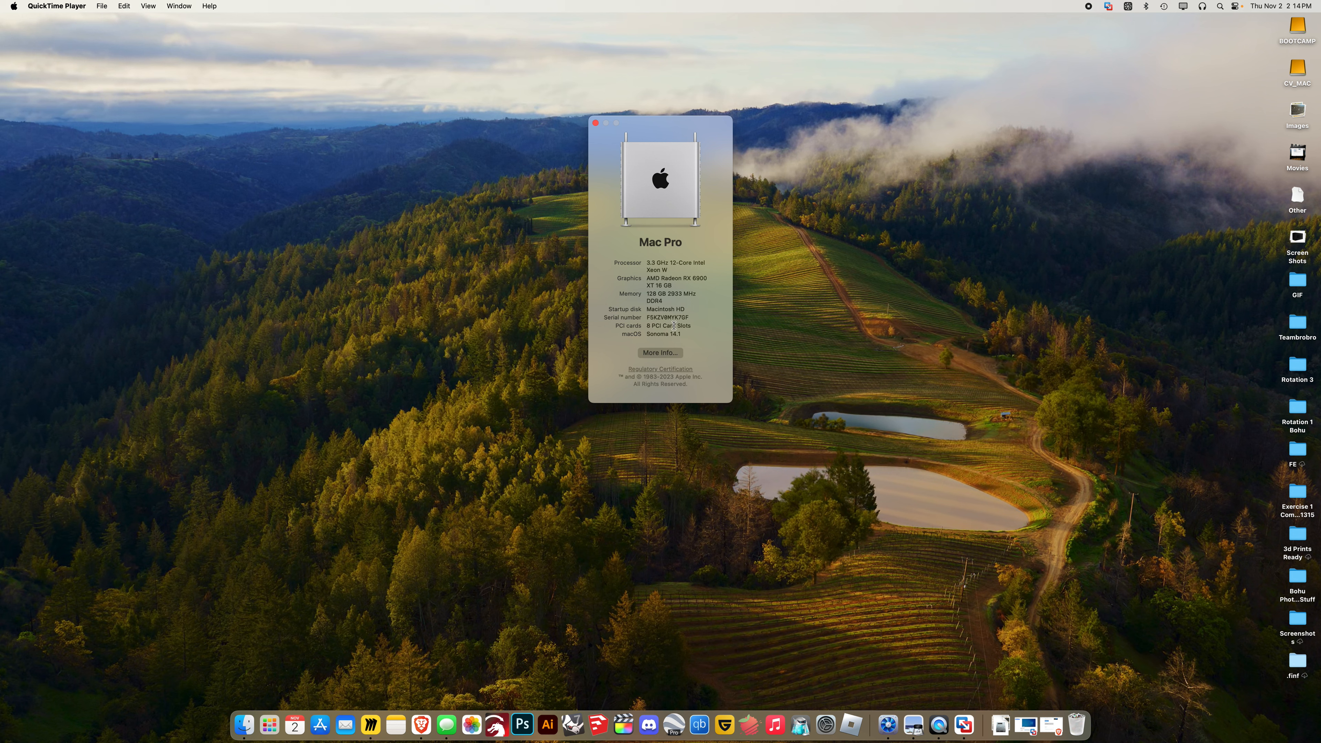
{"action": "double_click", "coordinate": [703, 261]}
Launch Boot Camp Assistant via Spotlight, read its introduction, quit it, and close About This Mac
{"action": "left_click", "coordinate": [544, 488]}
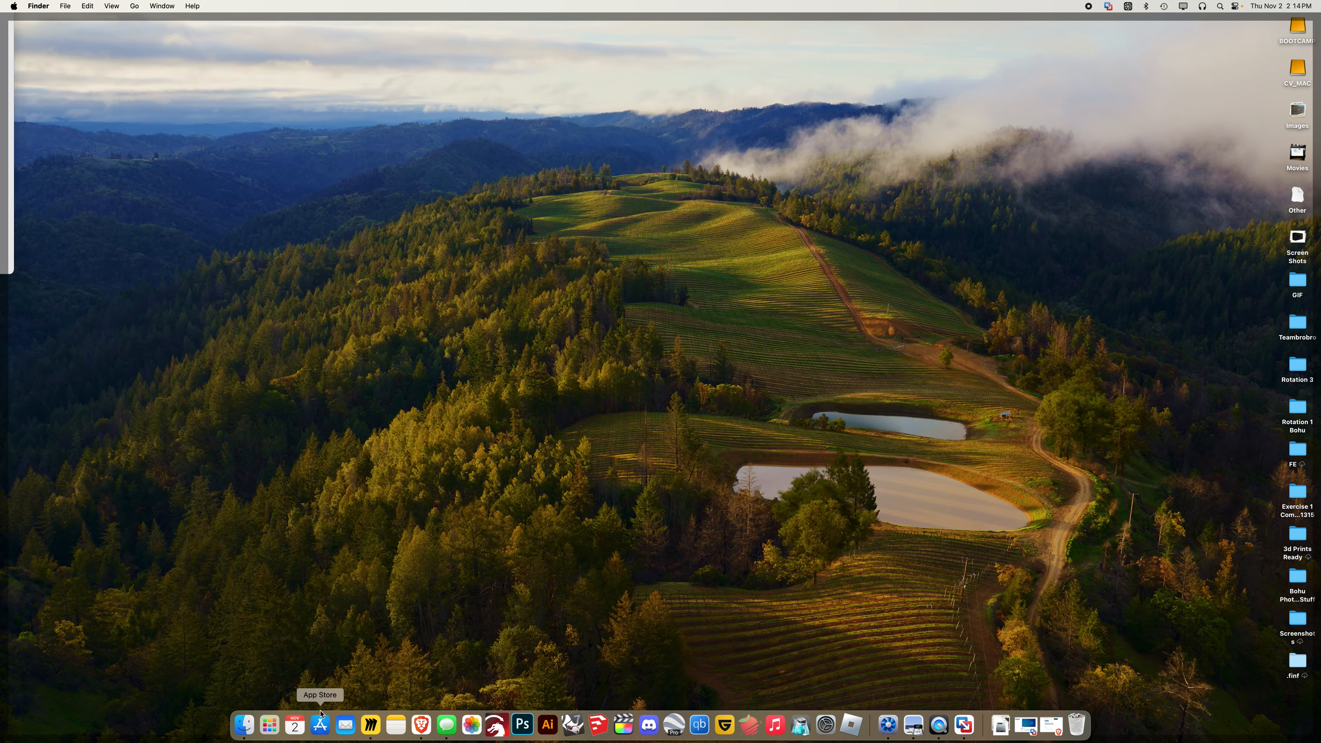
{"action": "key", "text": "super+space"}
{"action": "type", "text": "bootcamp"}
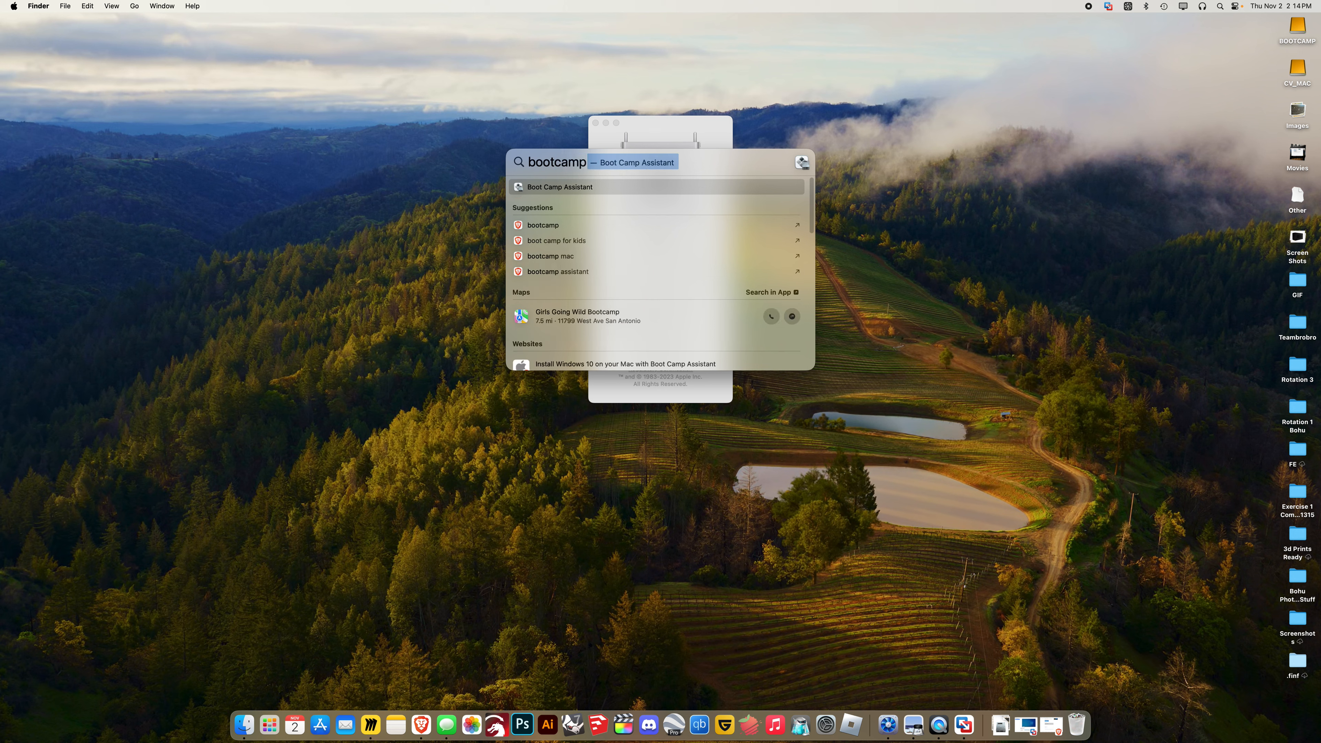
{"action": "key", "text": "Return"}
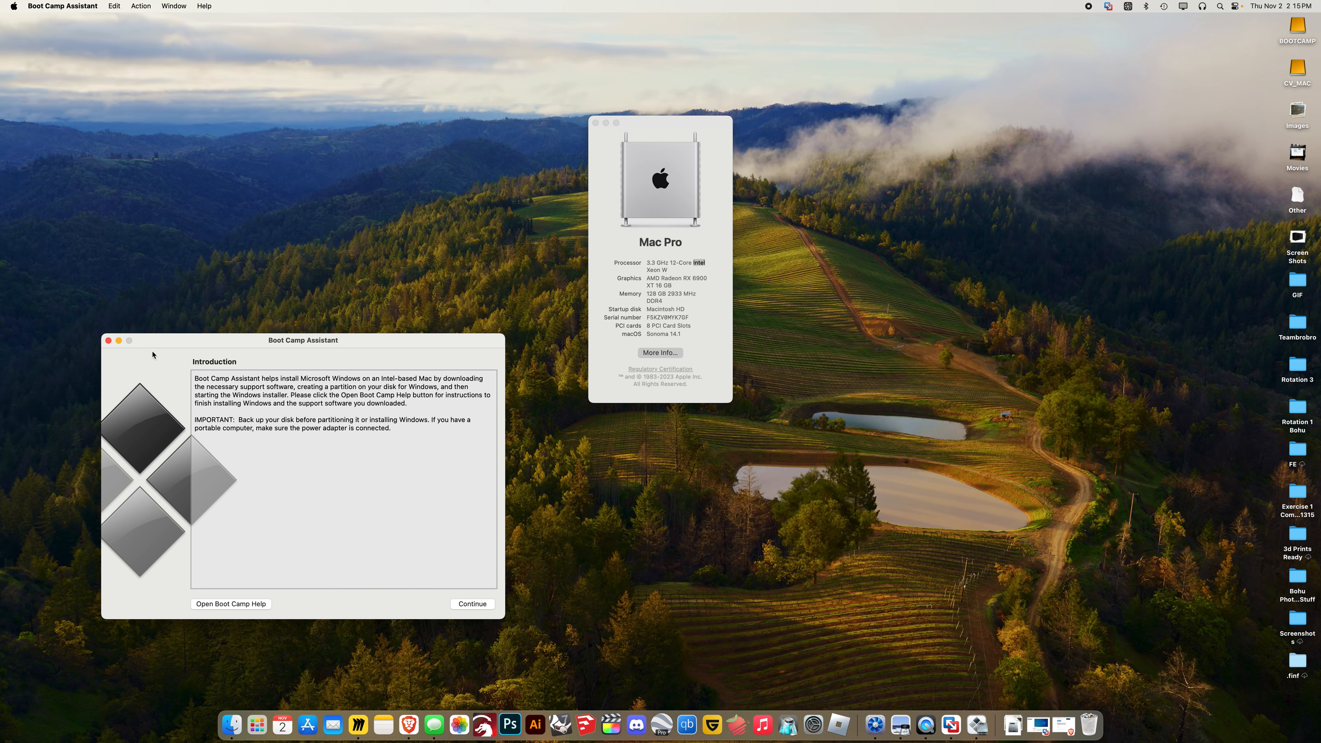
{"action": "left_click", "coordinate": [108, 340]}
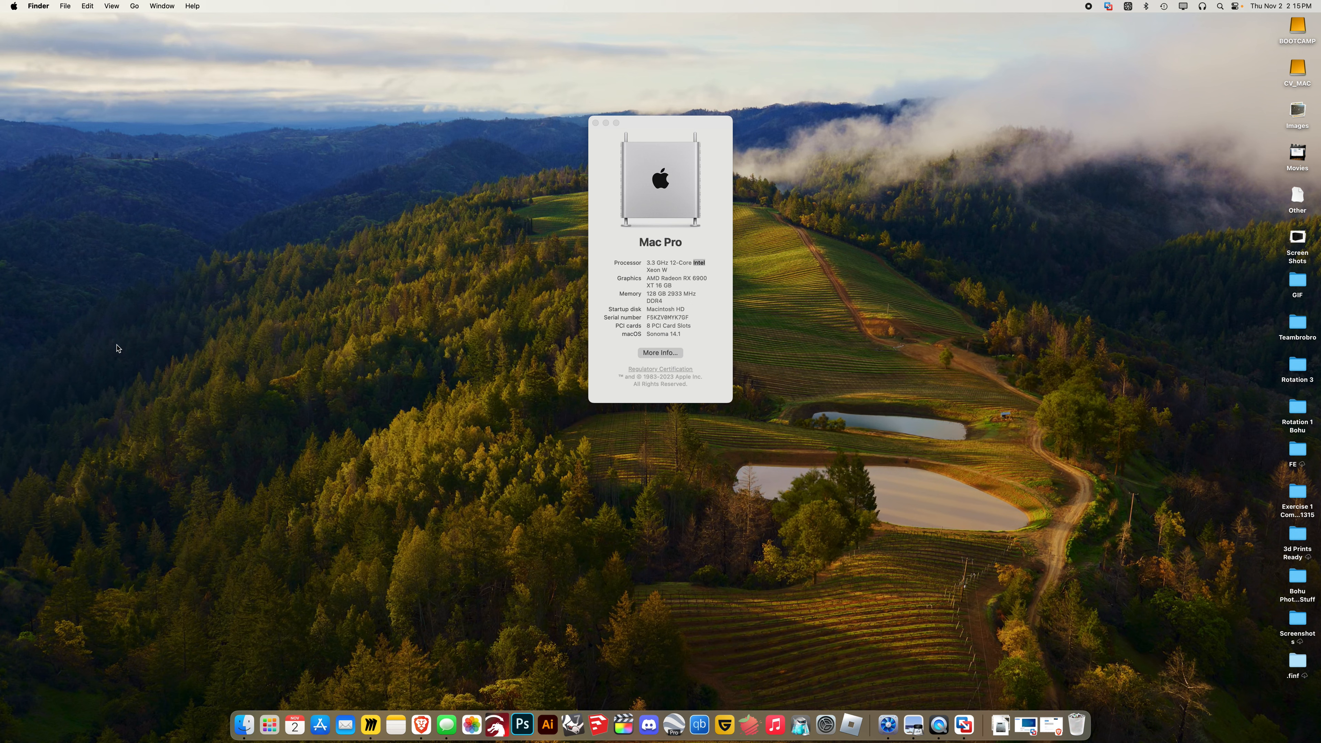
{"action": "left_click", "coordinate": [596, 124]}
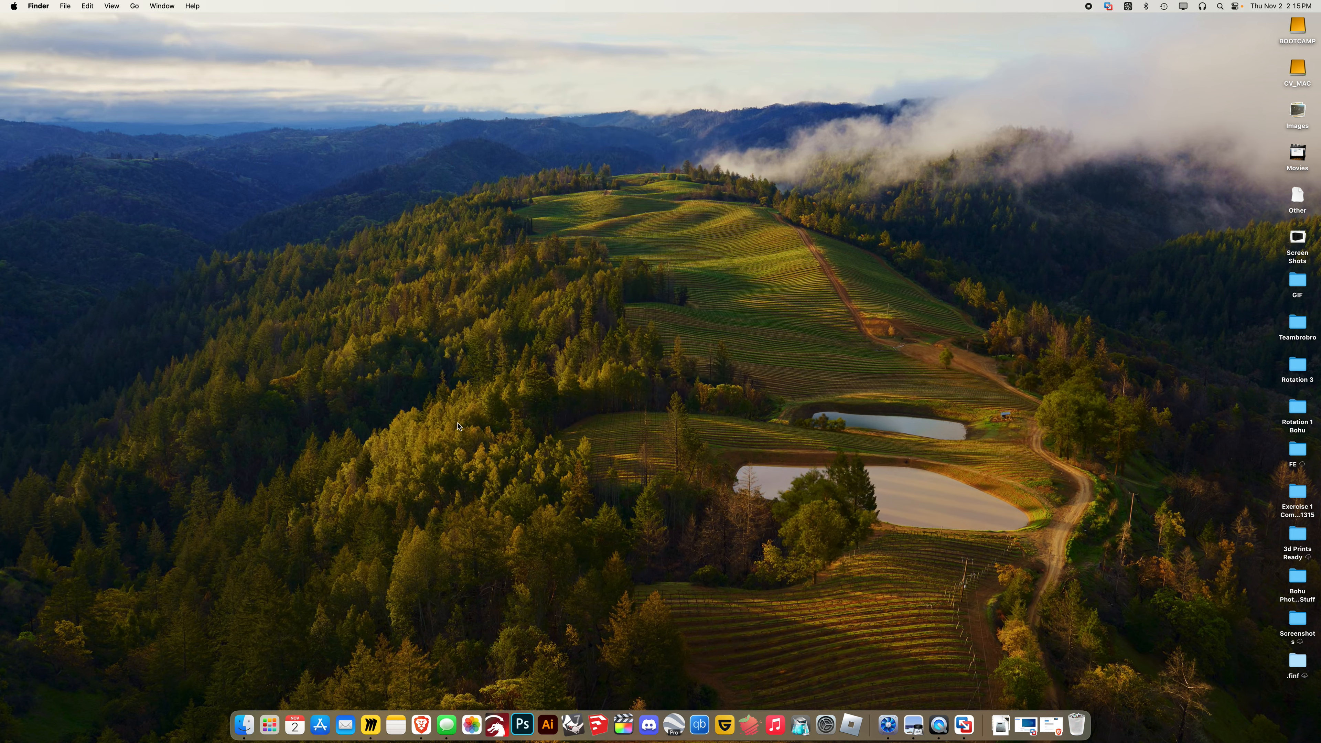
Restore Brave and view the VMware Workstation 17 Player download tab
{"action": "left_click", "coordinate": [422, 725]}
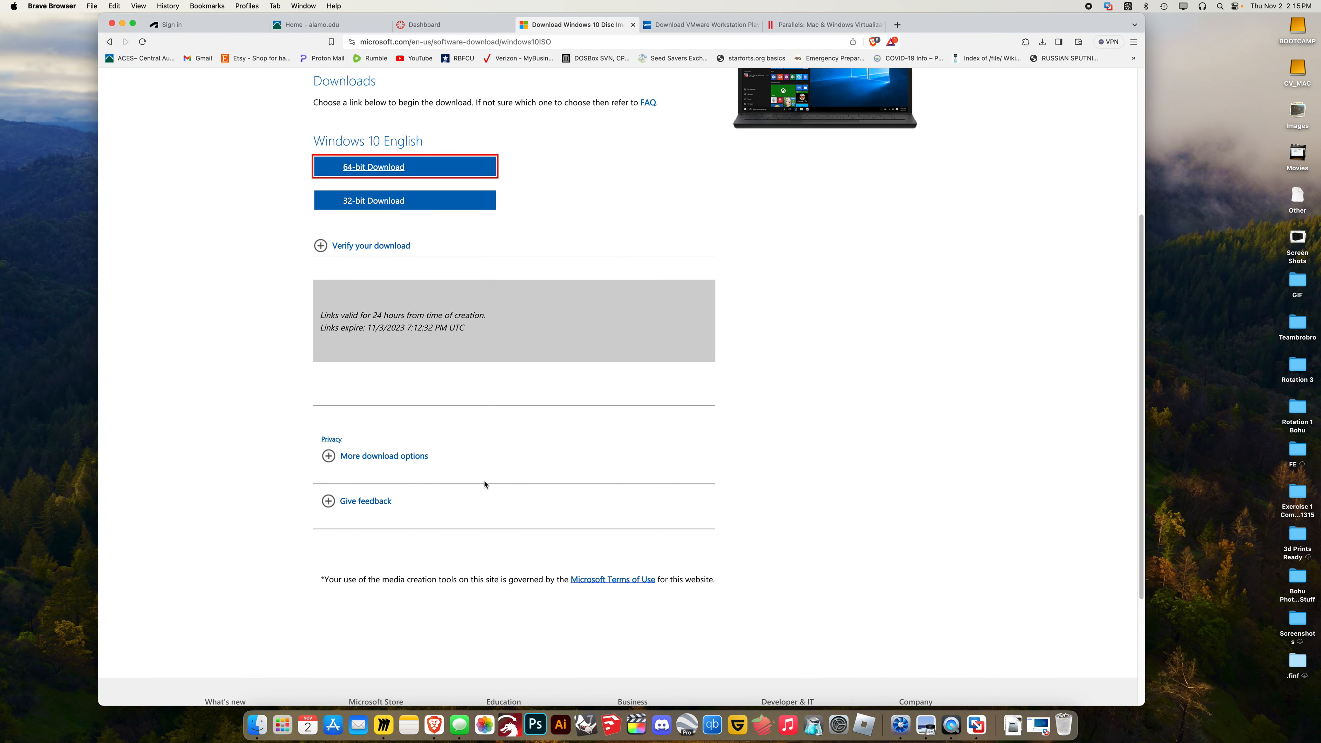
{"action": "left_click", "coordinate": [724, 27]}
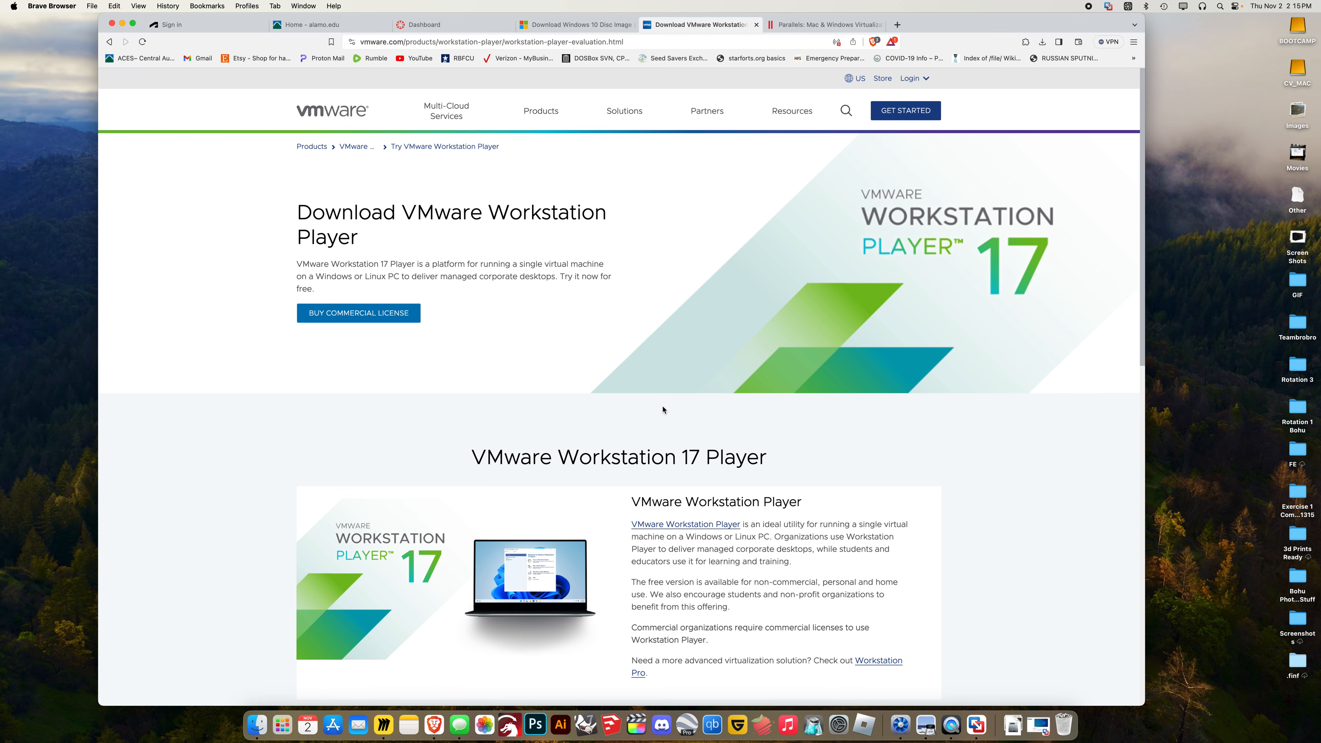
{"action": "scroll", "coordinate": [663, 410], "scroll_direction": "down", "scroll_amount": 5}
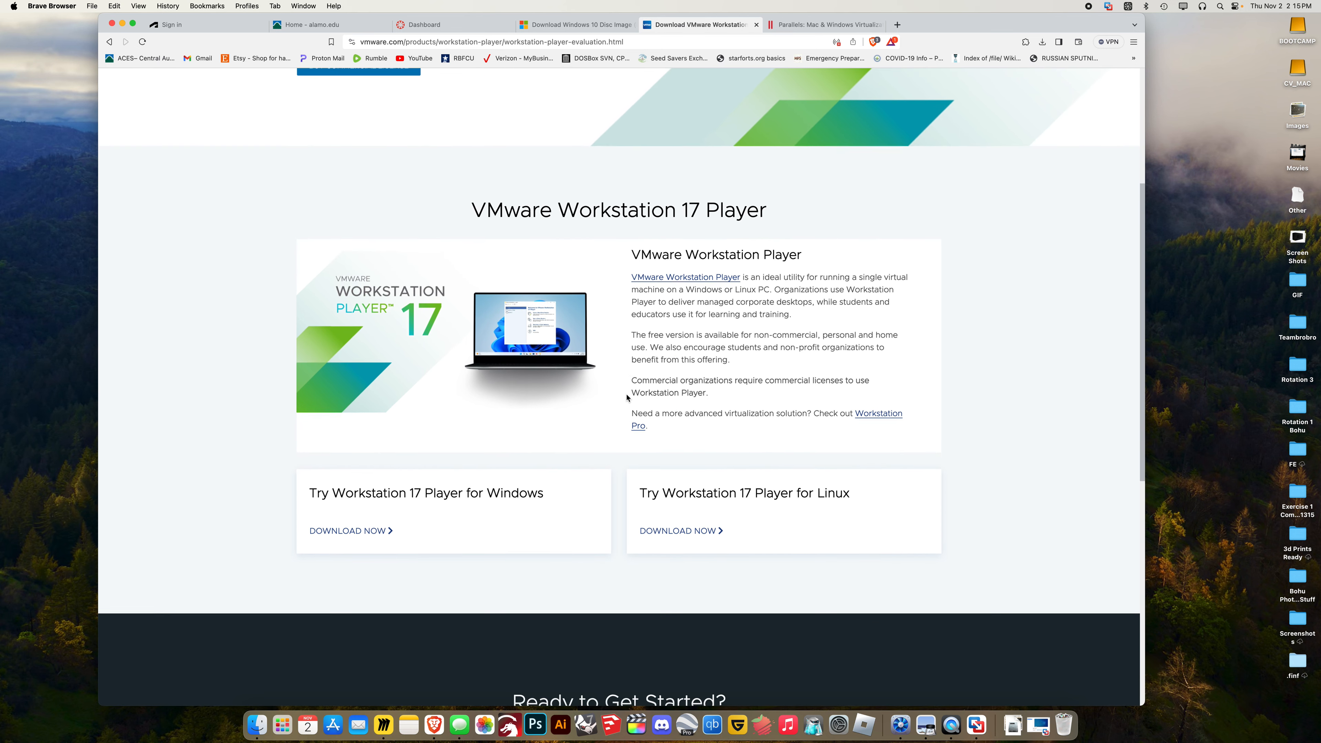
{"action": "scroll", "coordinate": [604, 451], "scroll_direction": "up", "scroll_amount": 5}
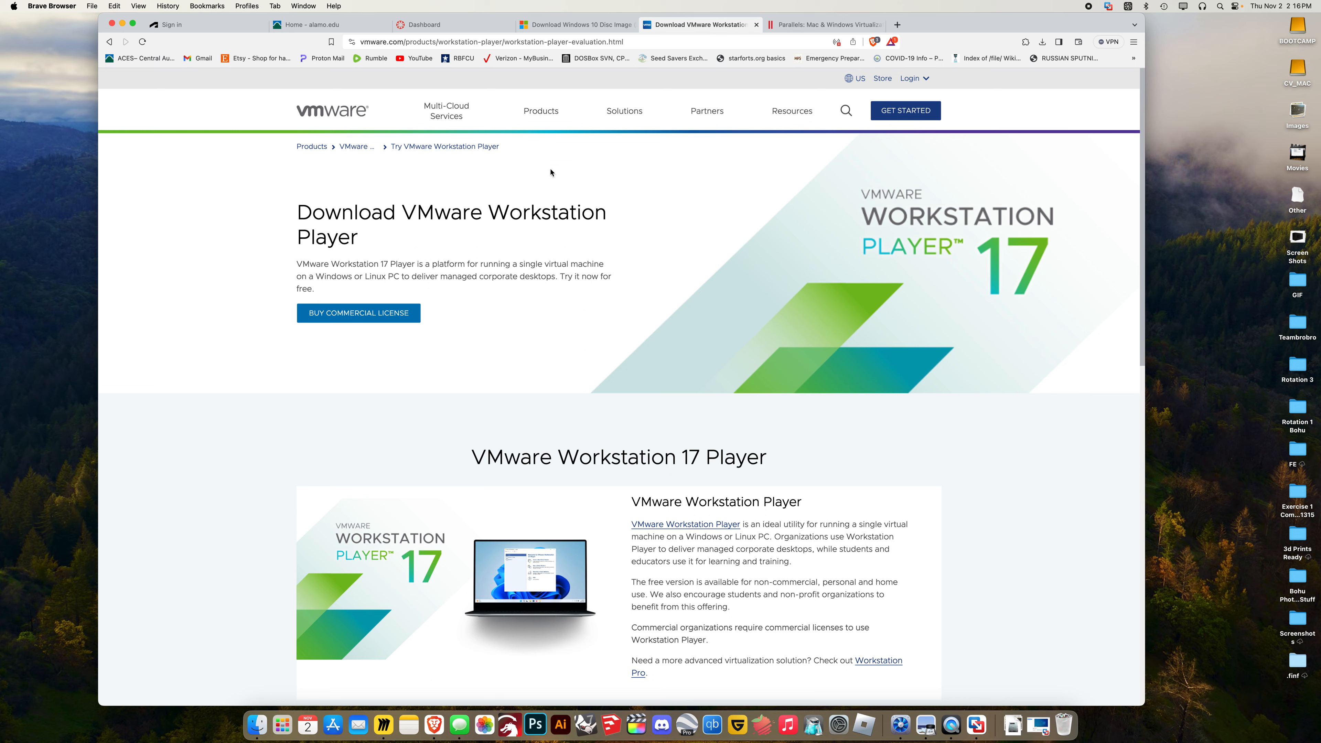
{"action": "left_click", "coordinate": [794, 25]}
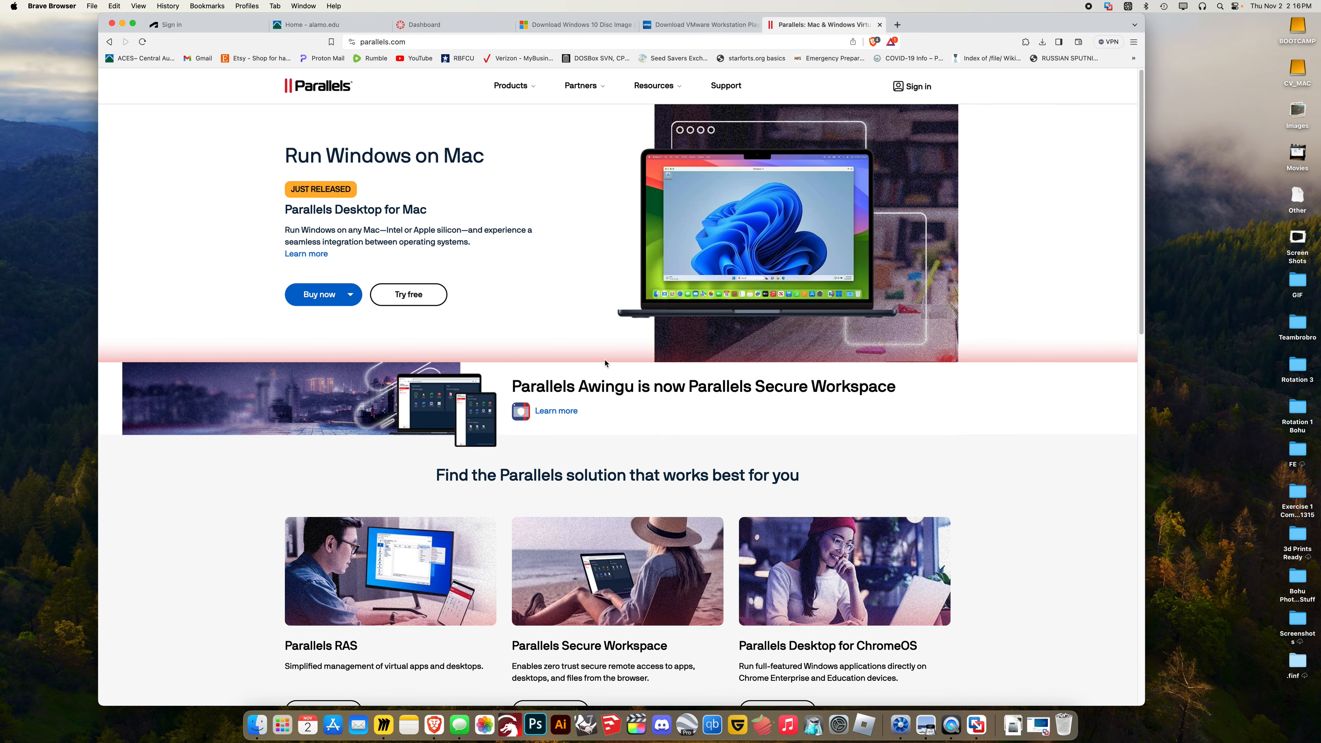
{"action": "left_click", "coordinate": [695, 25]}
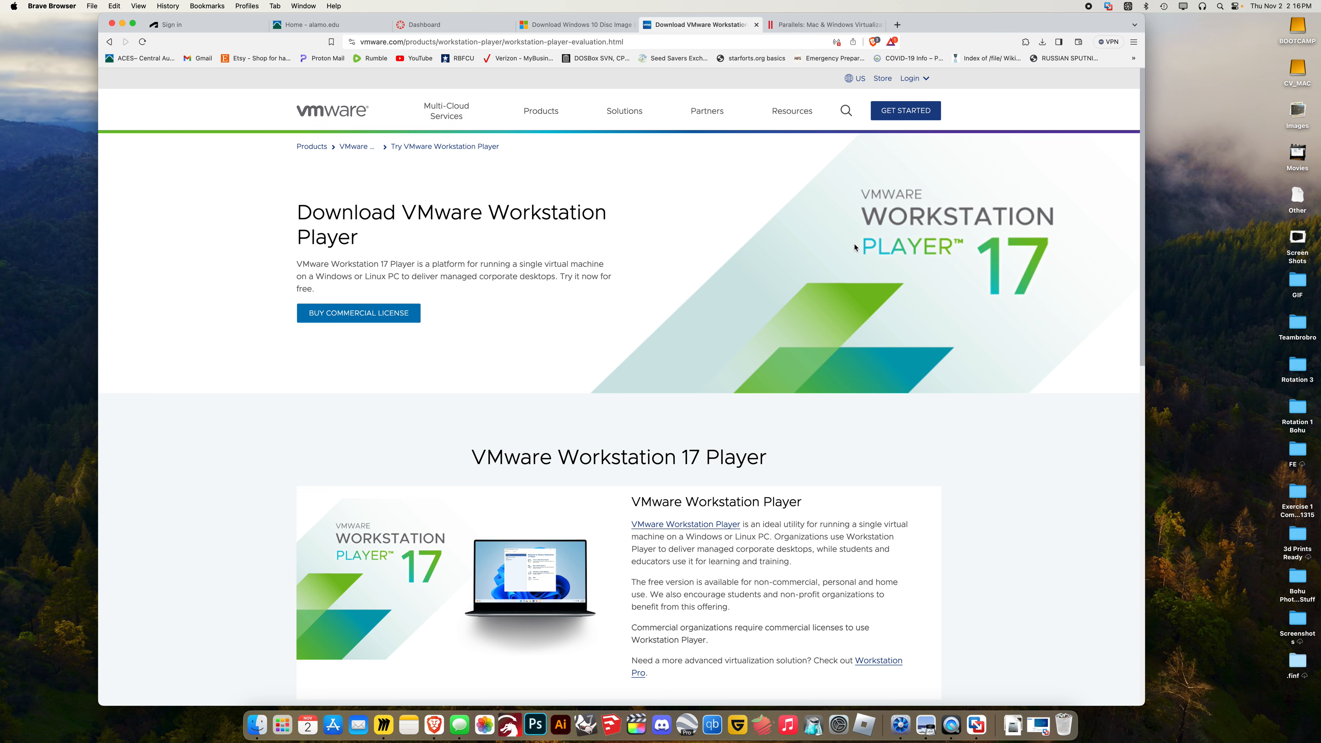
{"action": "left_click", "coordinate": [823, 27]}
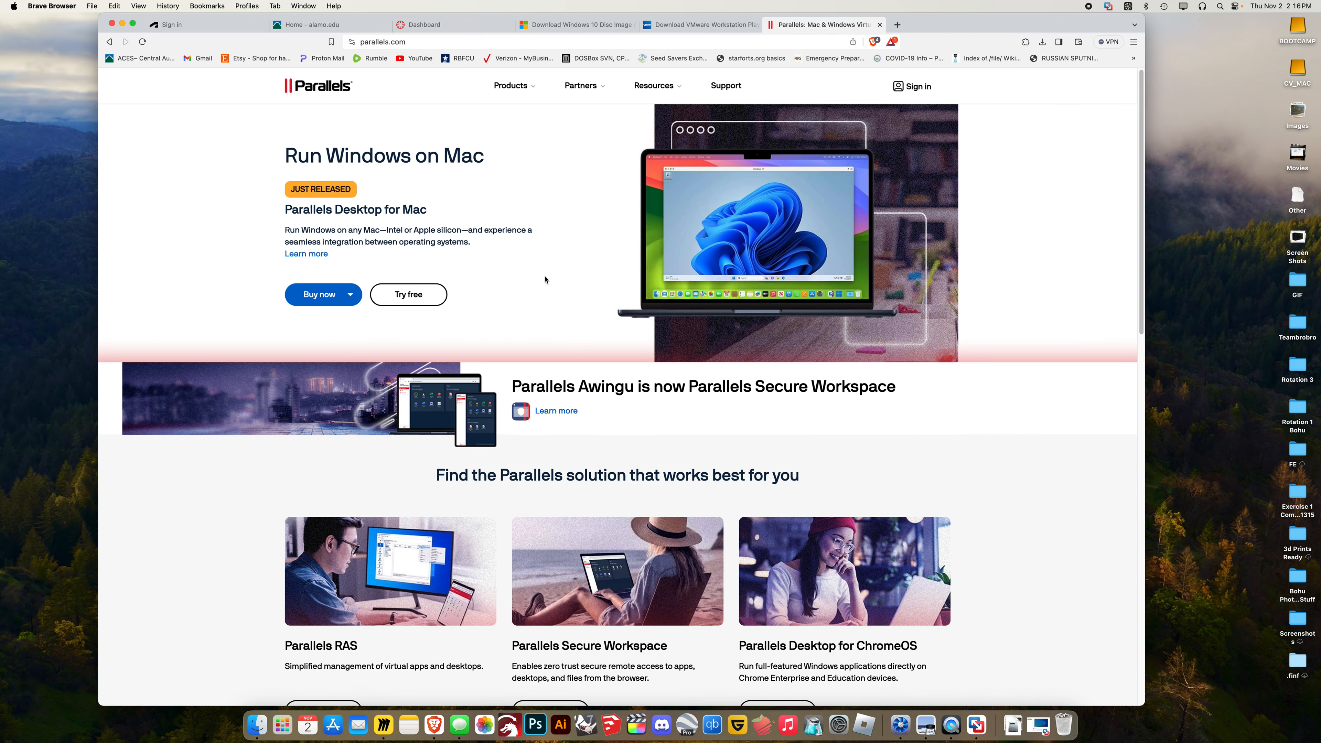
{"action": "scroll", "coordinate": [606, 350], "scroll_direction": "down", "scroll_amount": 8}
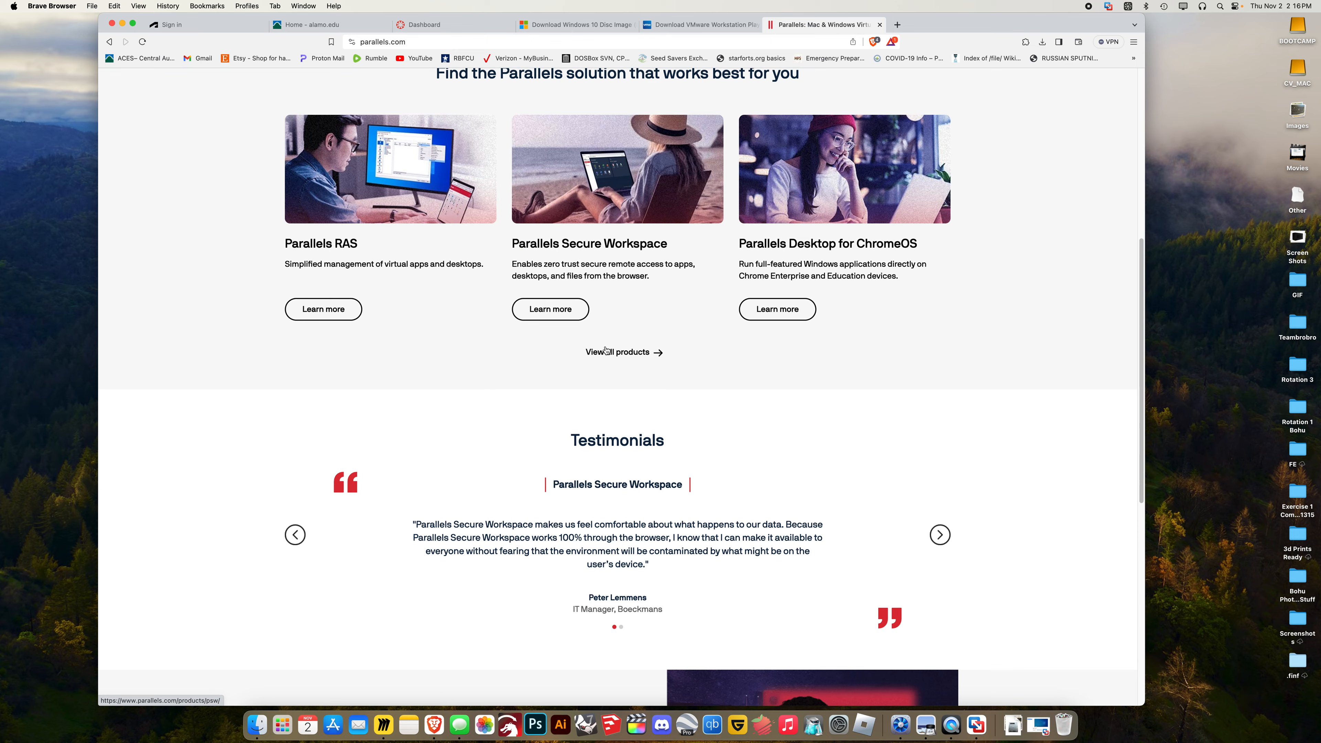
{"action": "scroll", "coordinate": [607, 344], "scroll_direction": "down", "scroll_amount": 10}
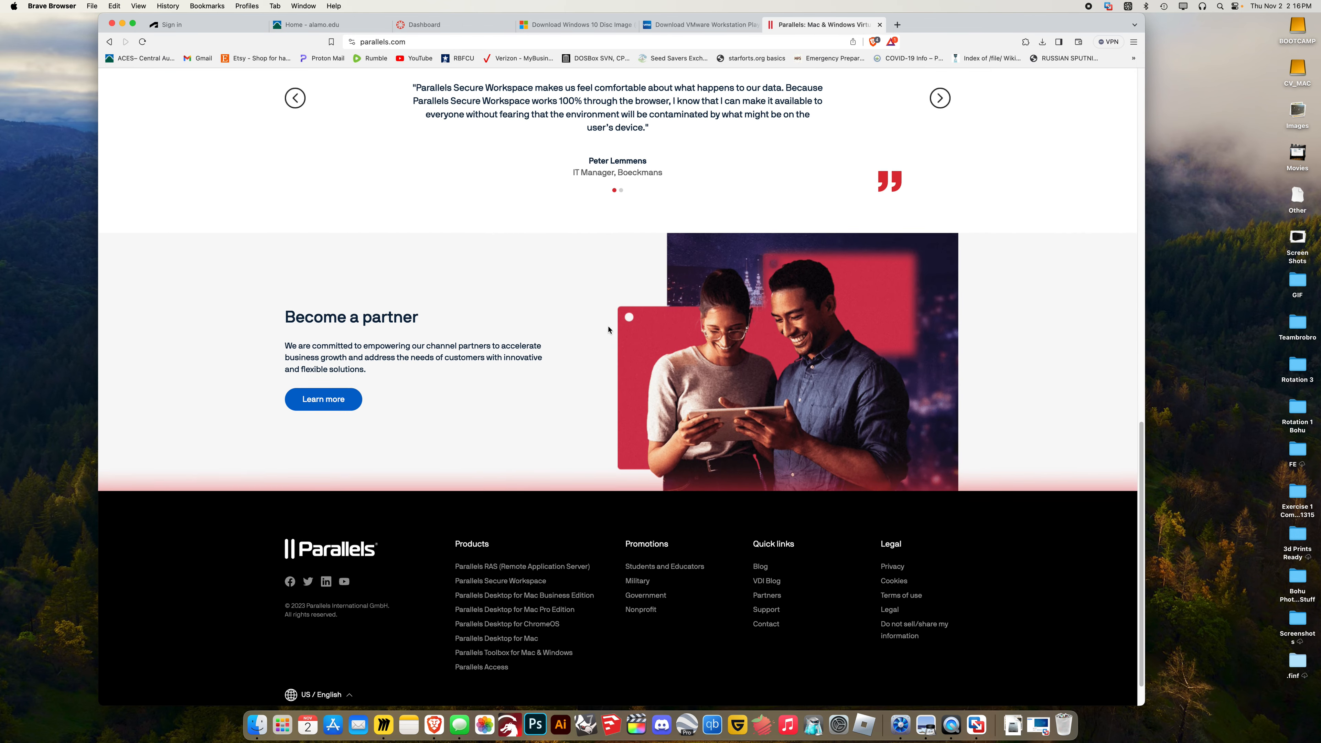
{"action": "scroll", "coordinate": [695, 120], "scroll_direction": "up", "scroll_amount": 17}
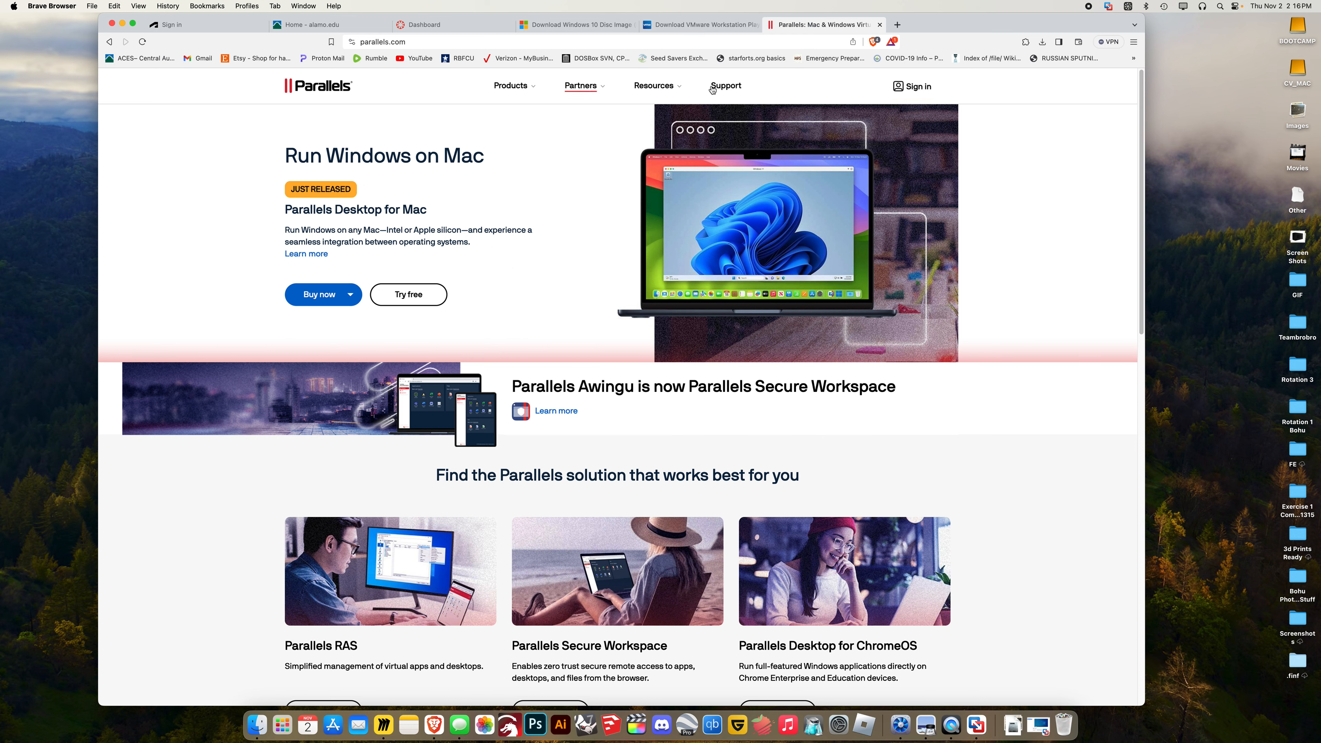
{"action": "left_click", "coordinate": [686, 25]}
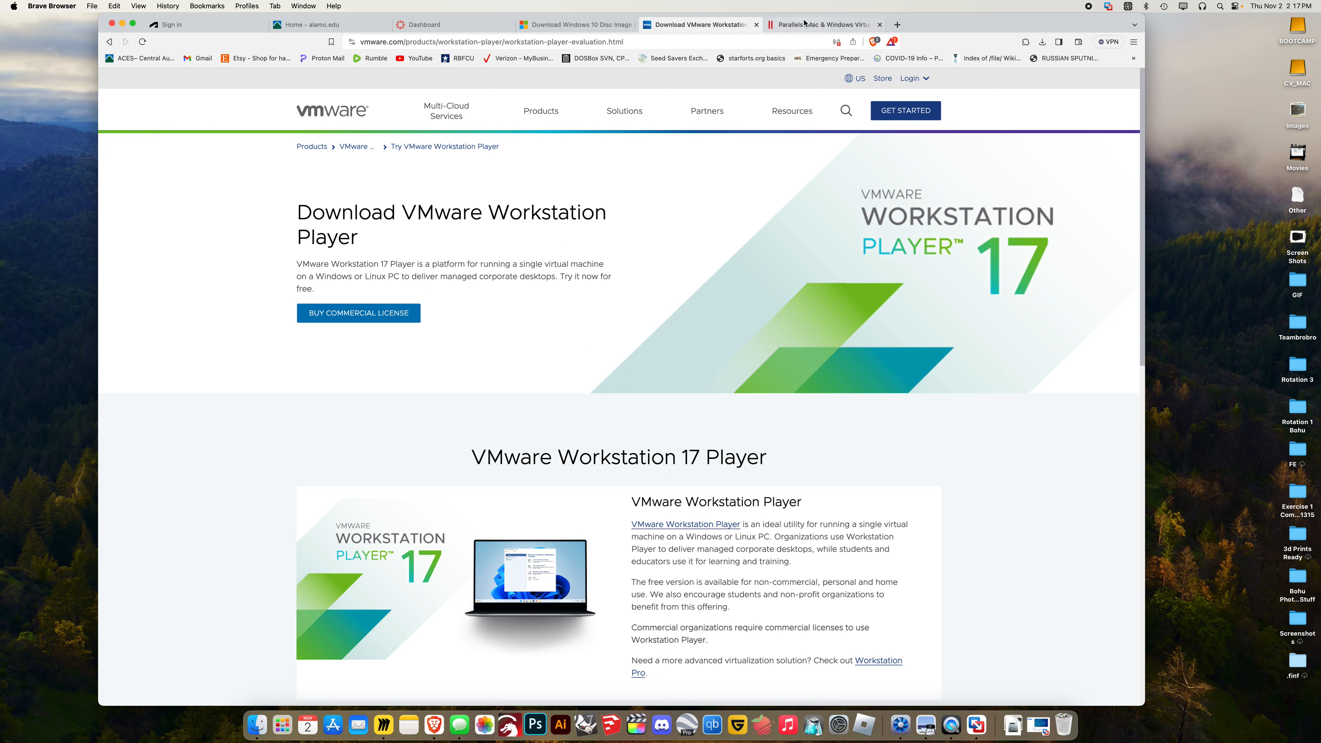
Google the 'Windows 10 Disc Image' page heading in a new tab
{"action": "left_click", "coordinate": [586, 27]}
{"action": "scroll", "coordinate": [437, 218], "scroll_direction": "up", "scroll_amount": 5}
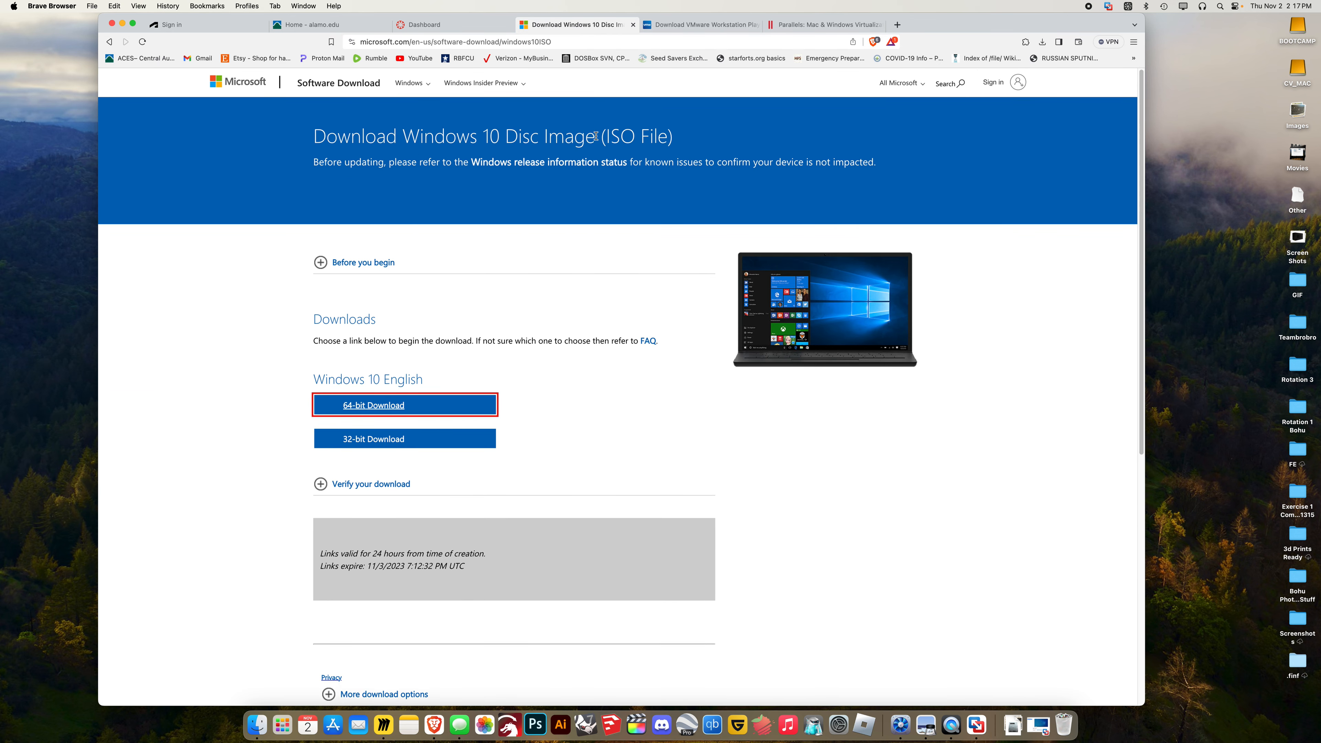
{"action": "left_click_drag", "start_coordinate": [598, 136], "coordinate": [405, 141]}
{"action": "key", "text": "super+c"}
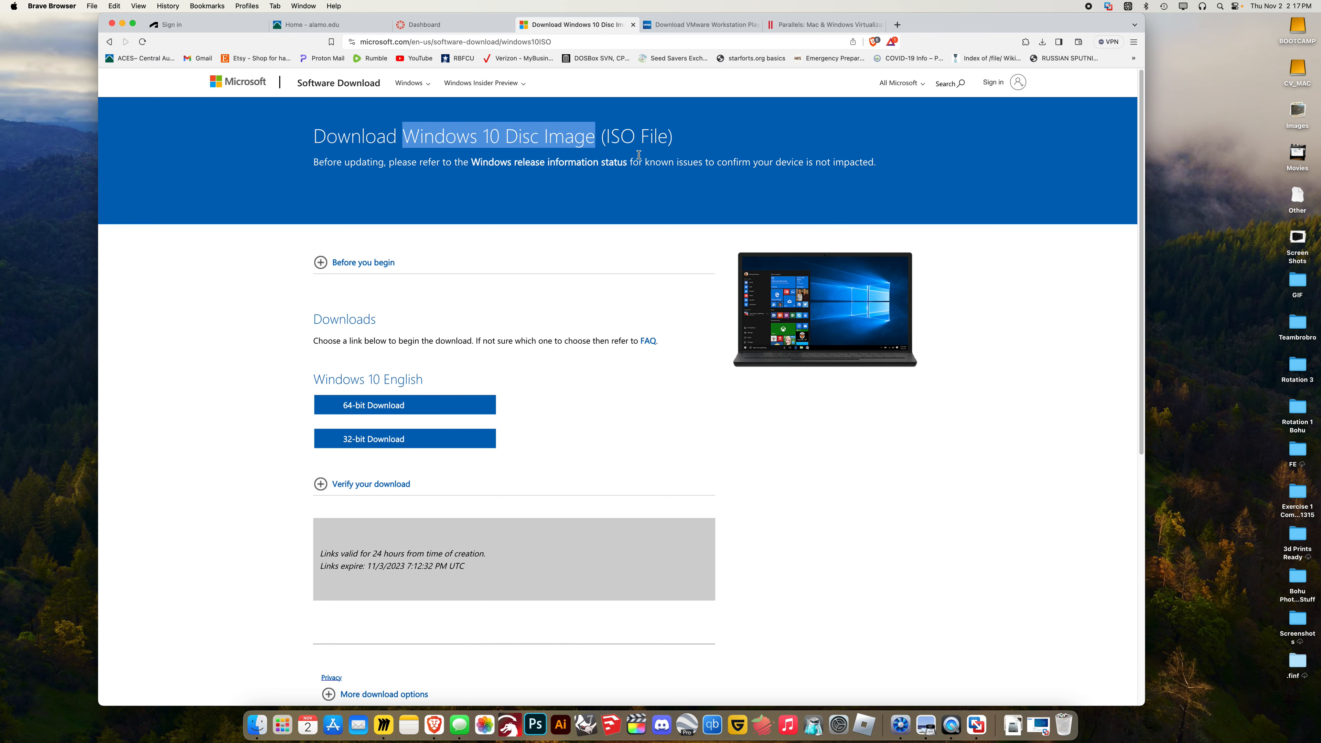
{"action": "left_click", "coordinate": [898, 25]}
{"action": "key", "text": "super+v"}
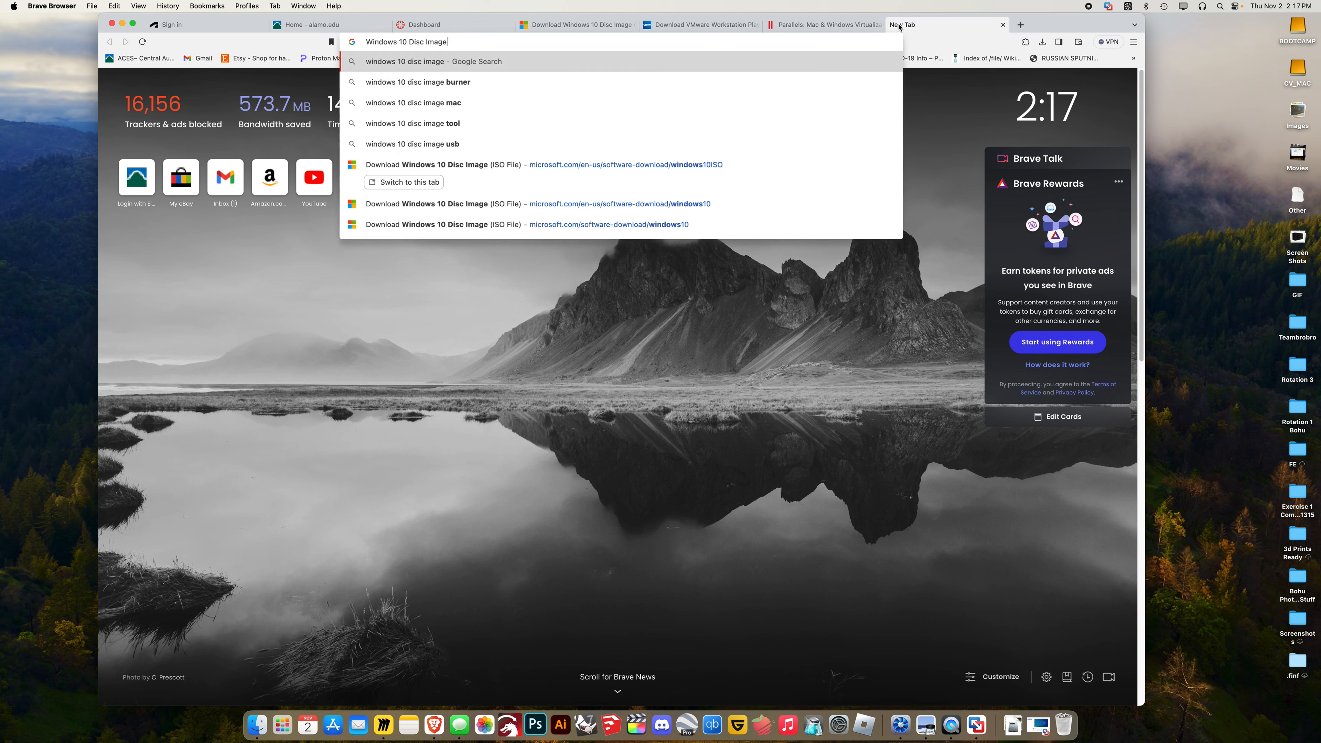
{"action": "key", "text": "Return"}
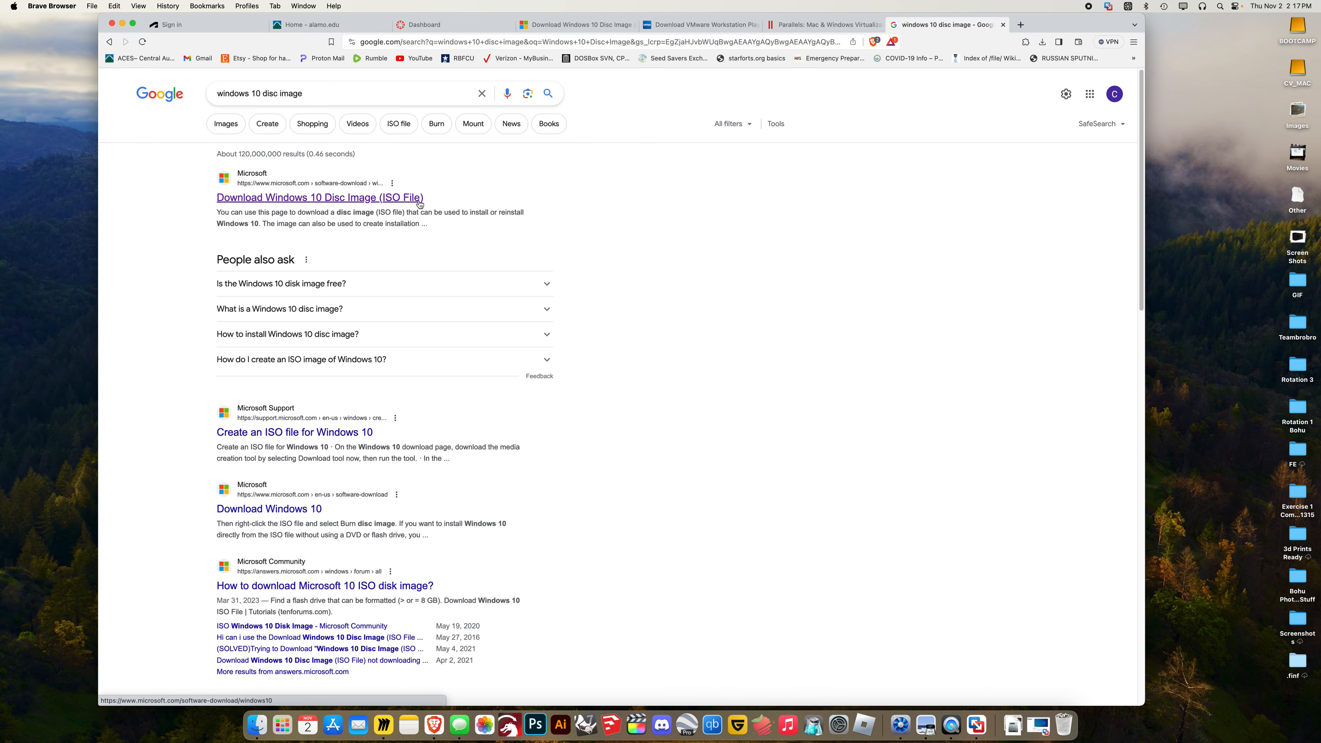
Revisit the Windows 10 and VMware Player tabs, then minimize the browser
{"action": "left_click", "coordinate": [697, 29]}
{"action": "left_click", "coordinate": [580, 30]}
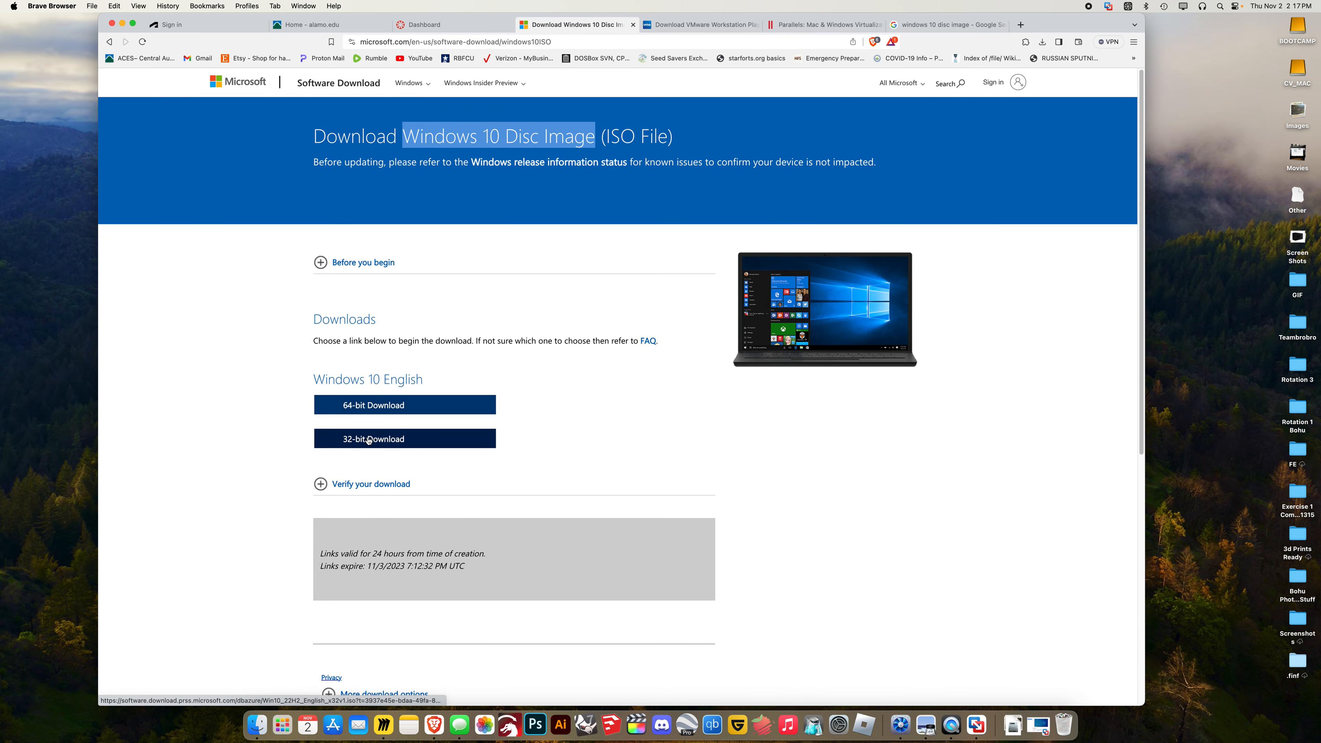
{"action": "scroll", "coordinate": [526, 369], "scroll_direction": "down", "scroll_amount": 5}
{"action": "scroll", "coordinate": [645, 328], "scroll_direction": "up", "scroll_amount": 5}
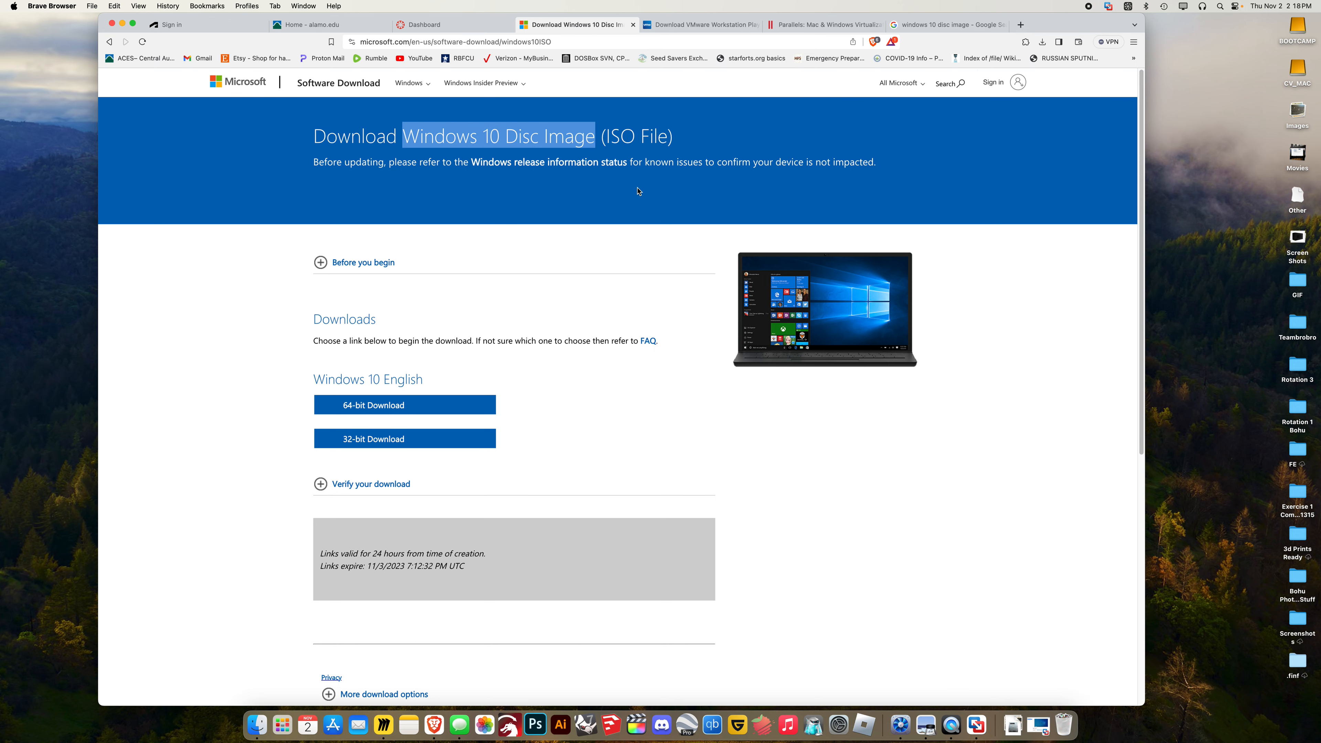
{"action": "left_click", "coordinate": [730, 25]}
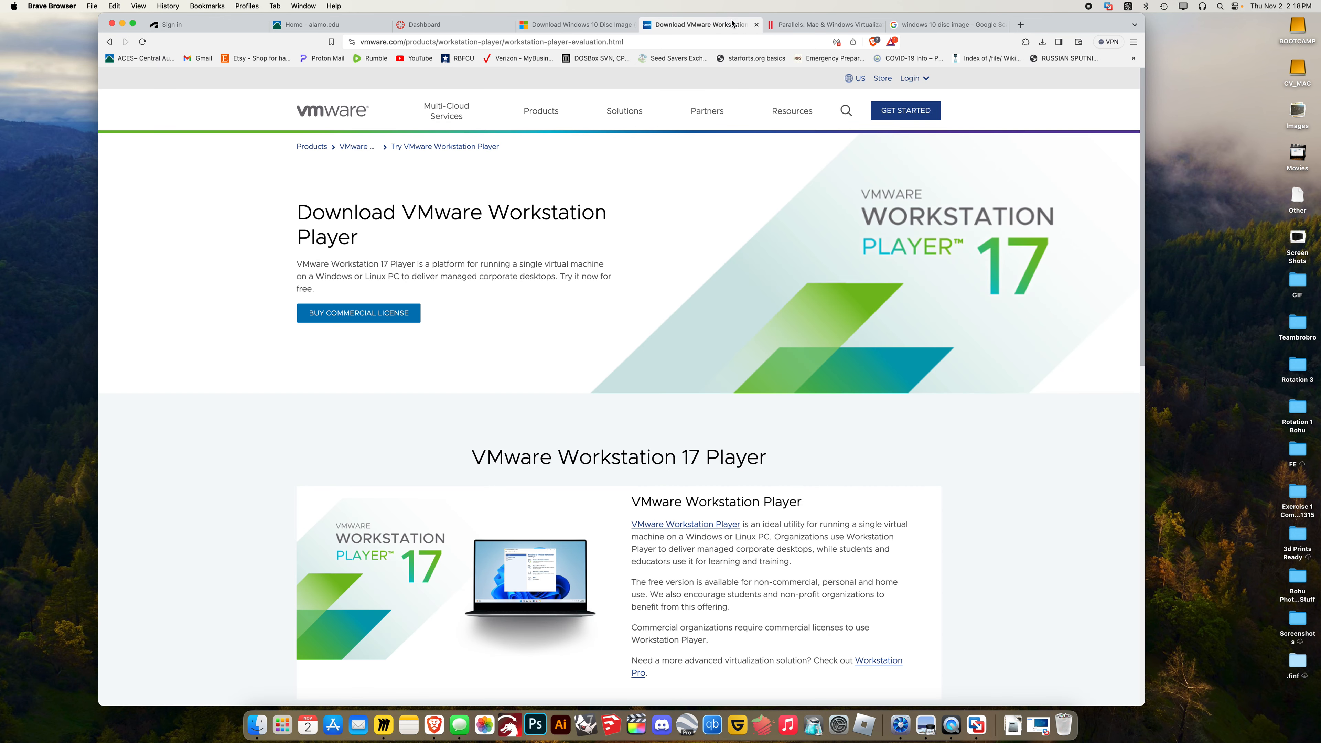
{"action": "left_click", "coordinate": [123, 23]}
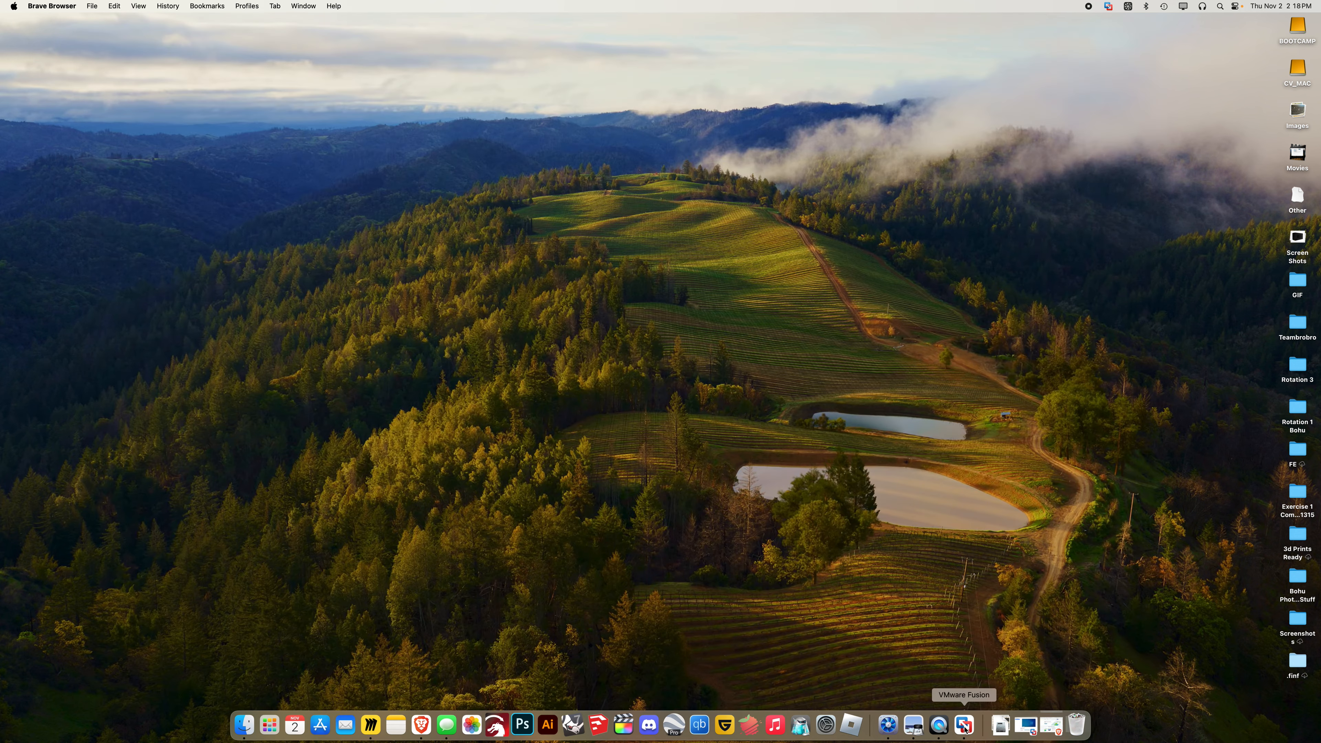
Bring up the VMware Fusion library, reposition it, and choose File > New
{"action": "left_click", "coordinate": [964, 728]}
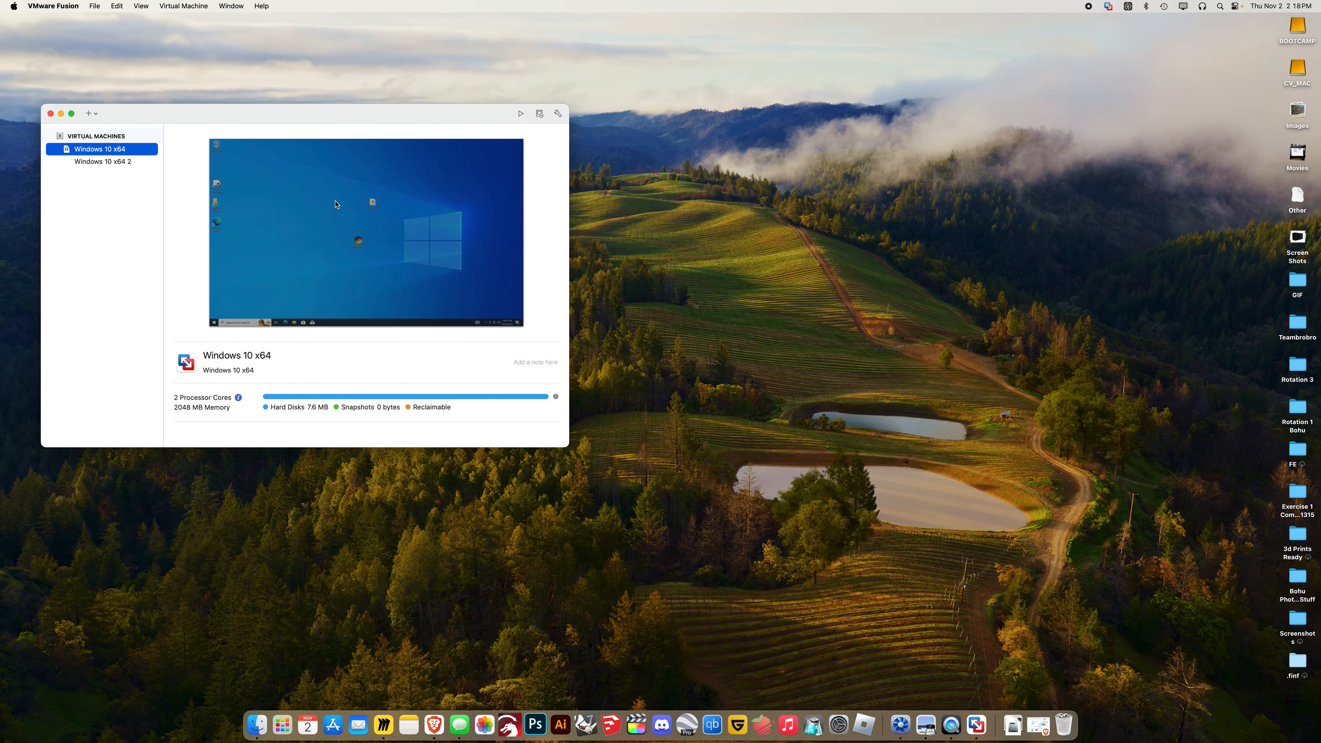
{"action": "left_click", "coordinate": [116, 161]}
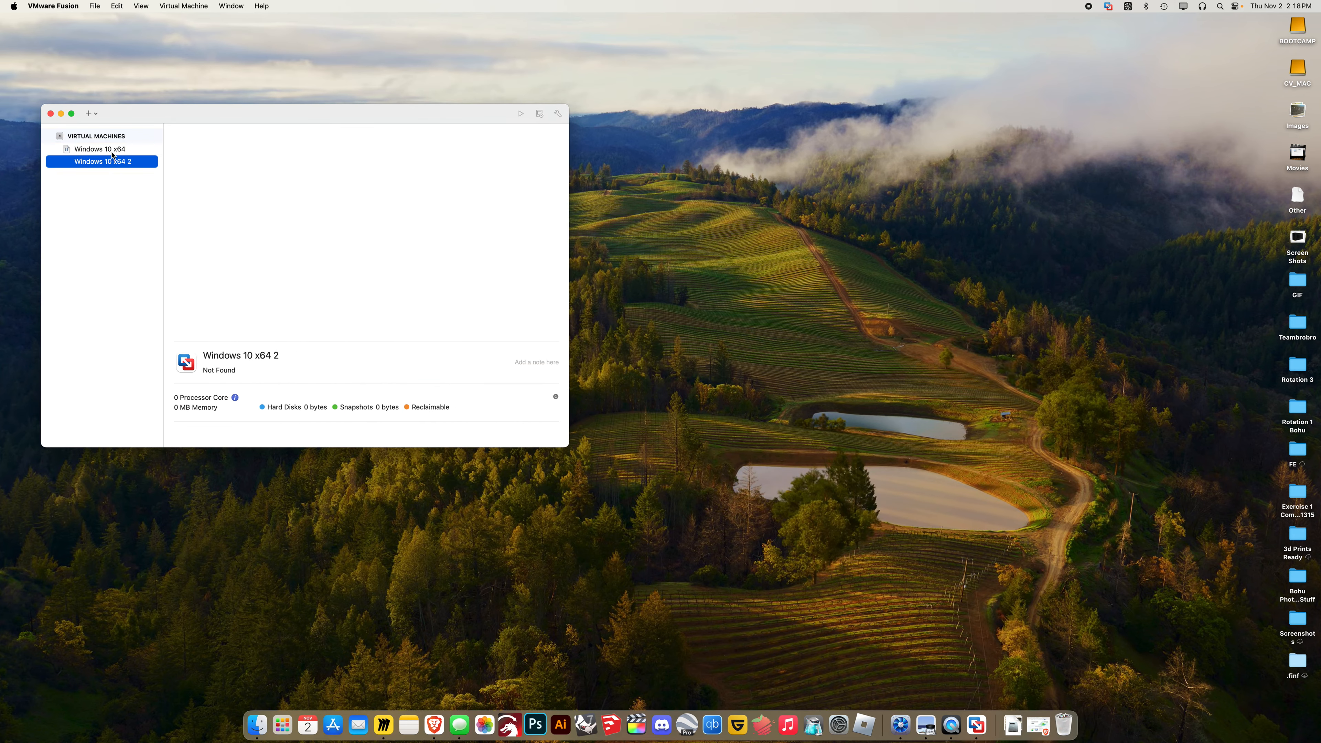
{"action": "left_click", "coordinate": [112, 151]}
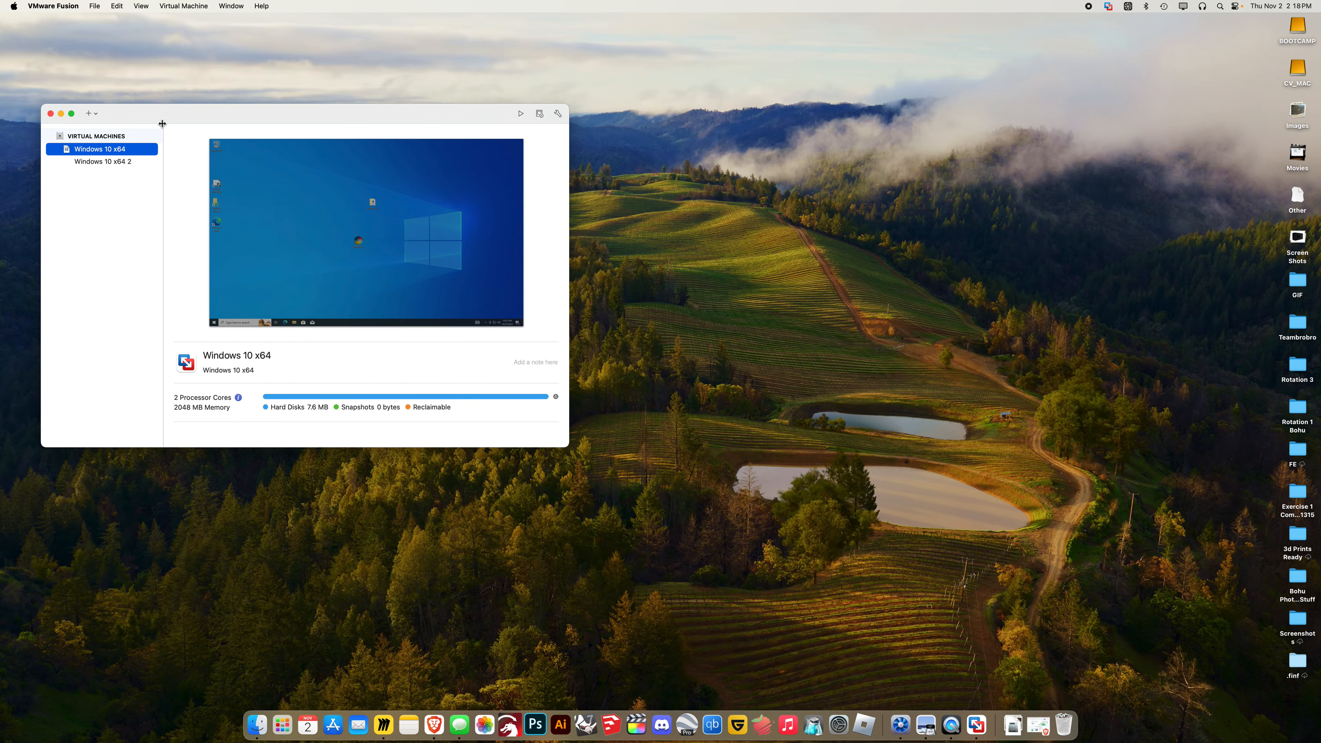
{"action": "left_click_drag", "start_coordinate": [196, 114], "coordinate": [436, 247]}
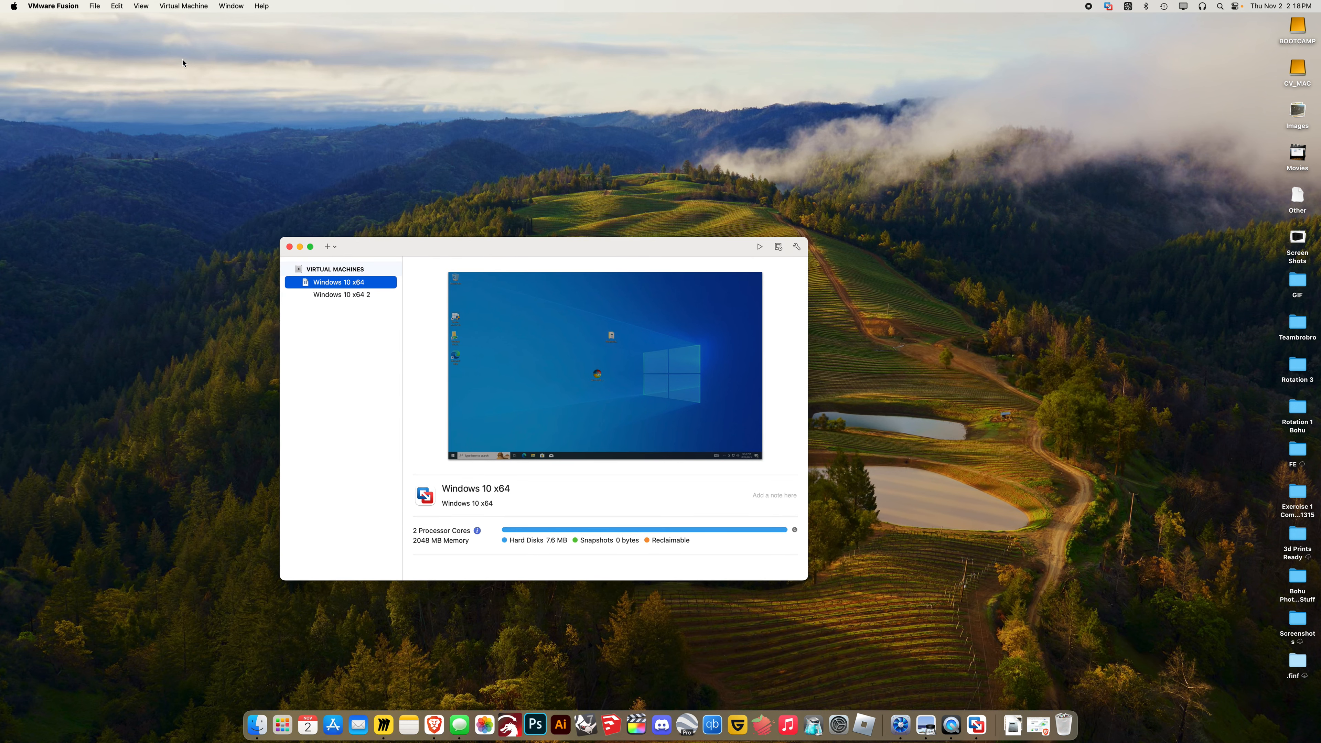
{"action": "left_click", "coordinate": [97, 6]}
{"action": "left_click", "coordinate": [98, 21]}
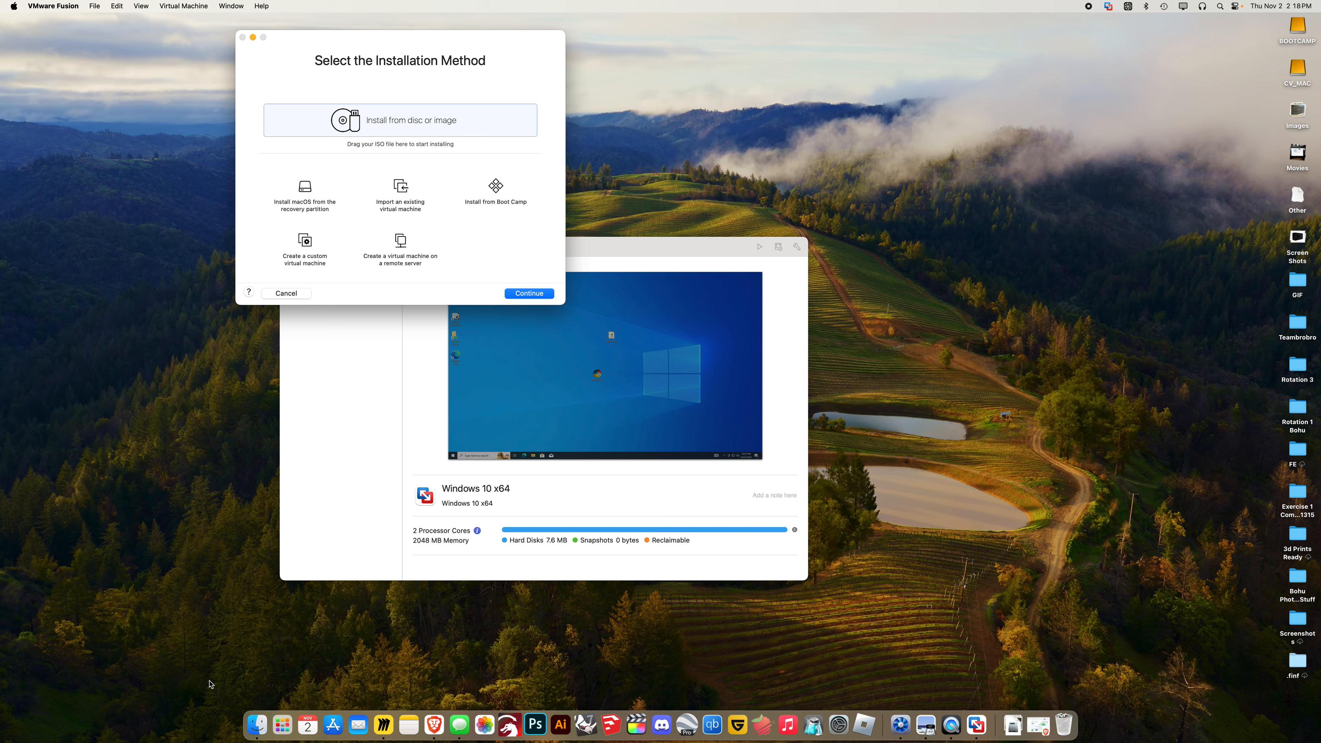
Drag Win10_22H2_English_x64v1.iso from Downloads onto the installation-method dialog, then close Finder
{"action": "left_click", "coordinate": [257, 725]}
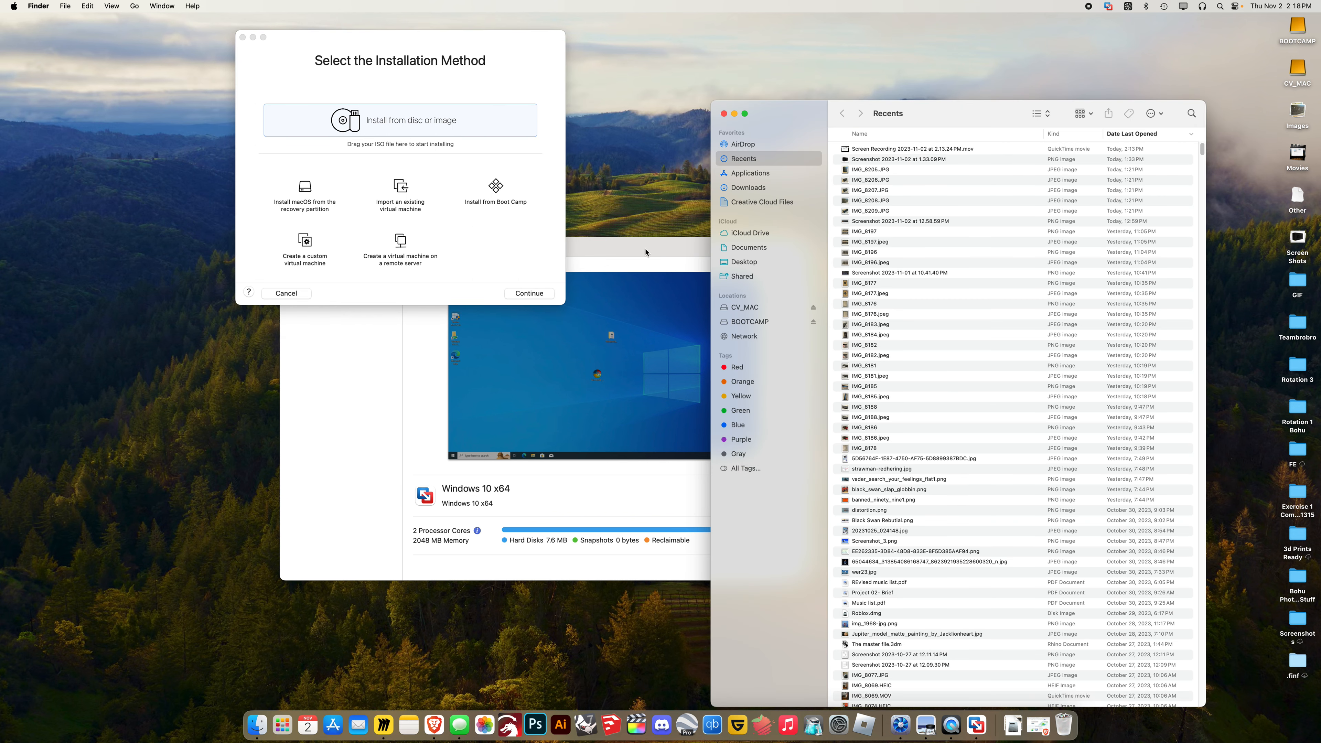
{"action": "left_click", "coordinate": [748, 188]}
{"action": "left_click_drag", "start_coordinate": [879, 150], "coordinate": [444, 136]}
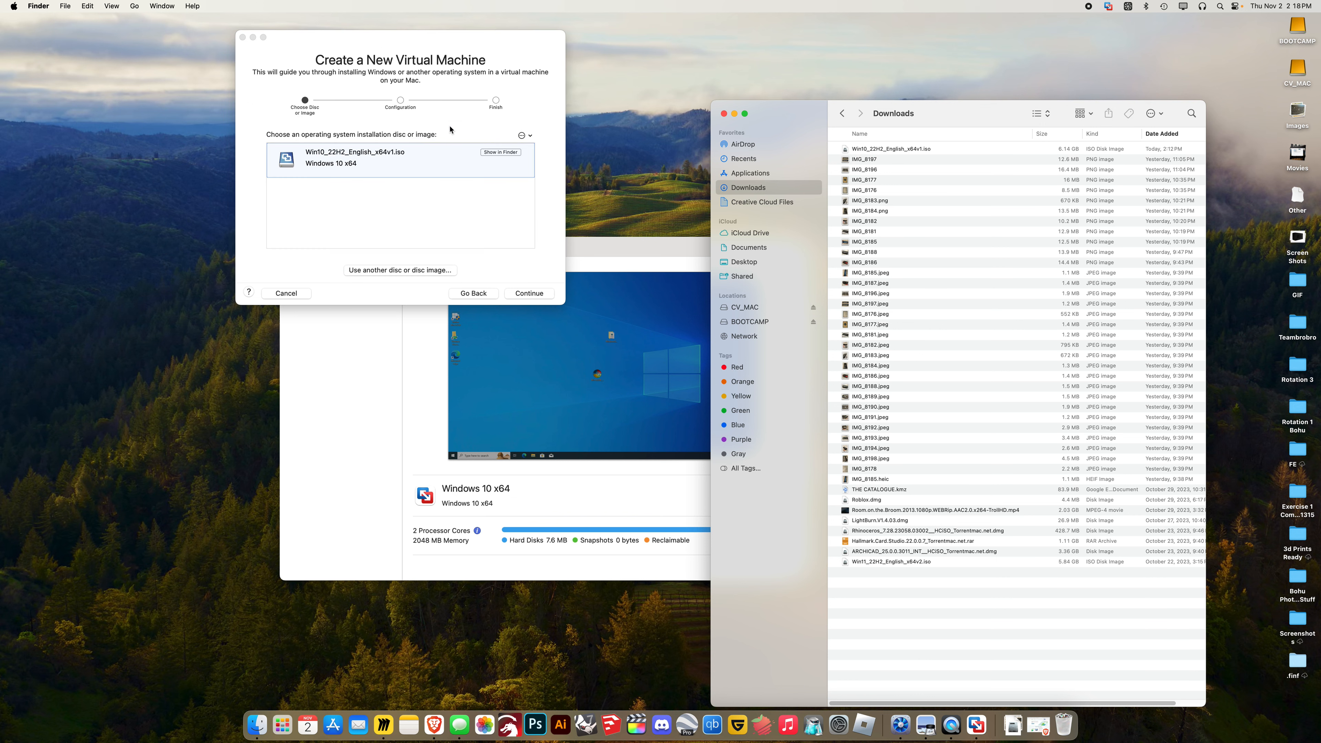
{"action": "key", "text": "super+w"}
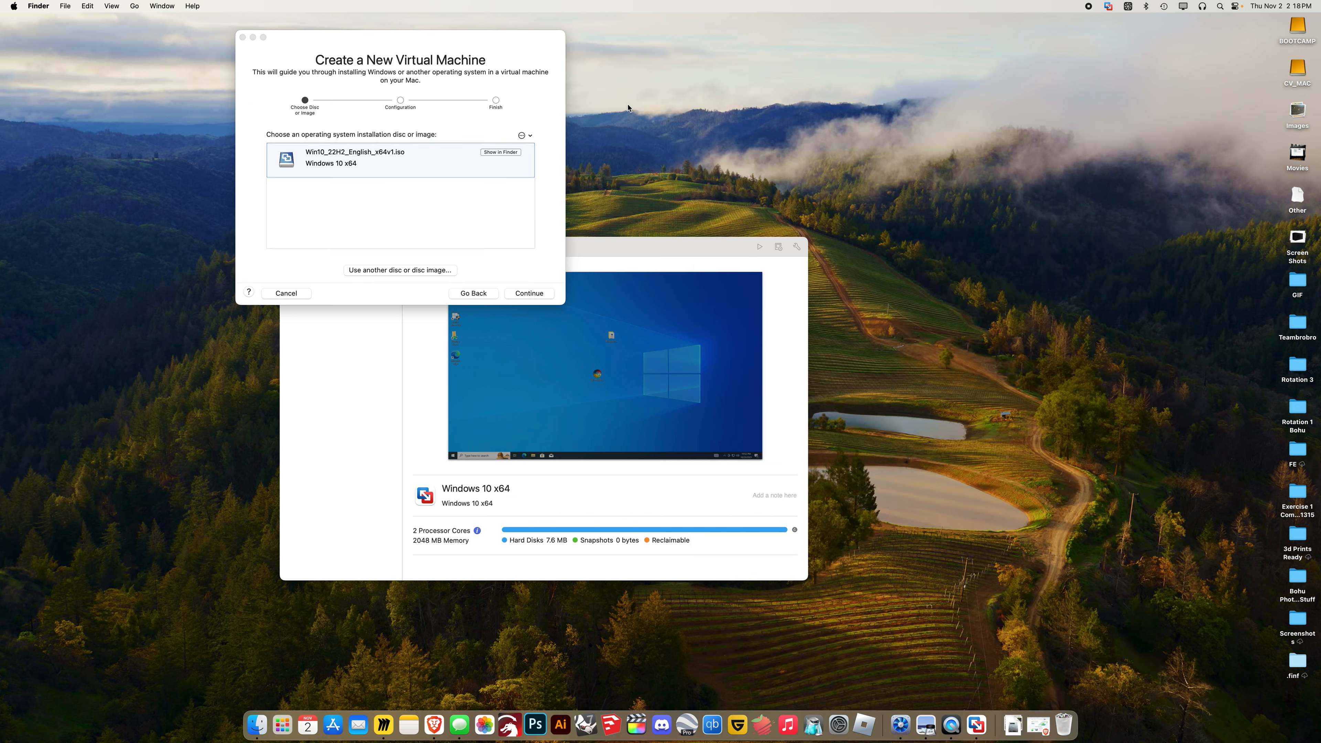
{"action": "left_click_drag", "start_coordinate": [488, 52], "coordinate": [1071, 259]}
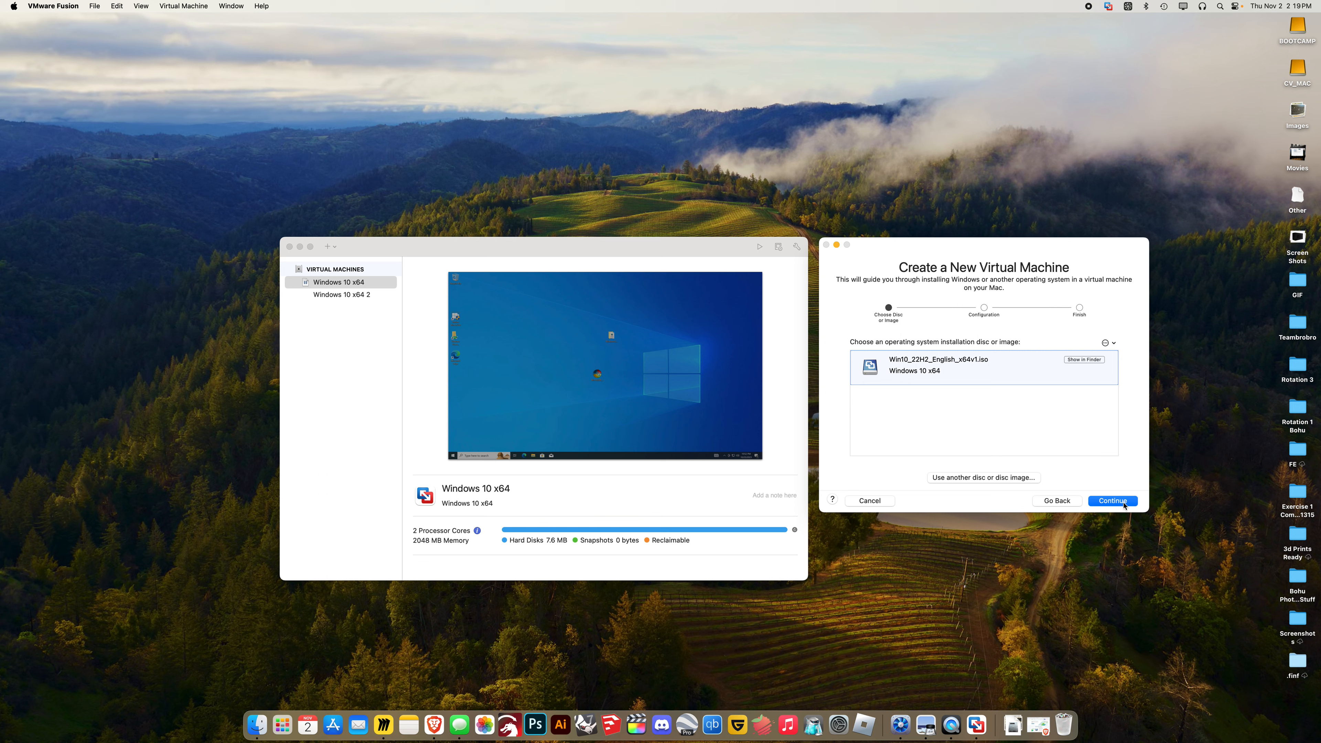
Choose Windows 10 Pro Education for Easy Install and continue without a product key
{"action": "left_click", "coordinate": [1103, 502]}
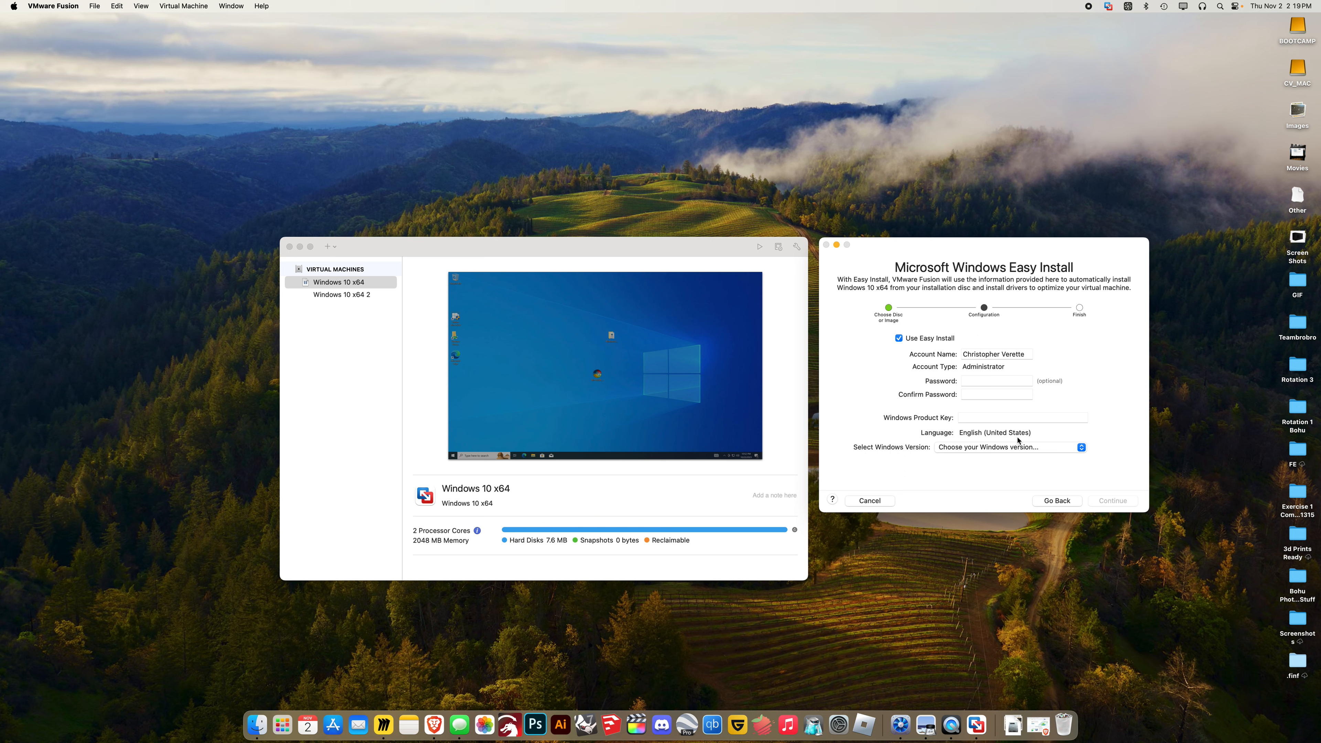
{"action": "left_click", "coordinate": [1021, 448]}
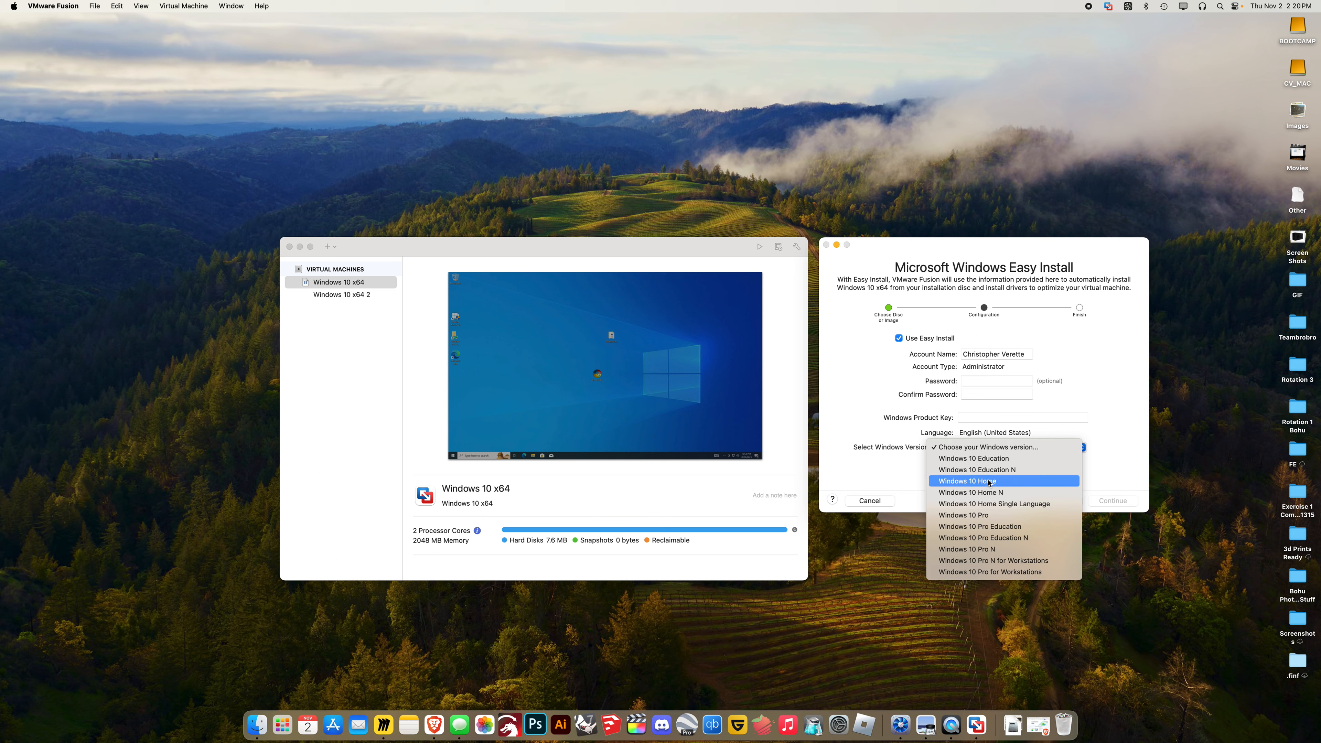
{"action": "left_click", "coordinate": [989, 515]}
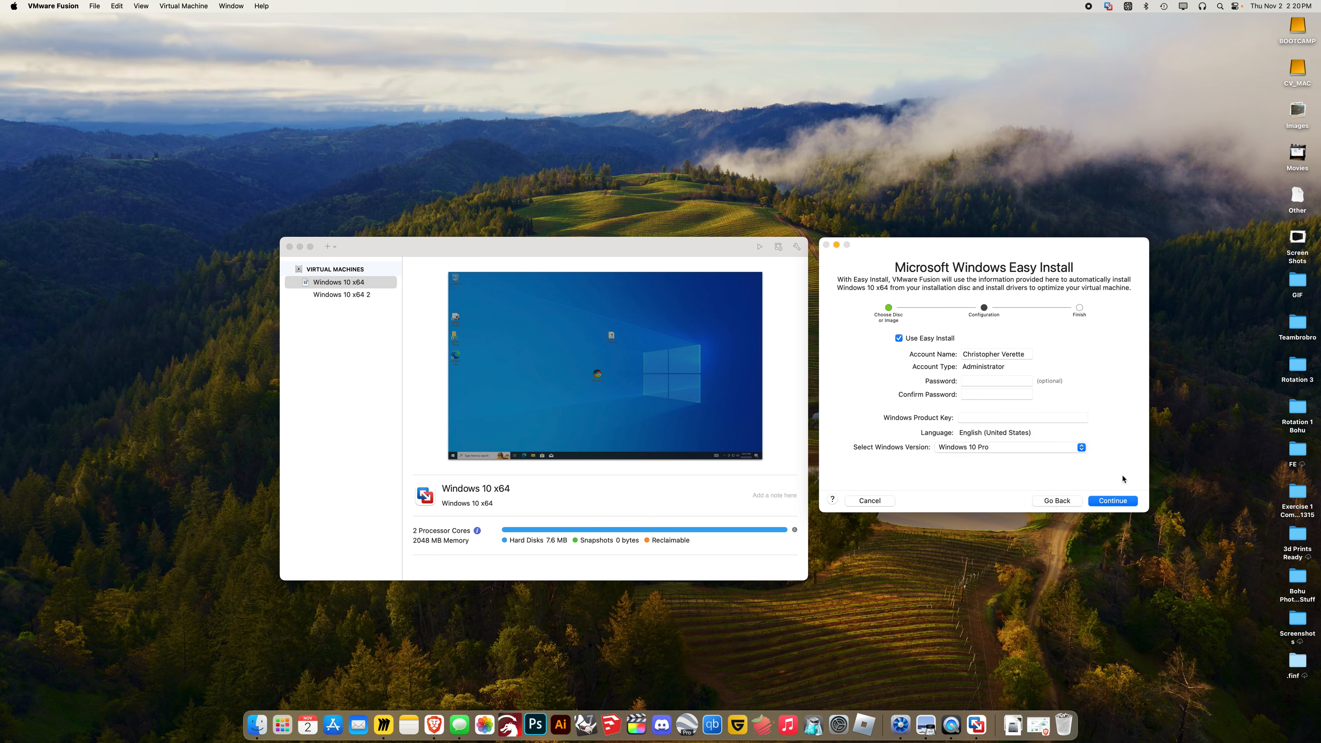
{"action": "left_click", "coordinate": [1056, 449]}
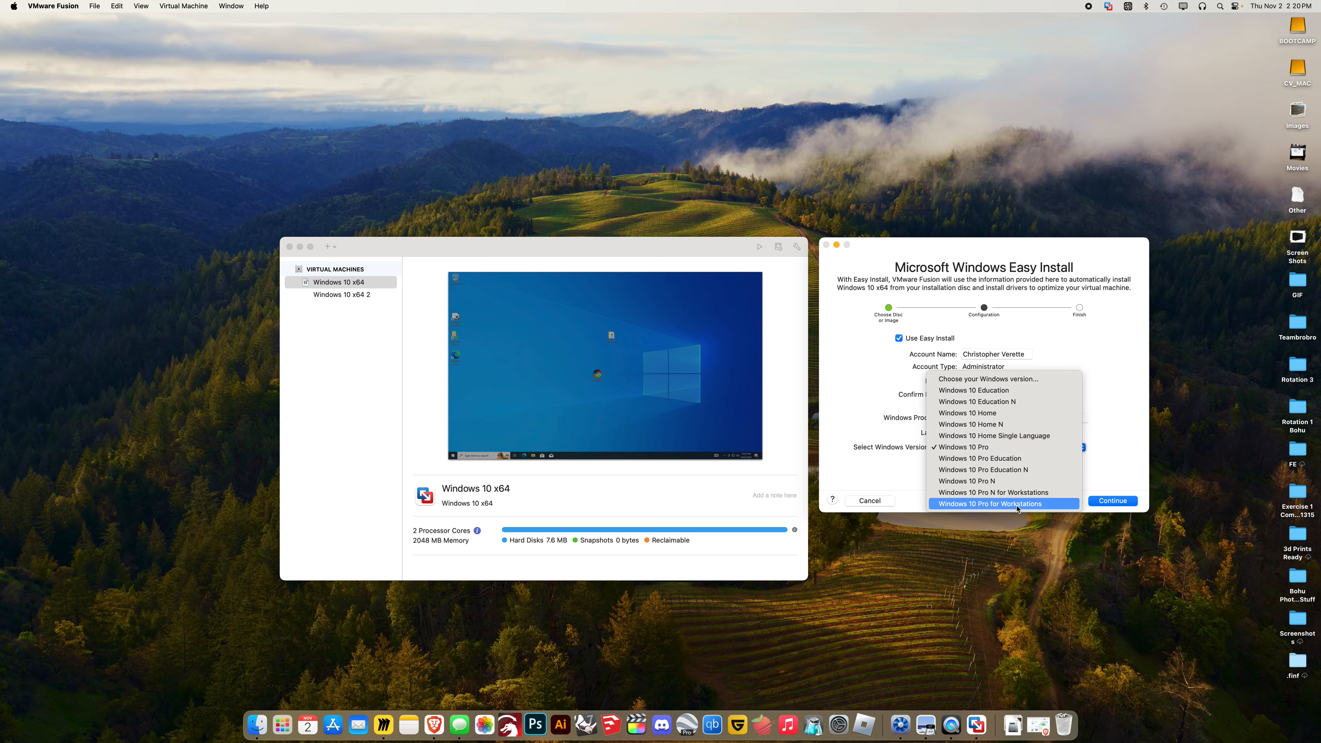
{"action": "left_click", "coordinate": [1010, 459]}
{"action": "left_click", "coordinate": [1110, 501]}
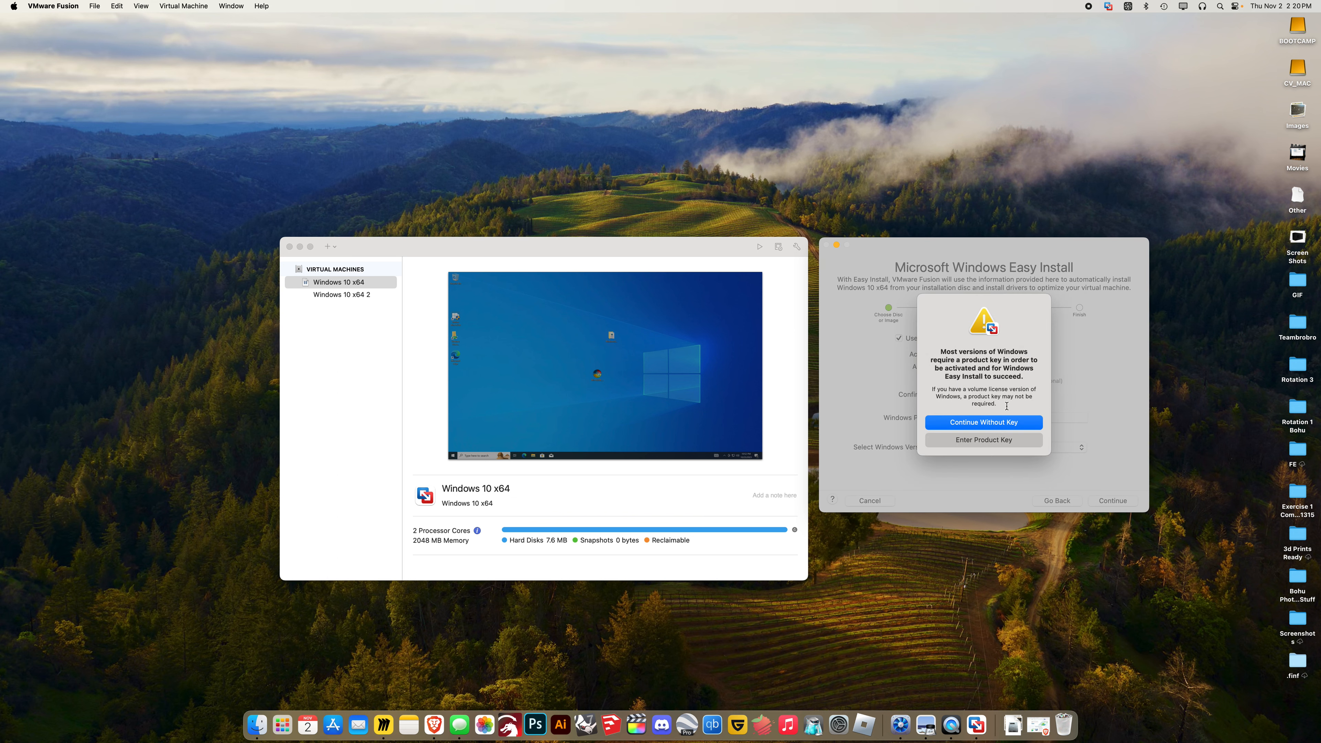
{"action": "left_click", "coordinate": [1006, 428]}
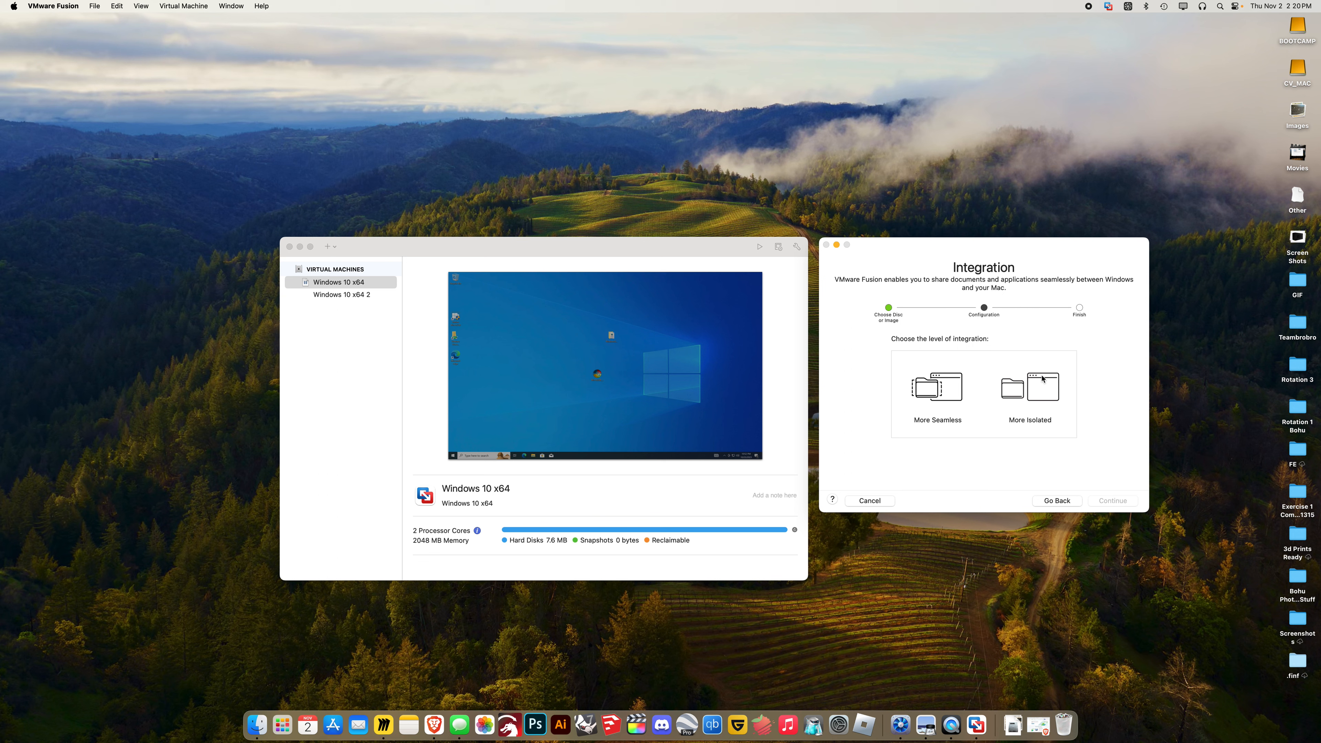
Pick More Isolated integration, finish, and set Downloads as the save location with access allowed
{"action": "left_click", "coordinate": [1040, 389]}
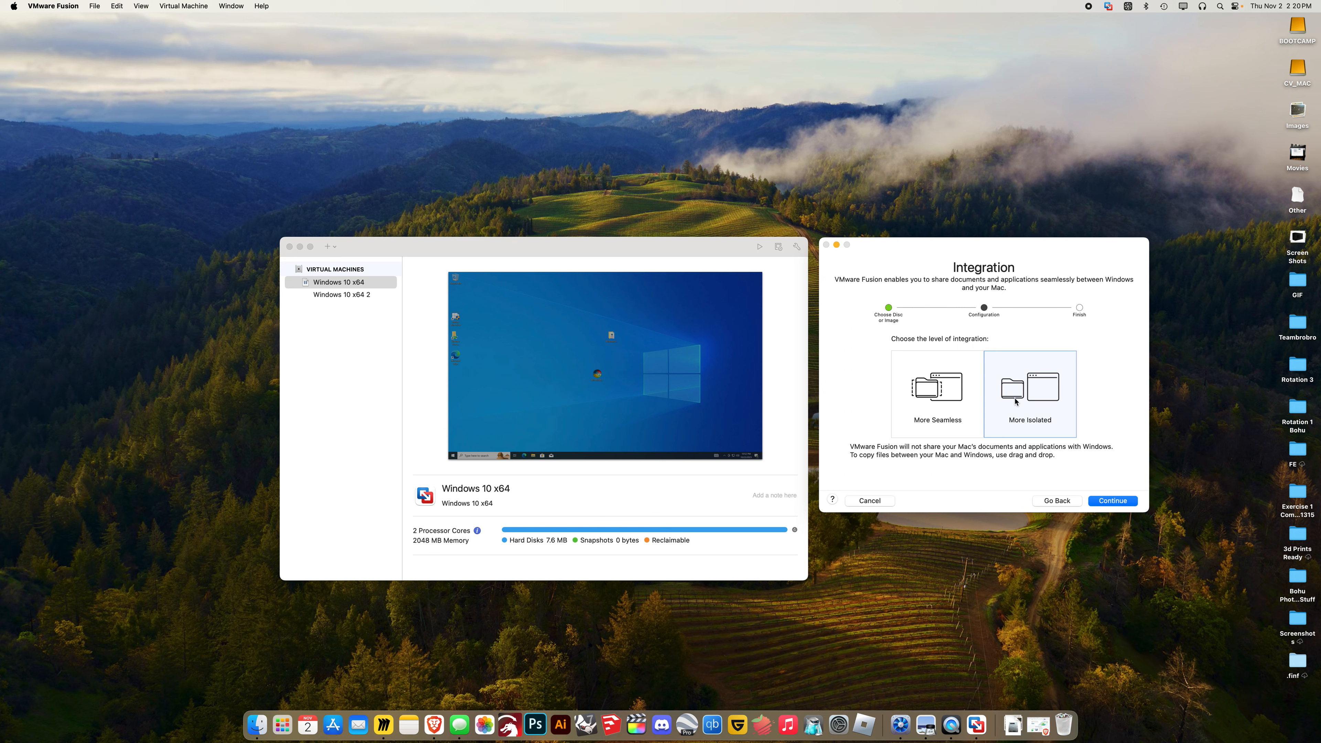
{"action": "left_click", "coordinate": [1113, 501]}
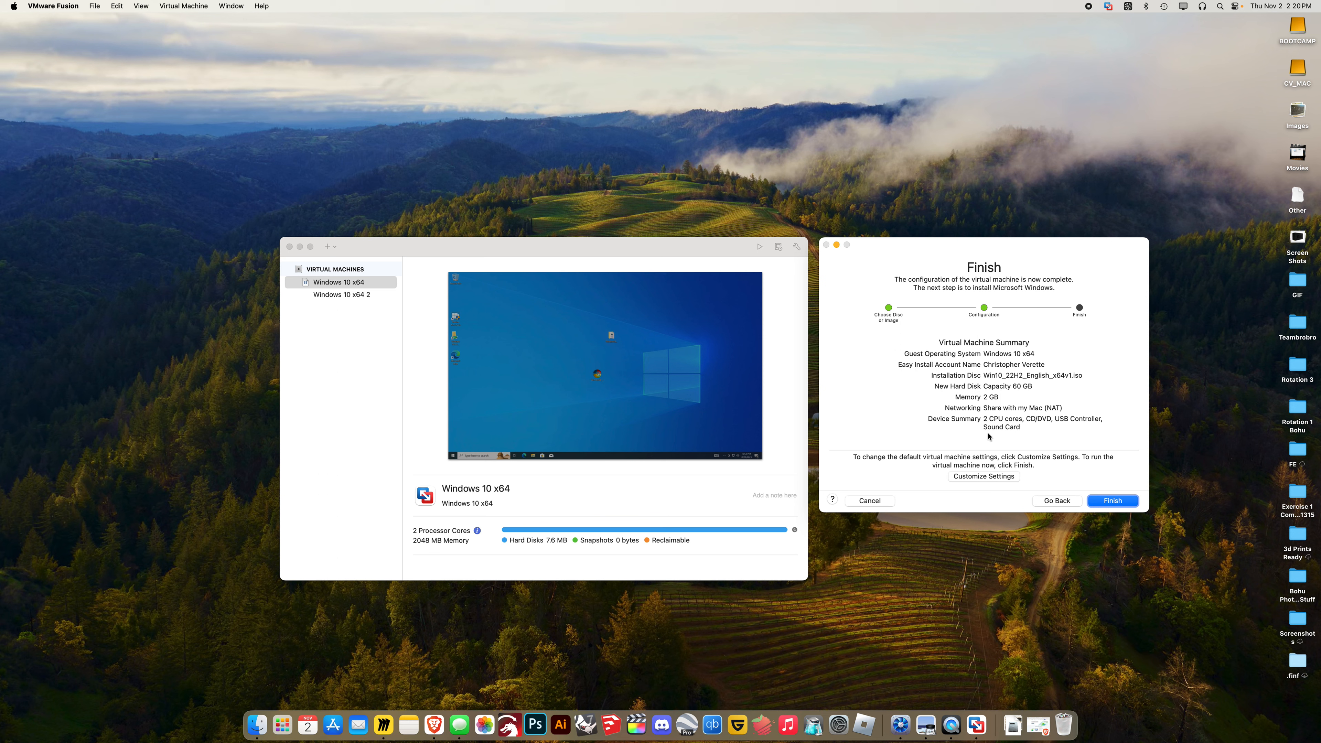
{"action": "left_click", "coordinate": [1113, 501]}
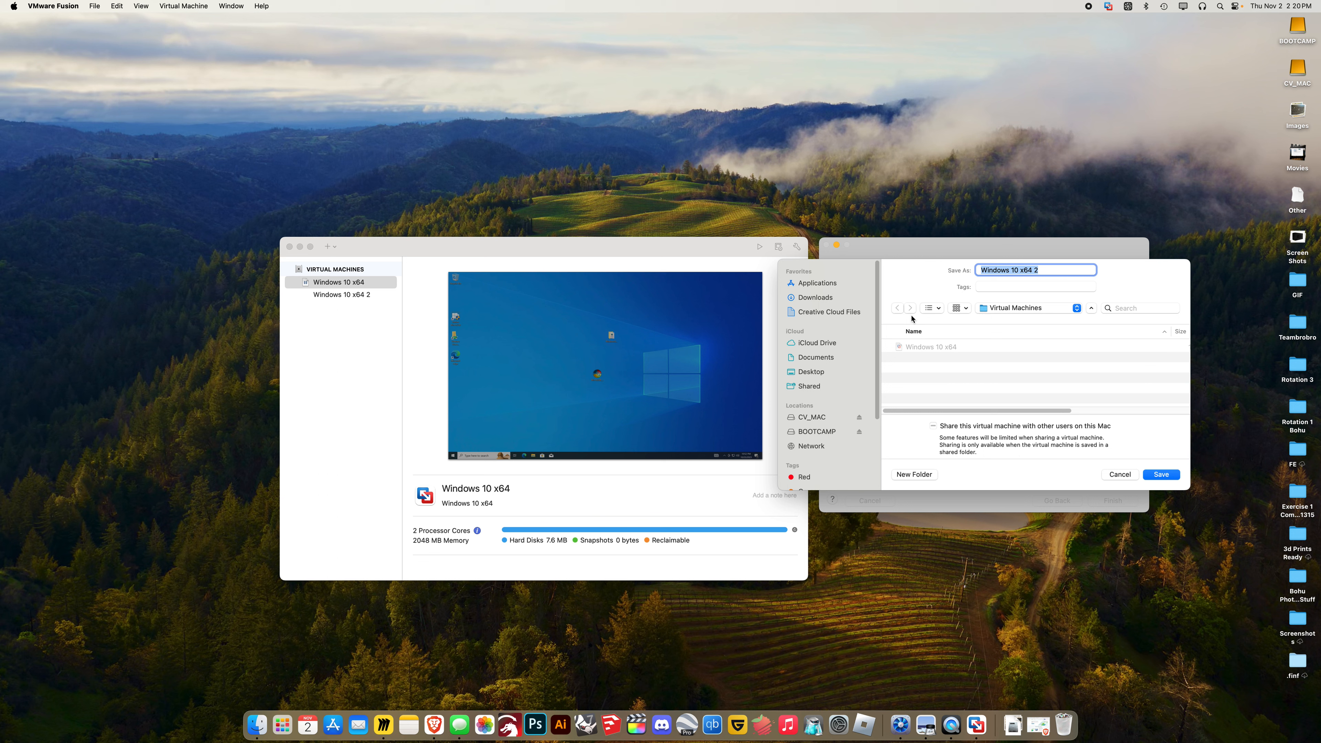
{"action": "left_click", "coordinate": [821, 431]}
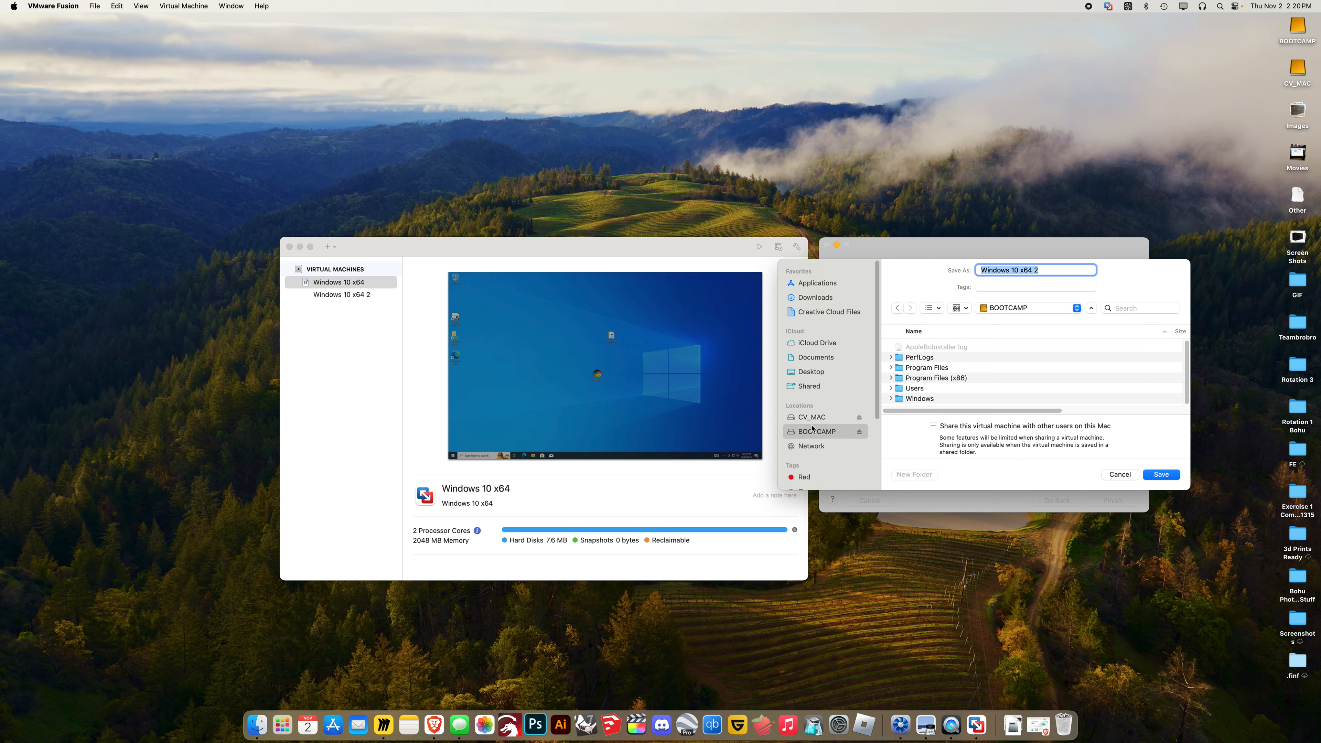
{"action": "left_click", "coordinate": [817, 417]}
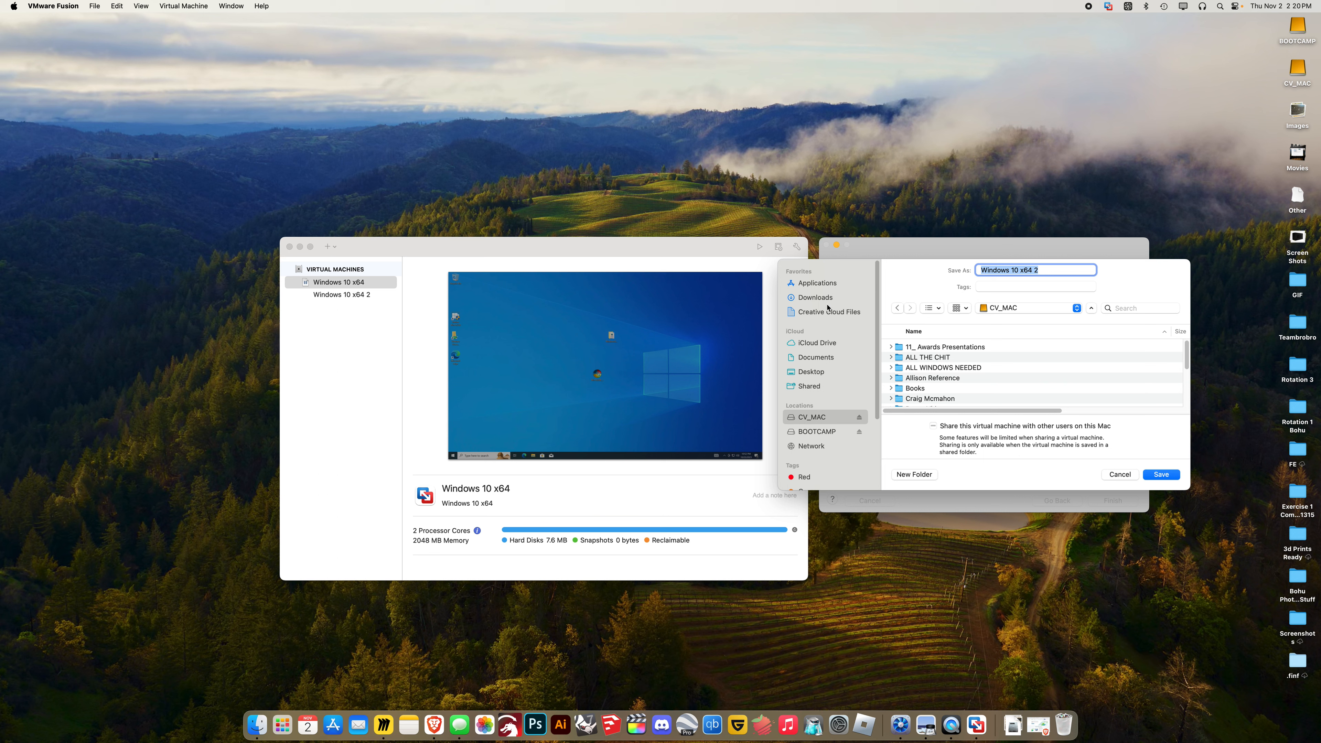
{"action": "left_click", "coordinate": [815, 297]}
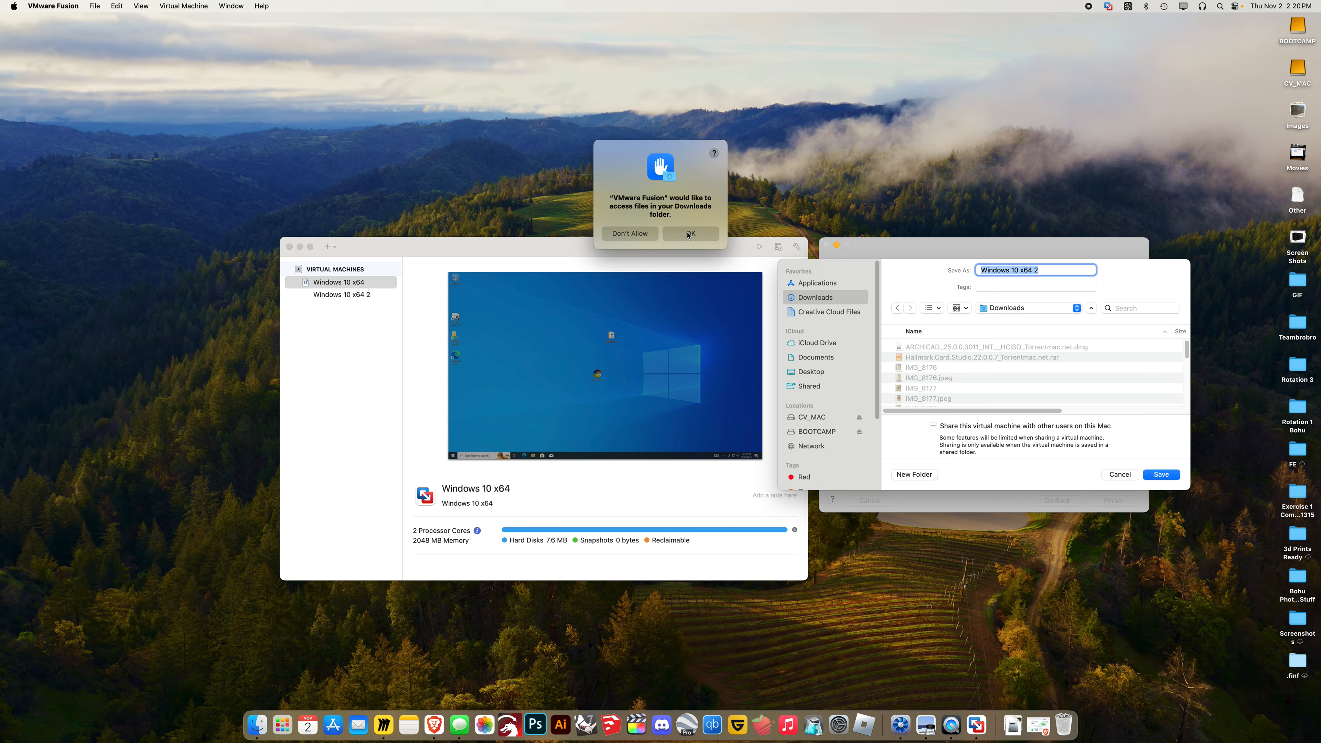
{"action": "left_click", "coordinate": [688, 234]}
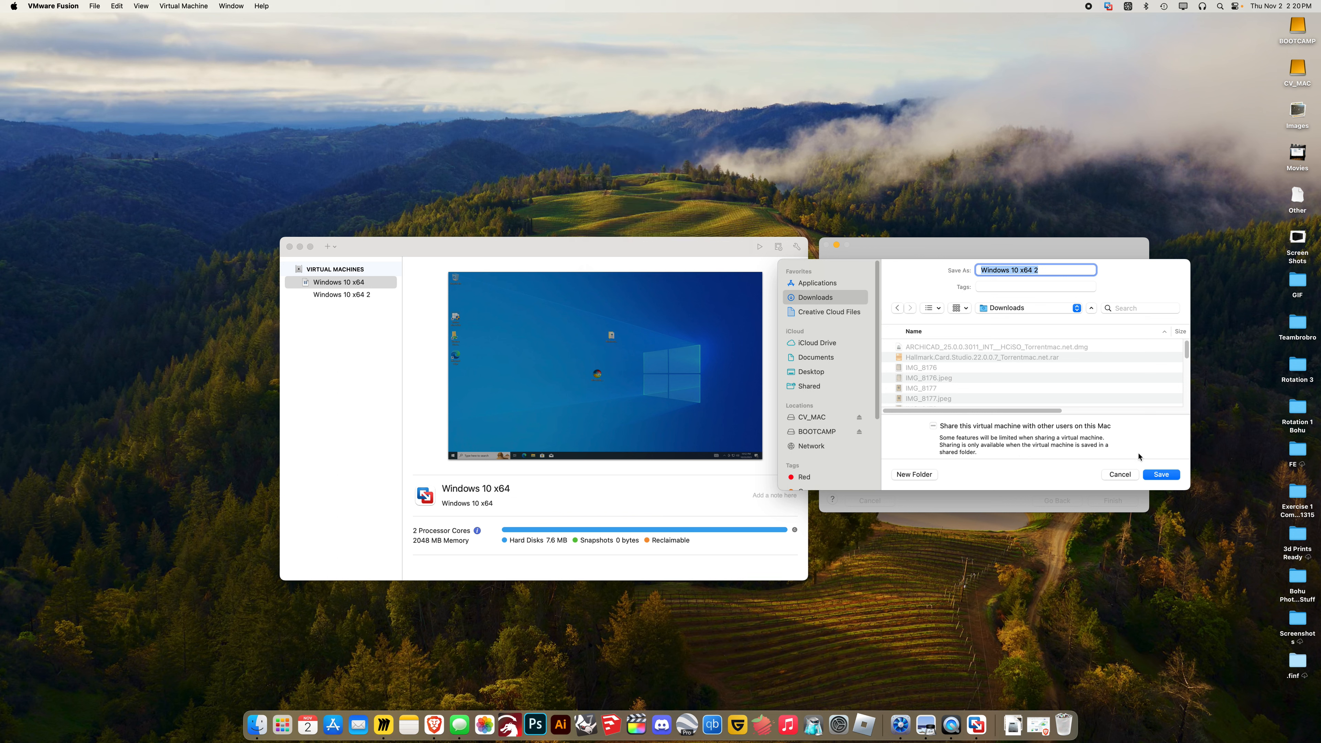
Save the Windows 10 x64 2 machine and review its Processors & Memory settings
{"action": "left_click", "coordinate": [1162, 474]}
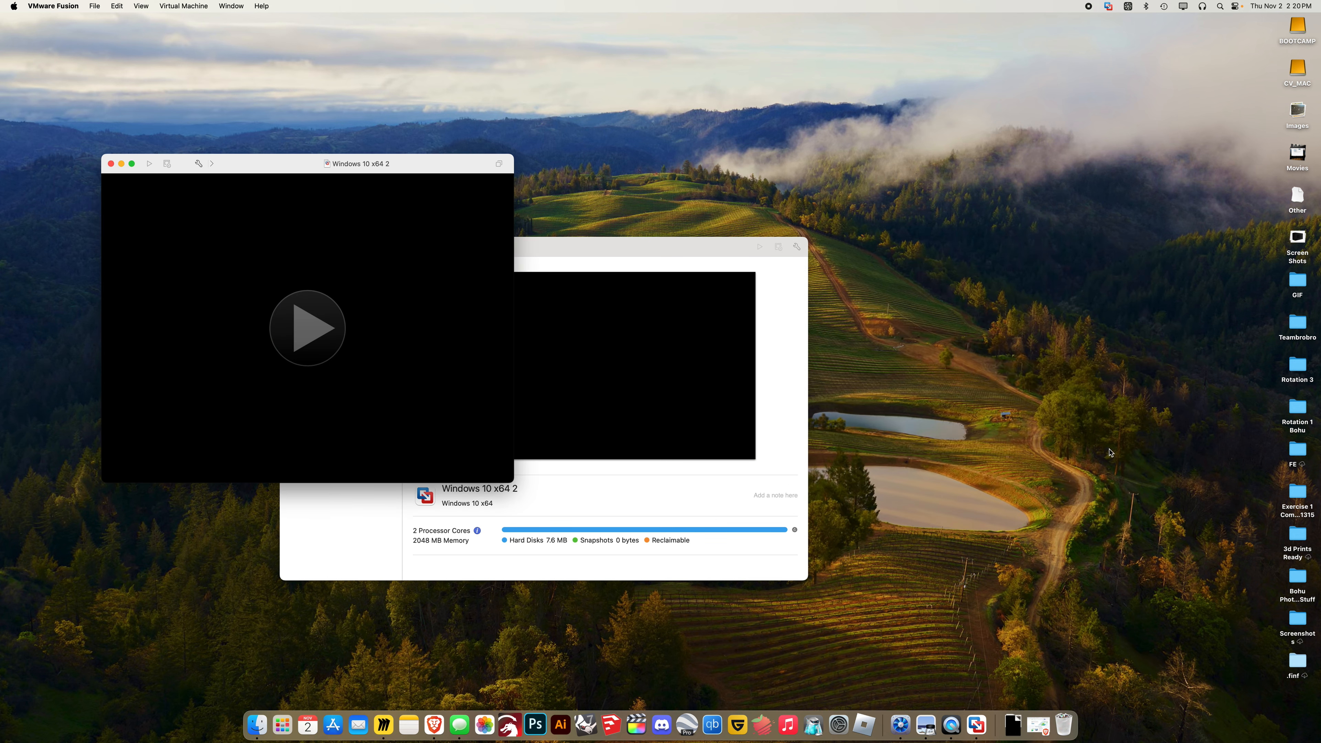
{"action": "left_click_drag", "start_coordinate": [274, 161], "coordinate": [1014, 169]}
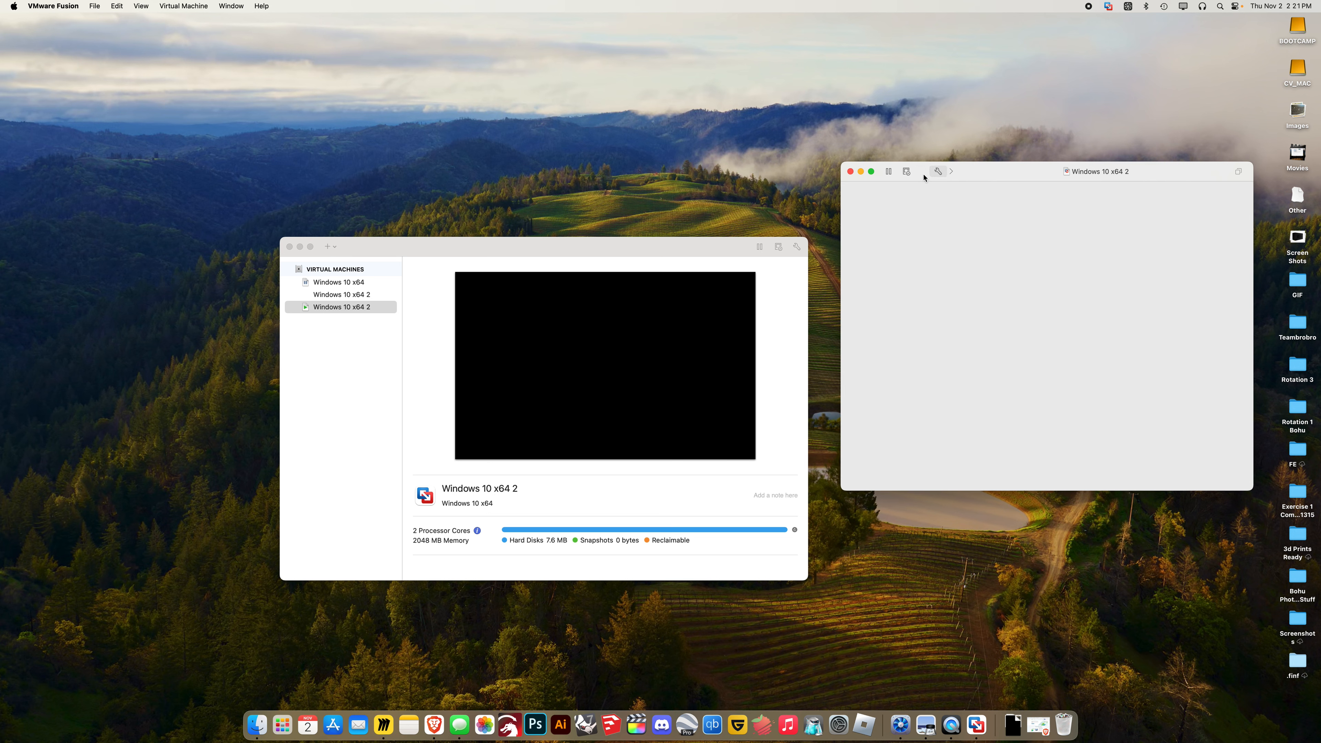
{"action": "left_click", "coordinate": [939, 171]}
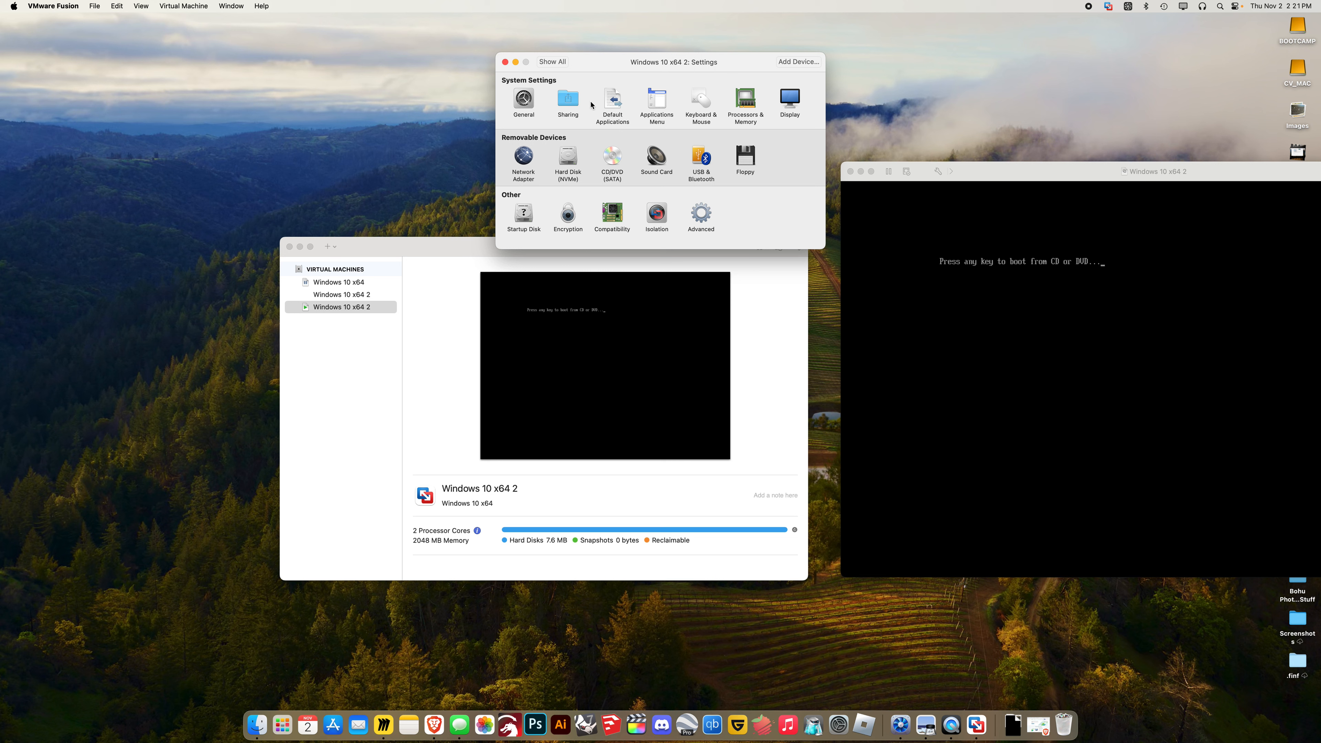
{"action": "left_click", "coordinate": [733, 107]}
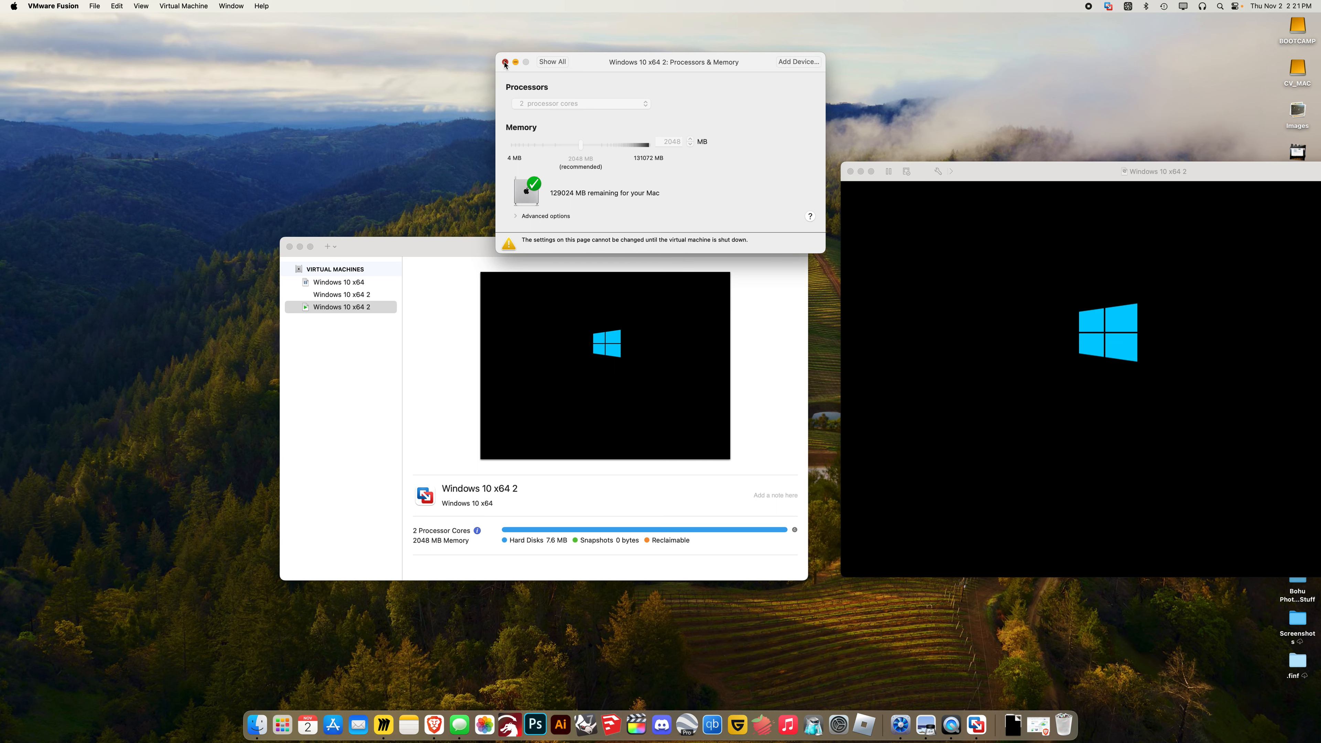
{"action": "left_click", "coordinate": [505, 64]}
Rearrange the library and VM windows, then bring Brave to the front
{"action": "left_click_drag", "start_coordinate": [508, 248], "coordinate": [314, 202]}
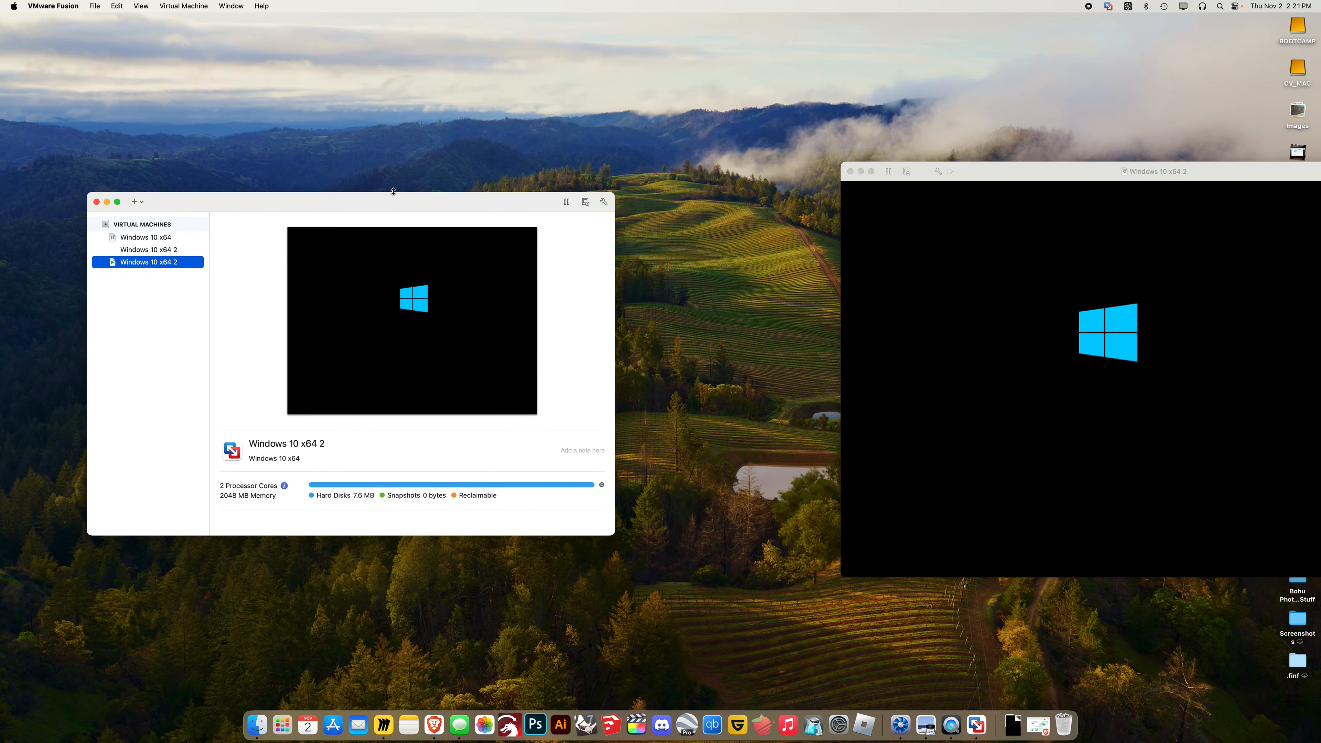
{"action": "left_click_drag", "start_coordinate": [983, 175], "coordinate": [822, 169]}
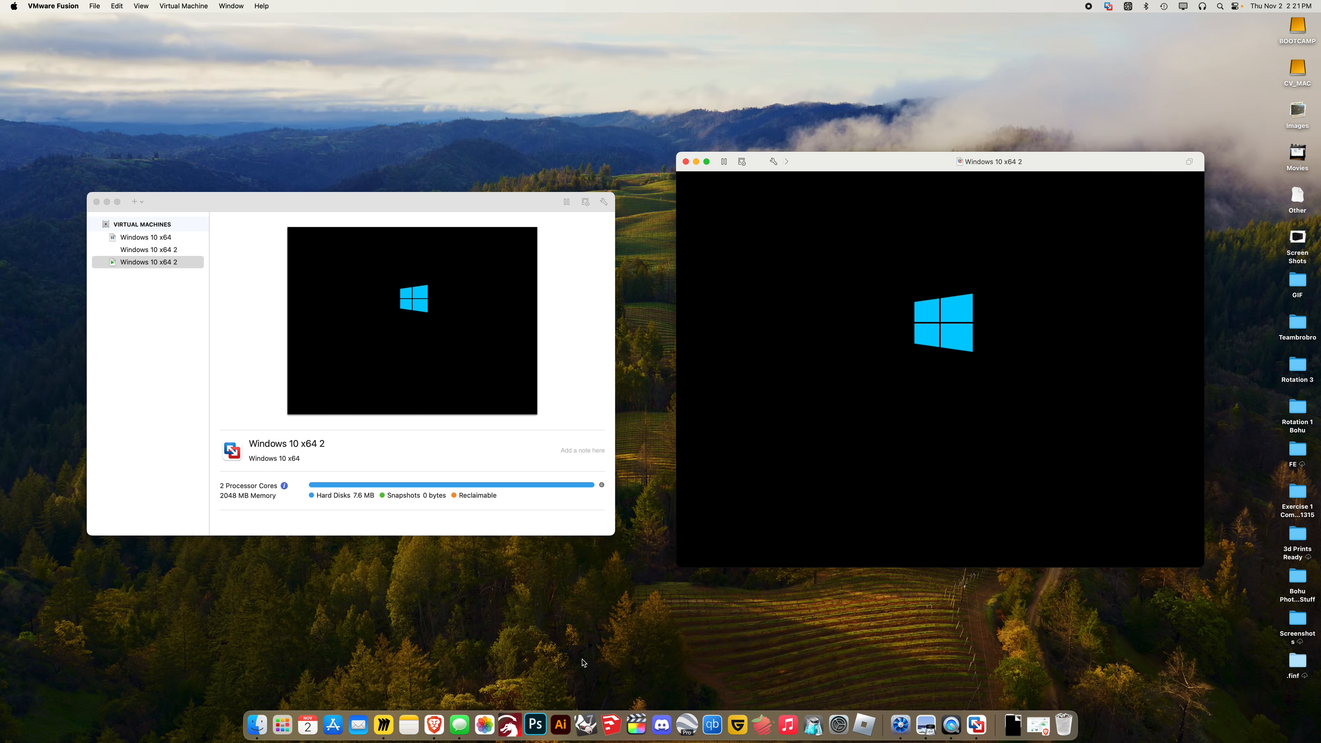
{"action": "left_click", "coordinate": [435, 726]}
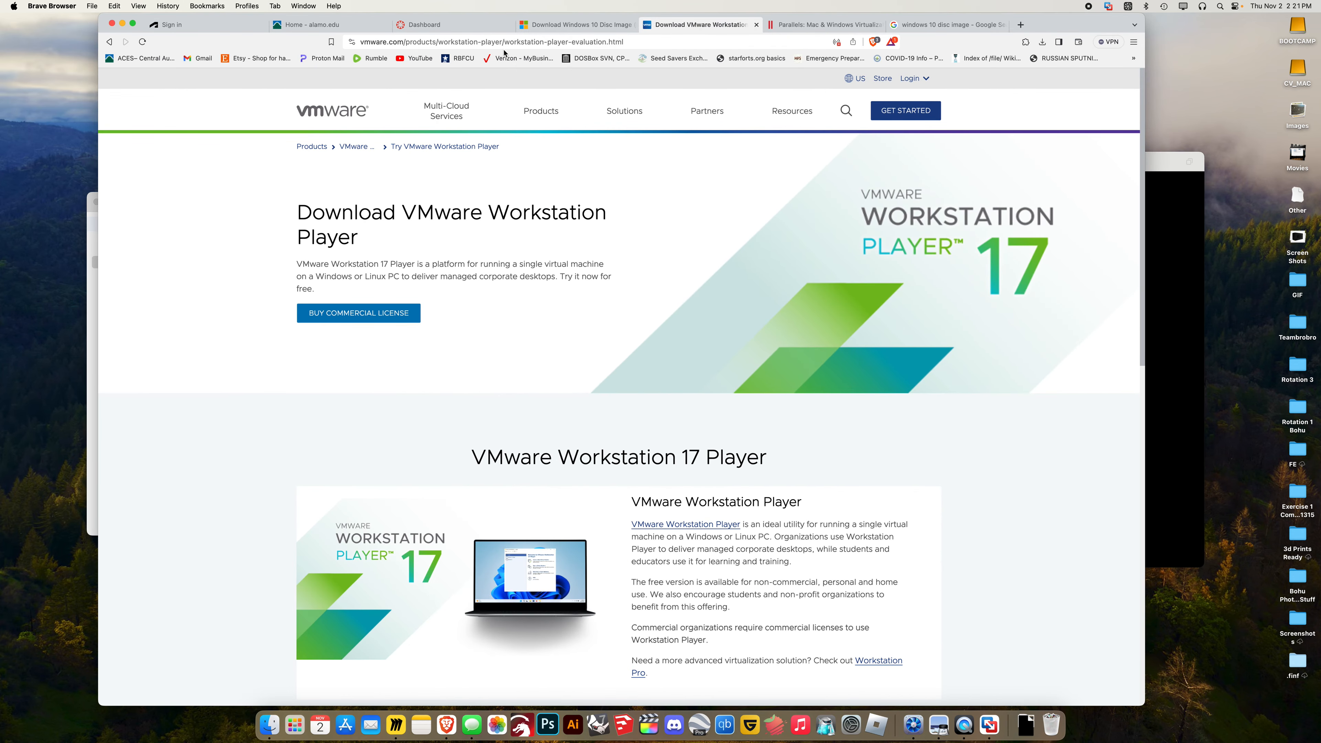
Search 'autodesk revit 2023 student' and open the Autodesk Education & Student Access page
{"action": "left_click", "coordinate": [233, 30]}
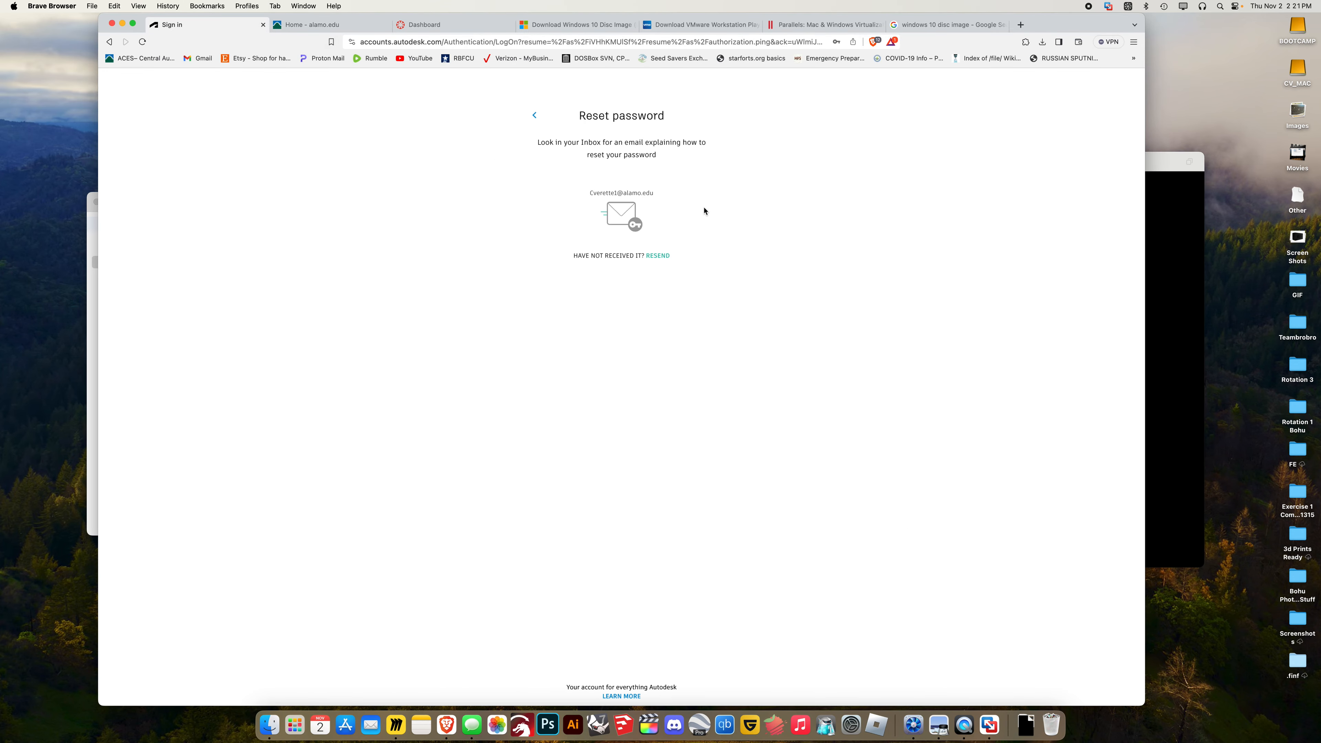
{"action": "left_click", "coordinate": [399, 43]}
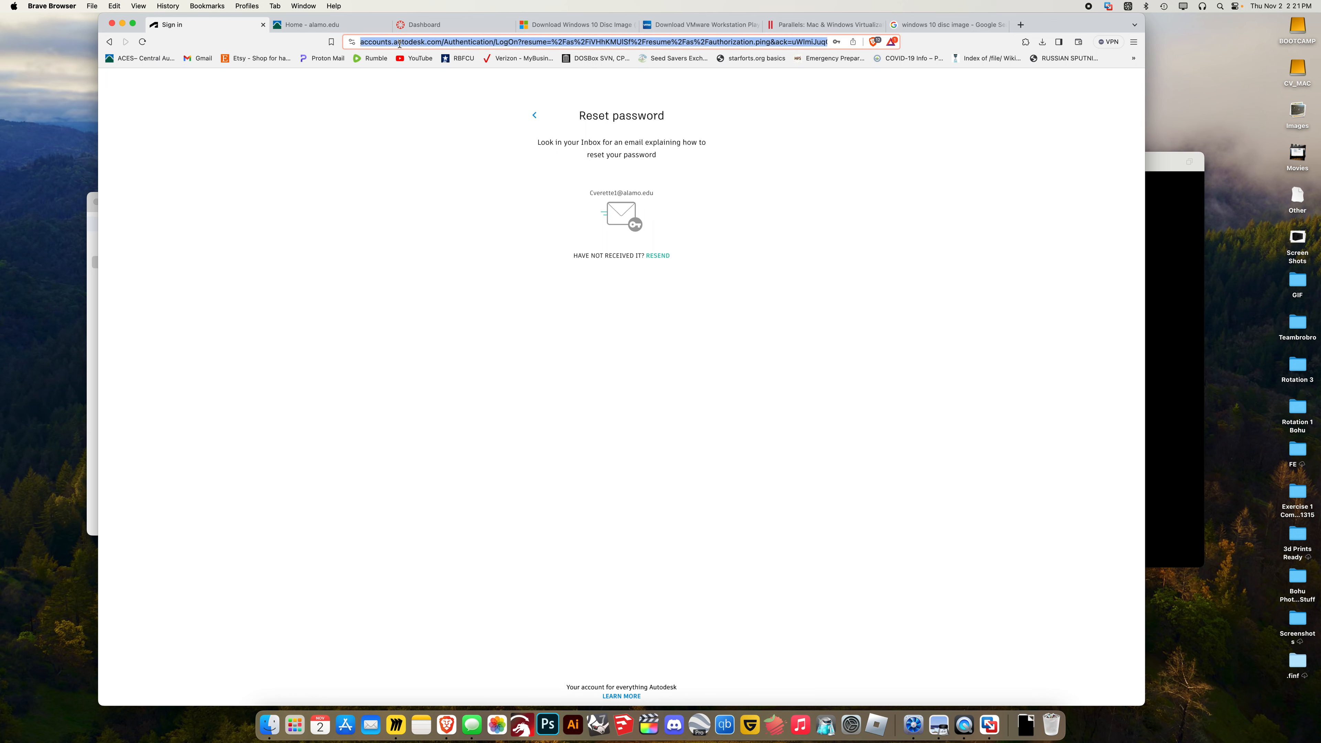
{"action": "type", "text": "au"}
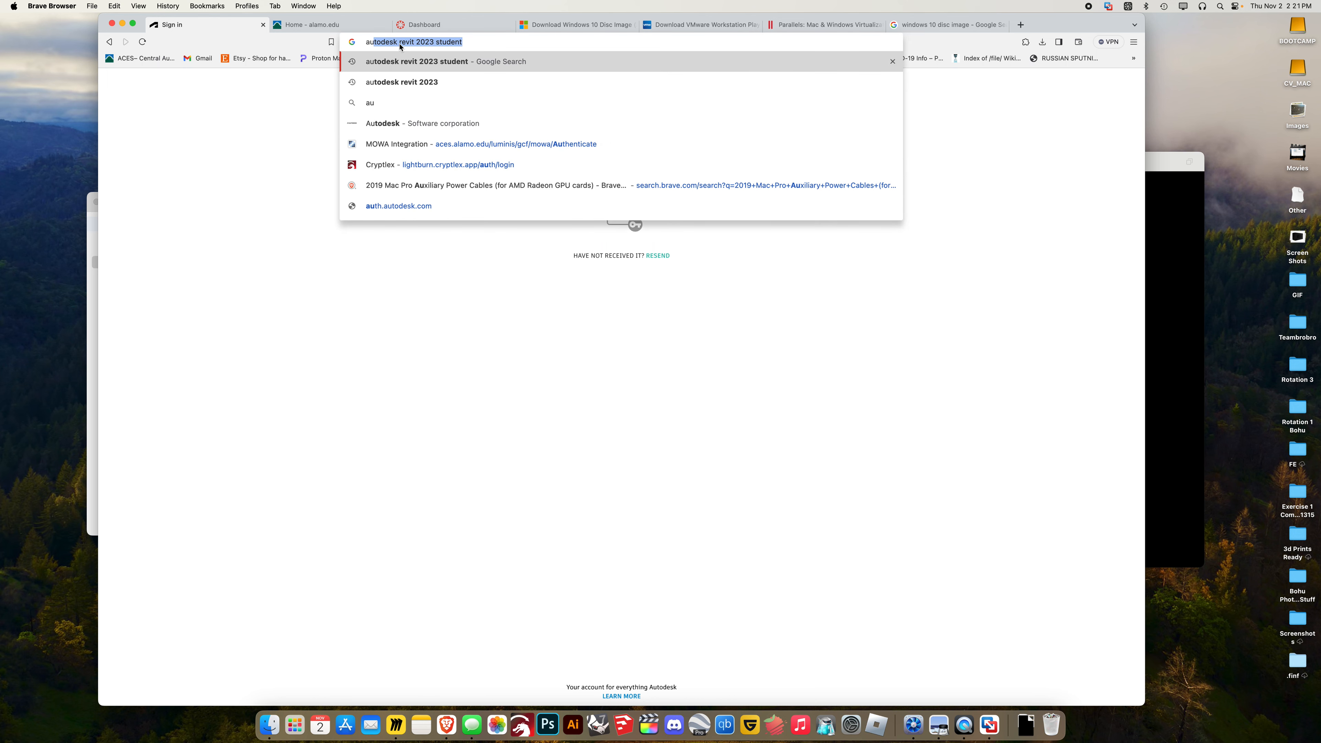
{"action": "type", "text": "tode"}
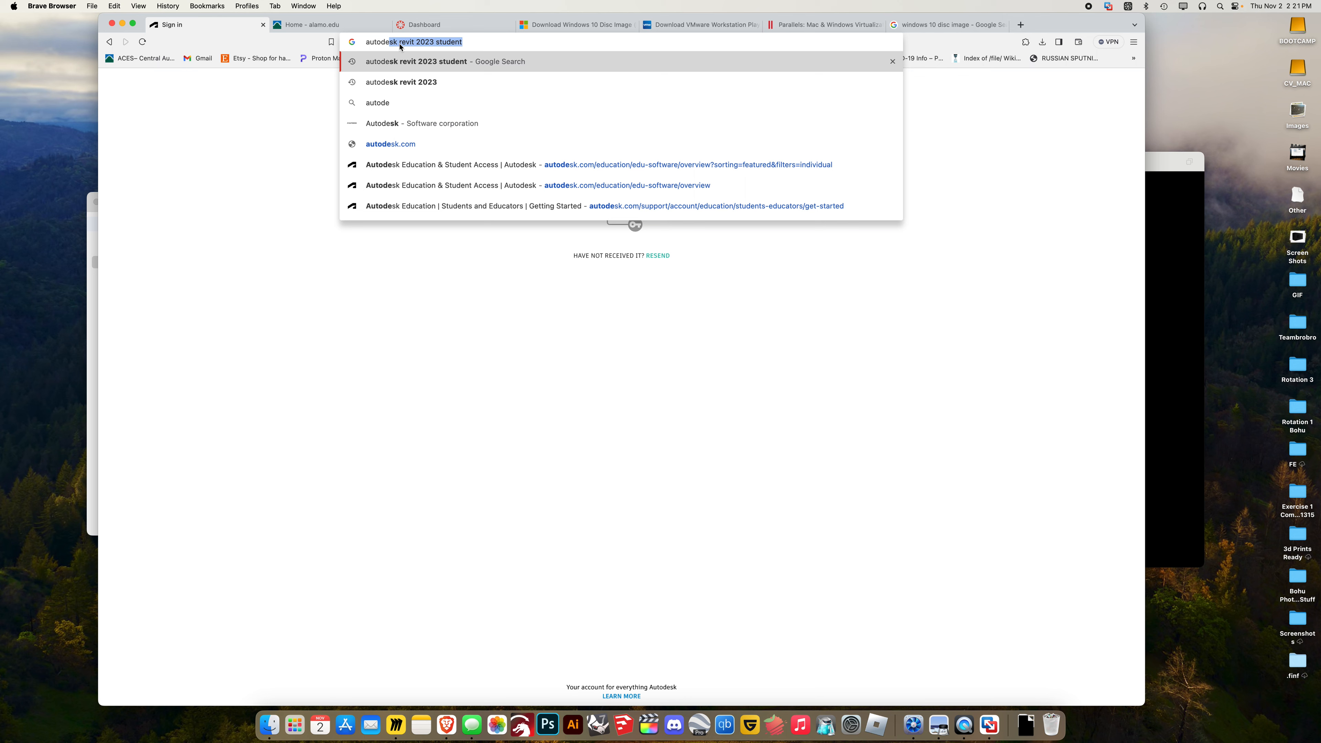
{"action": "key", "text": "Return"}
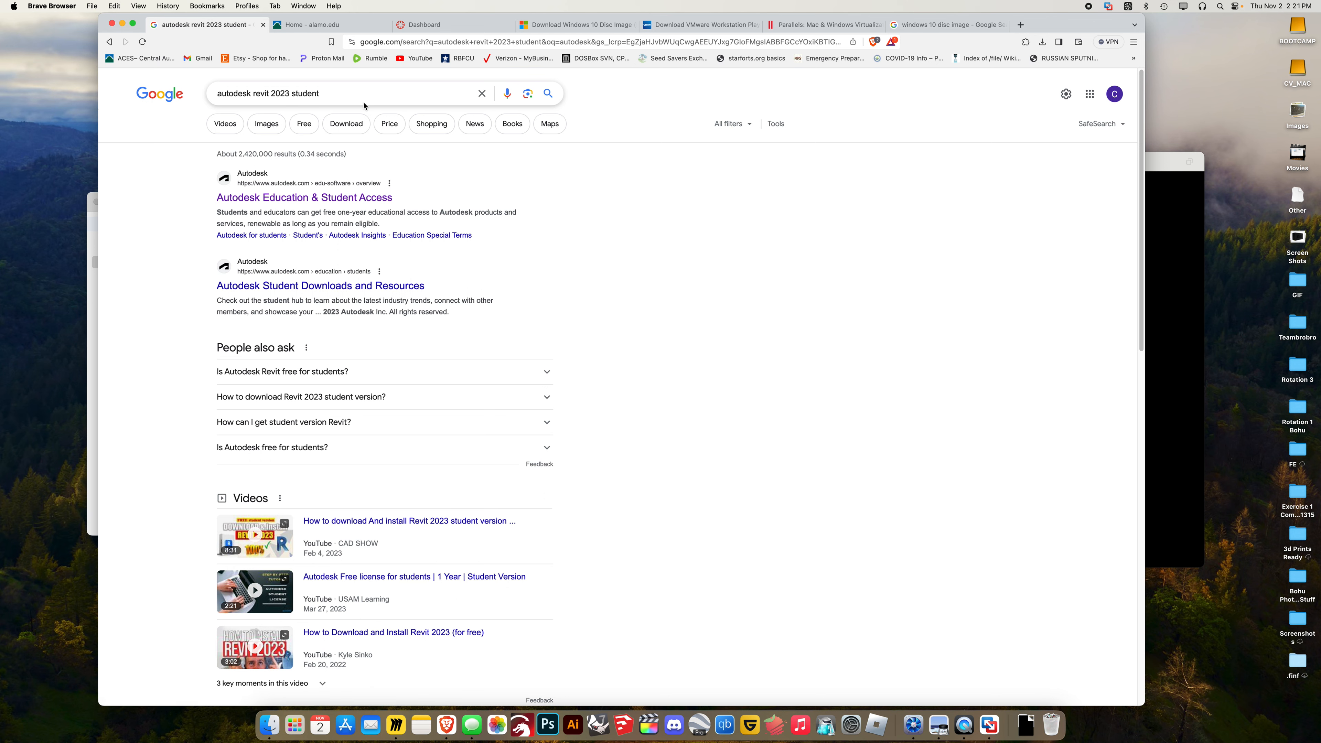
{"action": "left_click", "coordinate": [314, 198]}
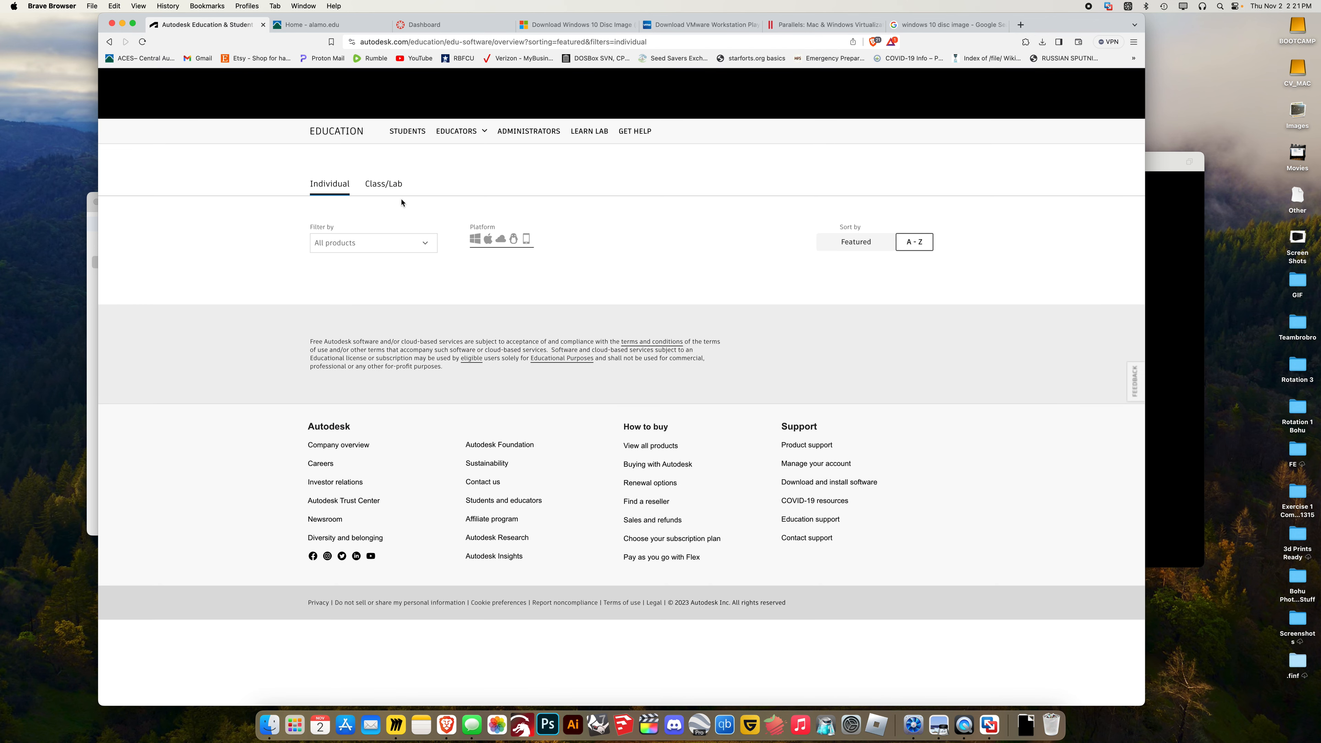
{"action": "scroll", "coordinate": [553, 315], "scroll_direction": "down", "scroll_amount": 3}
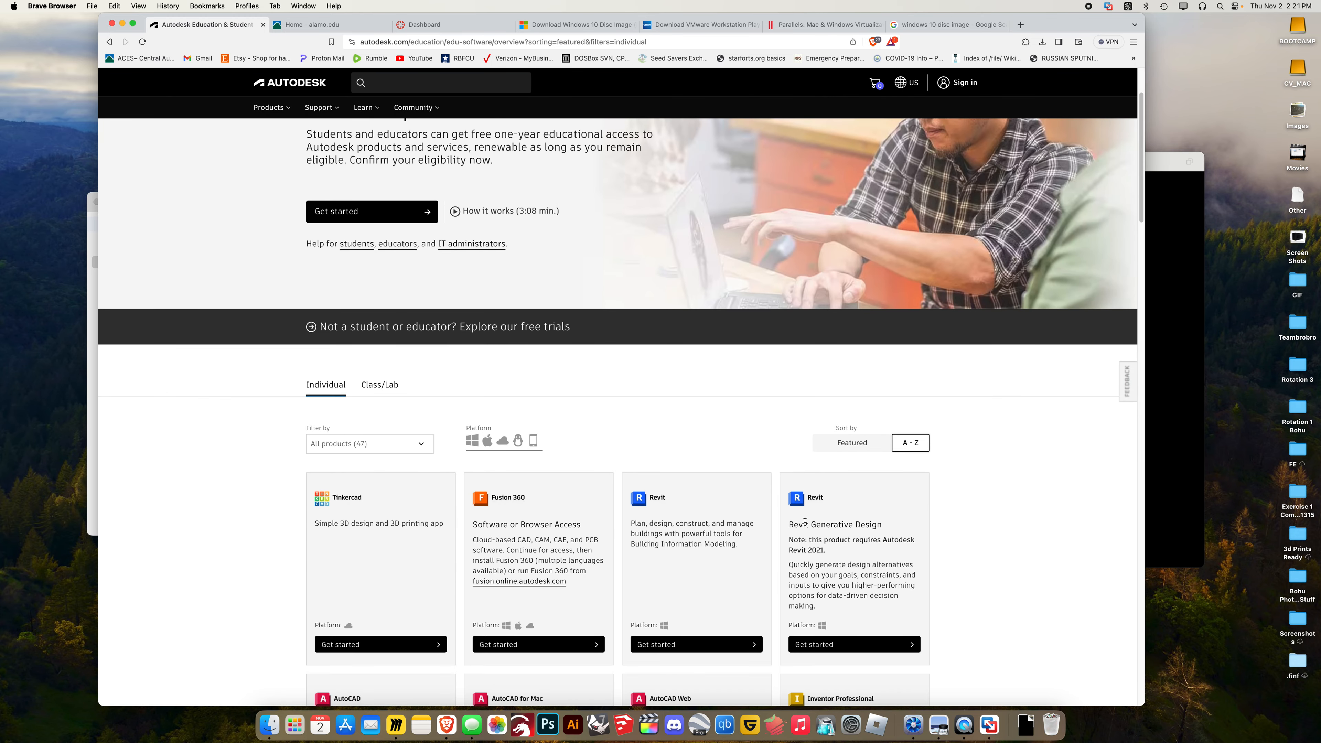
{"action": "scroll", "coordinate": [523, 249], "scroll_direction": "up", "scroll_amount": 2}
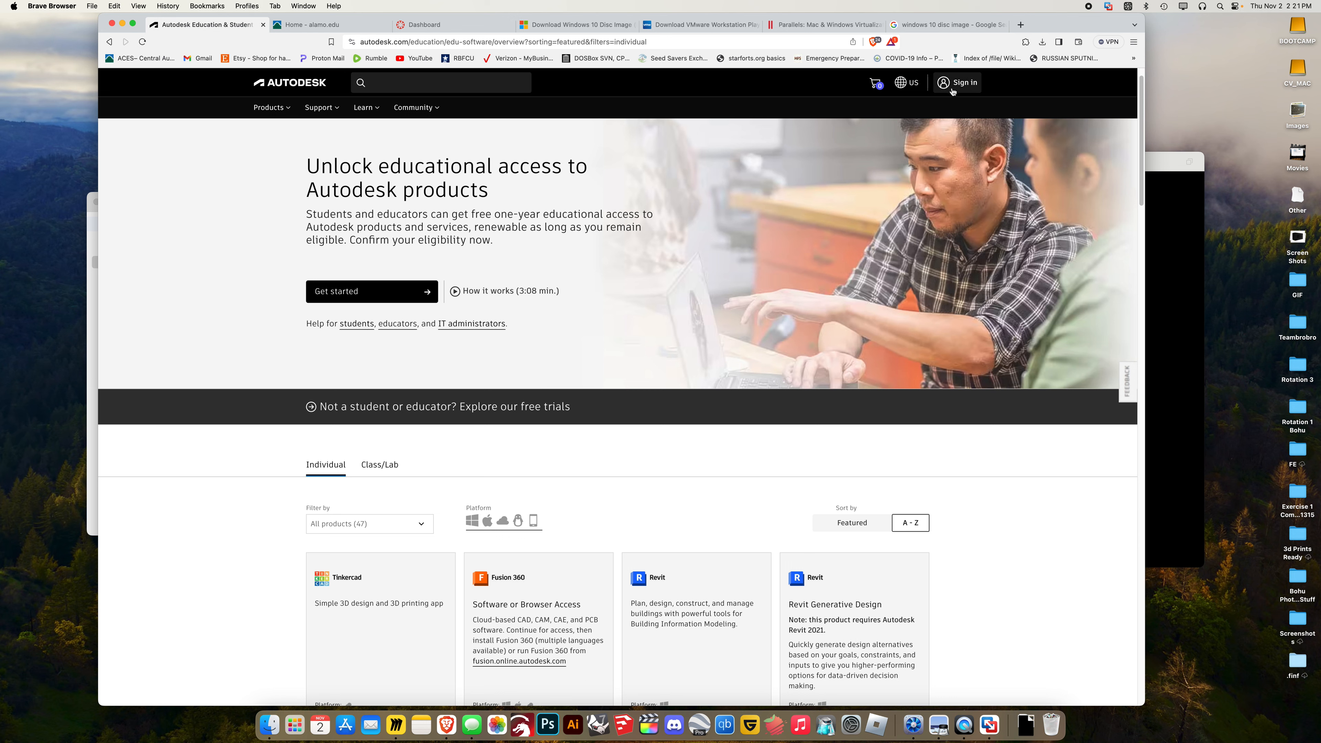
Enter the account email on Autodesk sign-in, then back out to the education page
{"action": "left_click", "coordinate": [962, 82]}
{"action": "left_click", "coordinate": [645, 170]}
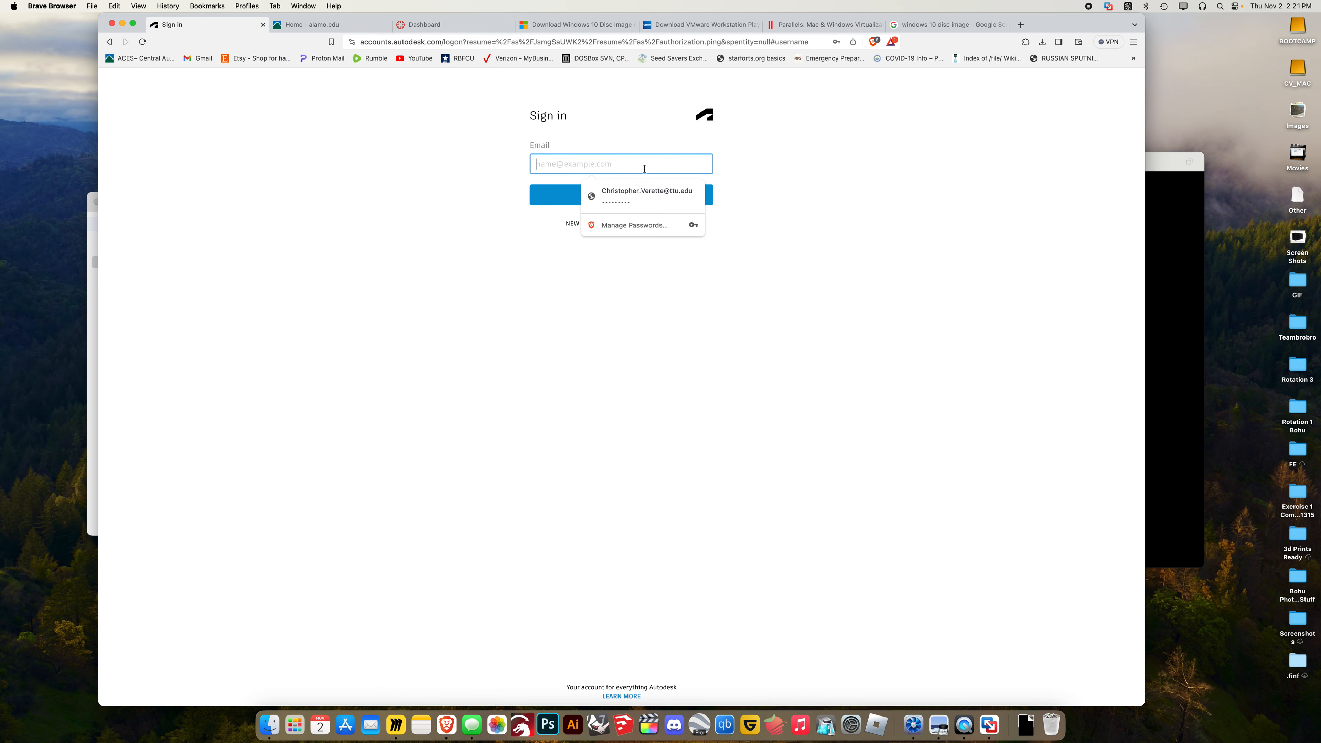
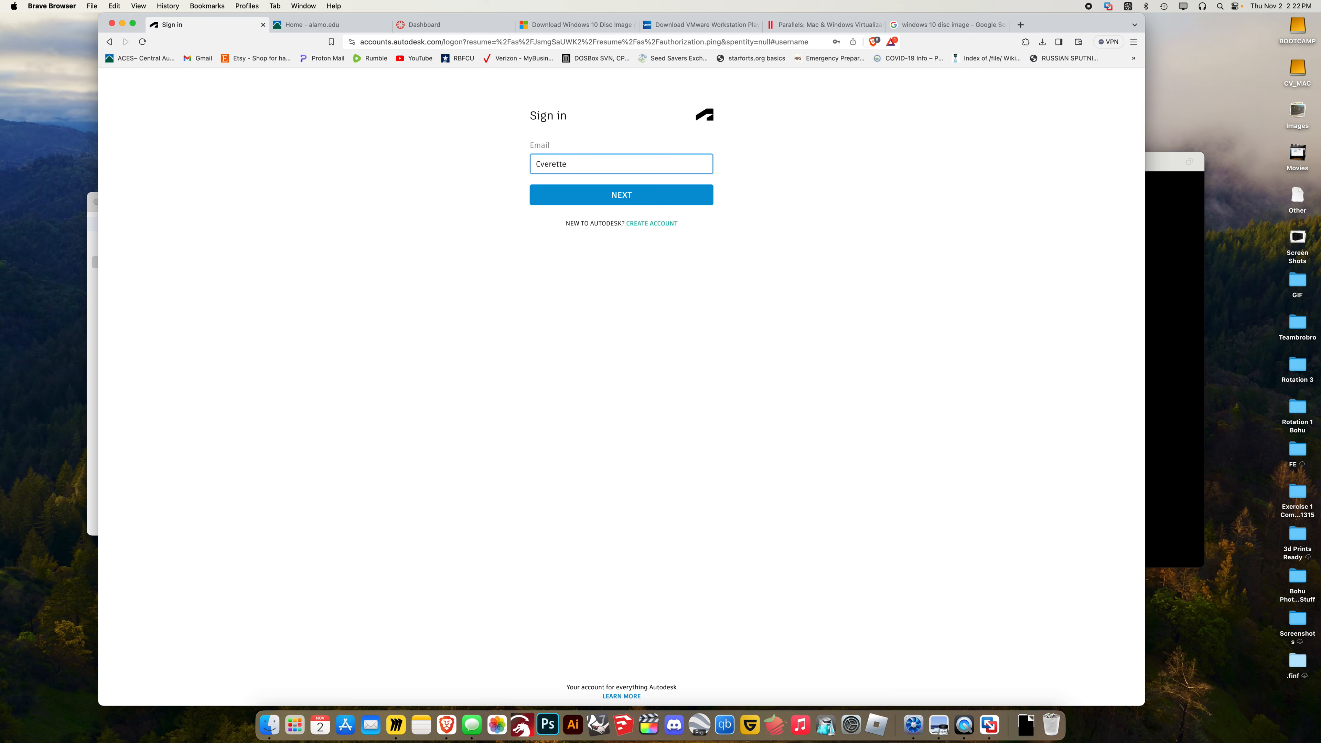
{"action": "key", "text": "Return"}
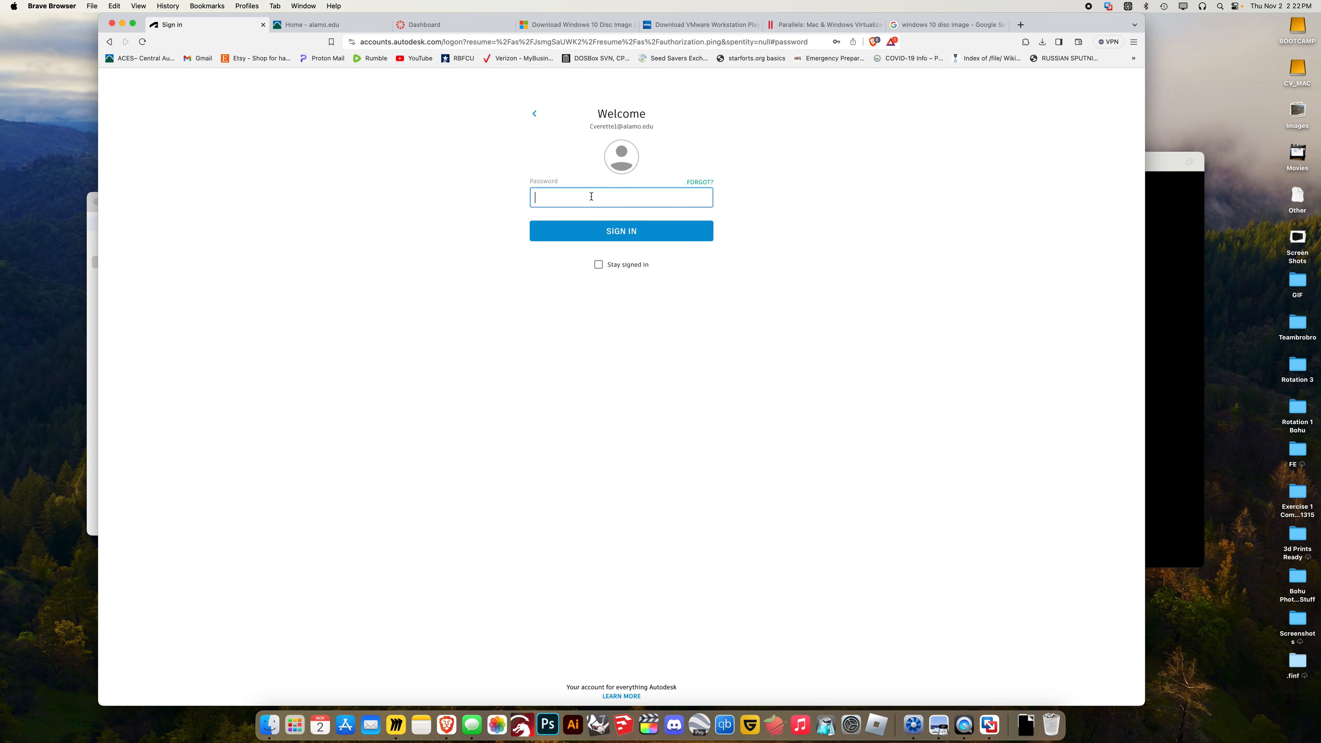
{"action": "left_click", "coordinate": [109, 42]}
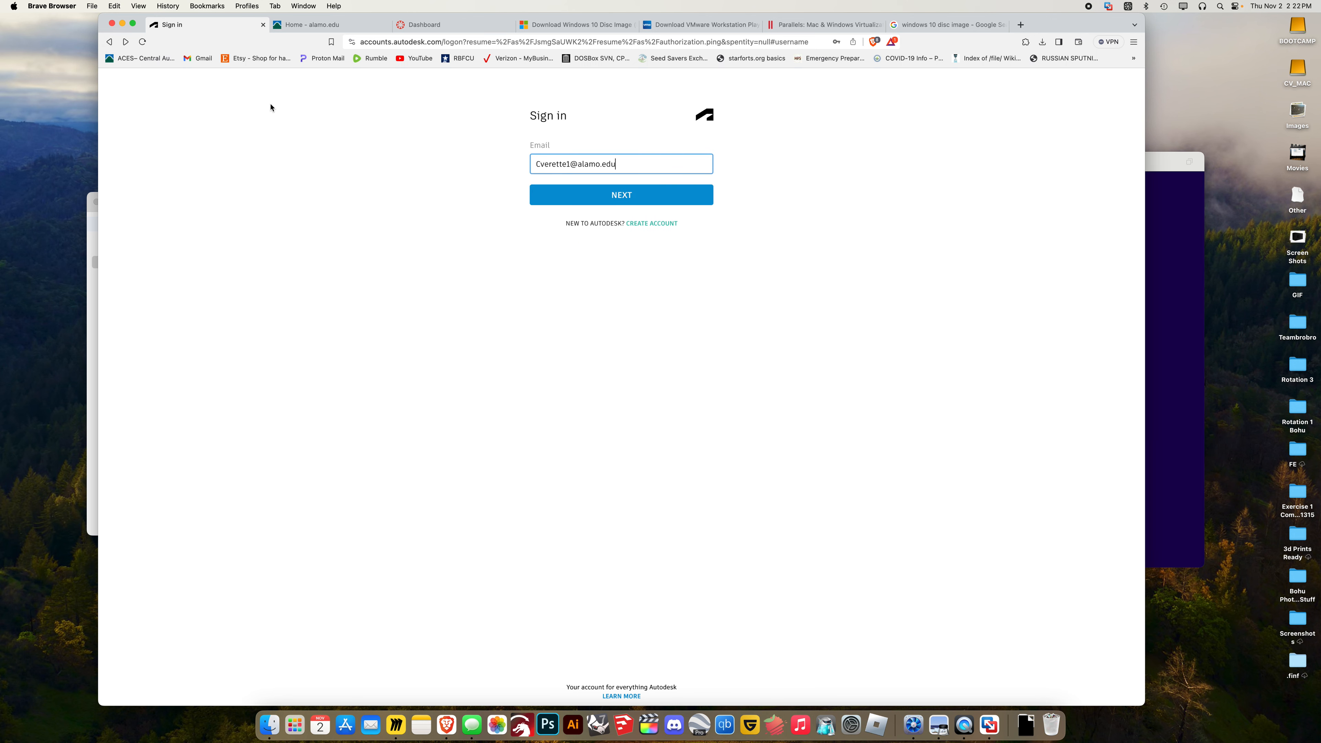
{"action": "left_click", "coordinate": [110, 43]}
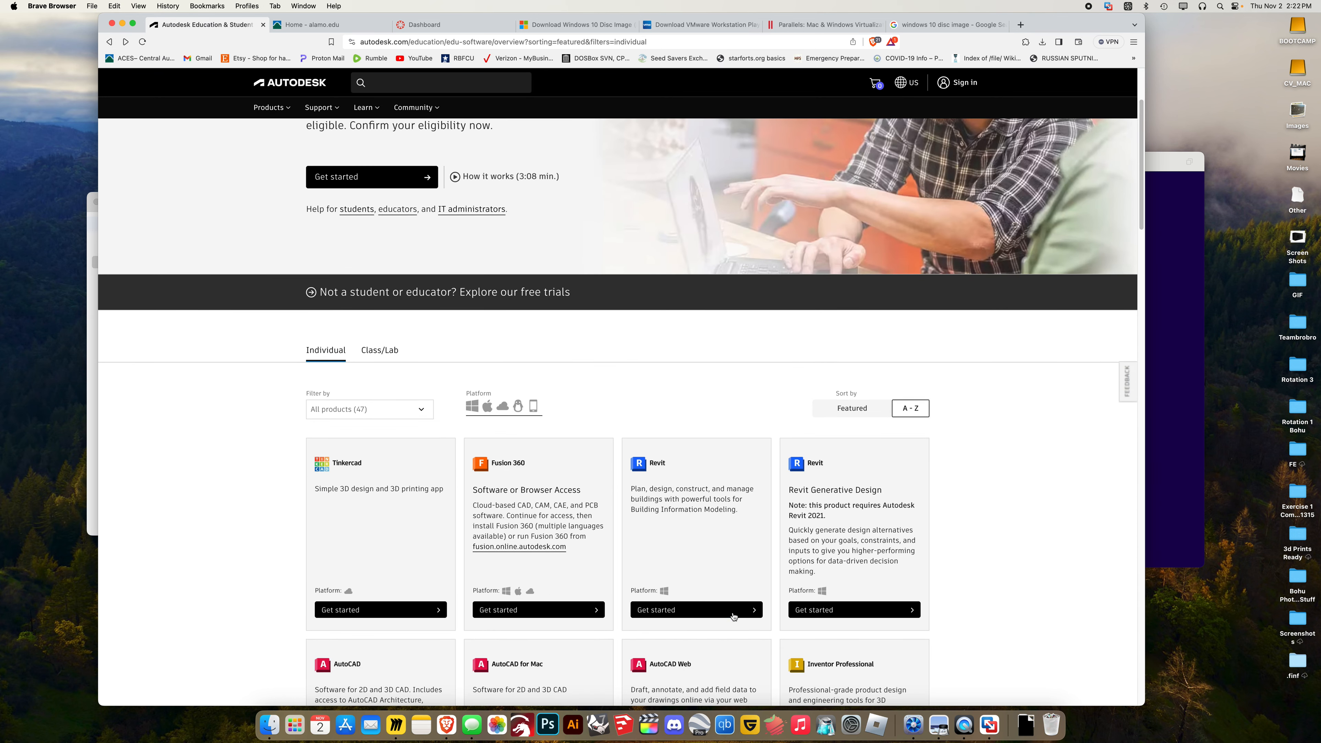
Start Revit educational access, choose the Educator role, and continue to the sign-in email field
{"action": "left_click", "coordinate": [733, 617]}
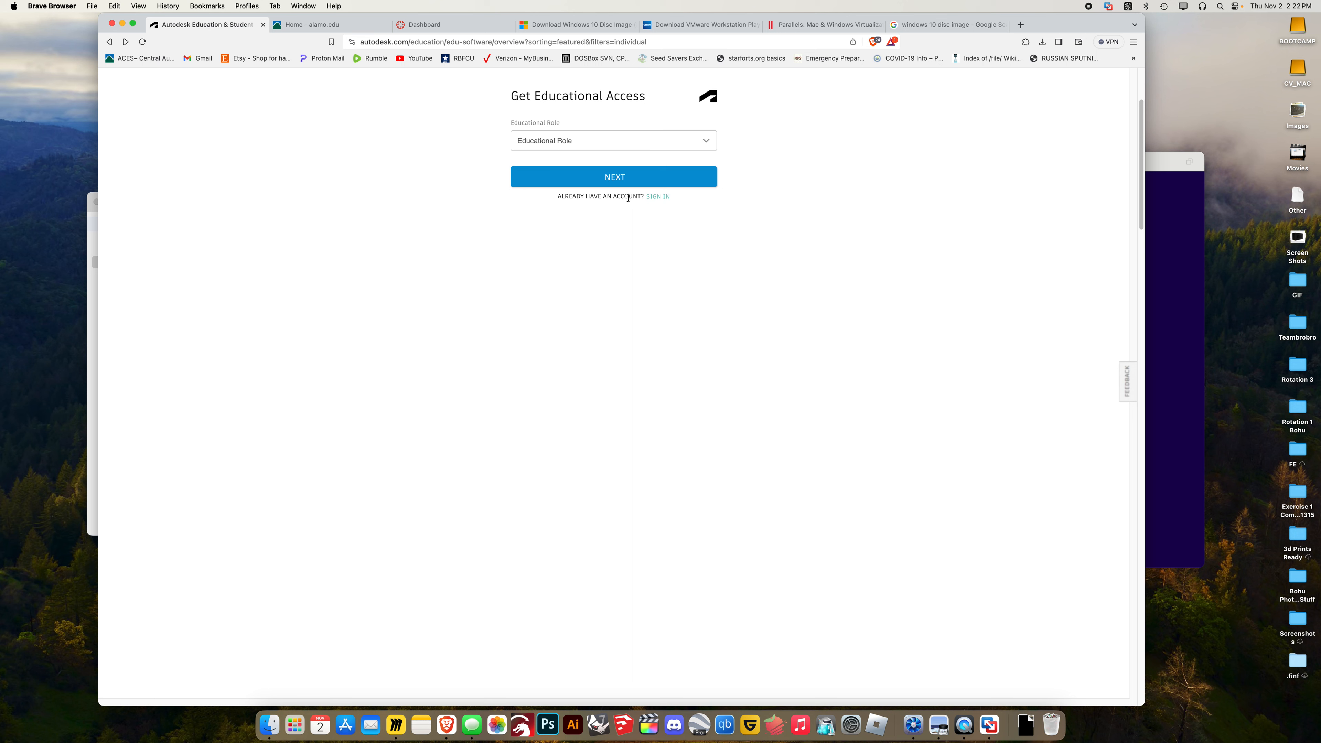
{"action": "left_click", "coordinate": [623, 183]}
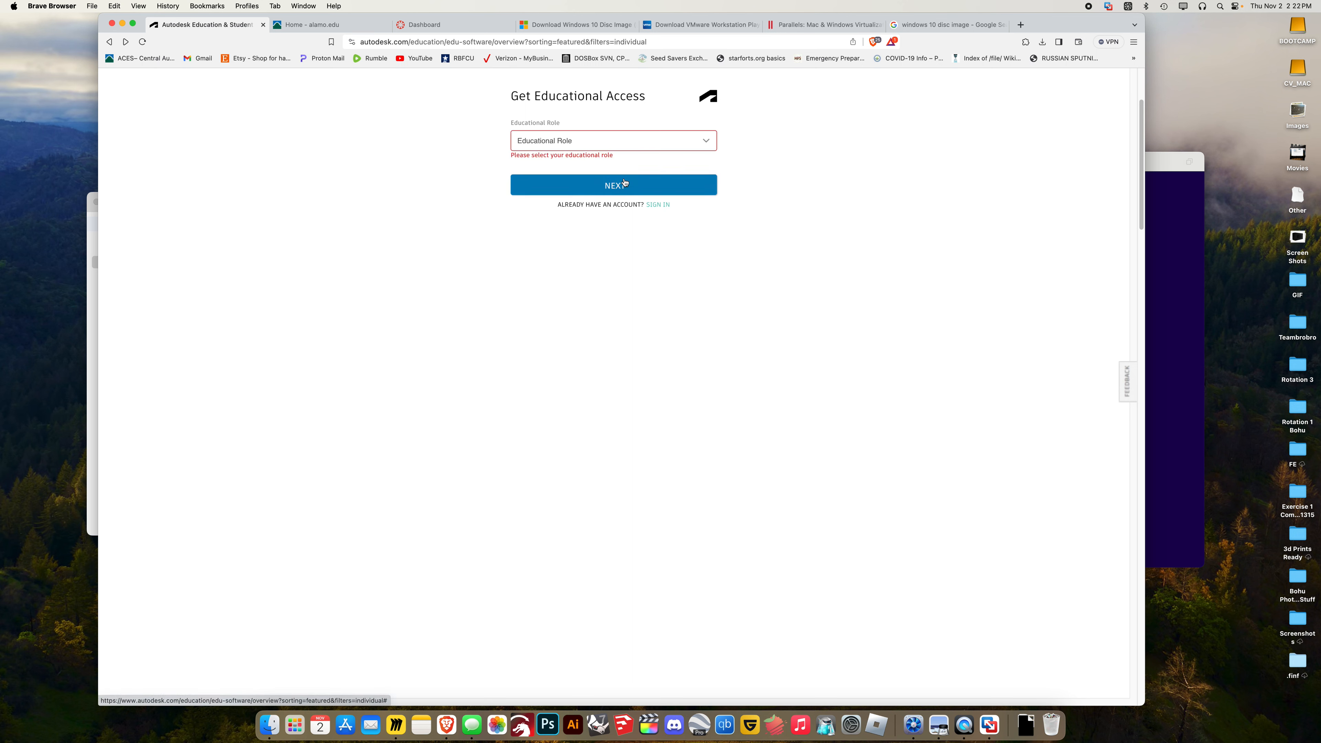
{"action": "left_click", "coordinate": [576, 137]}
{"action": "left_click", "coordinate": [572, 200]}
{"action": "left_click", "coordinate": [595, 180]}
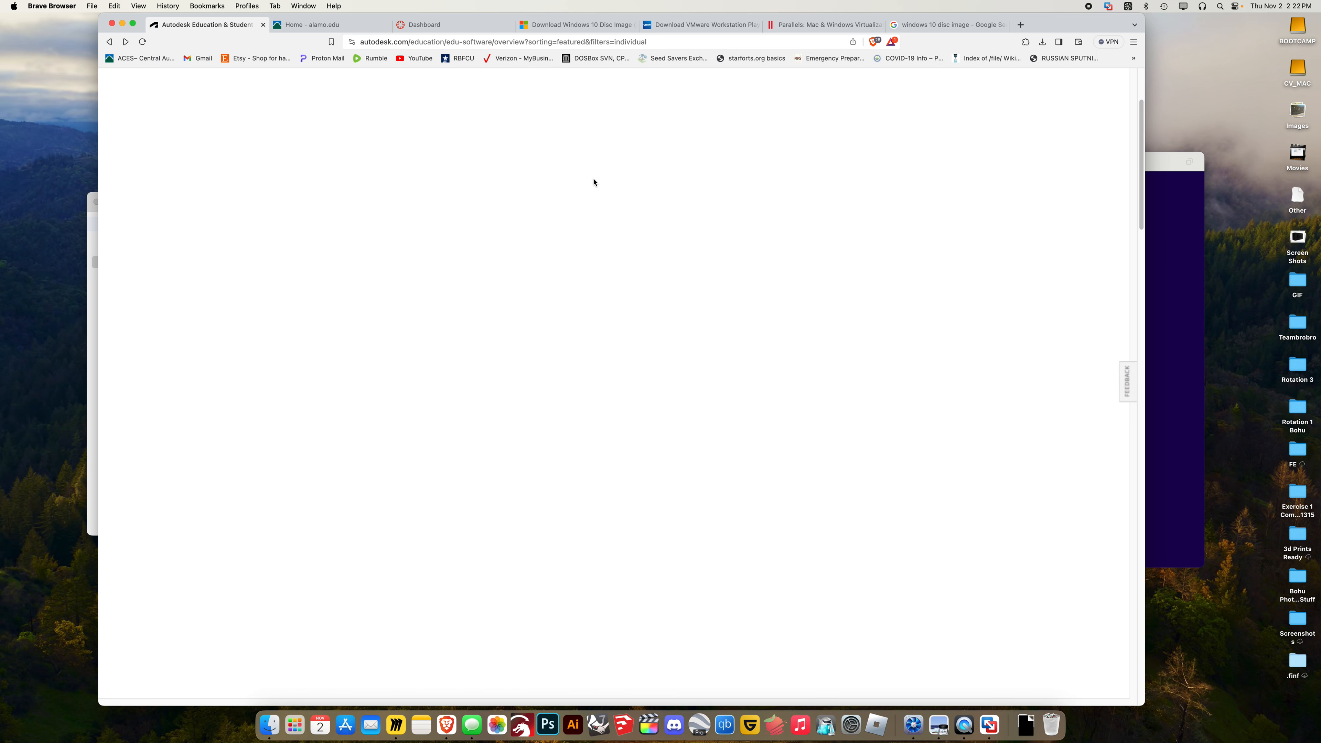
{"action": "left_click", "coordinate": [585, 164]}
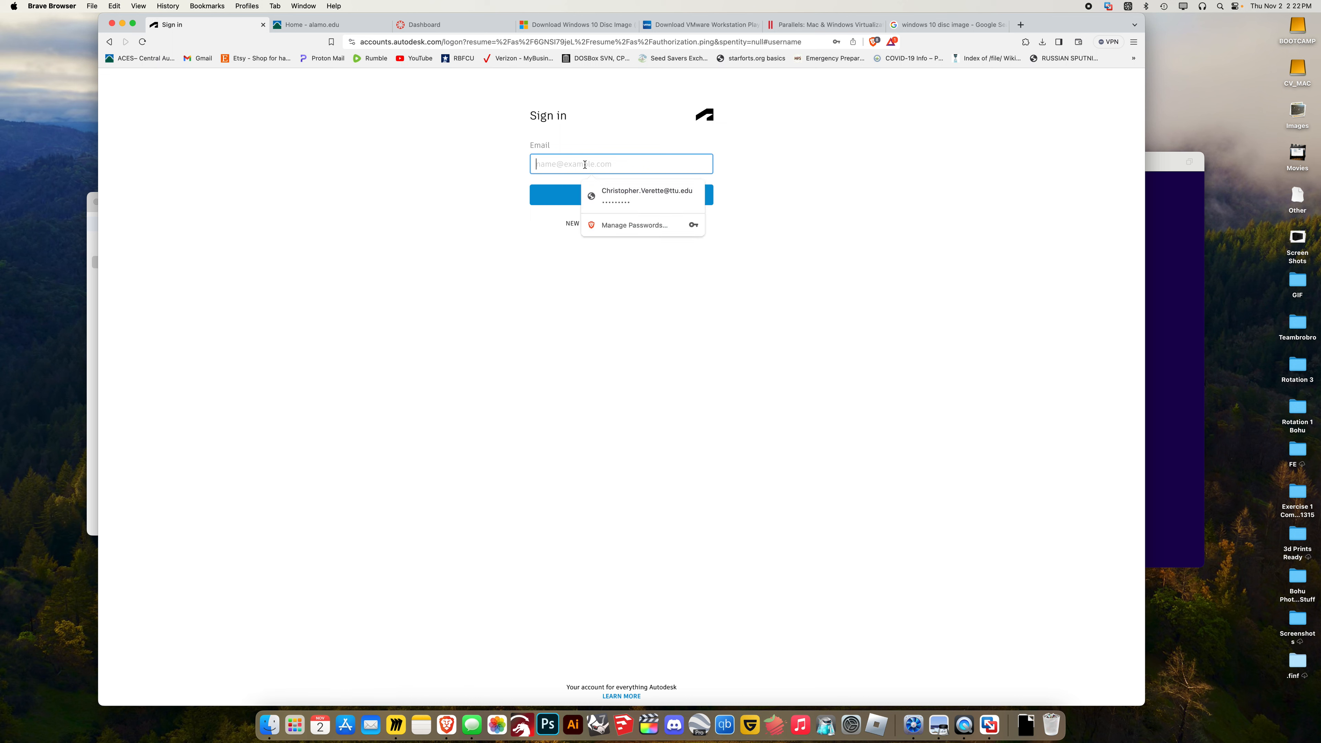
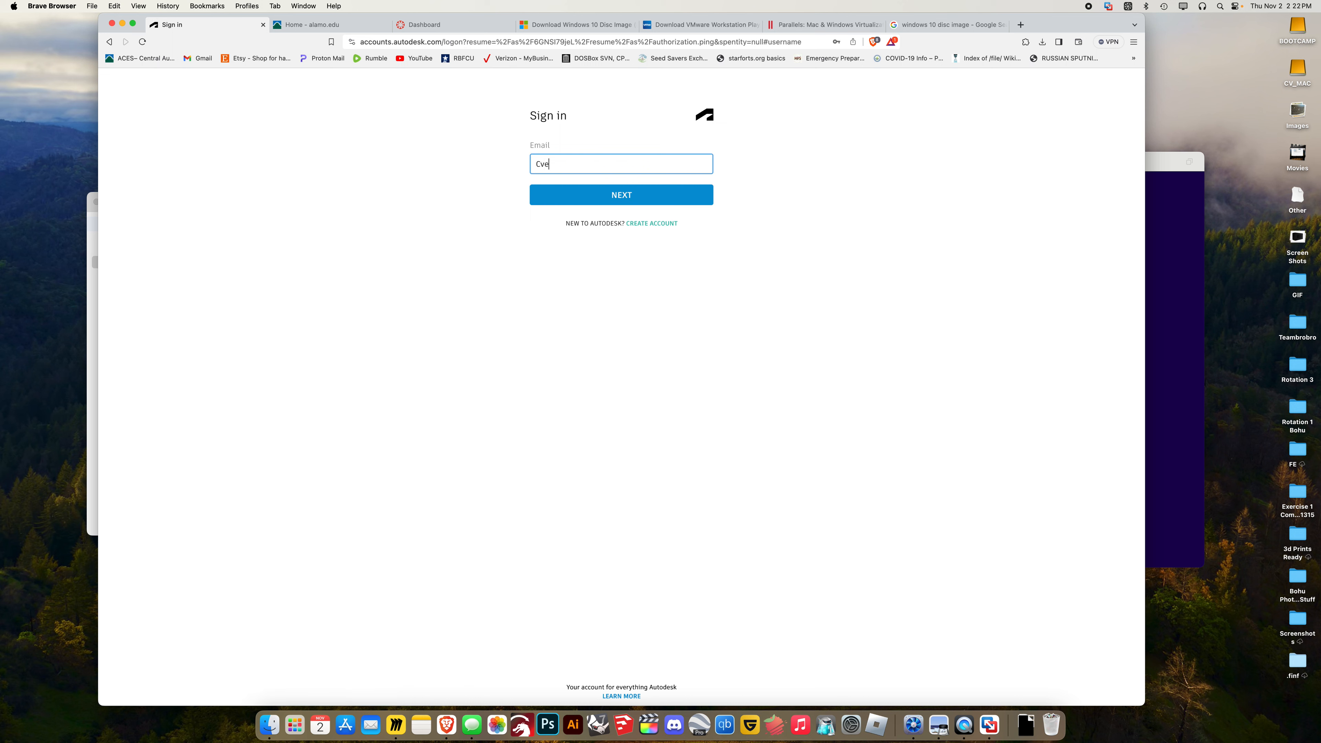
Enter the account e-mail in Autodesk sign-in and retry the password four times
{"action": "key", "text": "Return"}
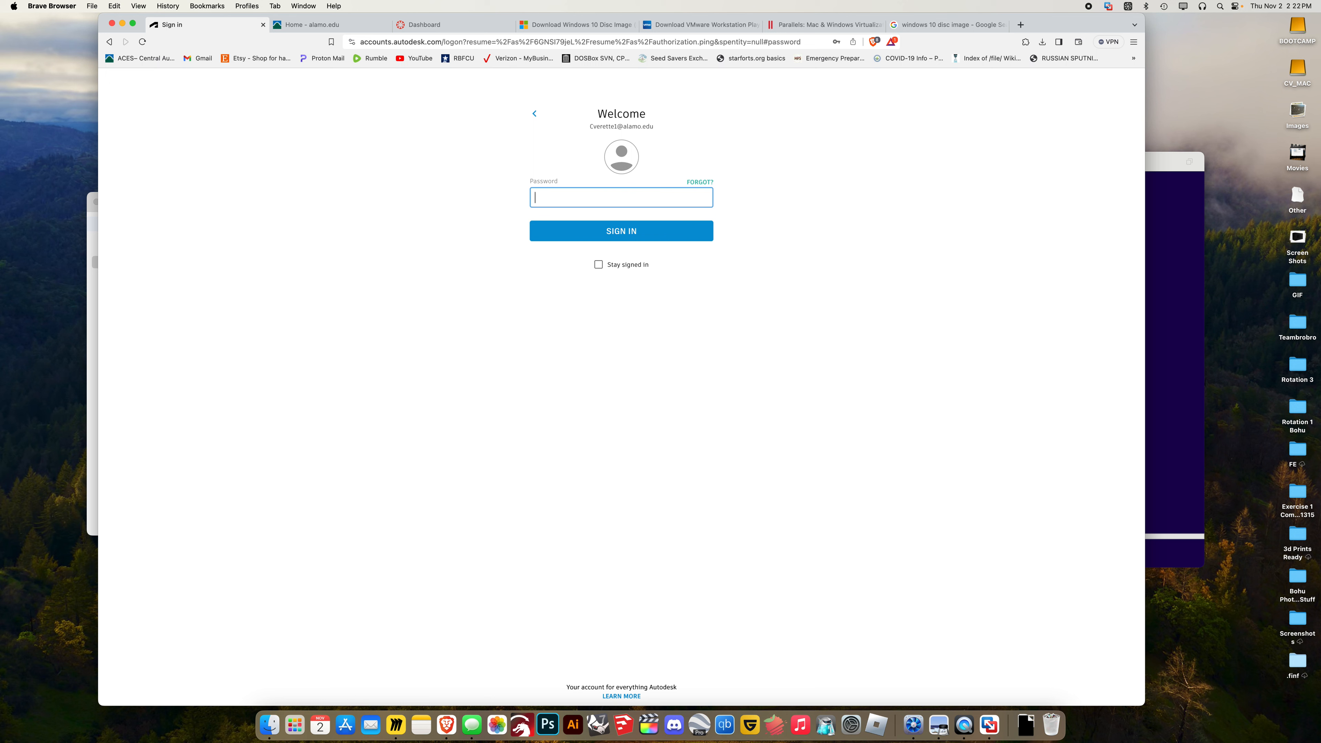
{"action": "type", "text": "••••••••"}
{"action": "key", "text": "Return"}
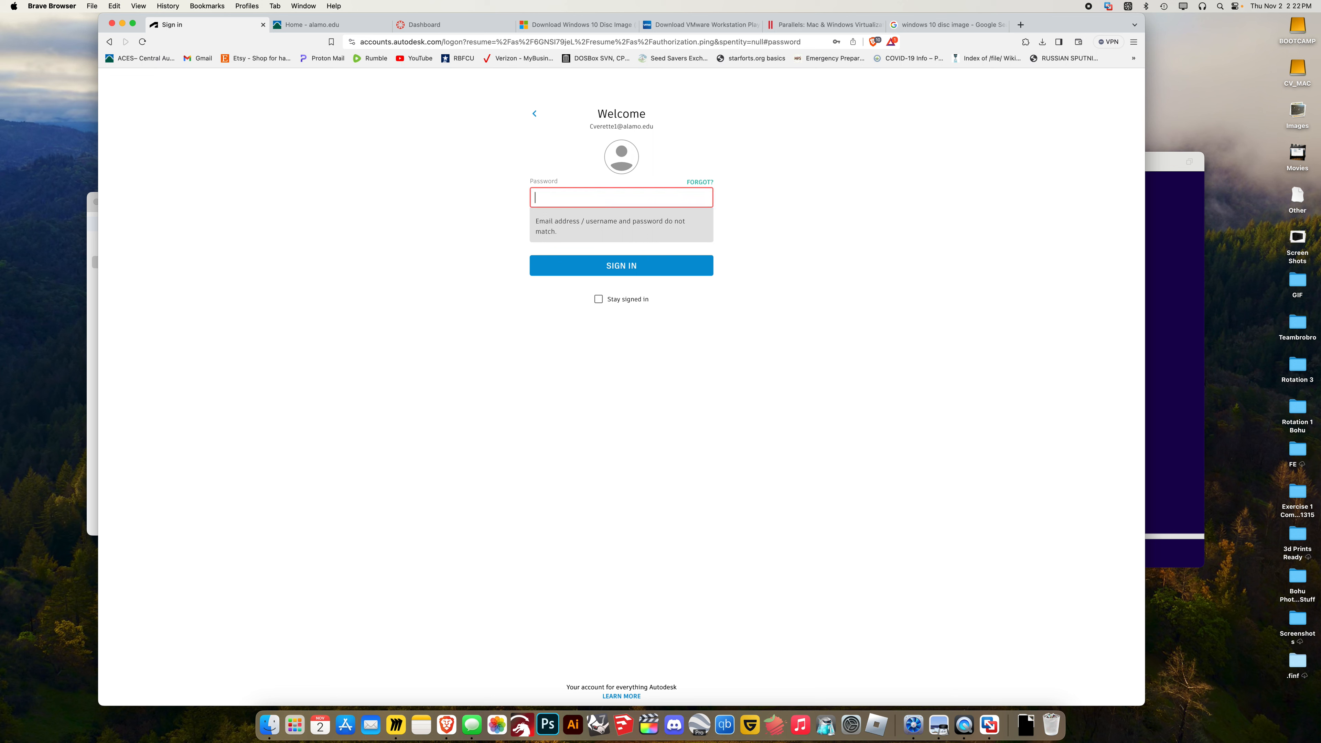
{"action": "type", "text": "•"}
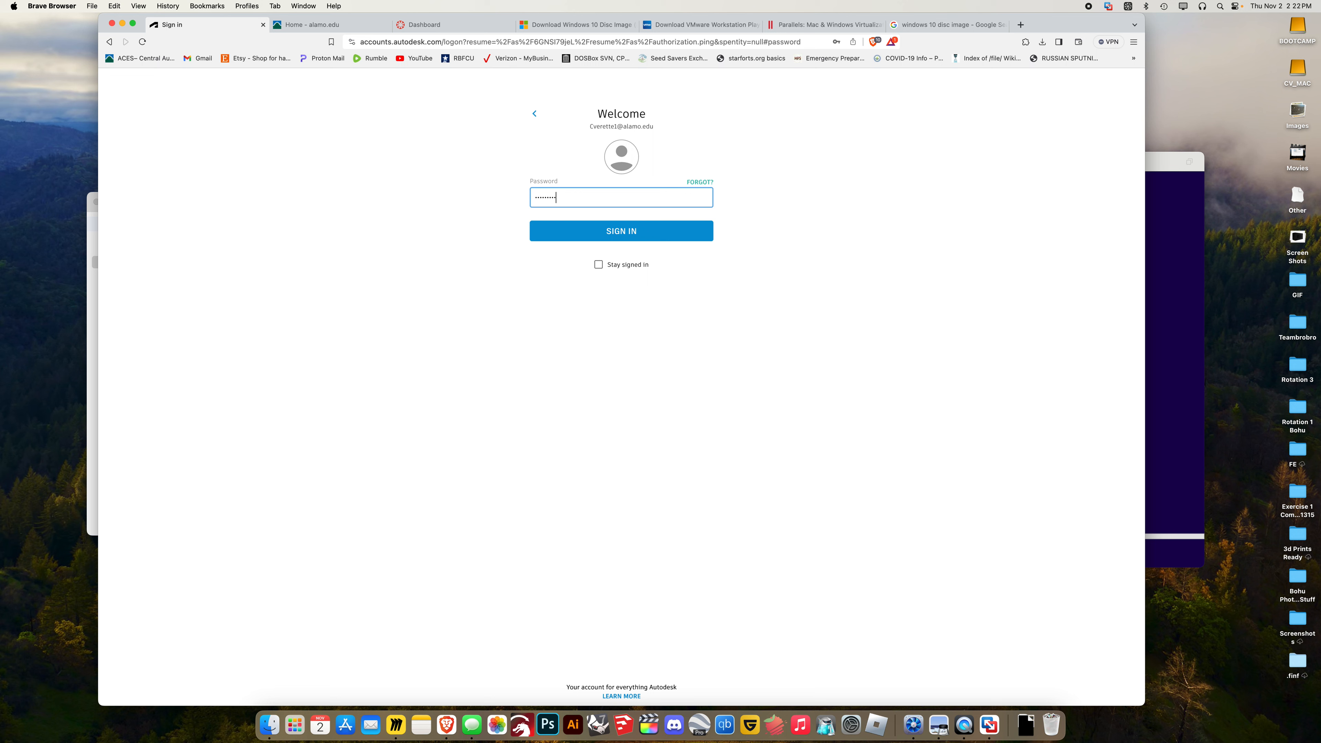
{"action": "key", "text": "Return"}
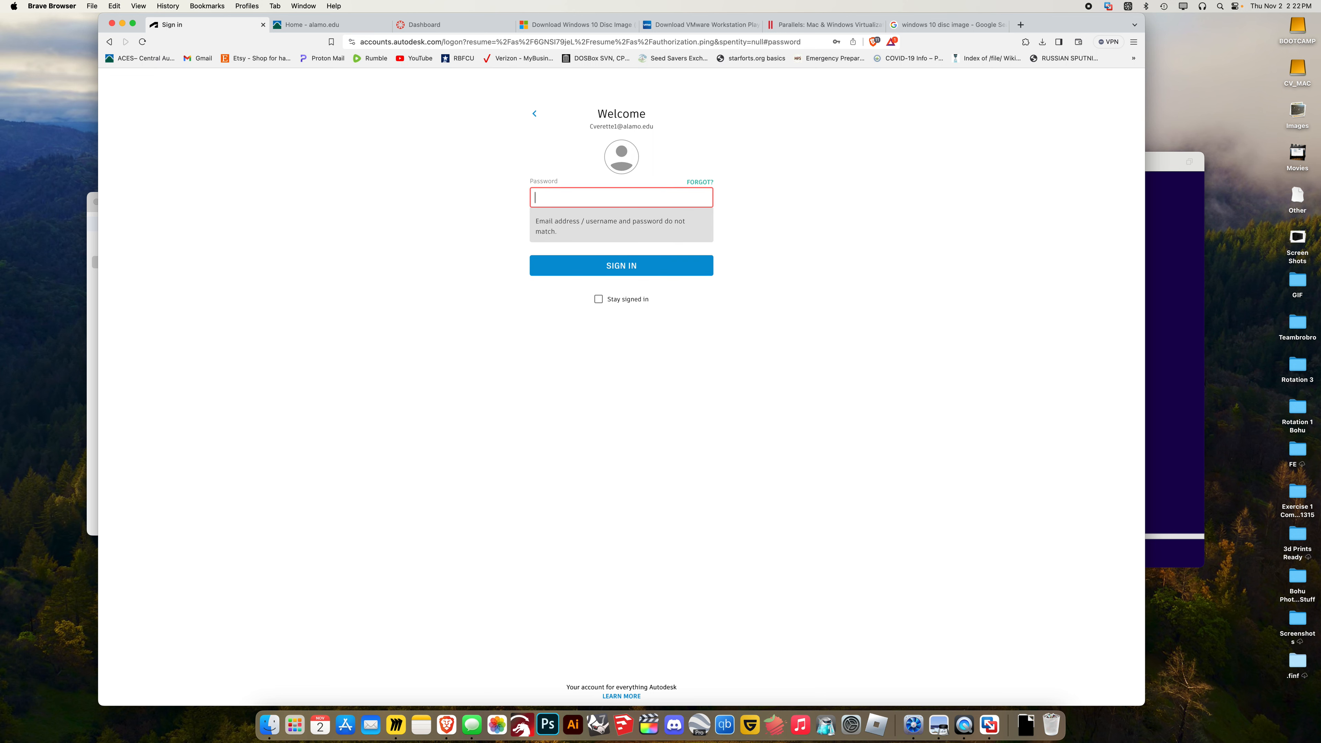
{"action": "type", "text": "•"}
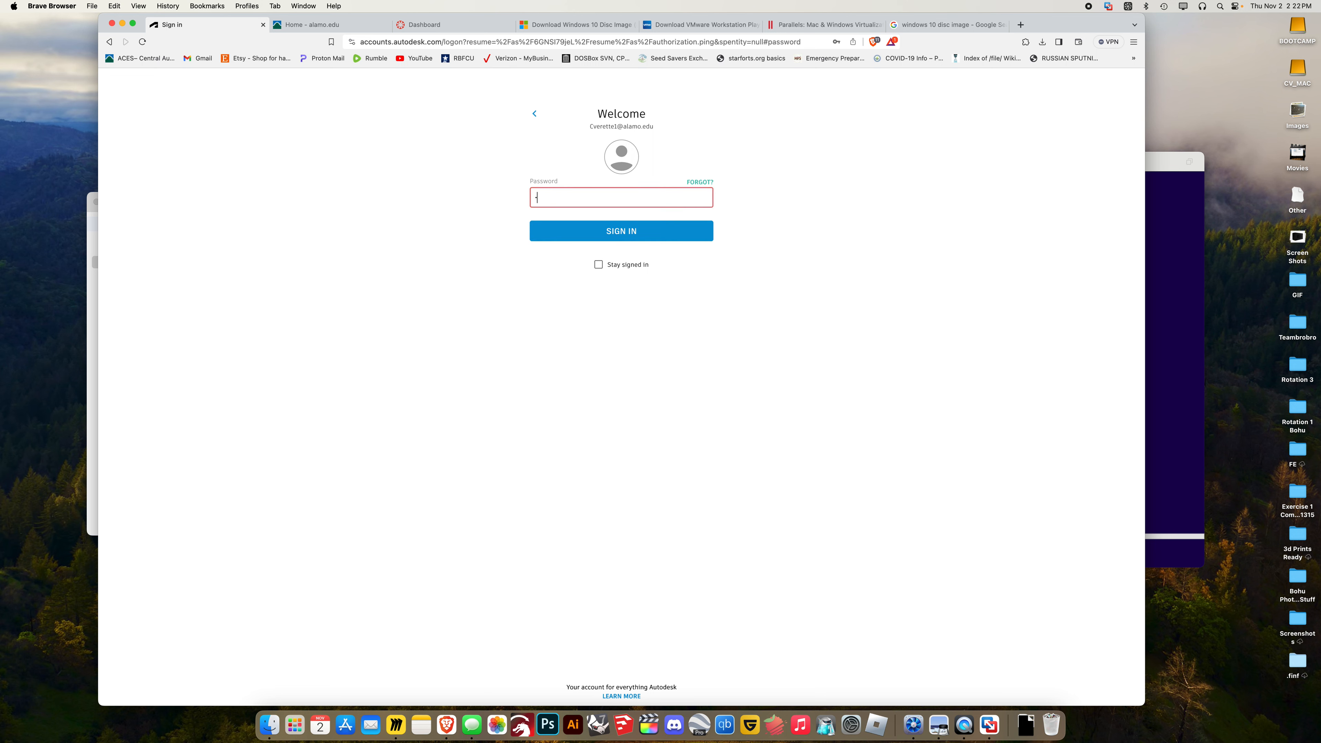
{"action": "type", "text": "•••••••"}
{"action": "key", "text": "Return"}
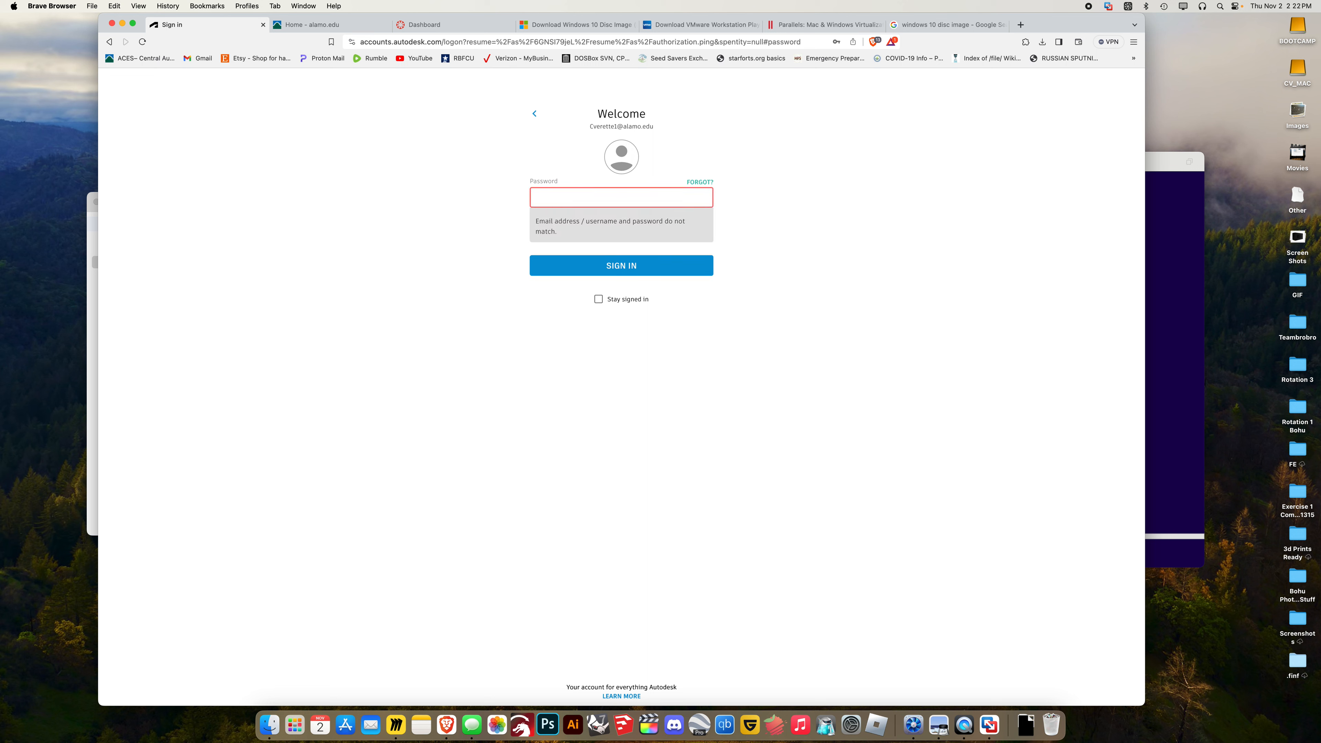
{"action": "type", "text": "••••••••"}
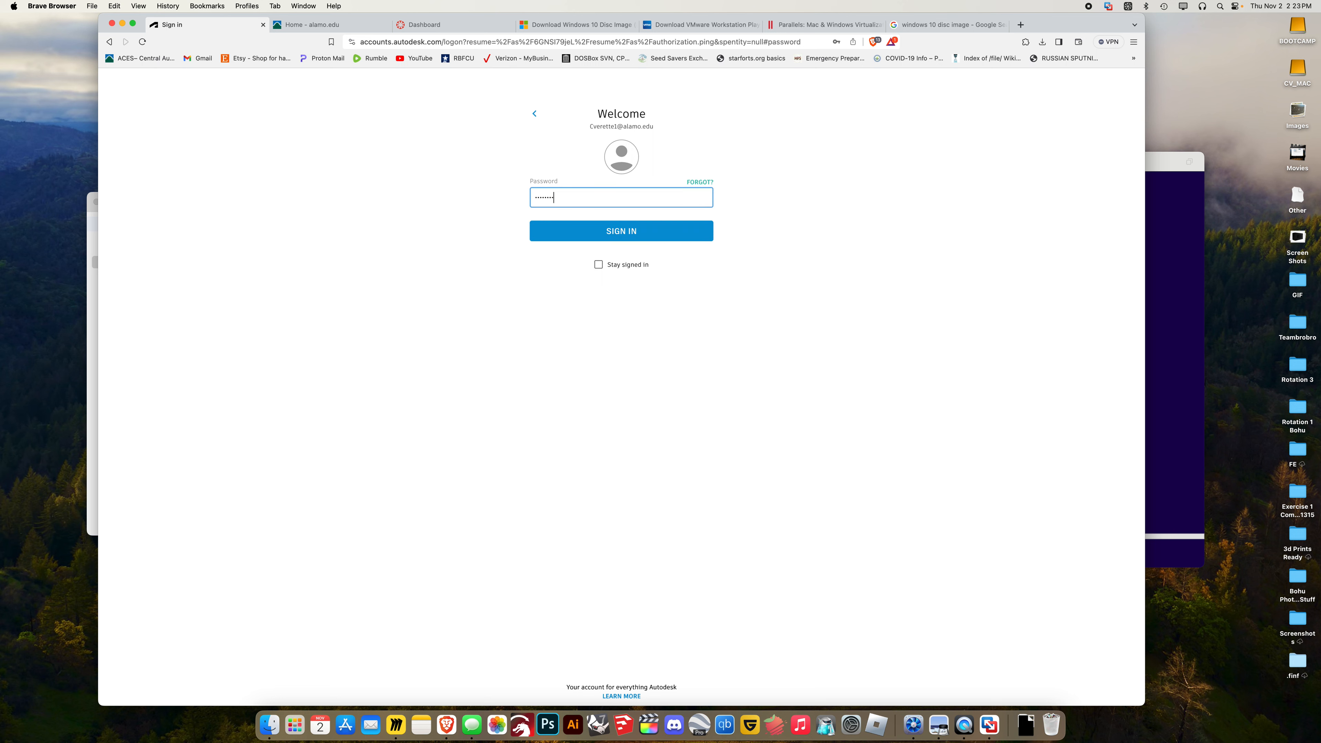
{"action": "type", "text": "••••"}
{"action": "key", "text": "Return"}
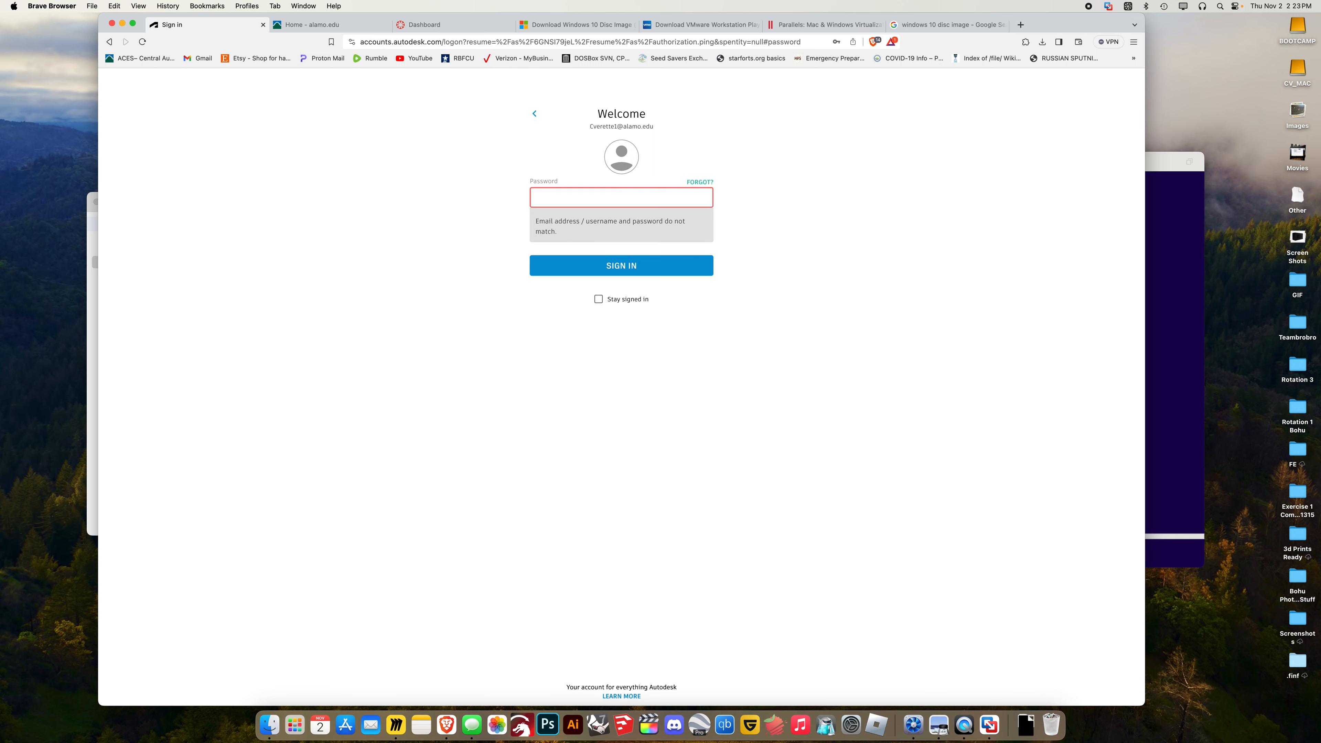
Request an Autodesk password-reset email, then open the college Email from the alamo.edu portal
{"action": "left_click", "coordinate": [699, 181]}
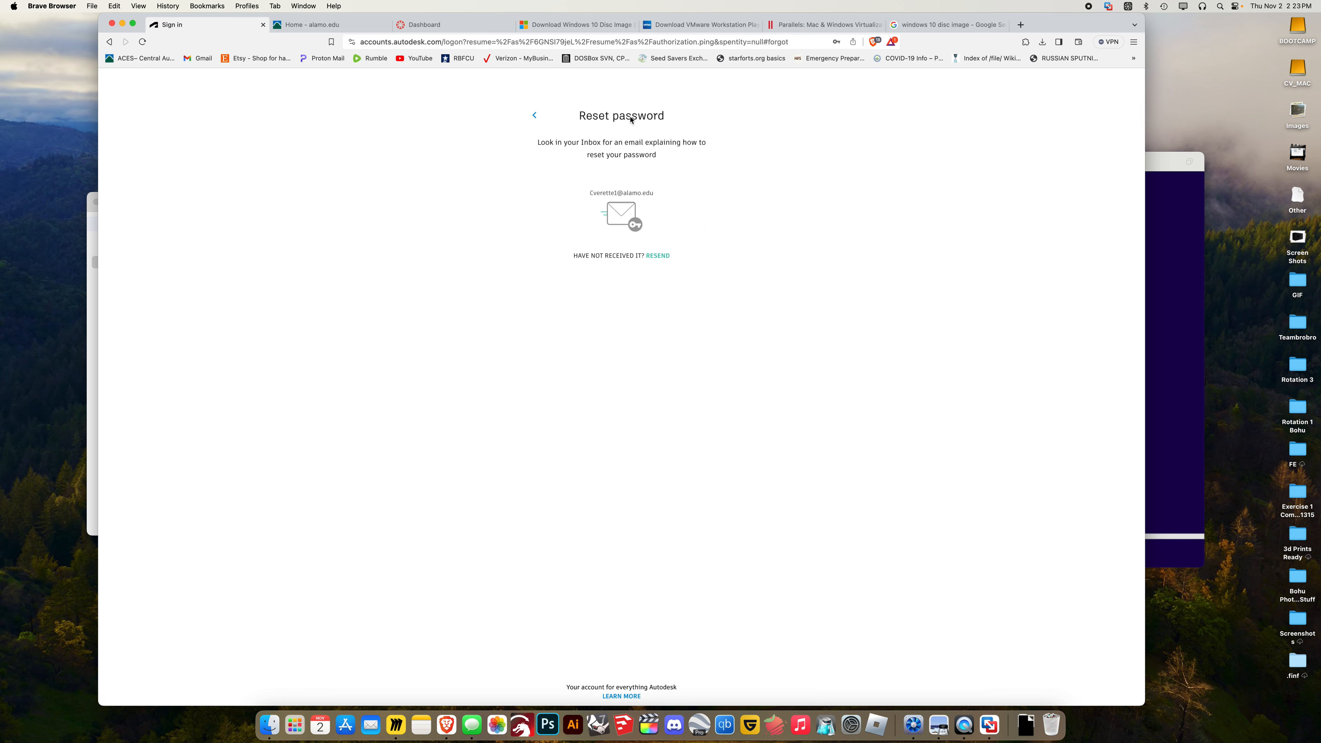
{"action": "left_click", "coordinate": [348, 23]}
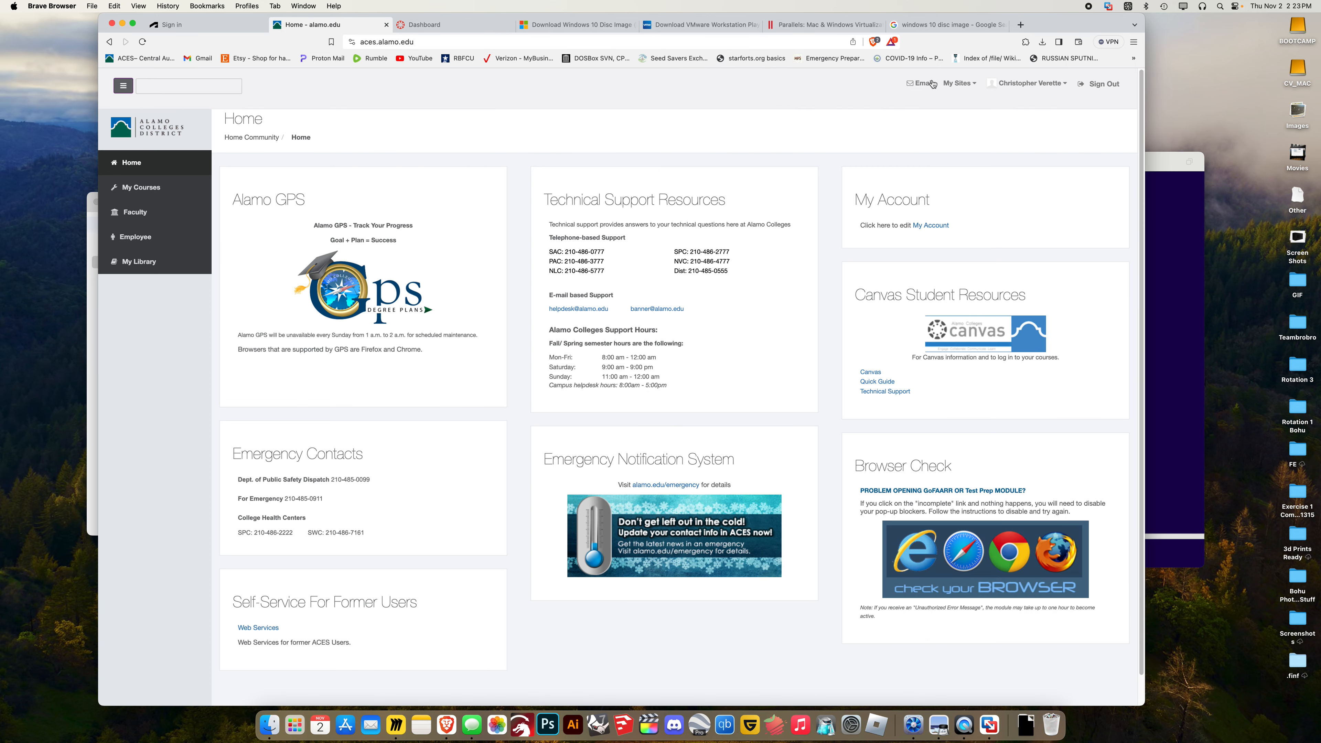
{"action": "left_click", "coordinate": [930, 84]}
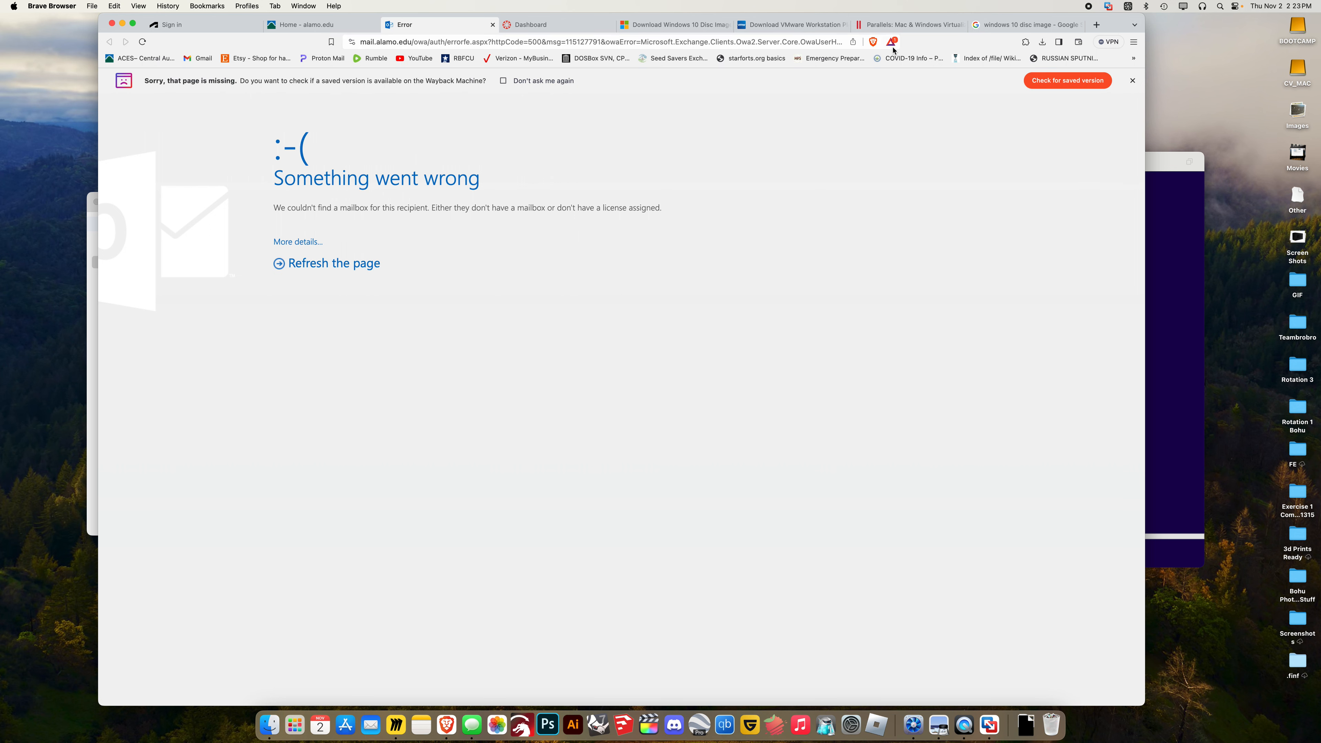
Turn off Brave shields for the mail site, retry the college email, and close the error page
{"action": "left_click", "coordinate": [873, 41]}
{"action": "left_click", "coordinate": [866, 130]}
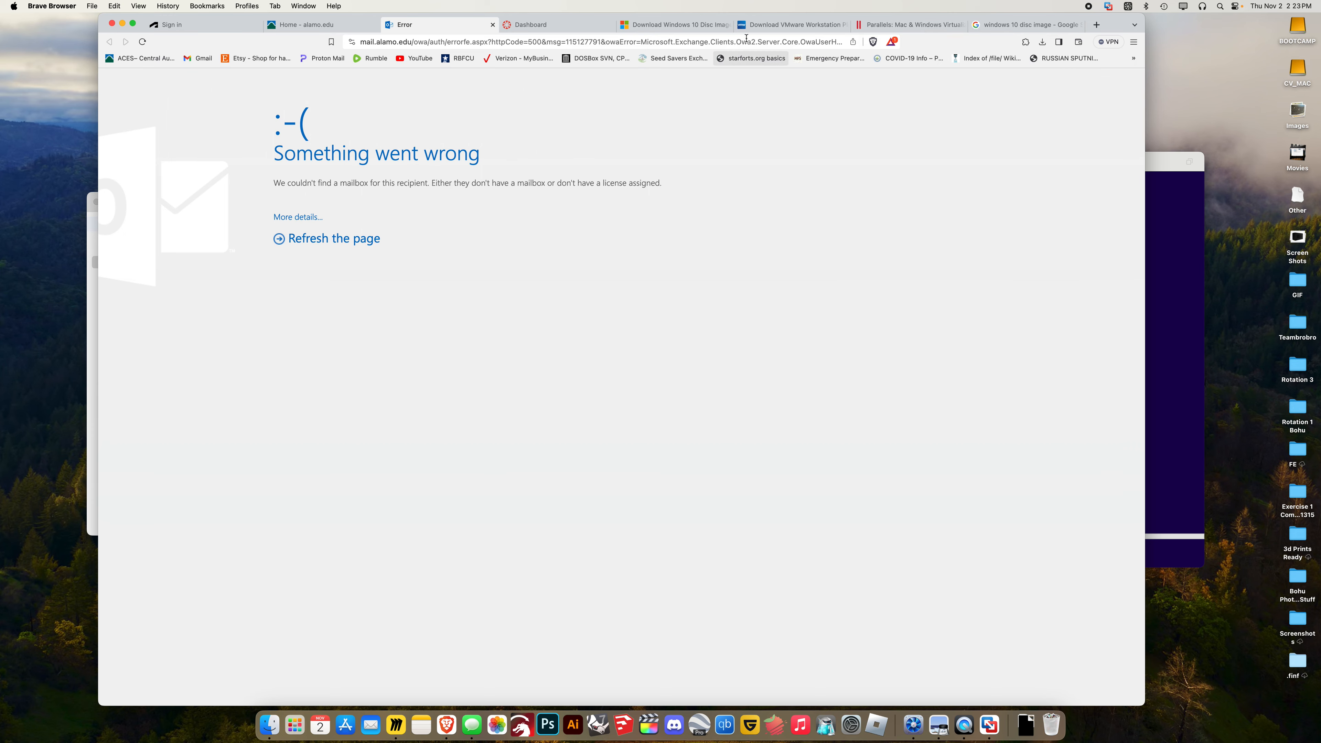
{"action": "left_click", "coordinate": [493, 24]}
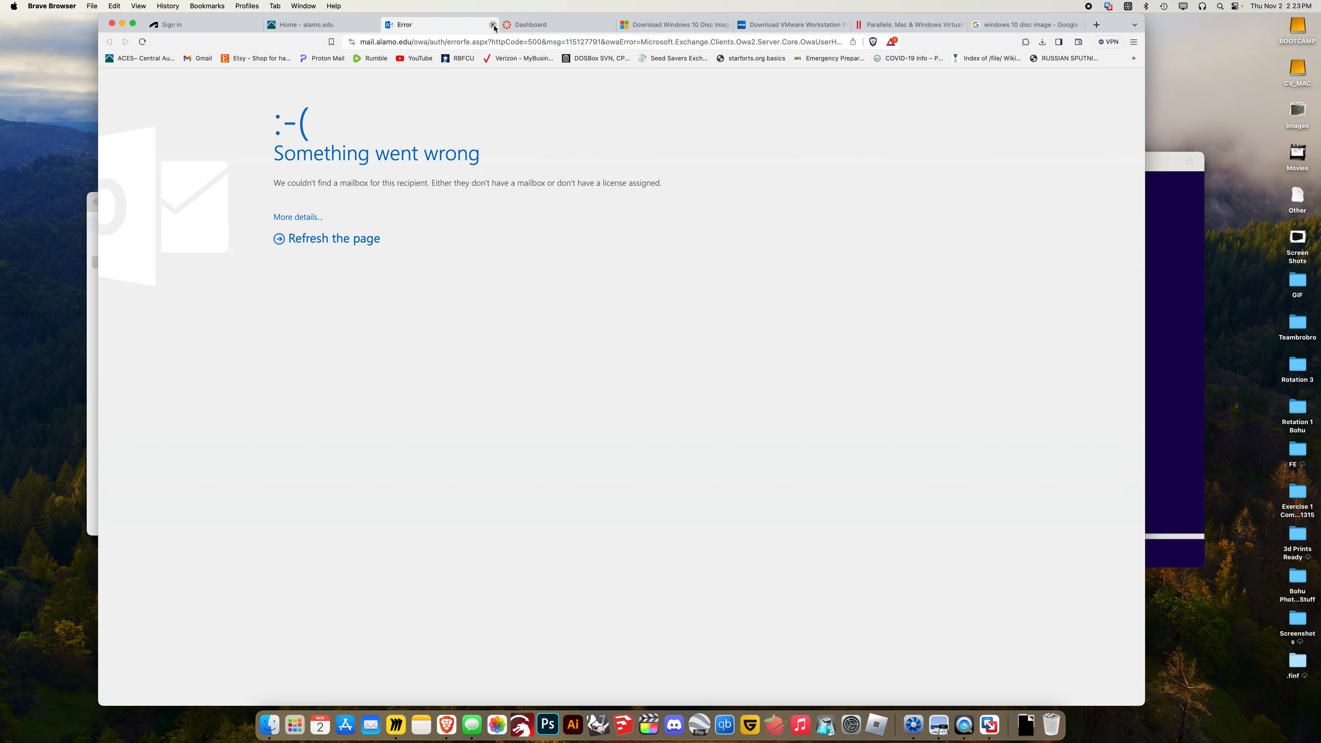
{"action": "left_click", "coordinate": [929, 85]}
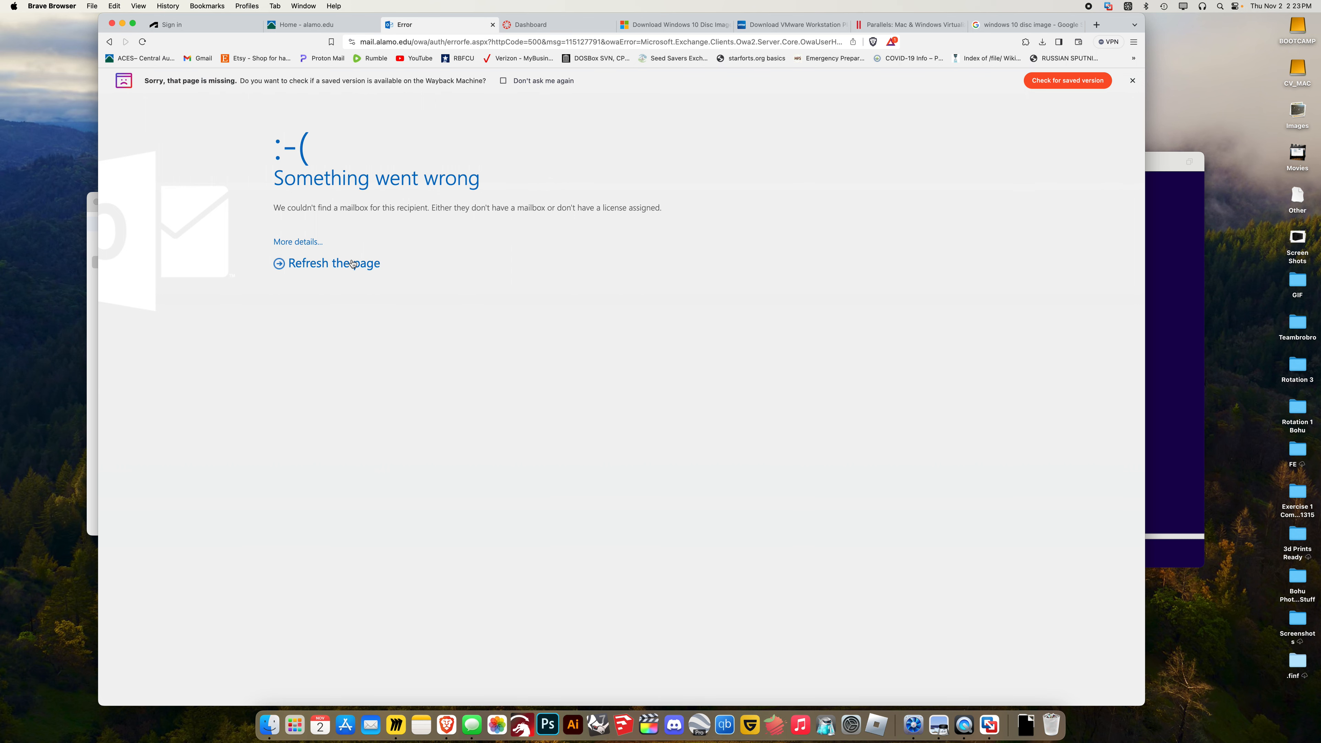
{"action": "left_click", "coordinate": [1131, 82]}
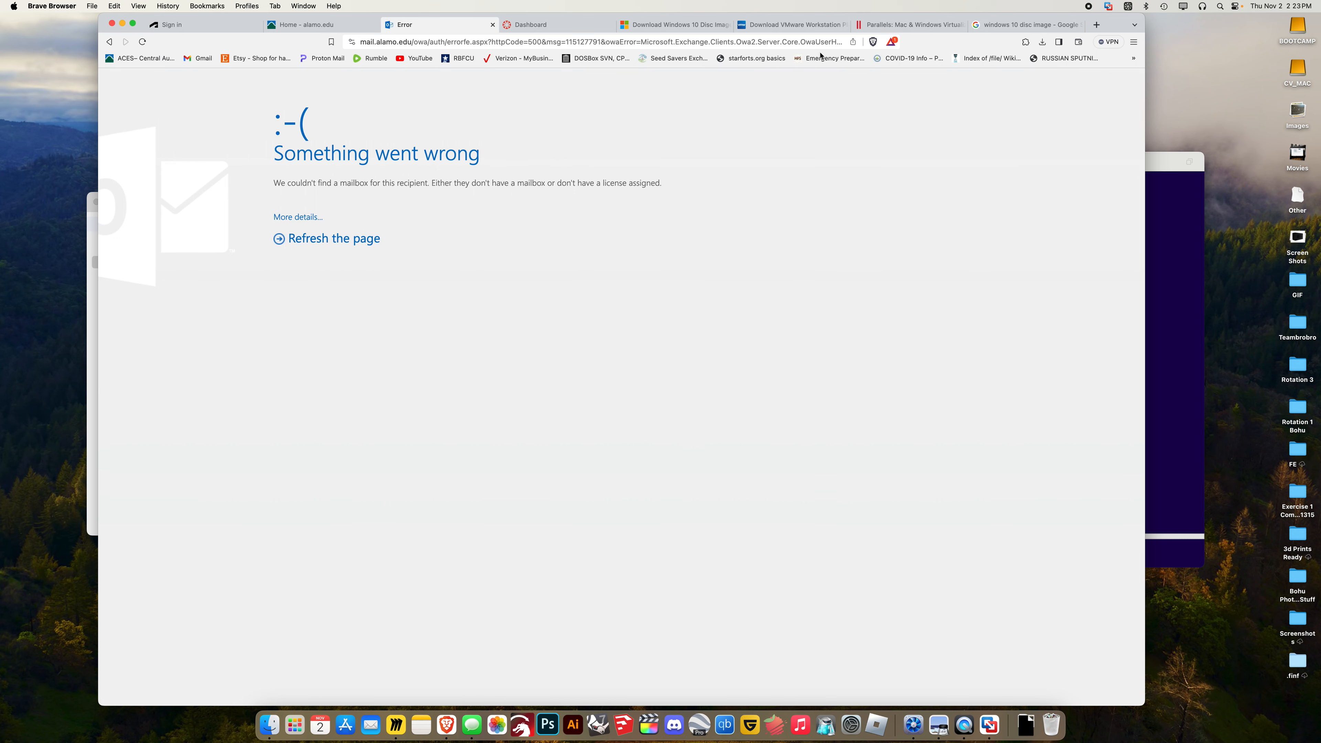
{"action": "left_click", "coordinate": [493, 24]}
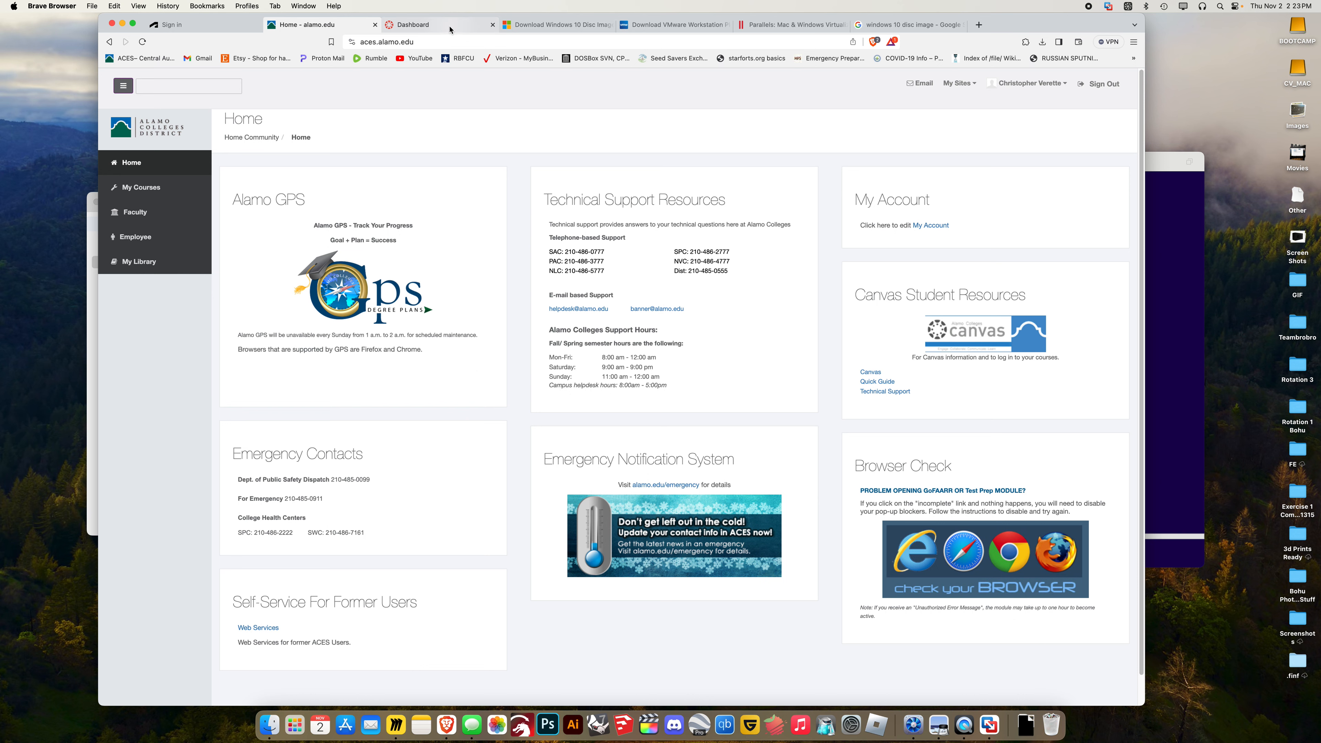
Close the Canvas Dashboard and view the VMware, Parallels and Windows 10 pages before the ACES home
{"action": "left_click", "coordinate": [469, 27]}
{"action": "left_click", "coordinate": [493, 24]}
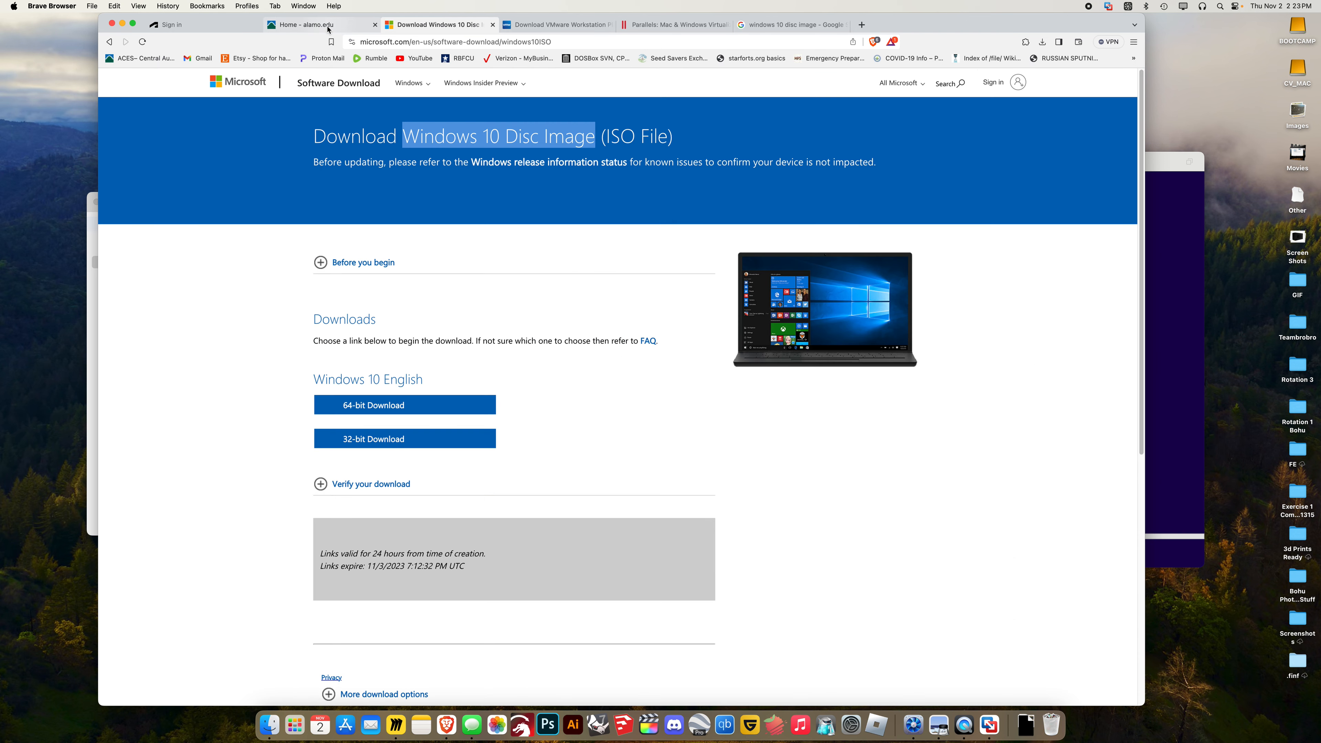
{"action": "left_click", "coordinate": [536, 26]}
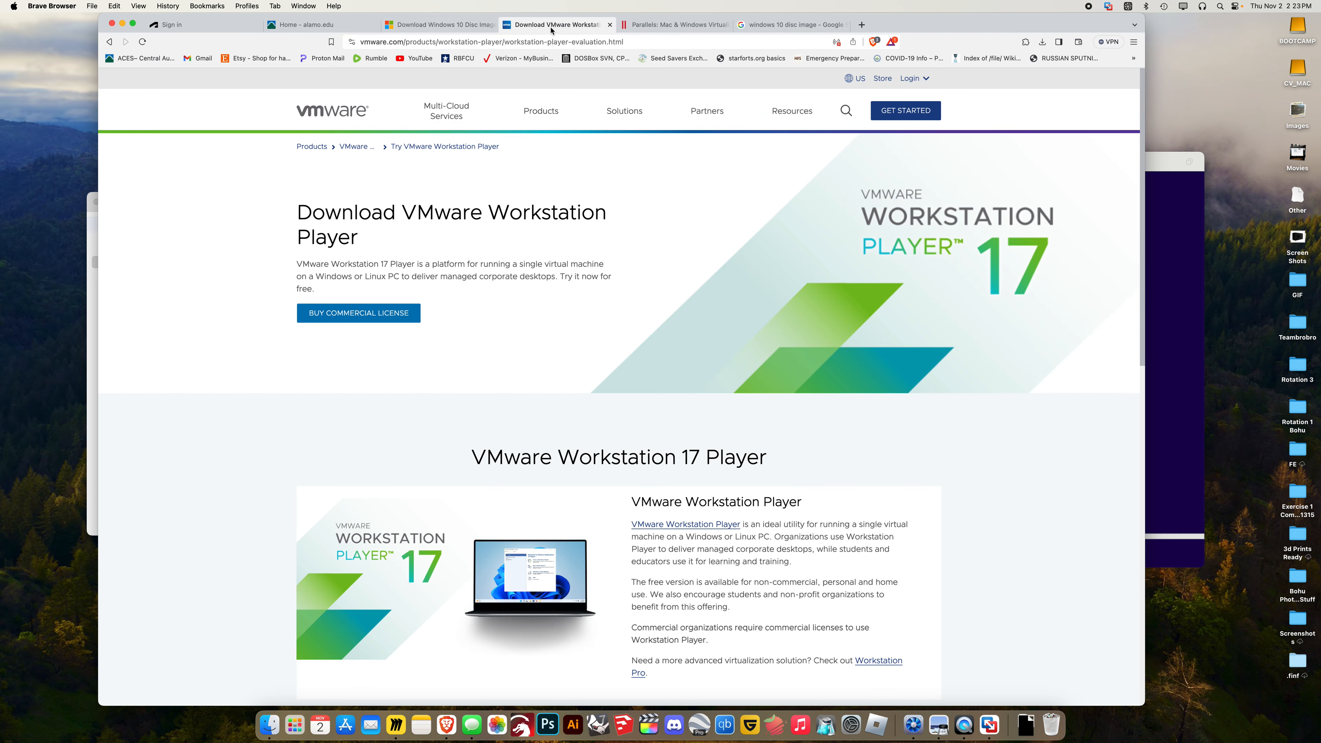
{"action": "left_click", "coordinate": [658, 25]}
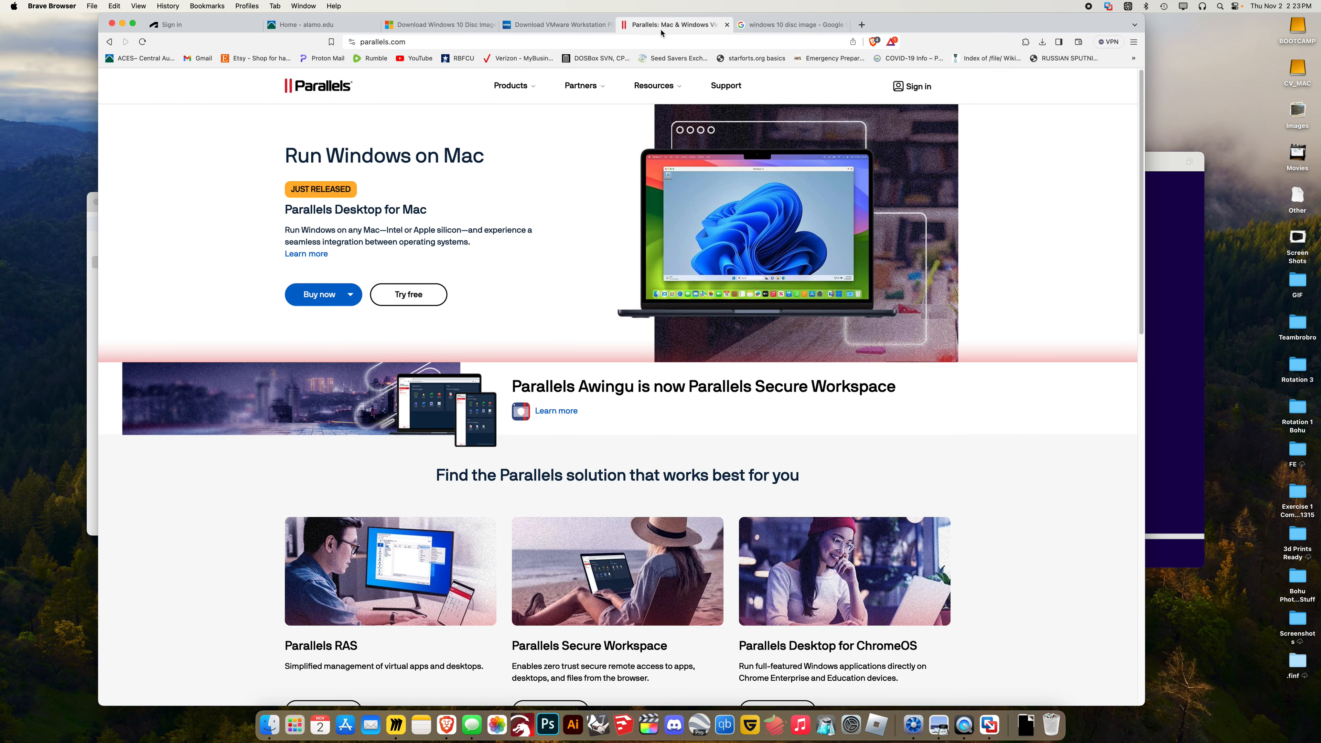
{"action": "left_click", "coordinate": [409, 26]}
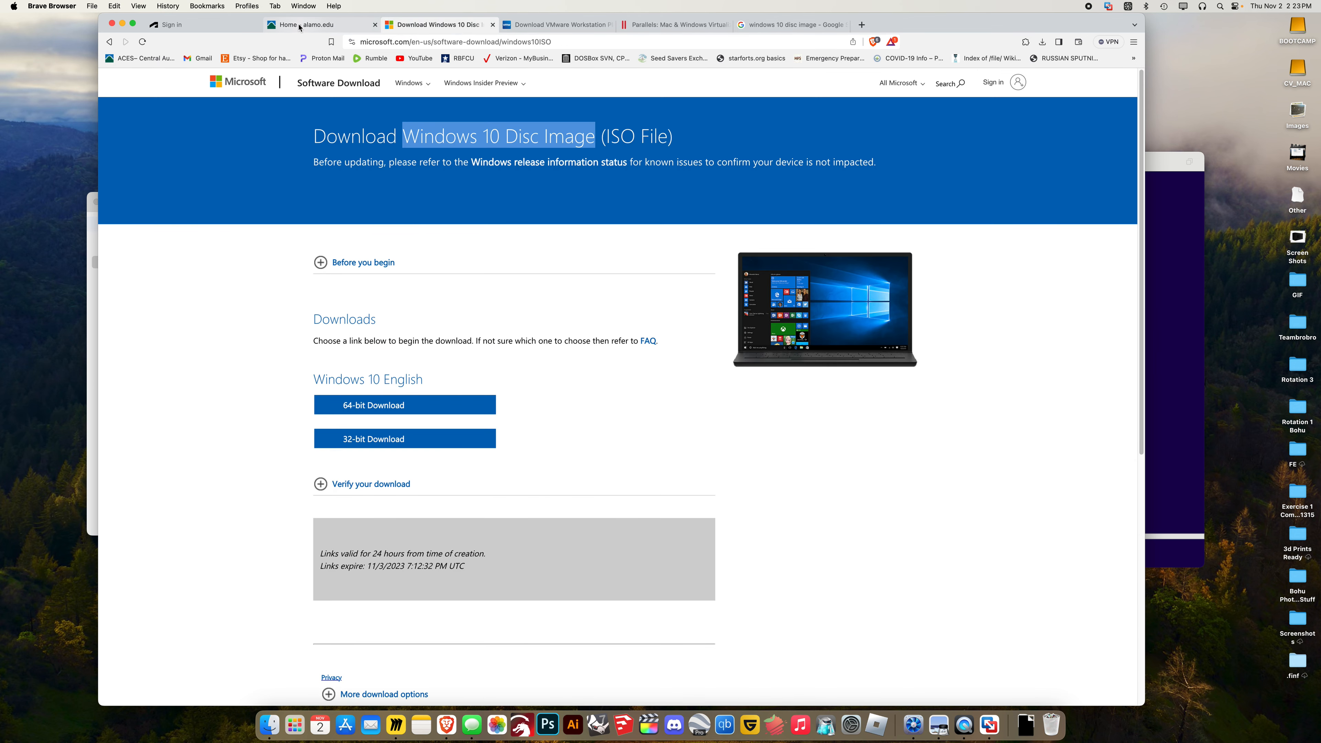
{"action": "left_click", "coordinate": [299, 24]}
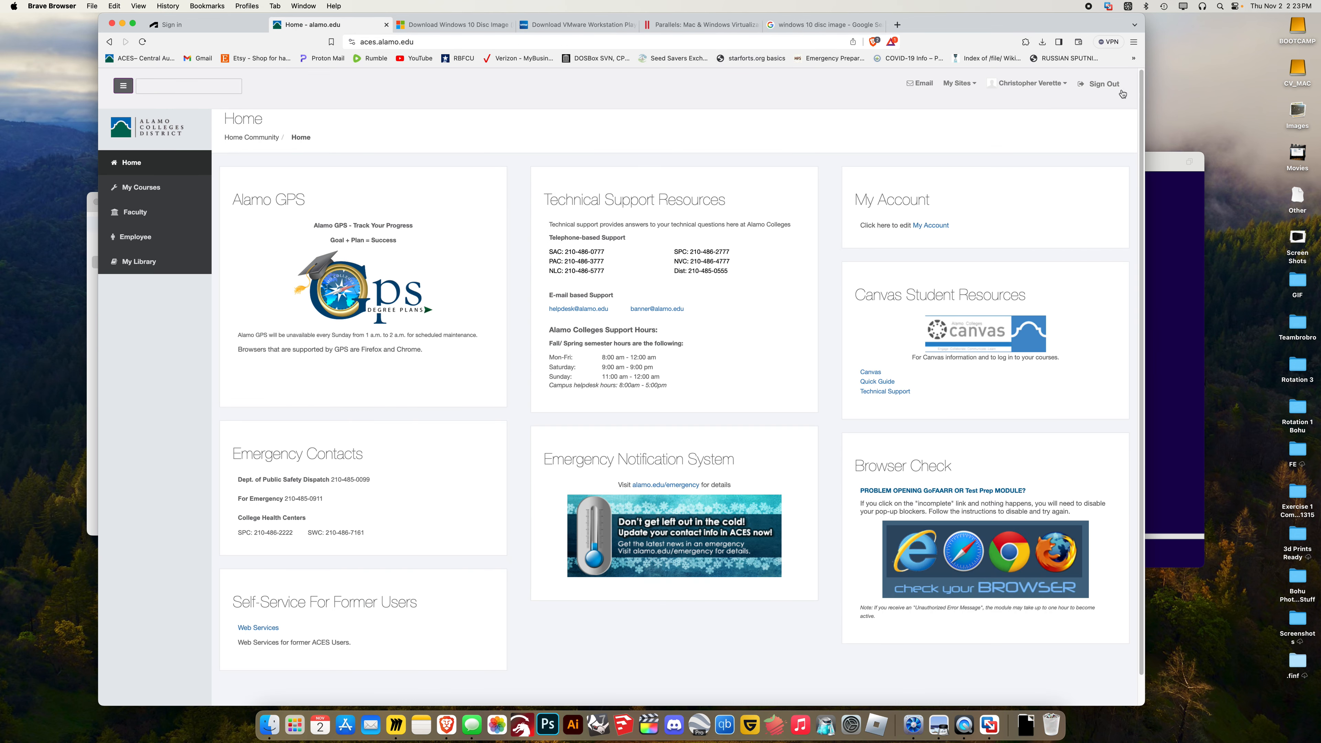
Sign out of the ACES portal and sign back in with the saved login
{"action": "left_click", "coordinate": [1115, 87]}
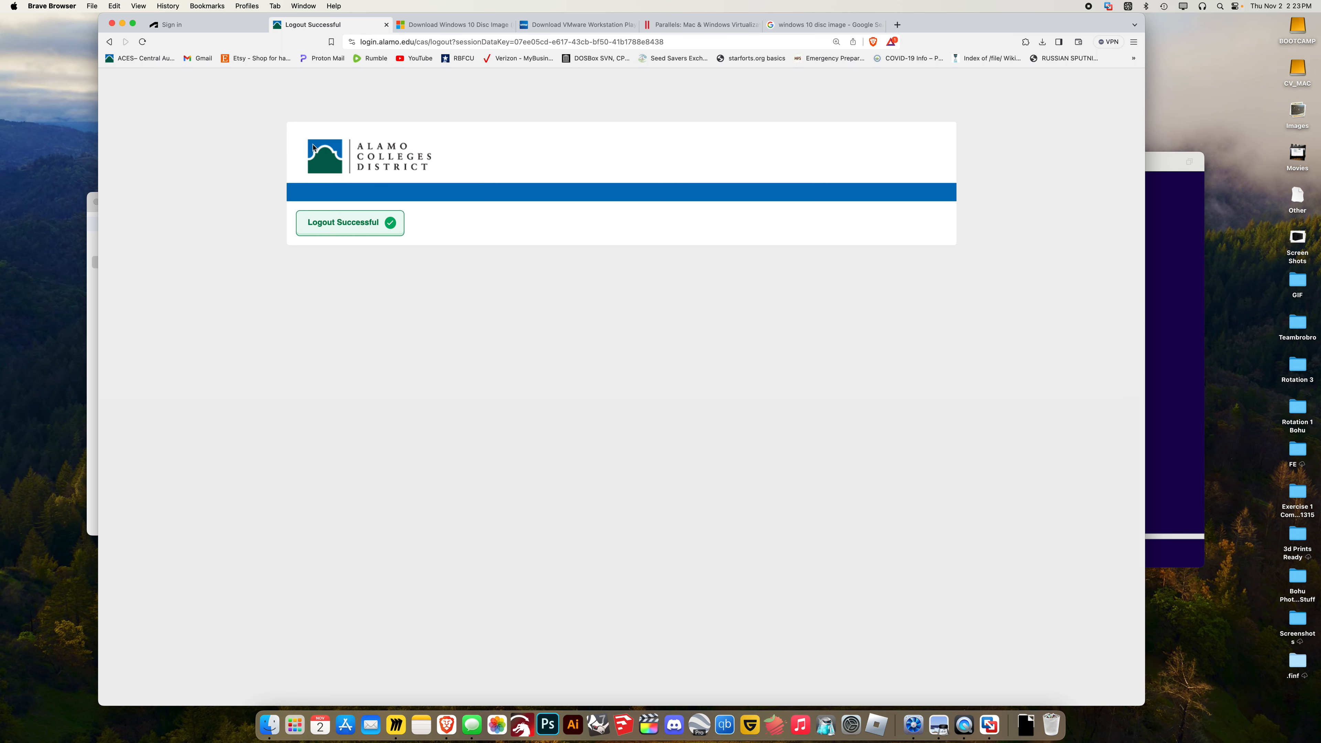
{"action": "left_click", "coordinate": [151, 55]}
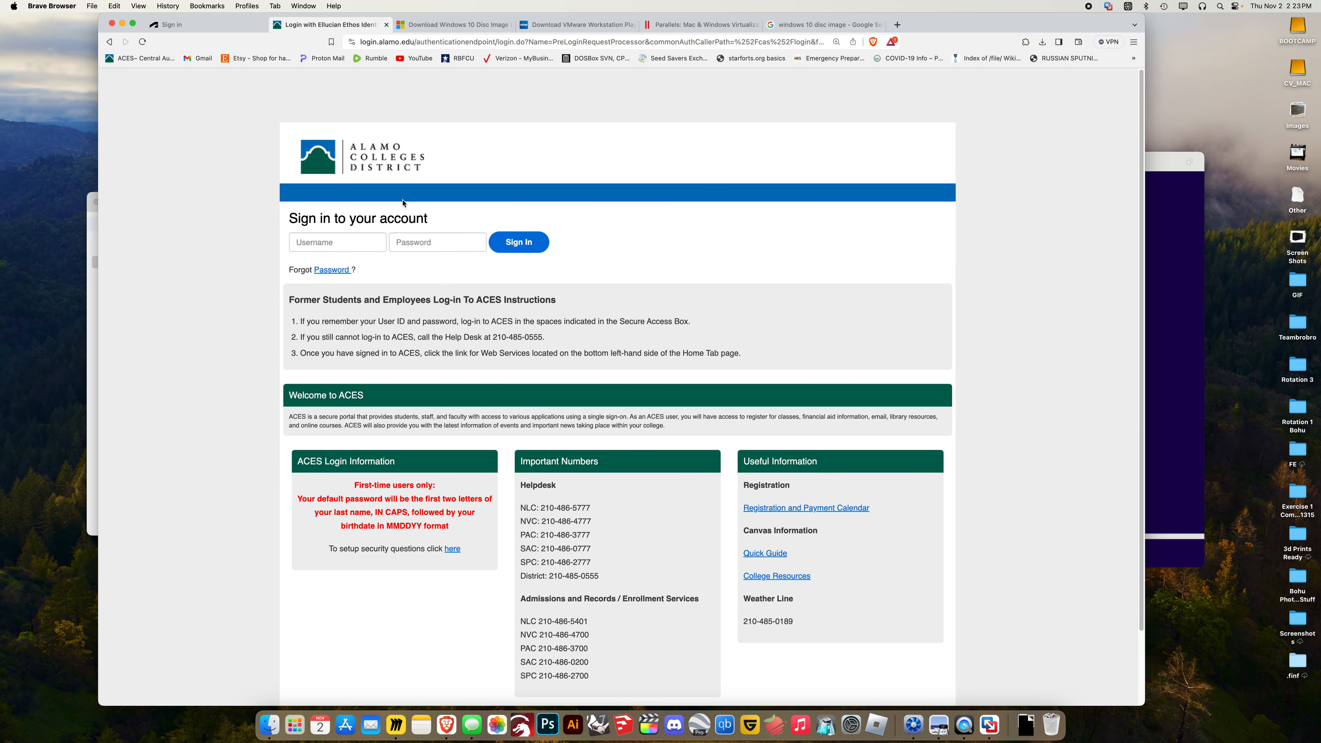
{"action": "left_click", "coordinate": [351, 250]}
{"action": "left_click", "coordinate": [355, 276]}
{"action": "left_click", "coordinate": [499, 249]}
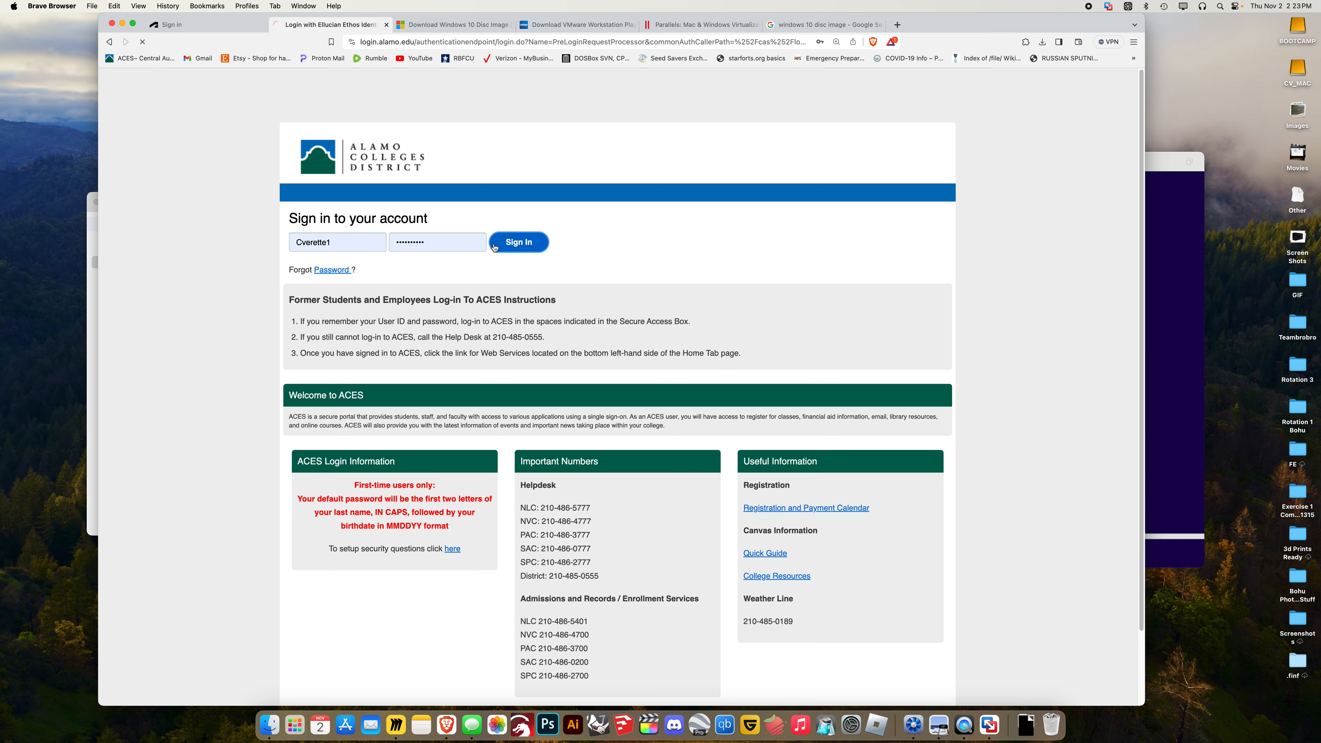
Retry the college email, close its error page, and return to the Autodesk password reset page
{"action": "left_click", "coordinate": [919, 84]}
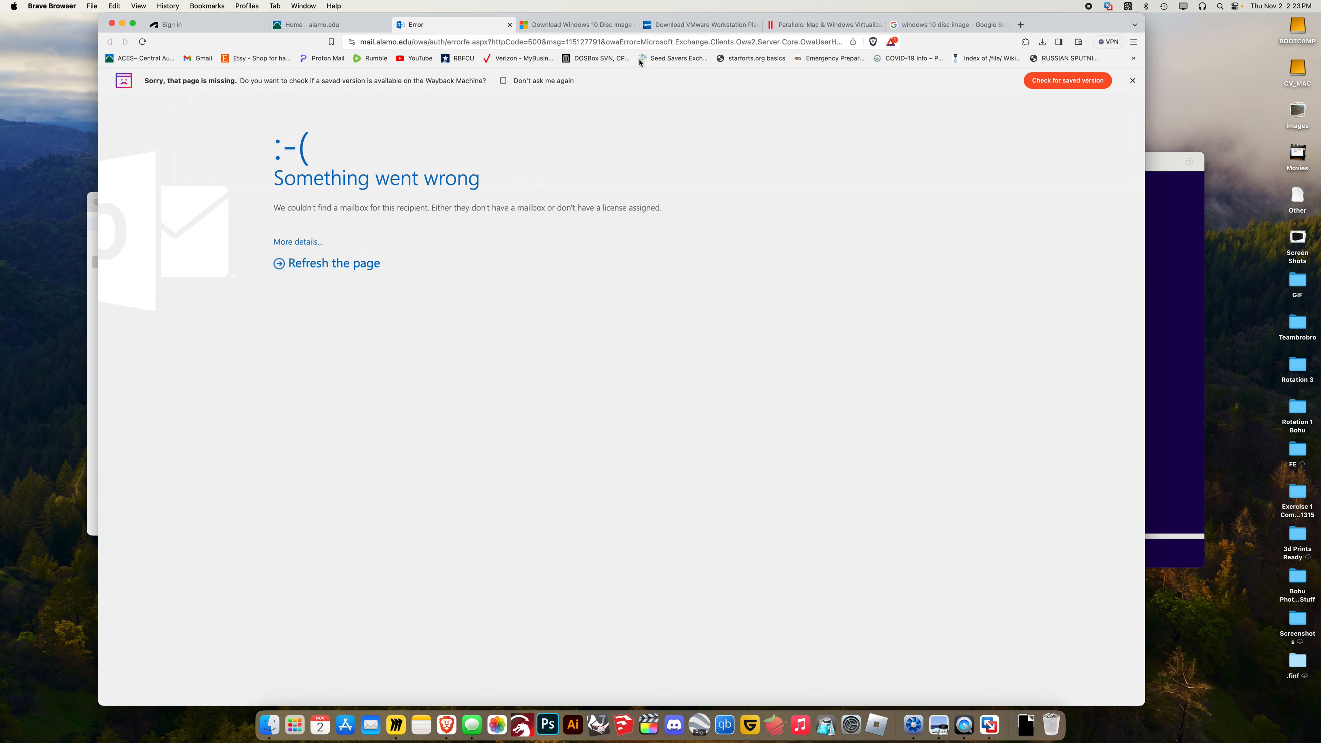
{"action": "left_click", "coordinate": [510, 24]}
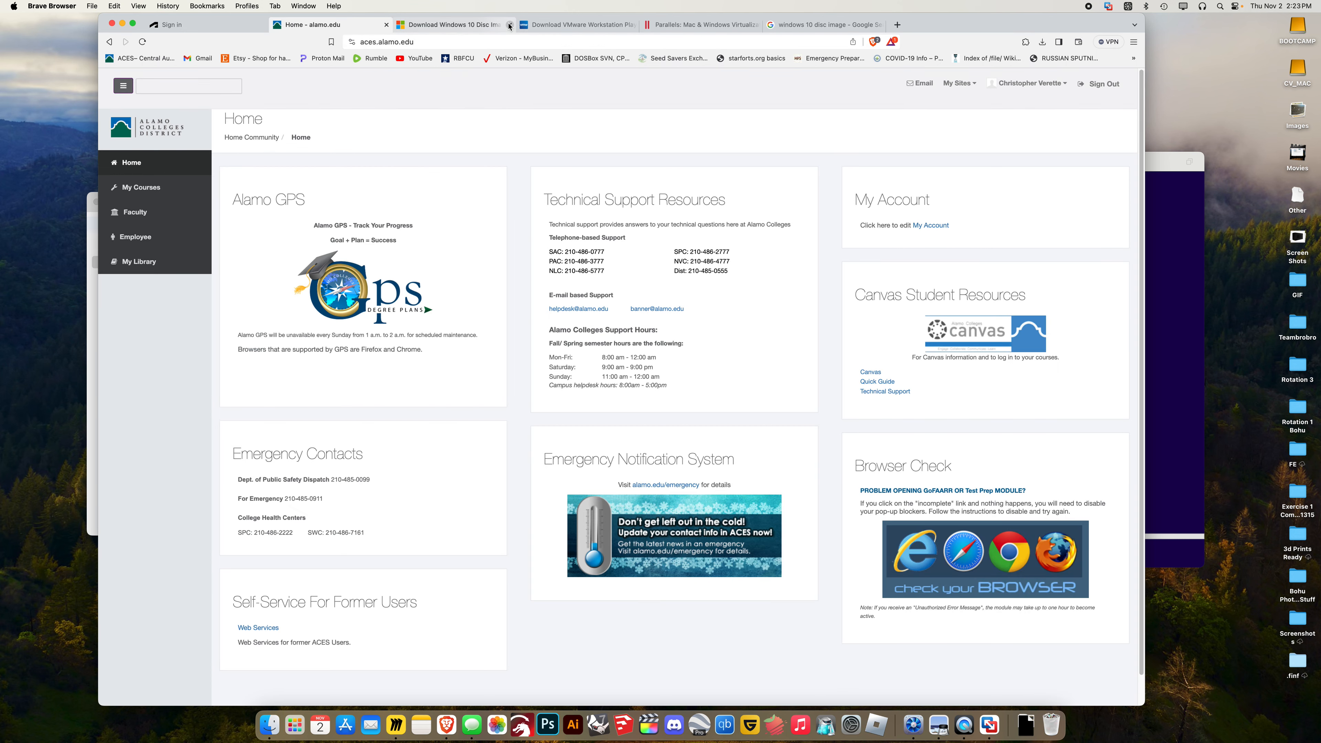
{"action": "left_click", "coordinate": [225, 33]}
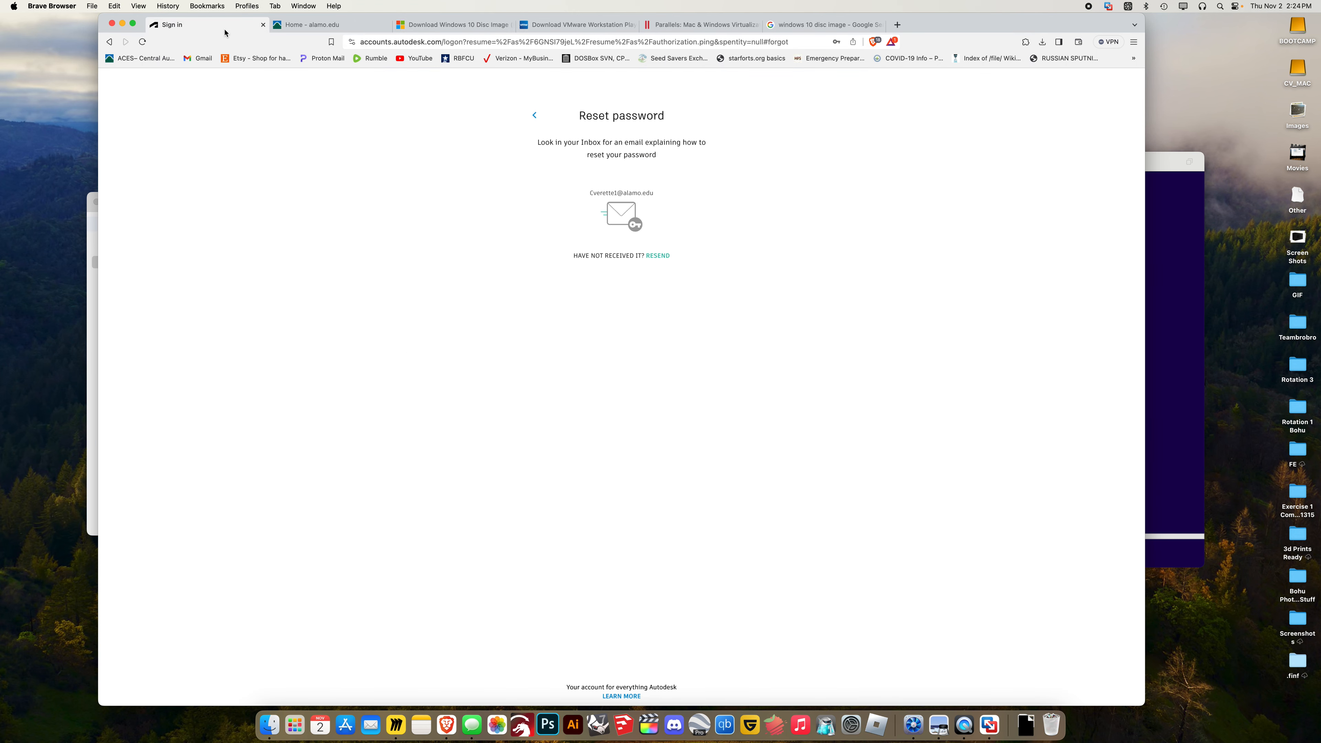
Check the Windows 10 installer twice, drag the VM window lower on the desktop, and bring Brave forward
{"action": "left_click", "coordinate": [1161, 302]}
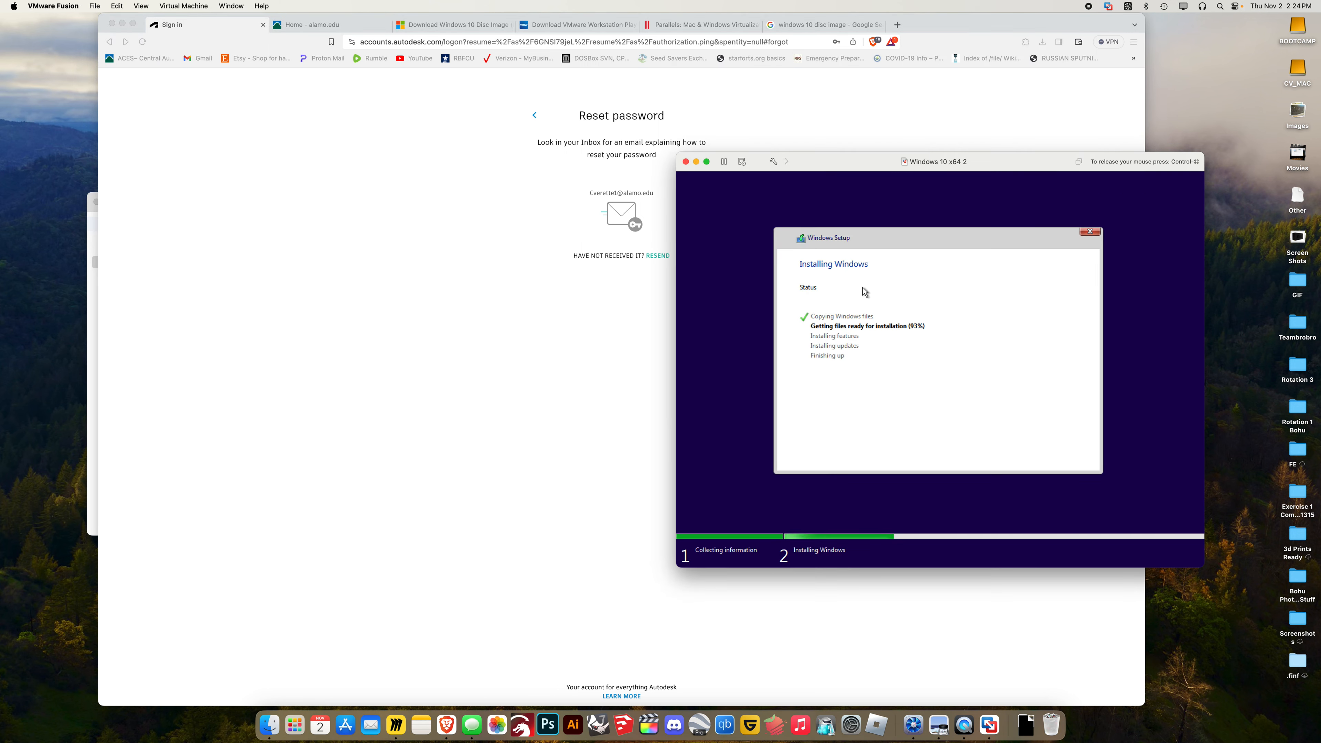
{"action": "key", "text": "ctrl+super"}
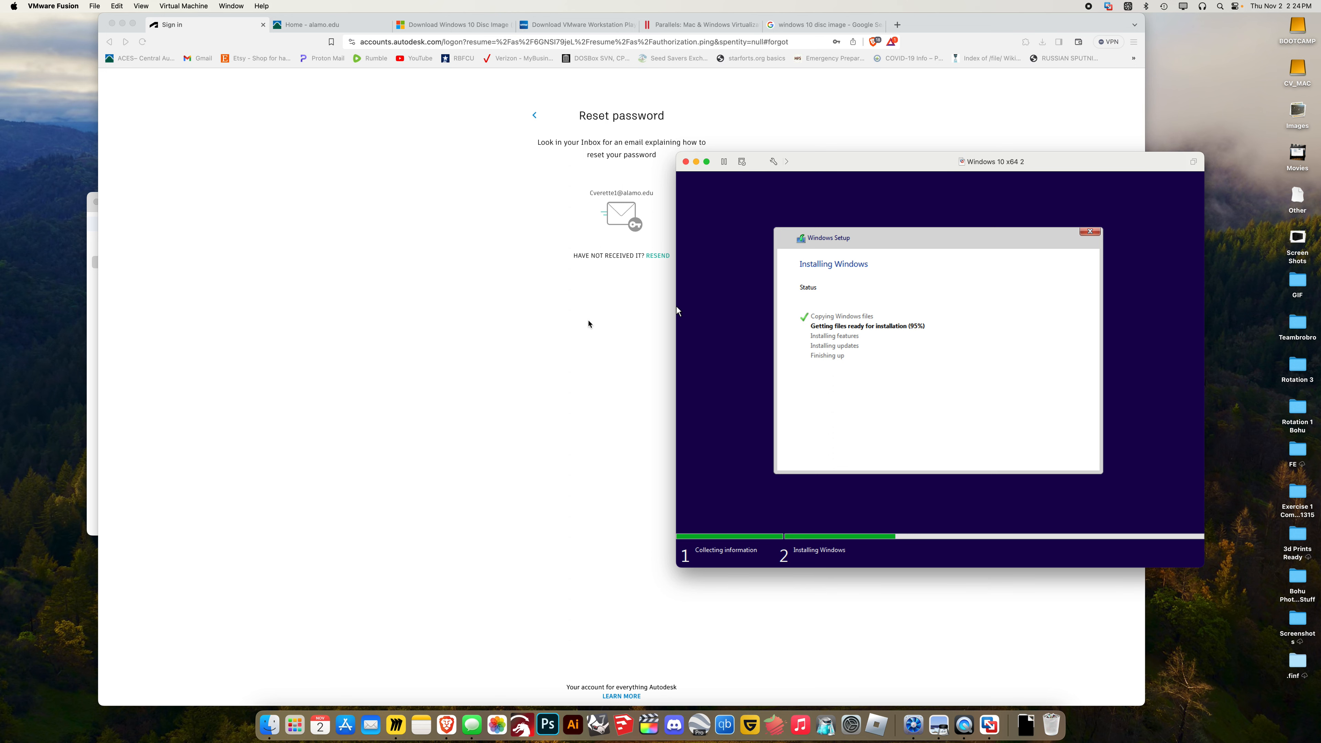
{"action": "left_click", "coordinate": [675, 307]}
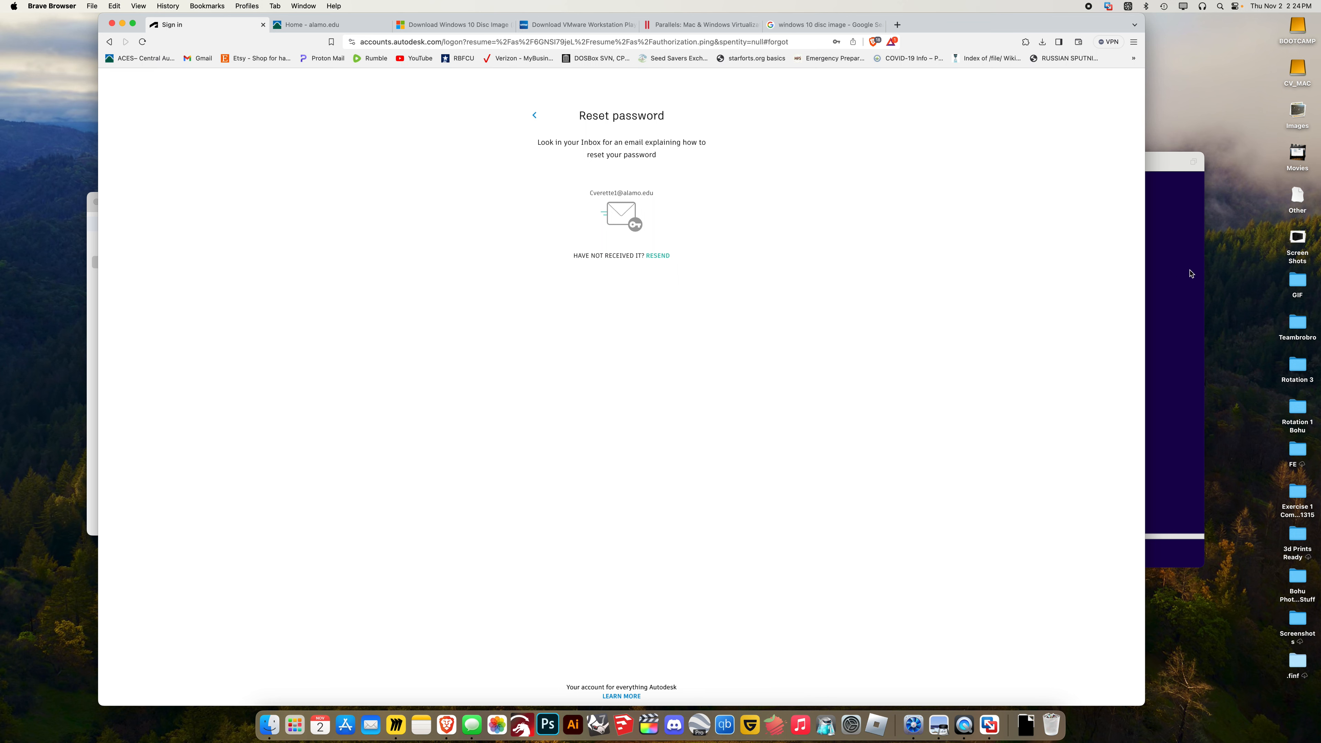
{"action": "left_click", "coordinate": [1150, 285]}
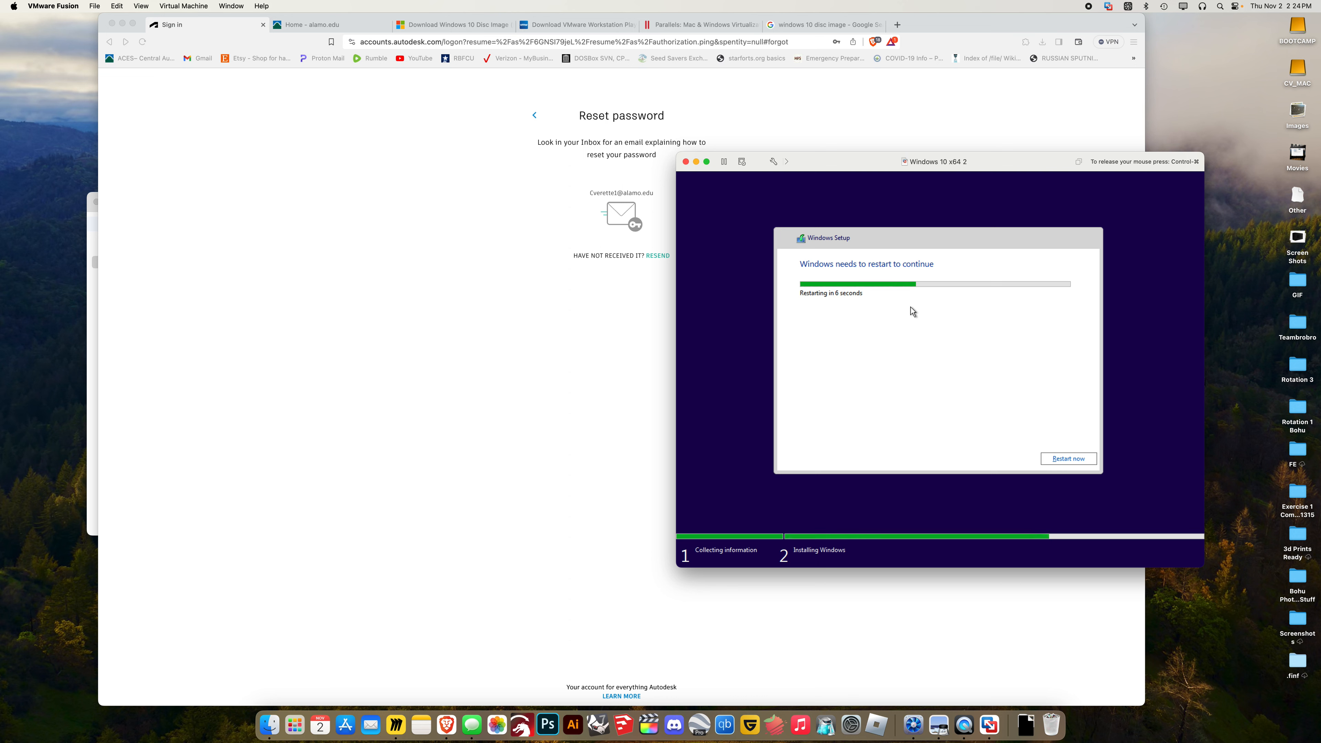
{"action": "key", "text": "ctrl+super"}
{"action": "left_click_drag", "start_coordinate": [895, 166], "coordinate": [932, 279]}
{"action": "left_click", "coordinate": [602, 333]}
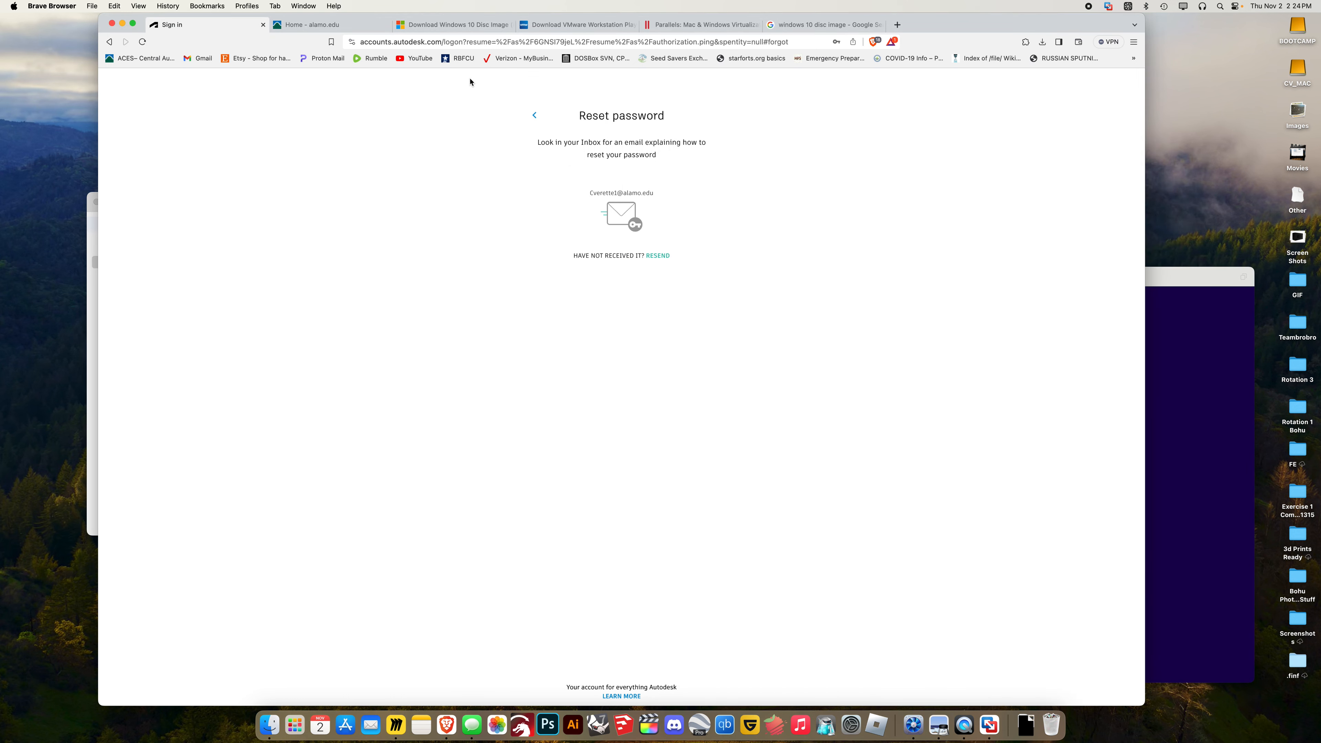
{"action": "left_click", "coordinate": [337, 30]}
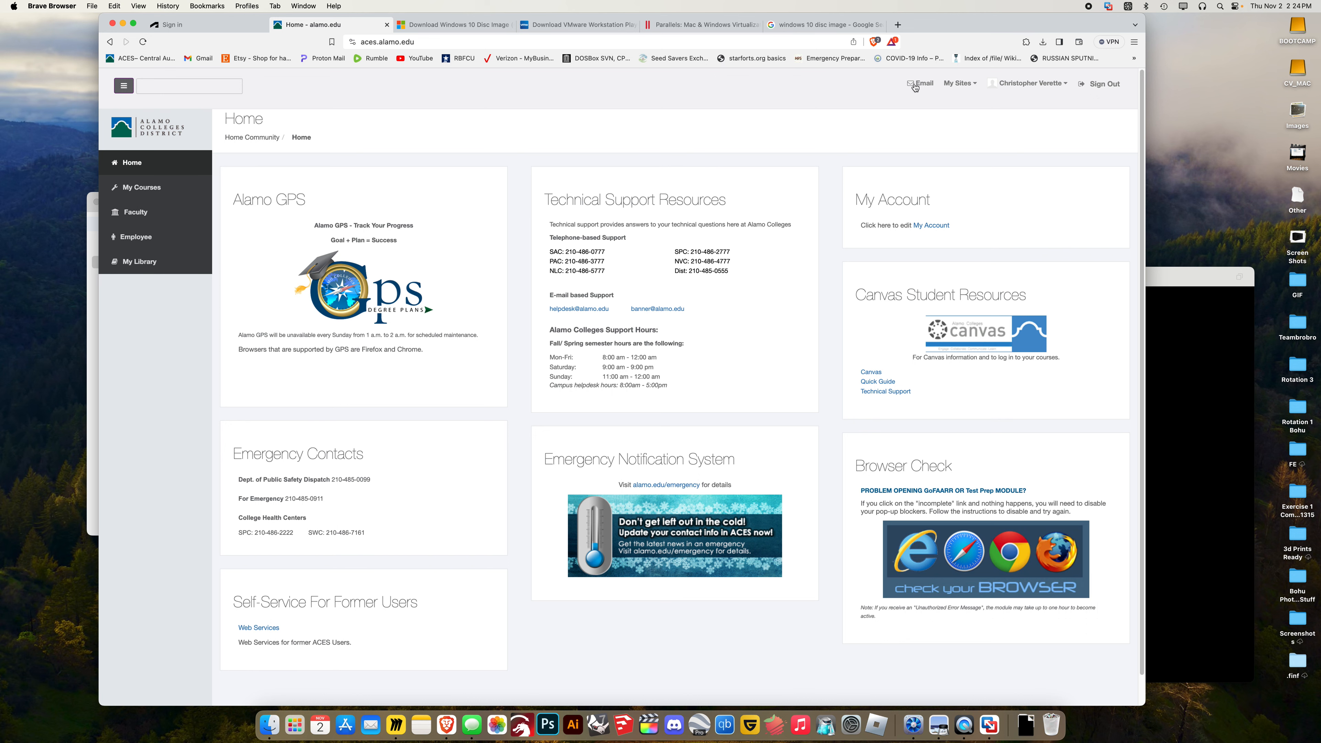
{"action": "left_click", "coordinate": [917, 84]}
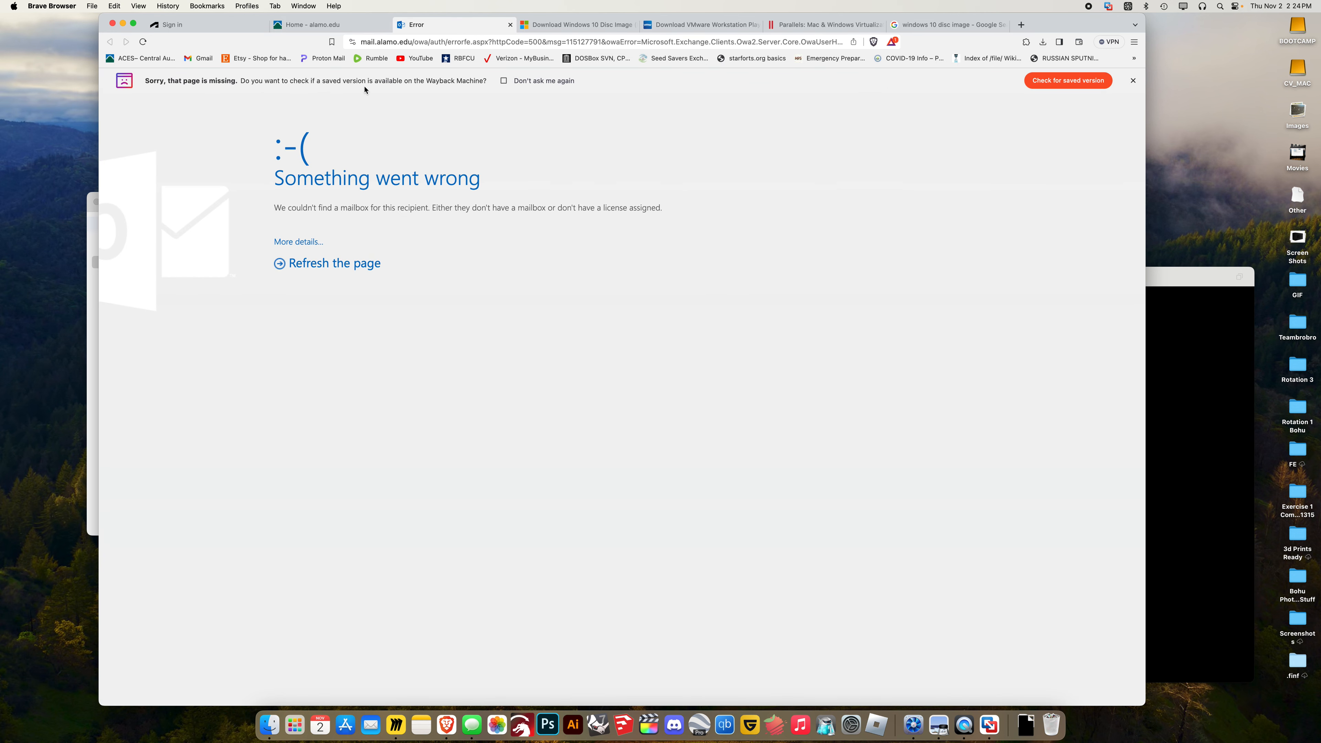
{"action": "left_click", "coordinate": [530, 83]}
{"action": "left_click", "coordinate": [1049, 86]}
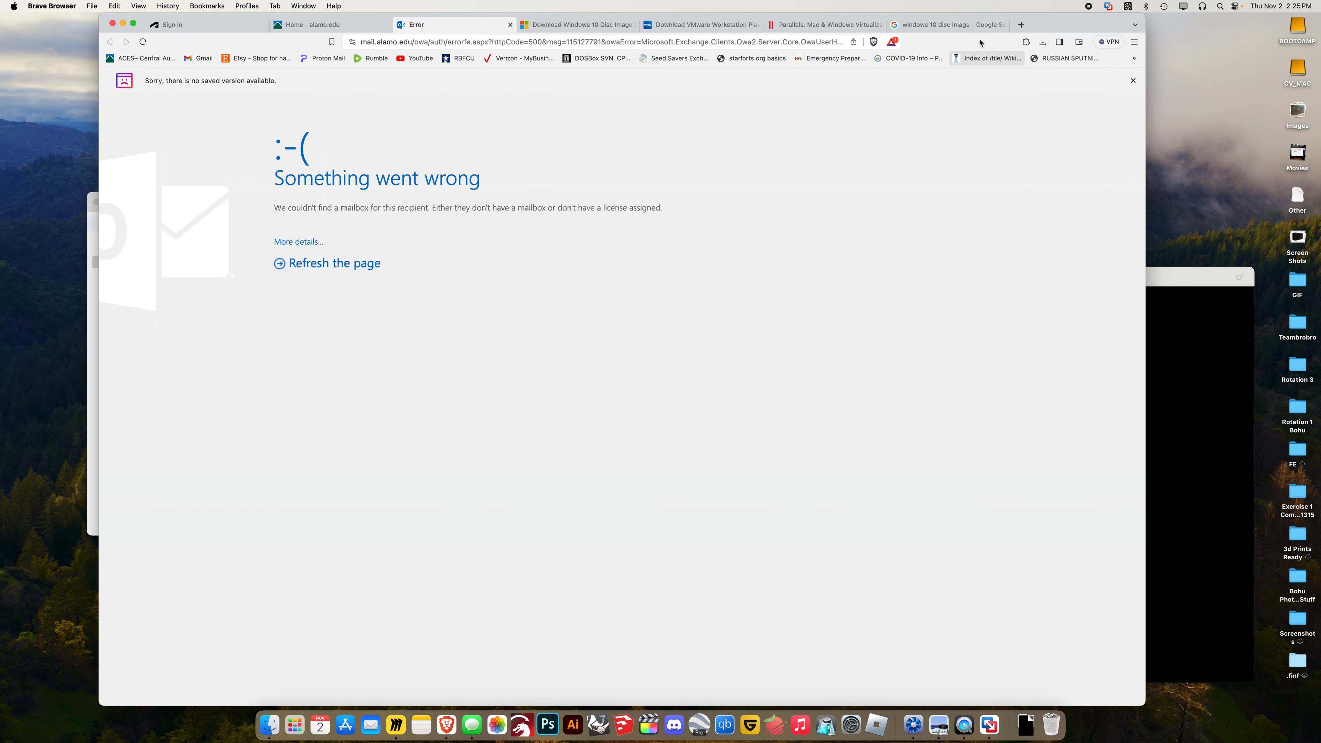
{"action": "left_click", "coordinate": [510, 25]}
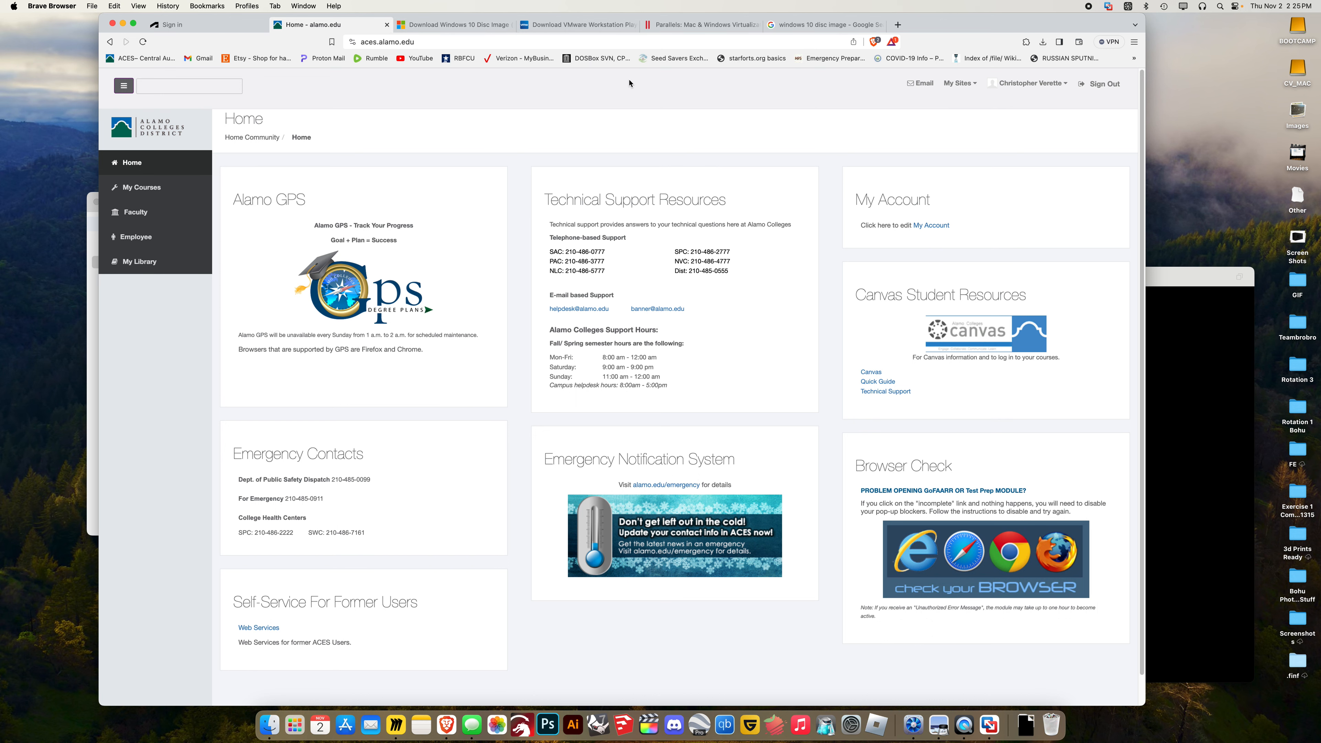
{"action": "left_click", "coordinate": [921, 84]}
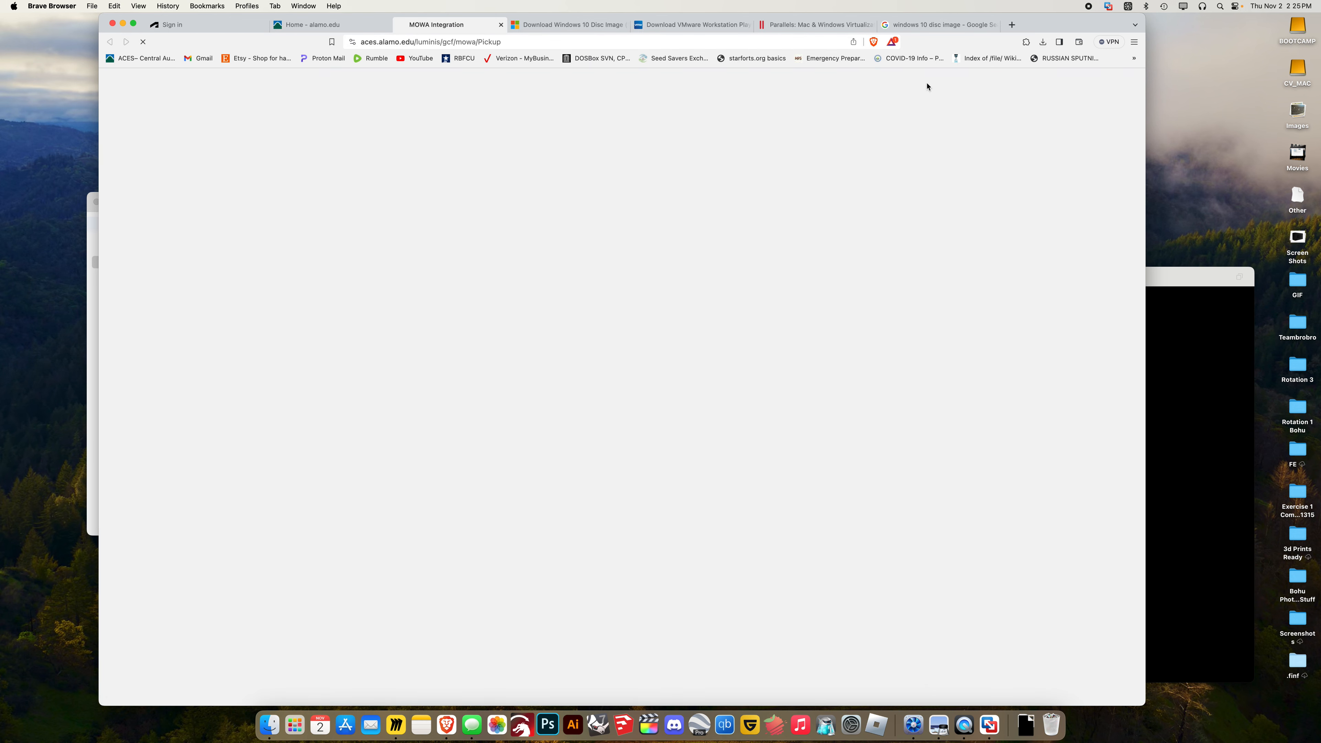
{"action": "left_click", "coordinate": [510, 24]}
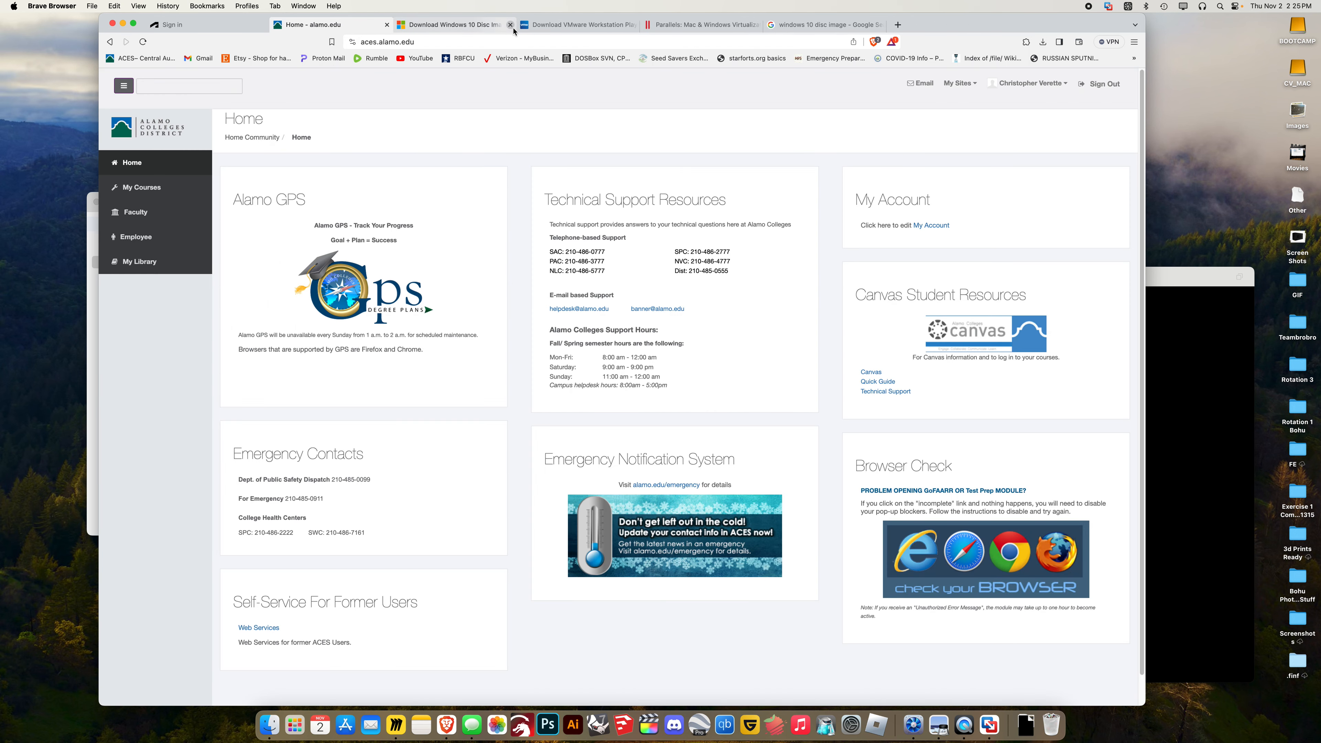
{"action": "left_click", "coordinate": [181, 28]}
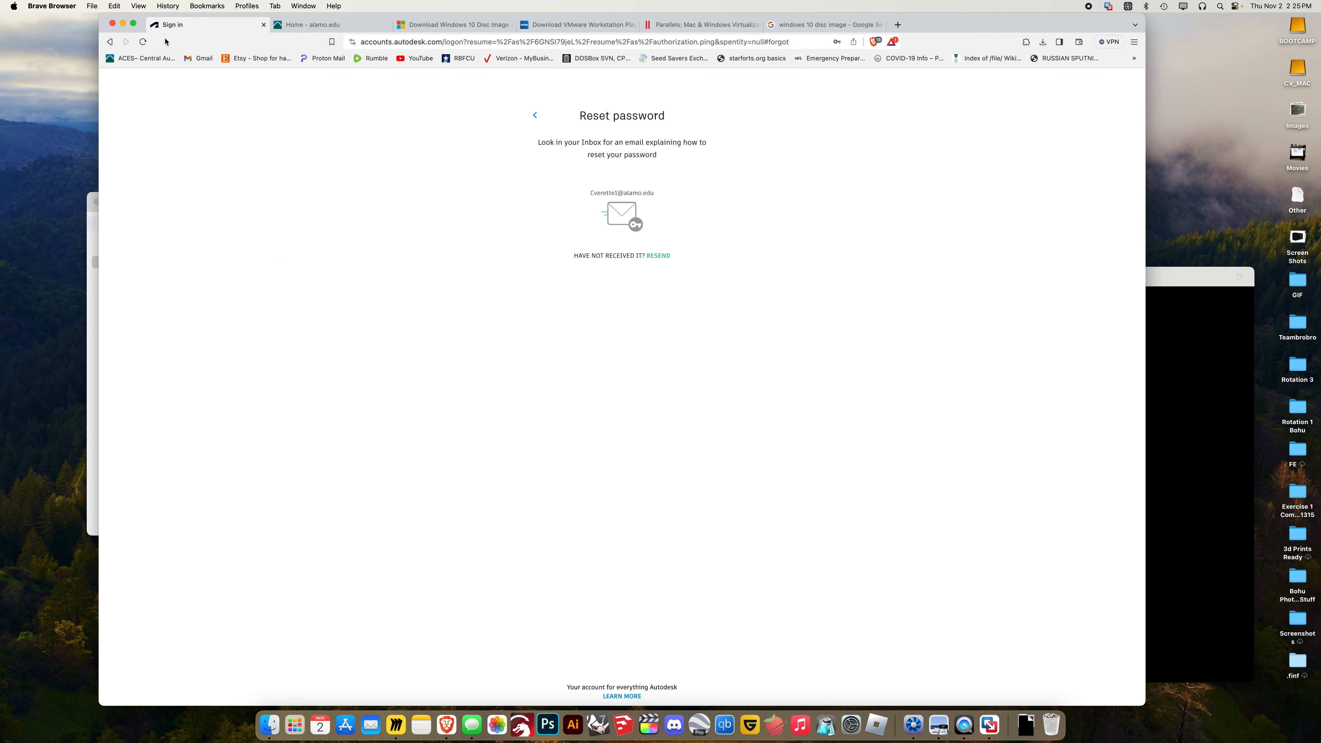
Return to the Autodesk password page and open Brave's saved Password Manager
{"action": "left_click", "coordinate": [111, 42]}
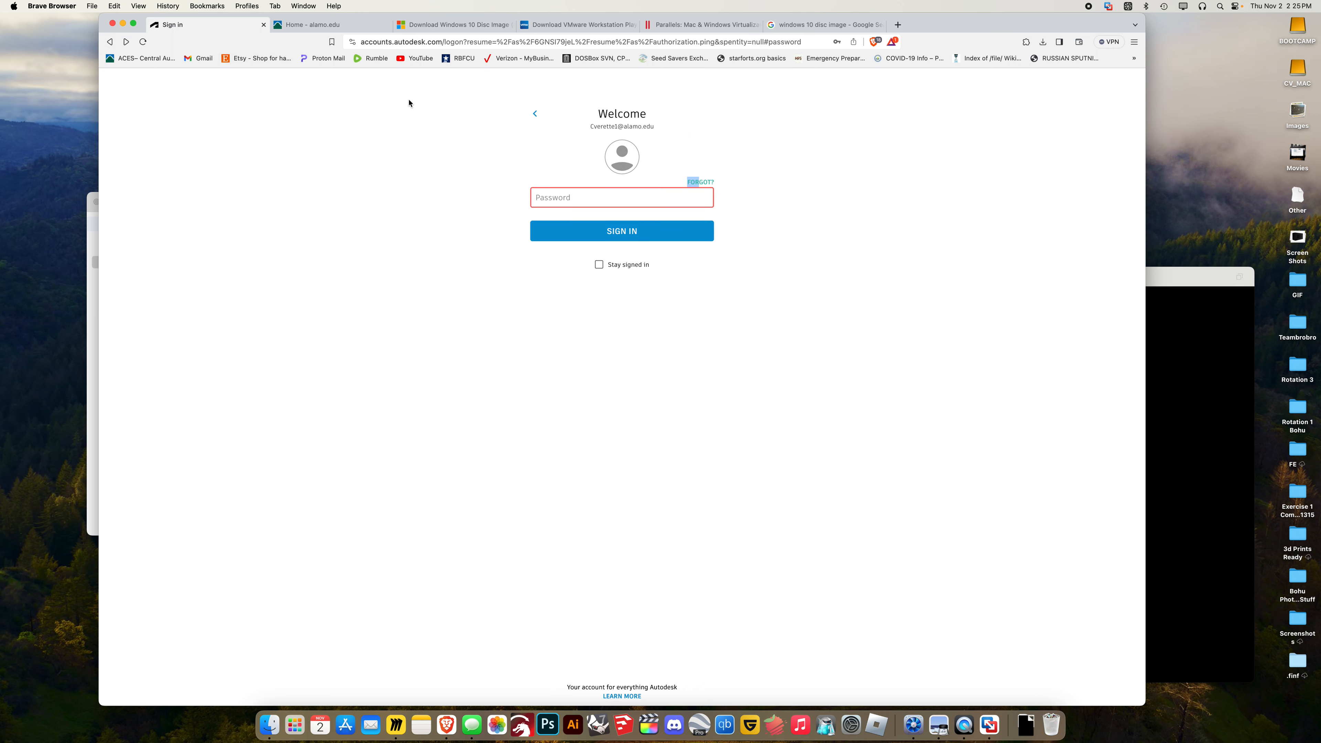
{"action": "left_click", "coordinate": [643, 199]}
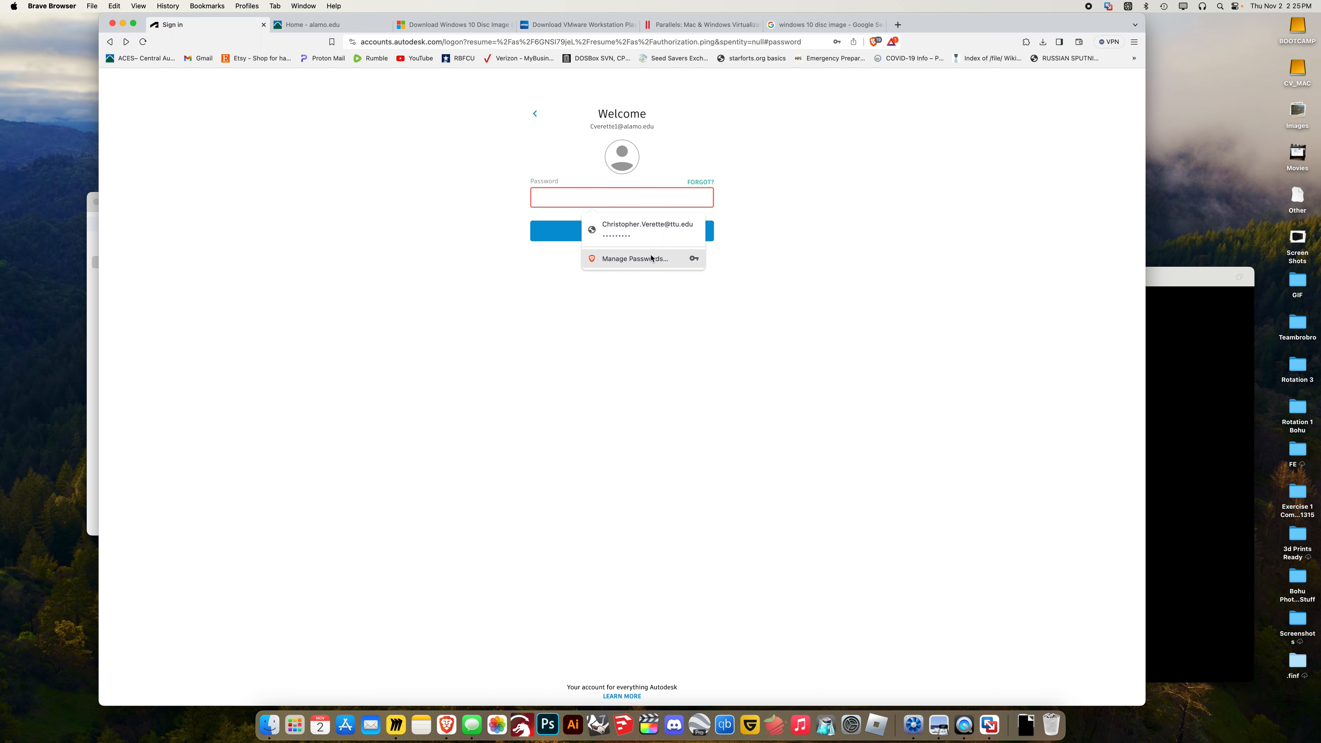
{"action": "left_click", "coordinate": [671, 255]}
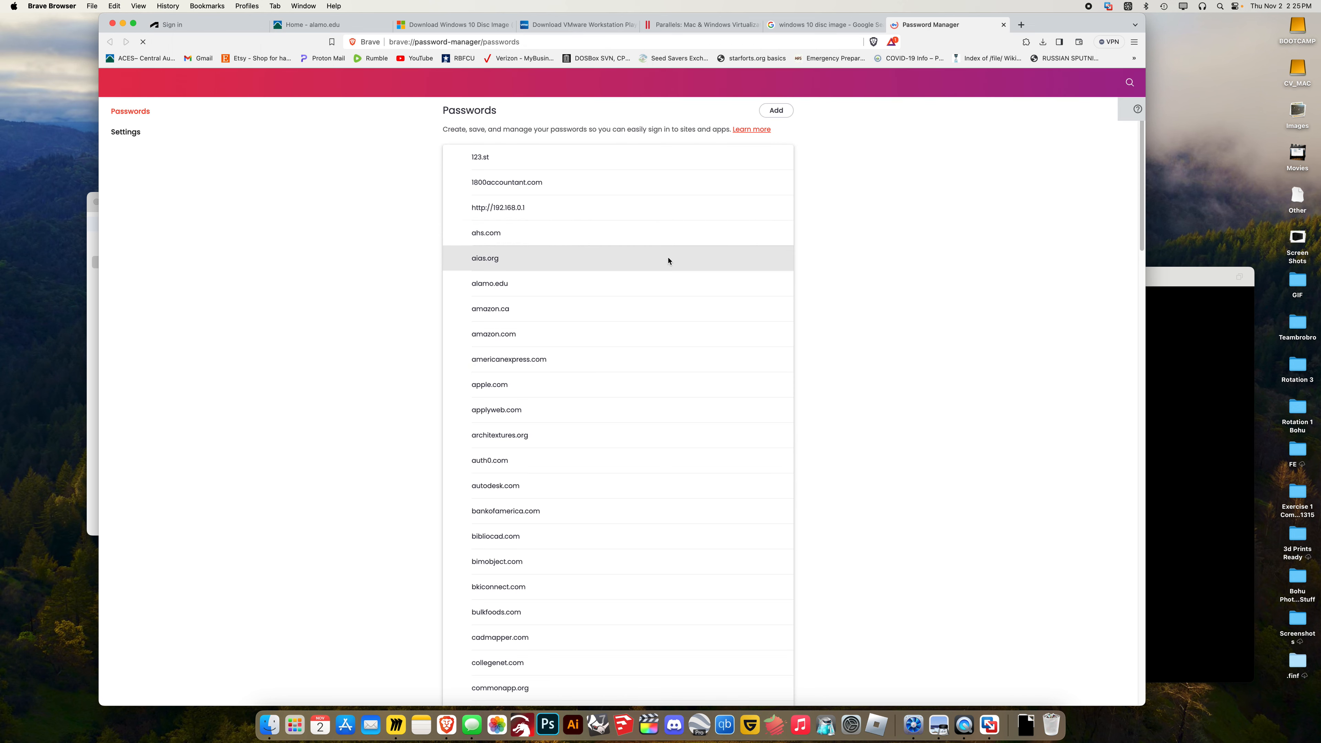
Scroll through the saved passwords list, then close the Password Manager tab
{"action": "scroll", "coordinate": [587, 212], "scroll_direction": "down", "scroll_amount": 3}
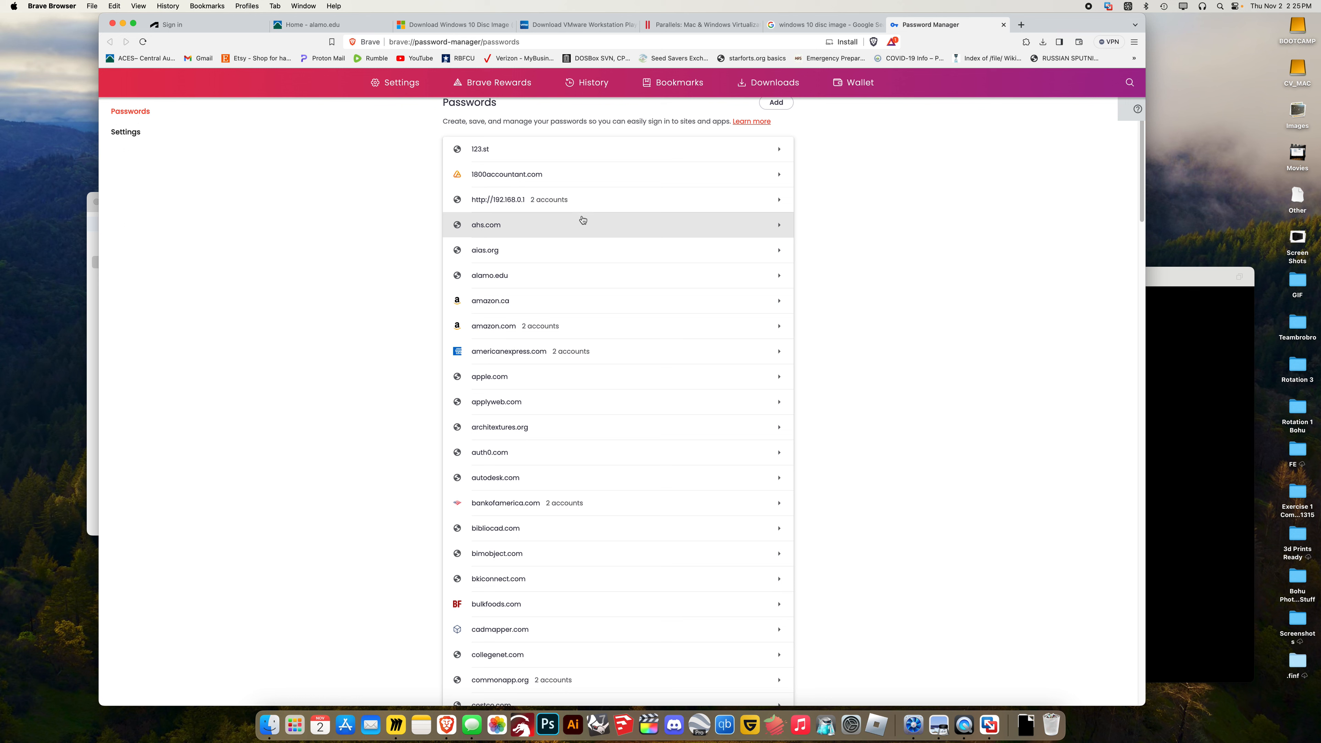
{"action": "scroll", "coordinate": [583, 222], "scroll_direction": "down", "scroll_amount": 18}
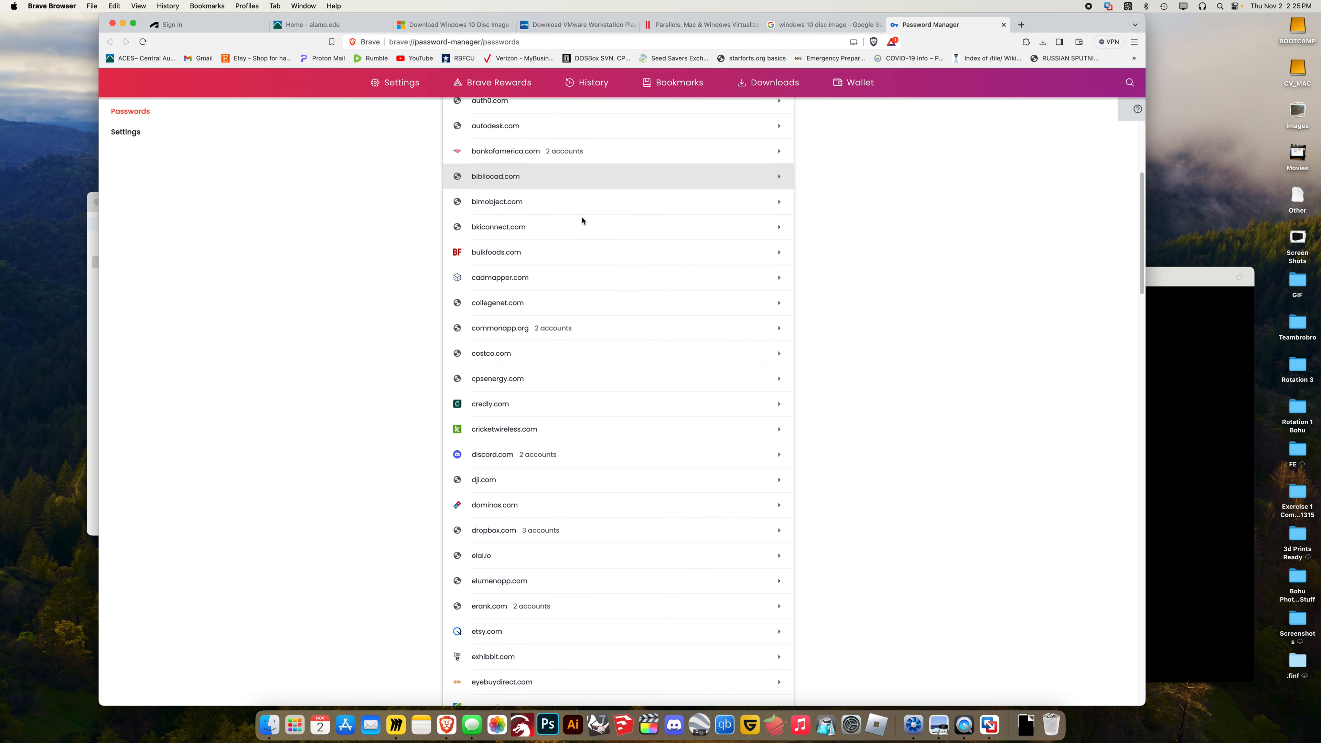
{"action": "scroll", "coordinate": [583, 225], "scroll_direction": "down", "scroll_amount": 16}
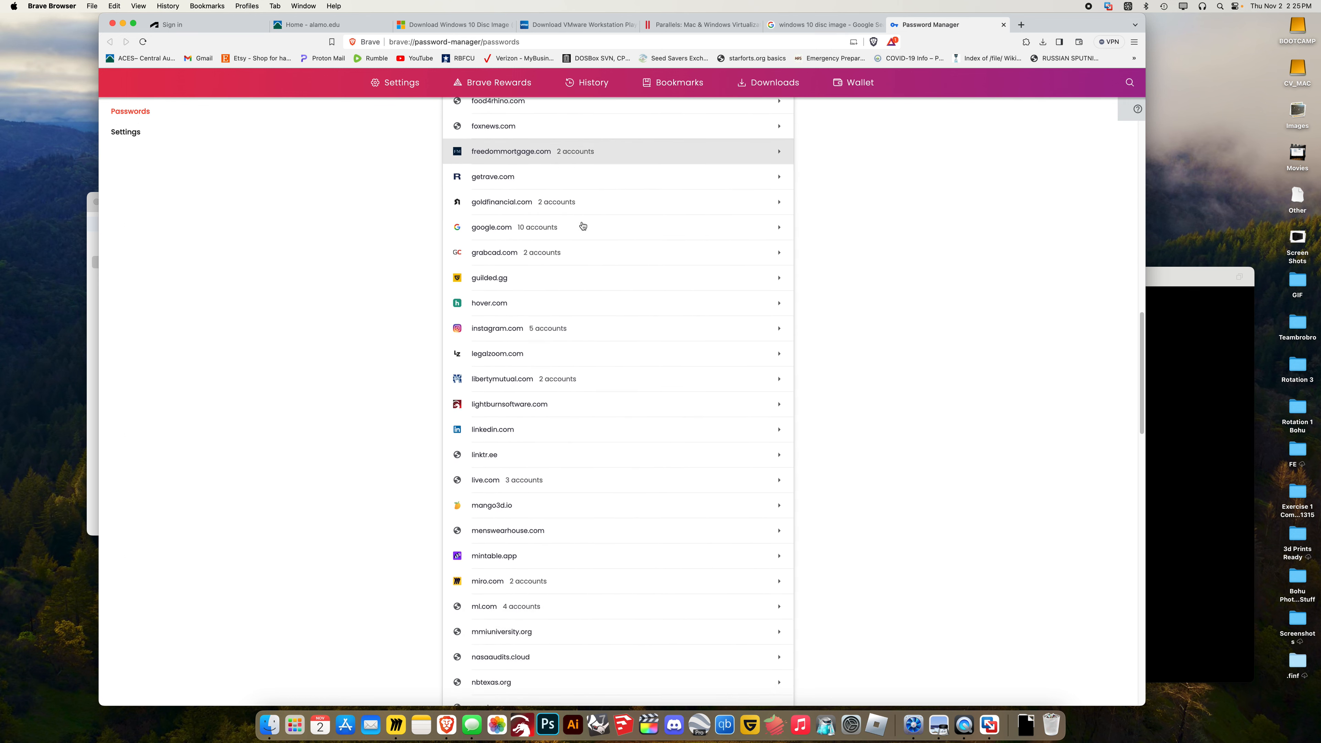
{"action": "scroll", "coordinate": [583, 225], "scroll_direction": "down", "scroll_amount": 8}
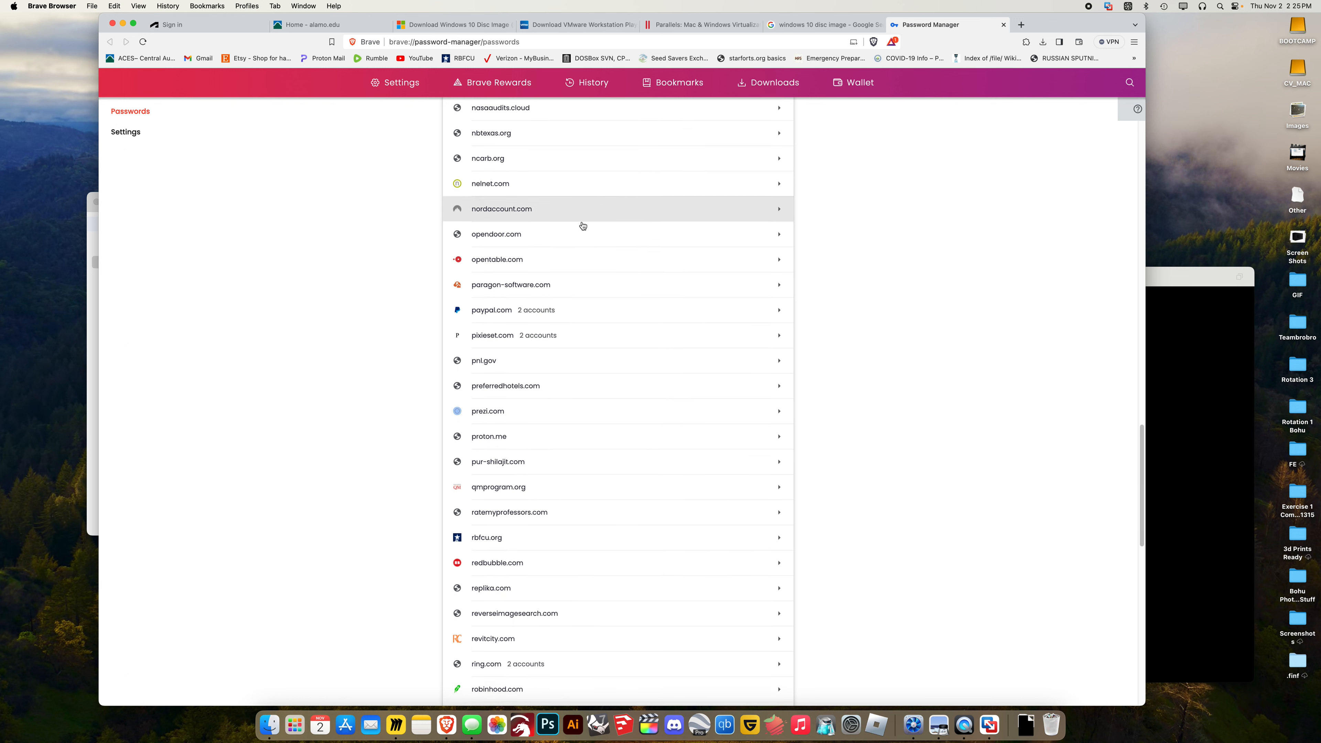
{"action": "scroll", "coordinate": [583, 225], "scroll_direction": "down", "scroll_amount": 10}
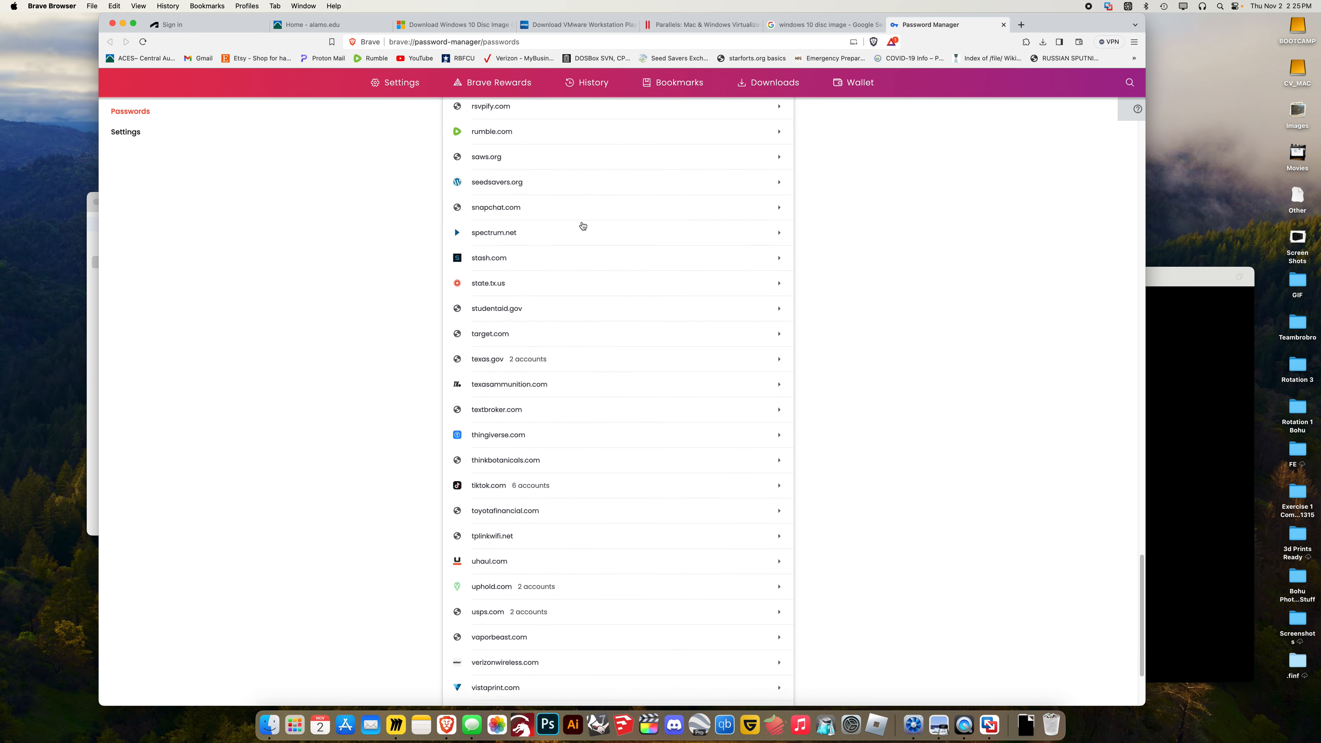
{"action": "scroll", "coordinate": [583, 225], "scroll_direction": "down", "scroll_amount": 3}
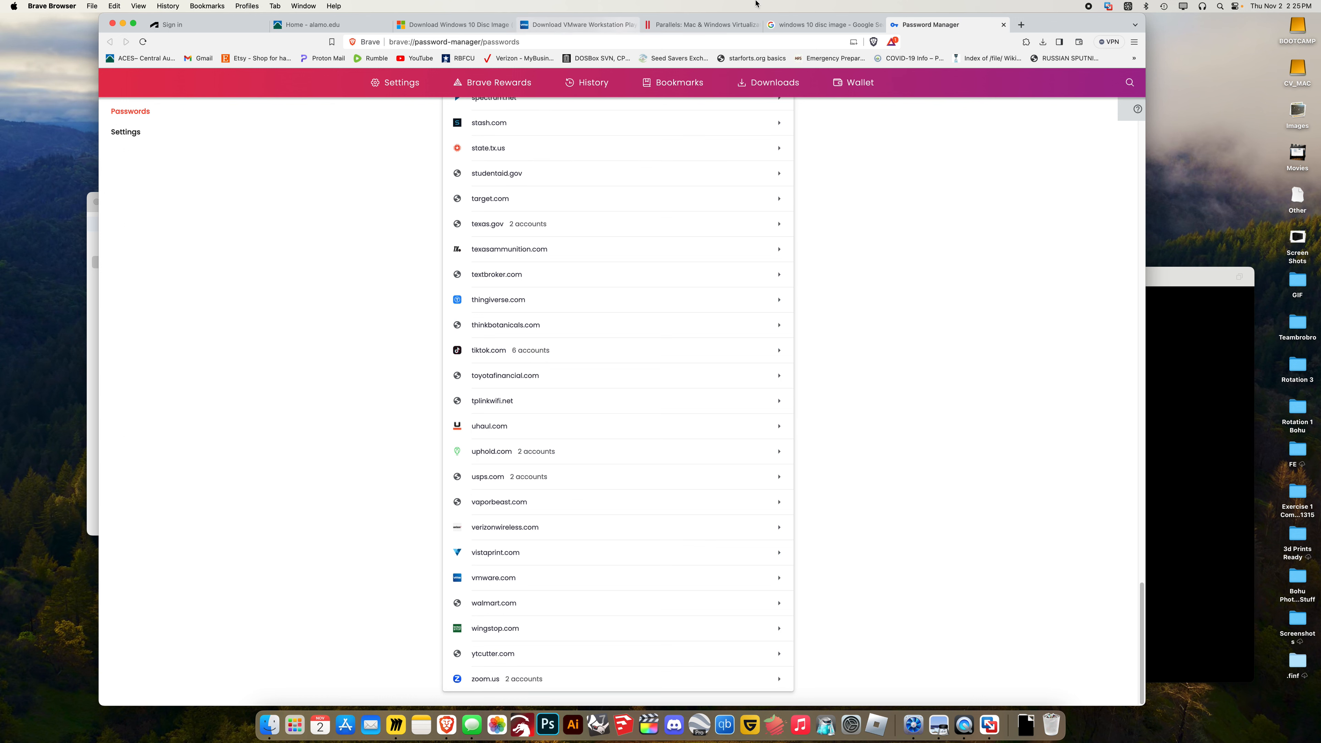
{"action": "left_click", "coordinate": [1004, 25]}
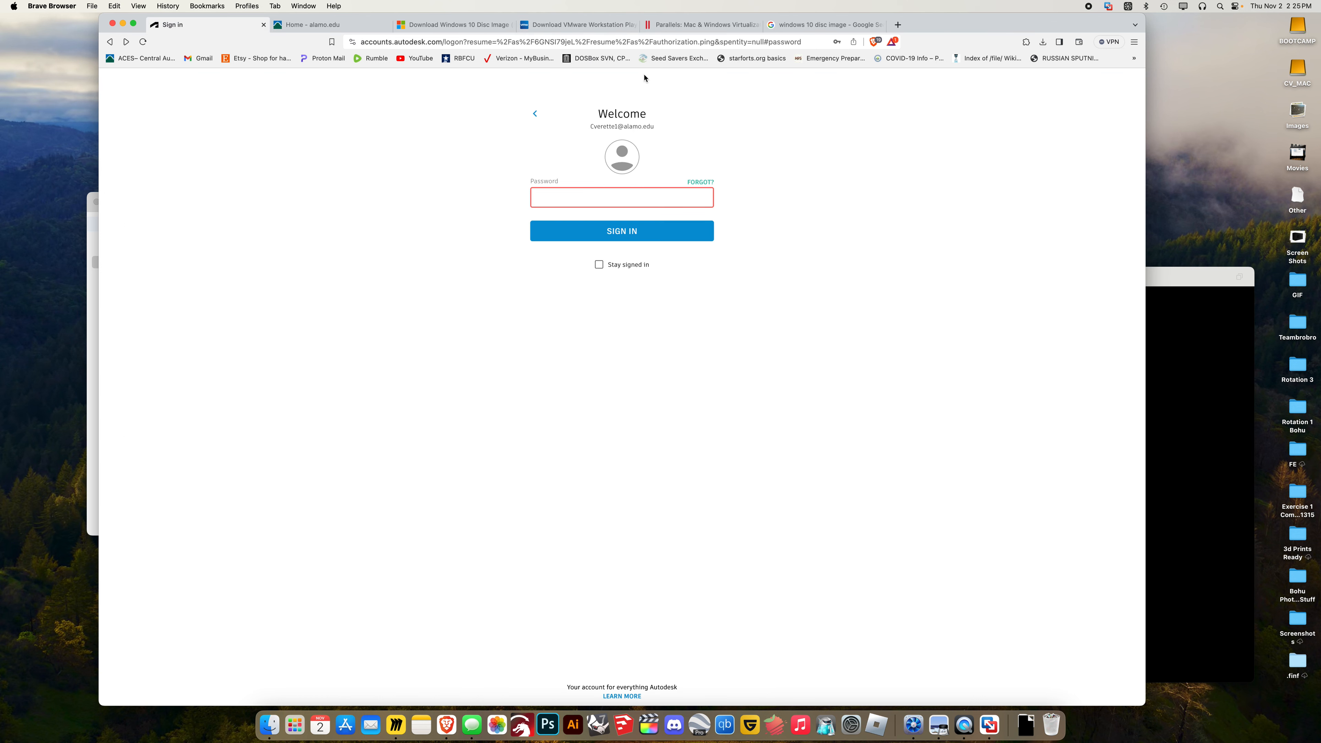
Glance at the Parallels page and the Windows 10 x64 2 VM, then show the Windows 10 download page
{"action": "left_click", "coordinate": [701, 26]}
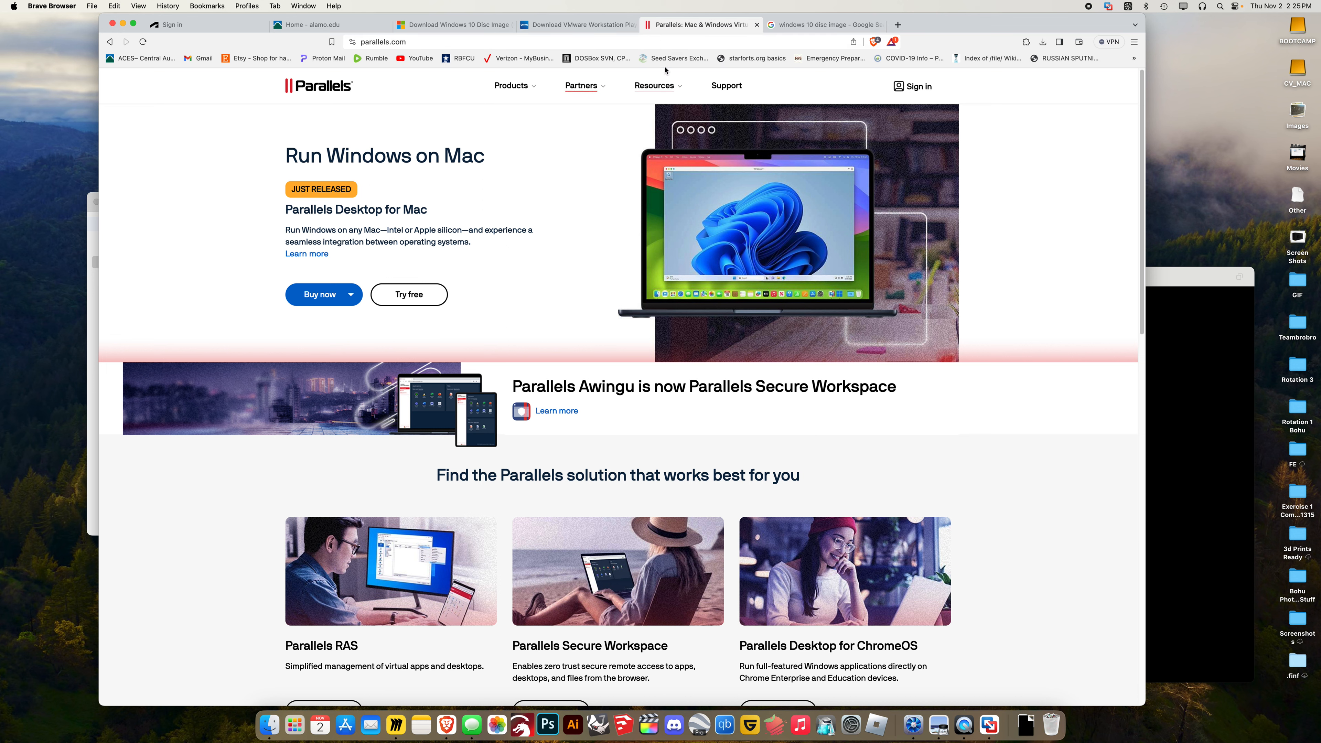
{"action": "left_click", "coordinate": [1152, 337]}
{"action": "key", "text": "ctrl+super"}
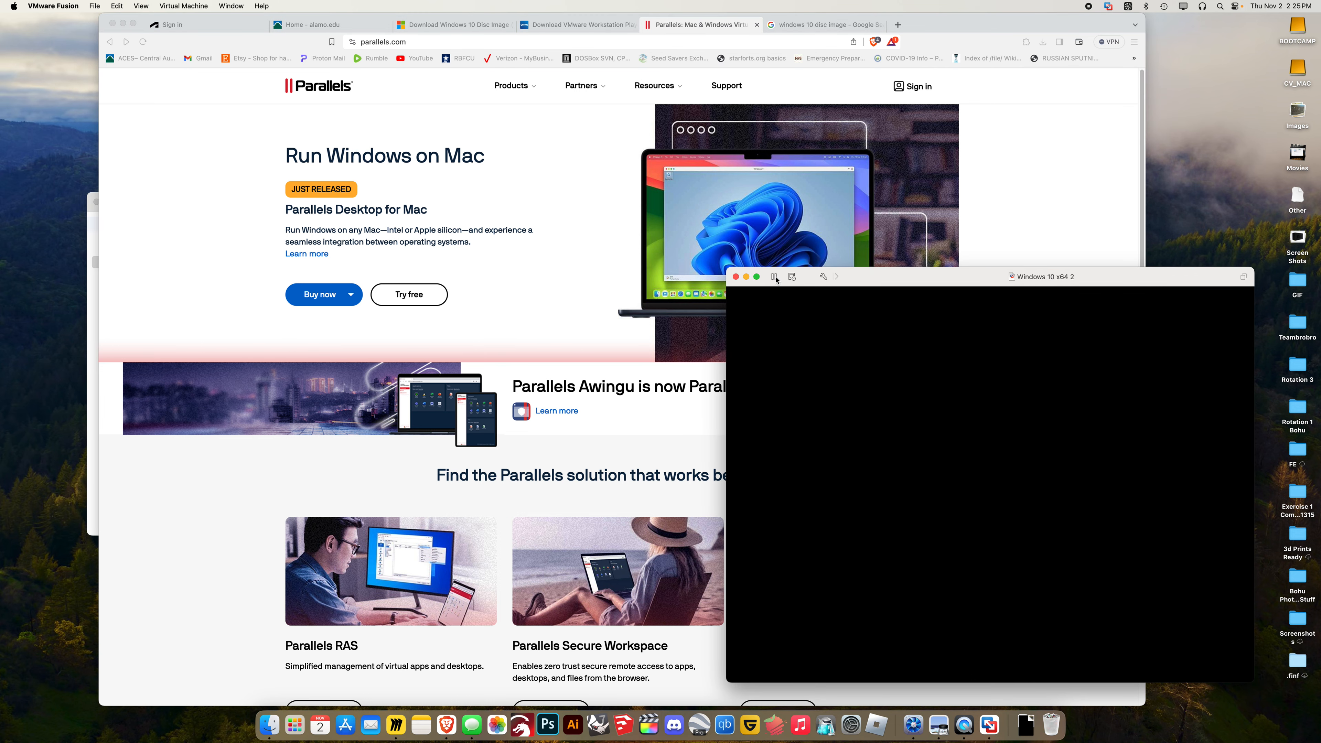
{"action": "left_click", "coordinate": [533, 334]}
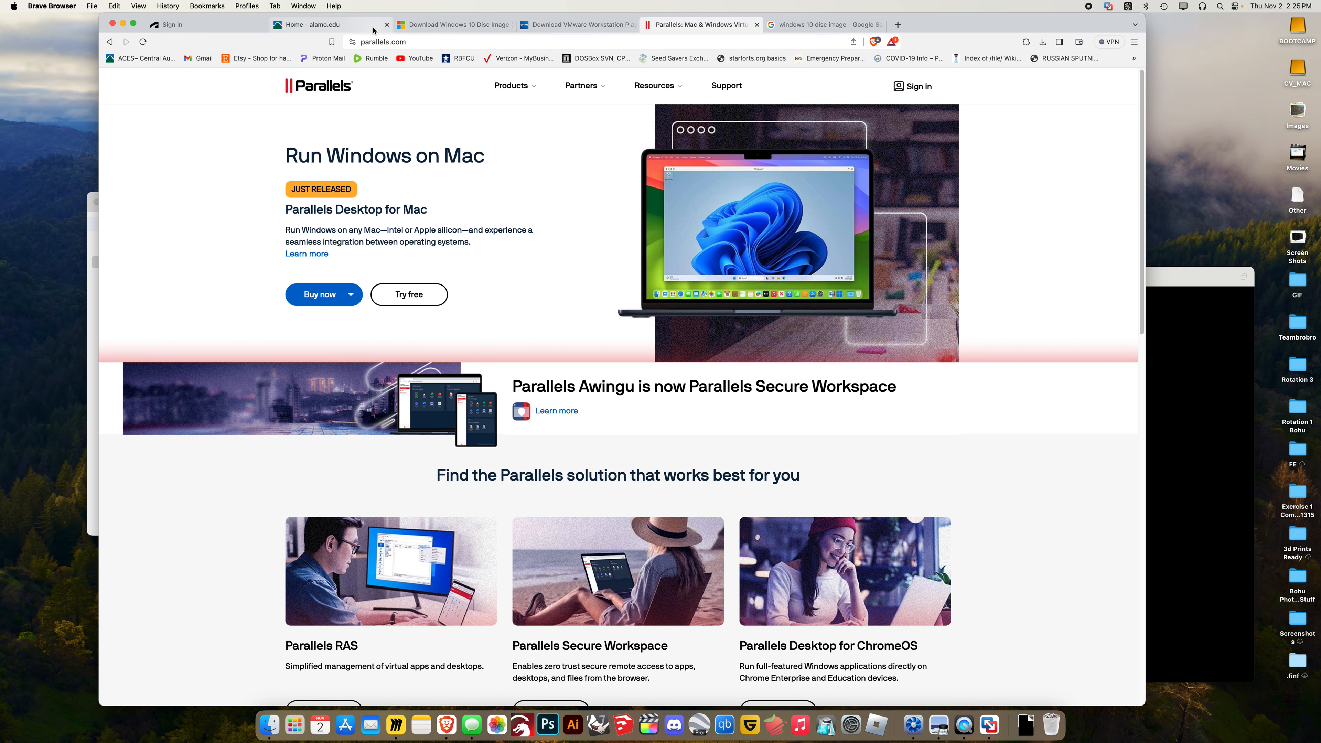
{"action": "left_click", "coordinate": [436, 27]}
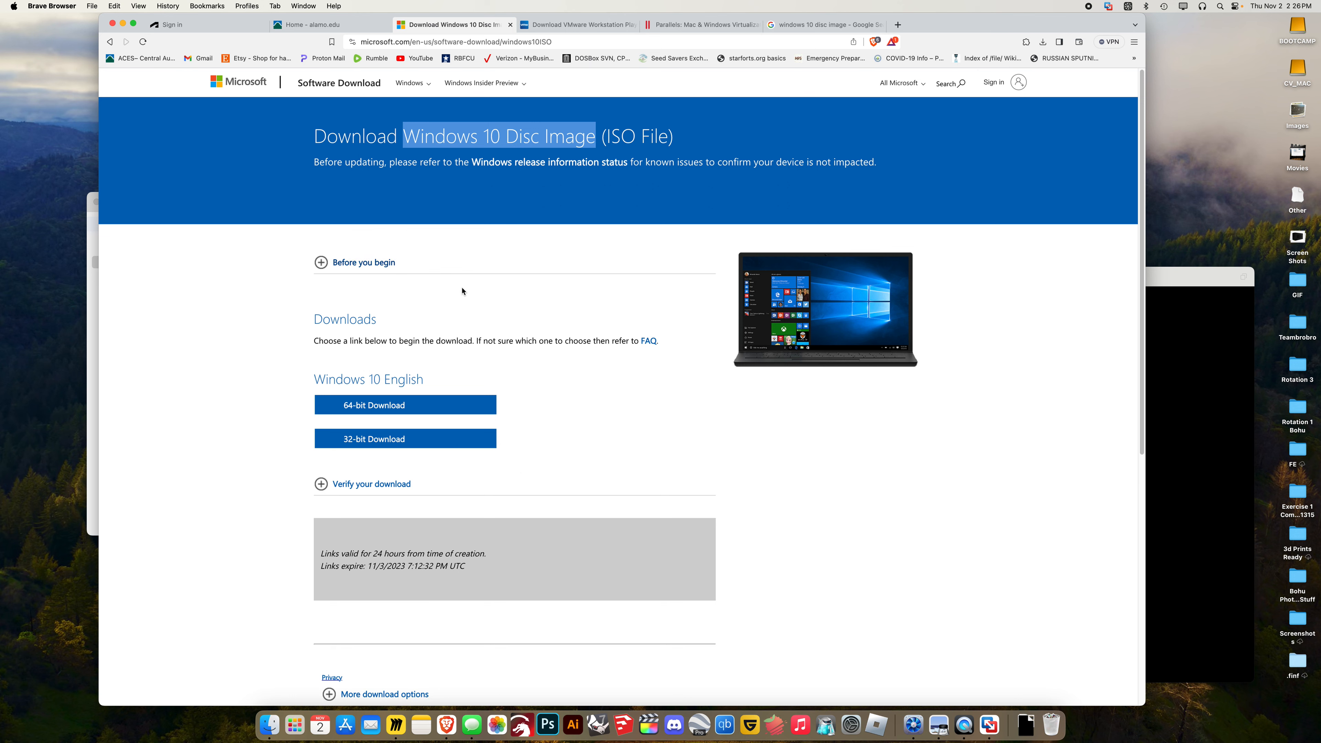
Close the Windows 10 Disc Image tab and go back to Autodesk's sign-in email step
{"action": "left_click", "coordinate": [510, 24]}
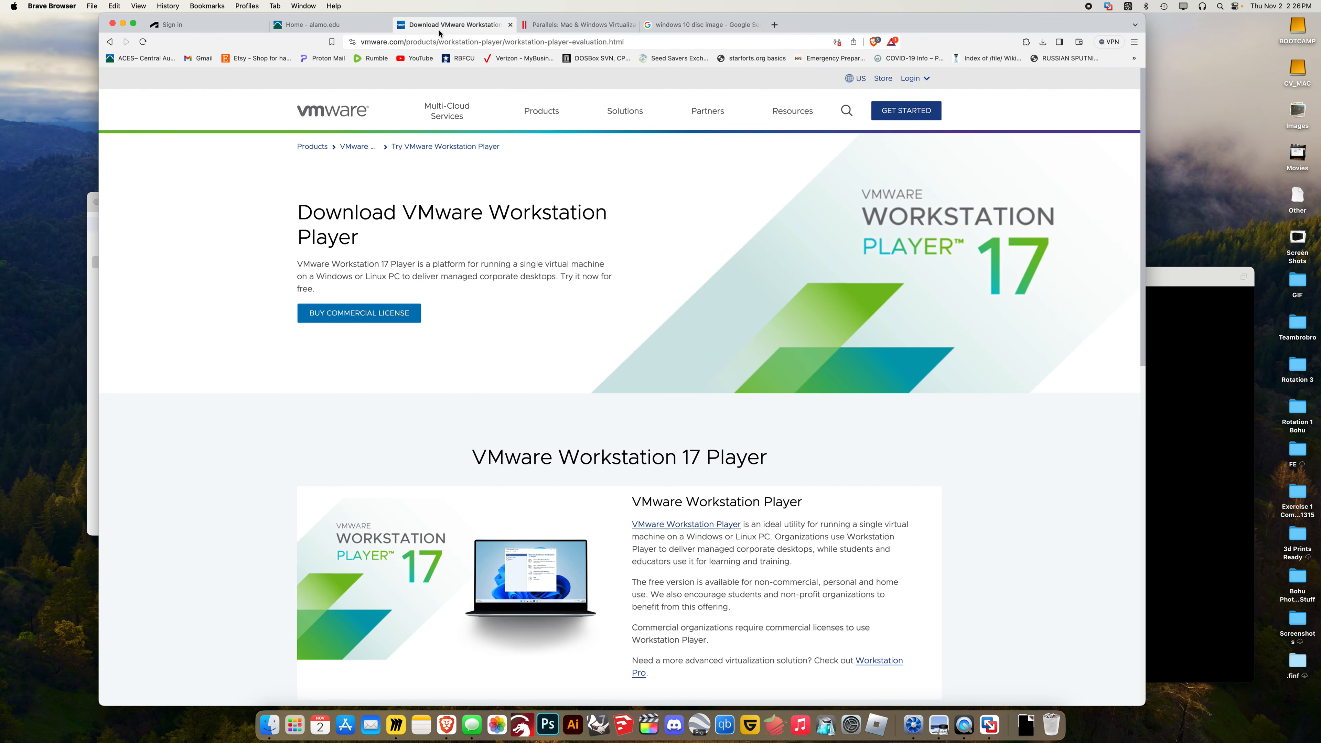
{"action": "left_click", "coordinate": [234, 25]}
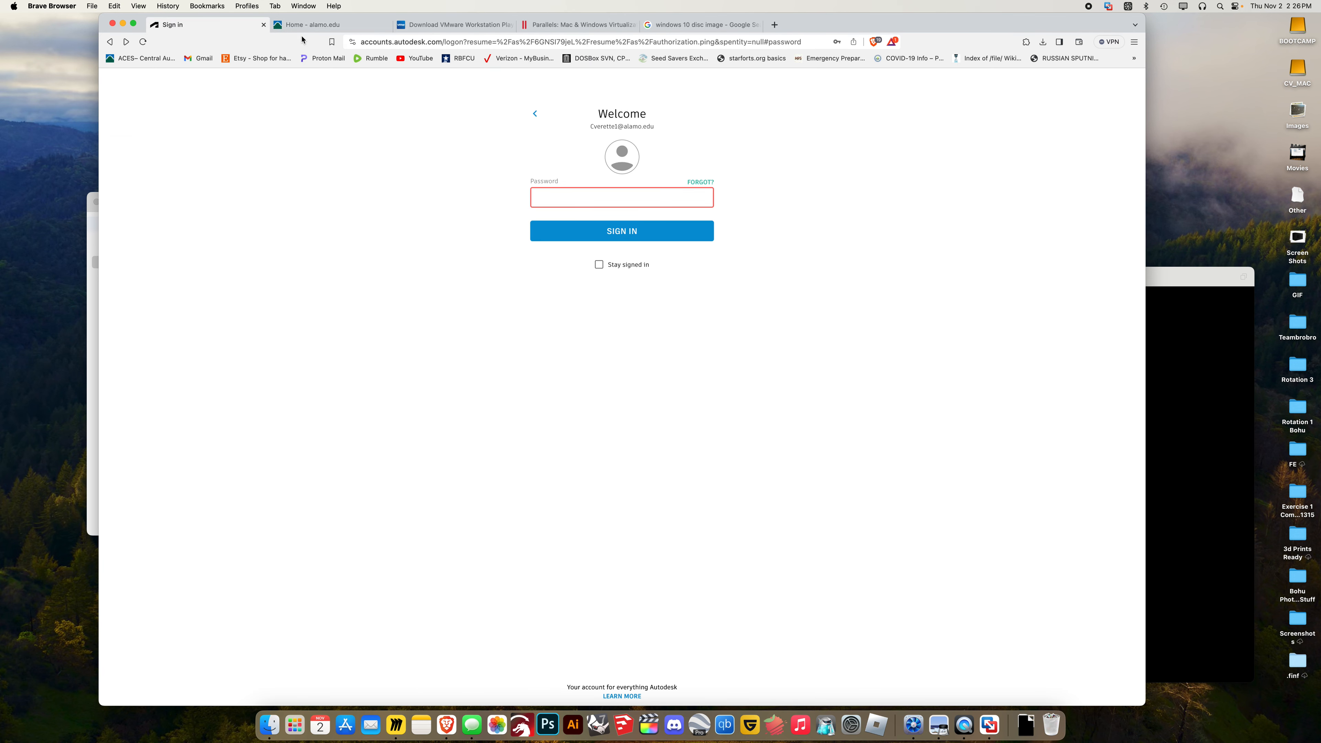
{"action": "left_click", "coordinate": [115, 43]}
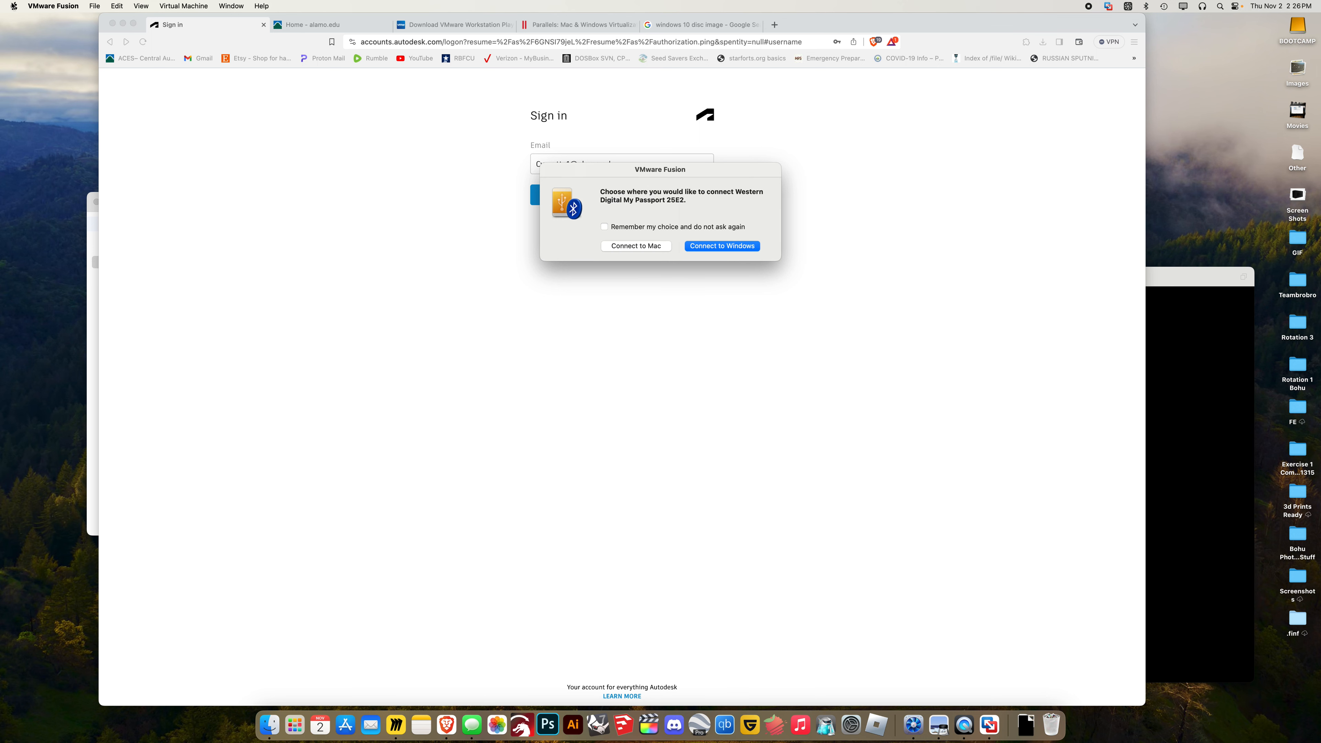
Choose Connect to Mac for the My Passport drive, then view the ACES and VMware Workstation Player tabs
{"action": "left_click", "coordinate": [636, 246]}
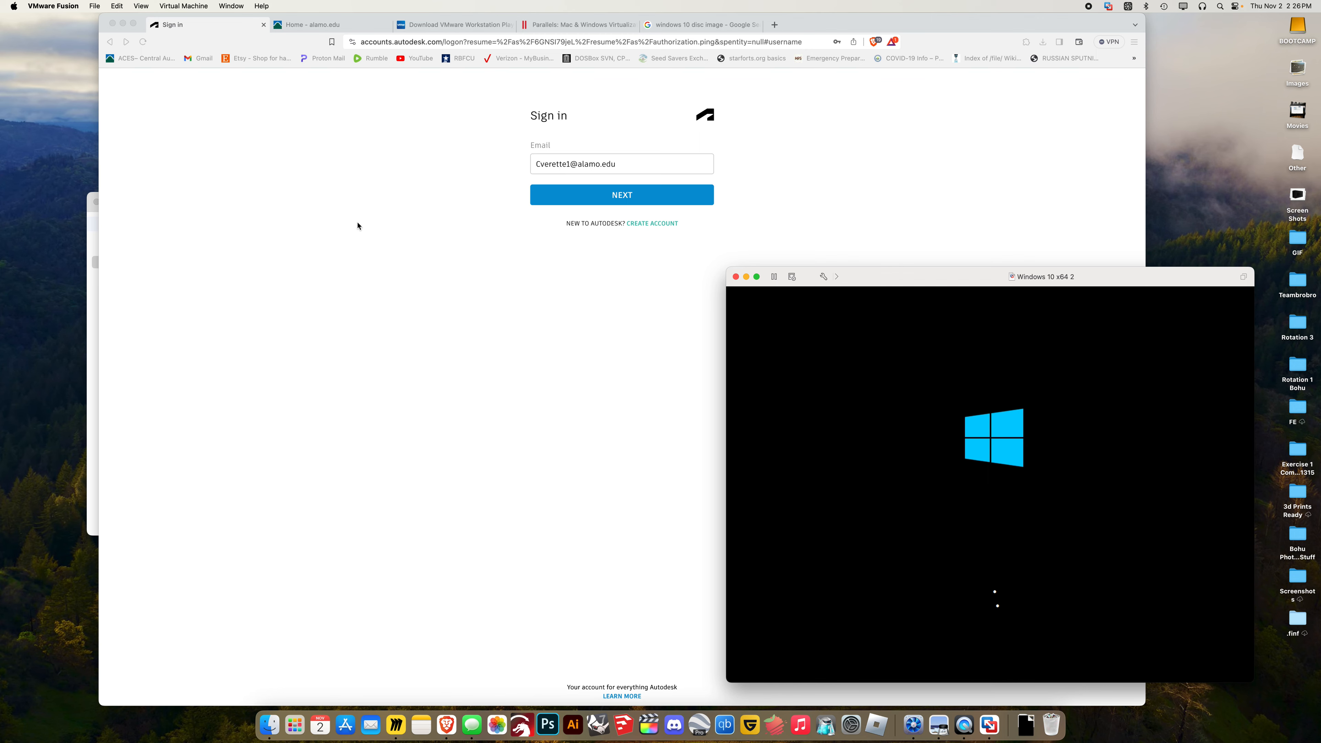
{"action": "left_click", "coordinate": [308, 31]}
{"action": "left_click", "coordinate": [452, 25]}
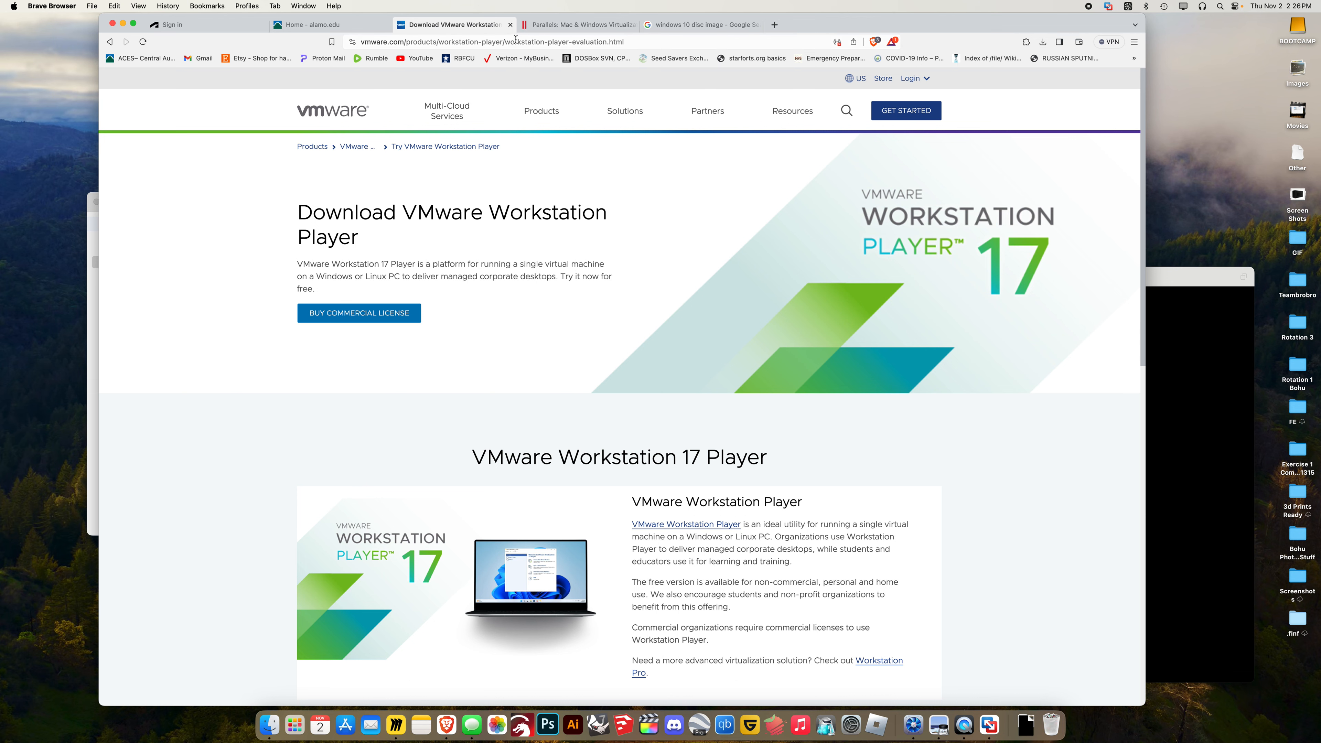
Close the VMware Workstation Player, Parallels and Google search tabs, then open Email from ACES home
{"action": "left_click", "coordinate": [510, 26]}
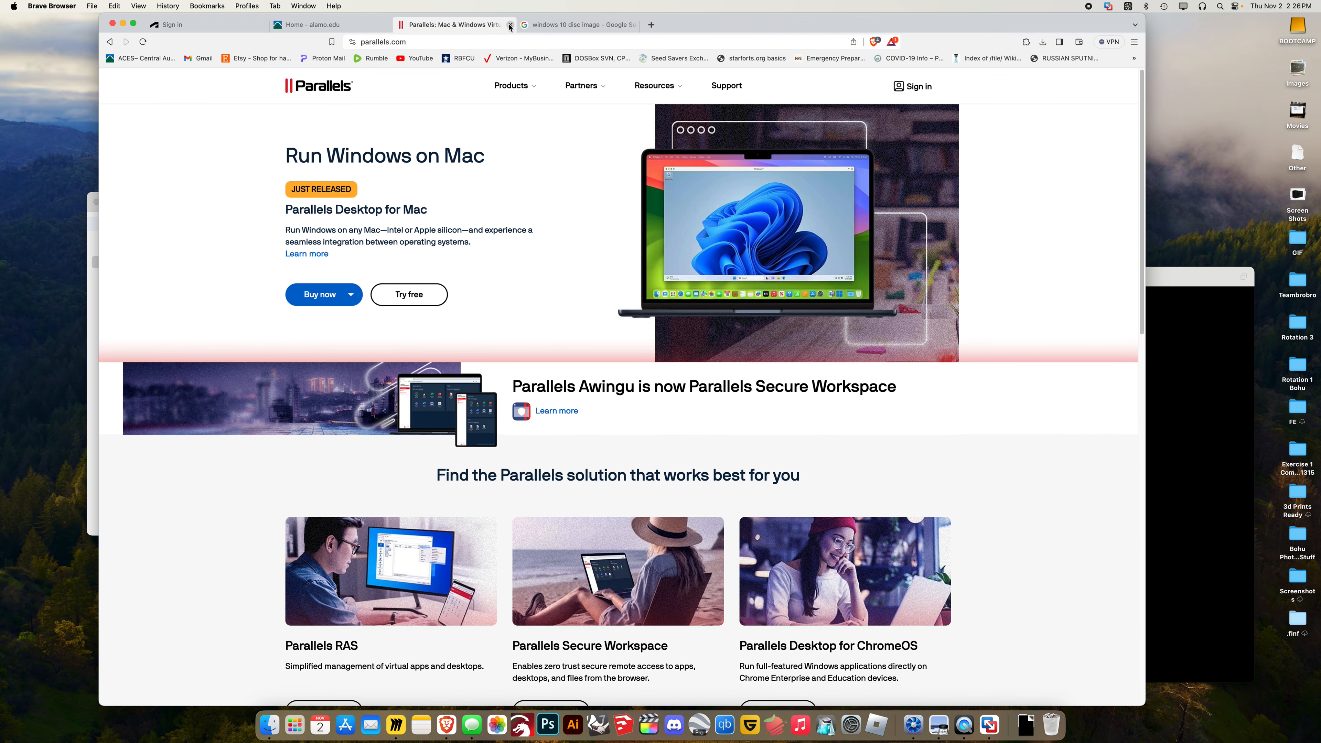
{"action": "left_click", "coordinate": [510, 25]}
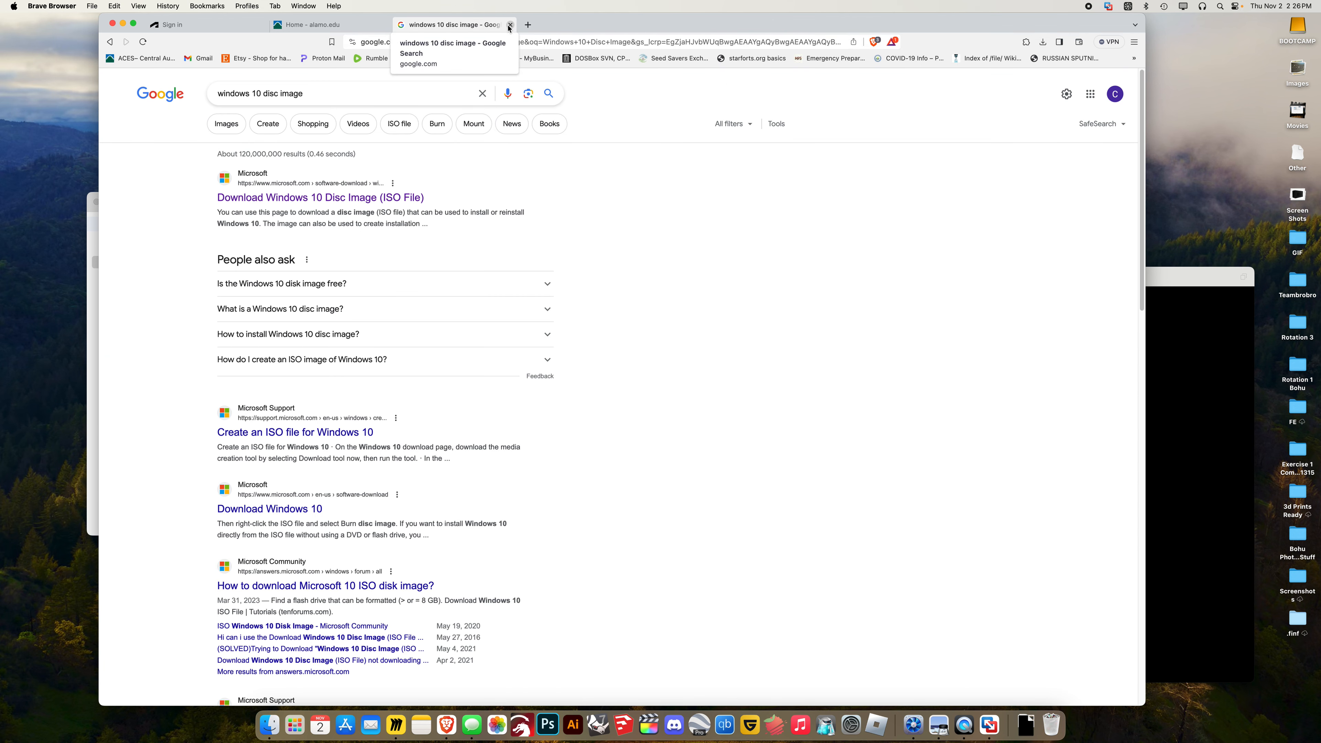
{"action": "left_click", "coordinate": [511, 25]}
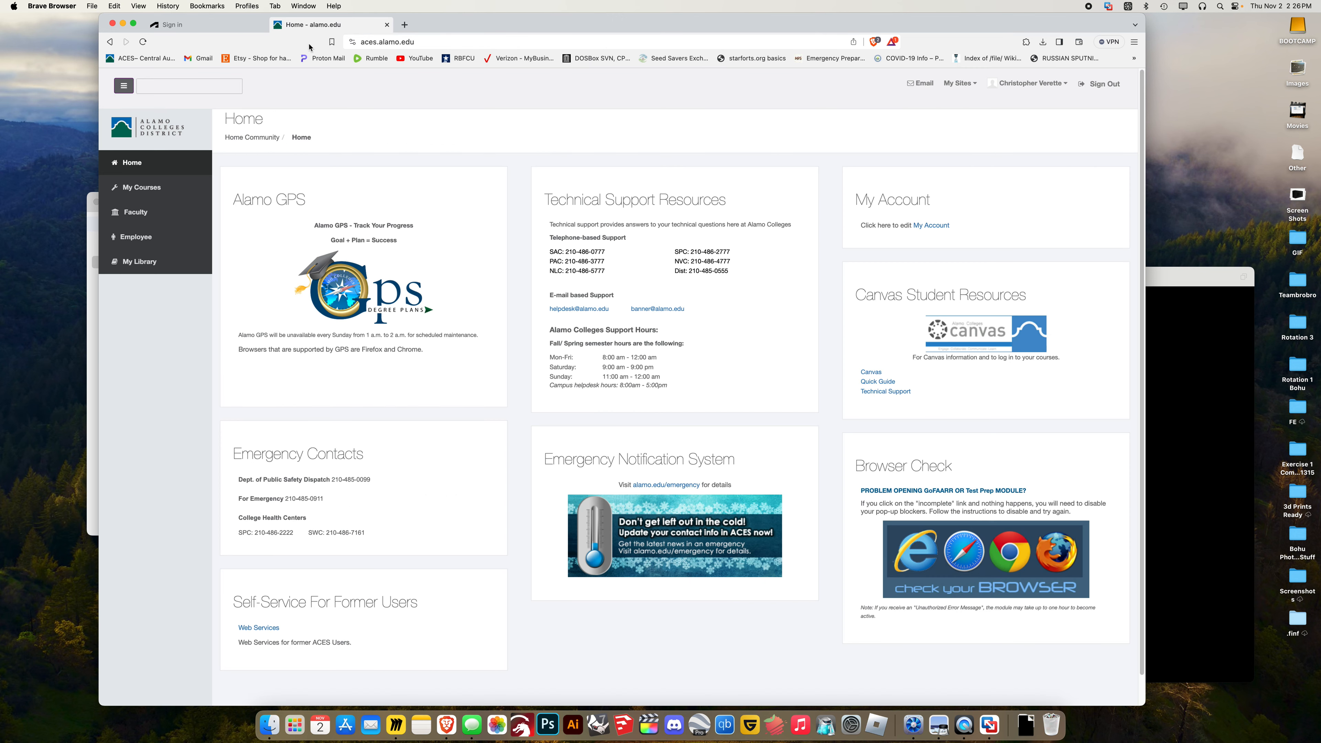
{"action": "left_click", "coordinate": [919, 84]}
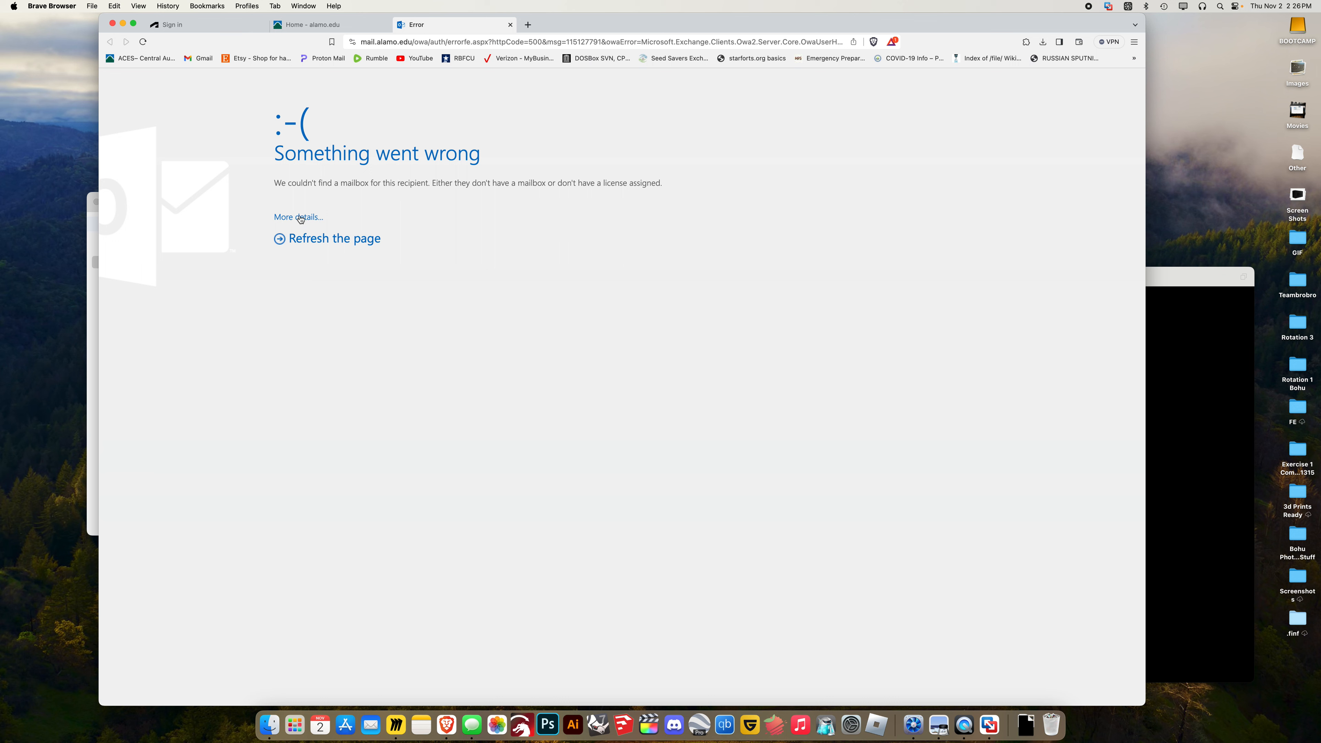
Show the mail error's details, then launch NordVPN via Spotlight and authorize its helper with the password
{"action": "left_click", "coordinate": [300, 218]}
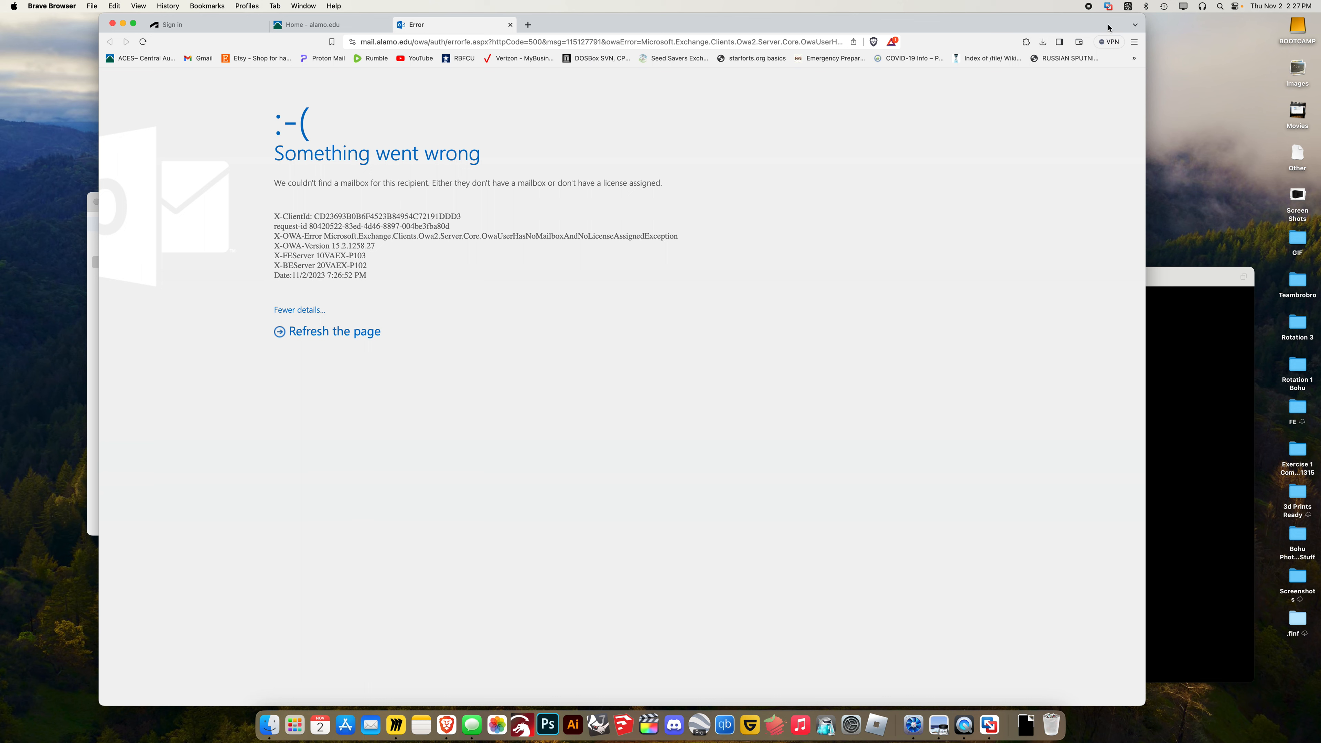
{"action": "key", "text": "super+space"}
{"action": "type", "text": "nord"}
{"action": "key", "text": "Return"}
{"action": "type", "text": "••••••••••"}
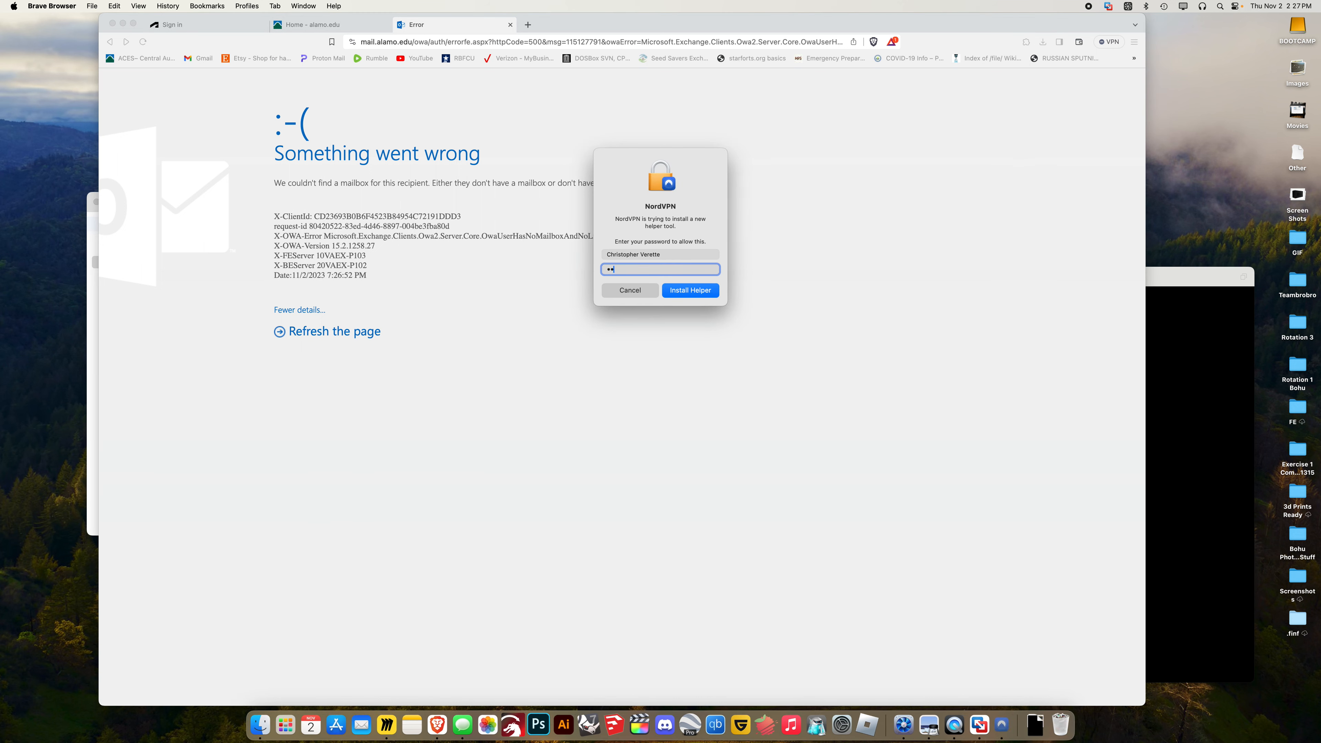
{"action": "key", "text": "Return"}
Close the Outlook error tab and reopen the college Email from the ACES portal
{"action": "left_click", "coordinate": [1013, 177]}
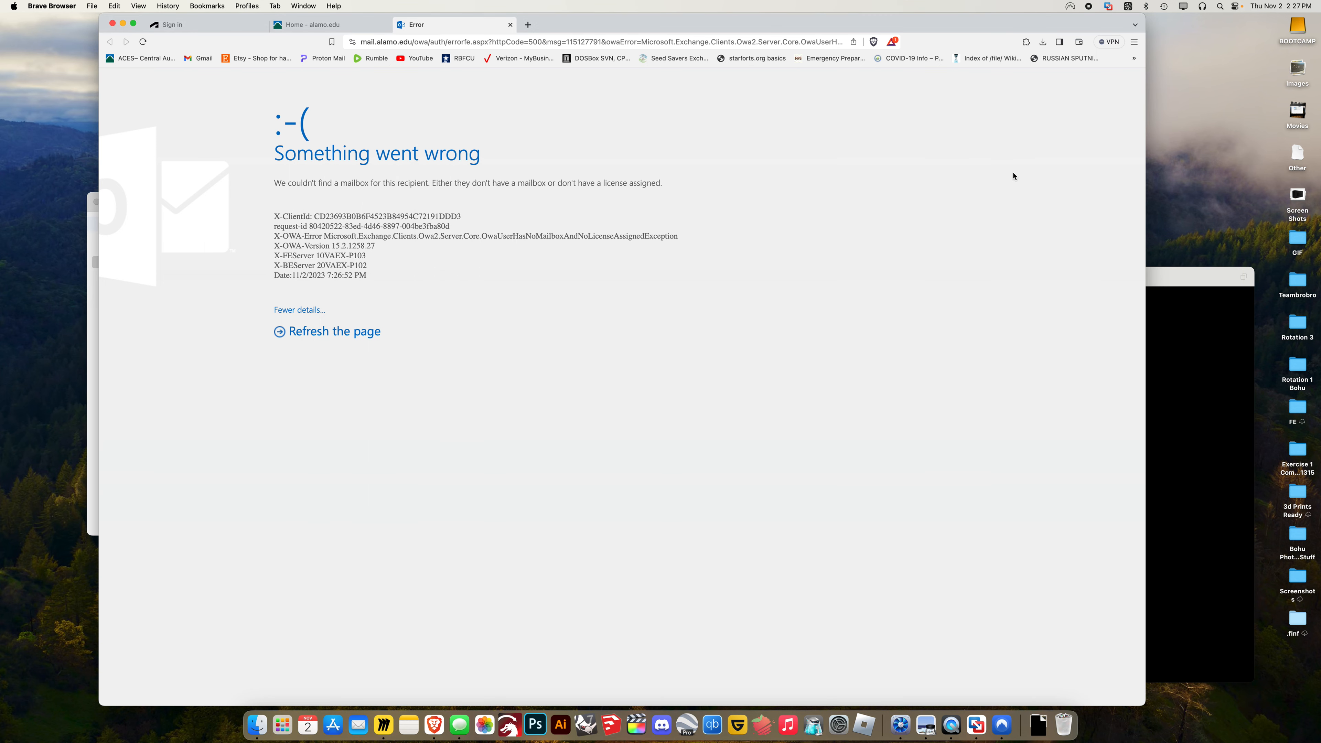
{"action": "left_click", "coordinate": [510, 25]}
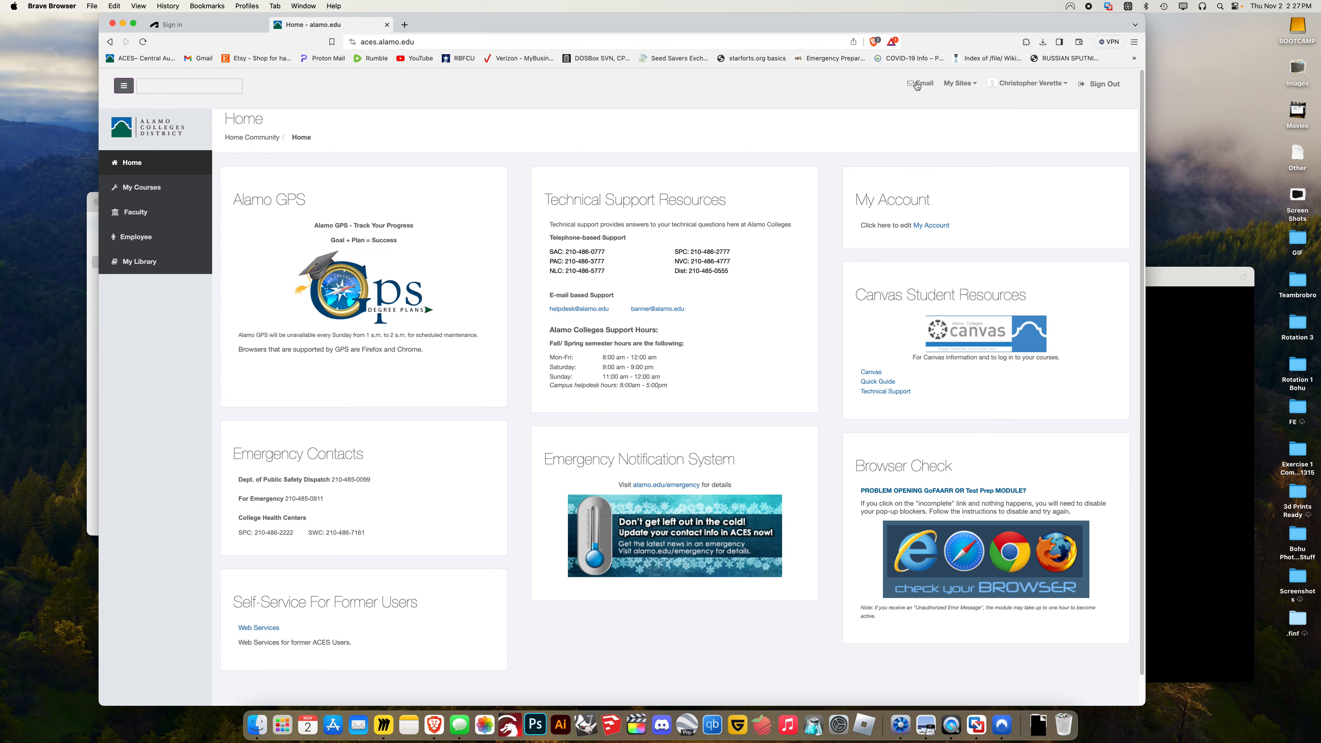
{"action": "left_click", "coordinate": [917, 85]}
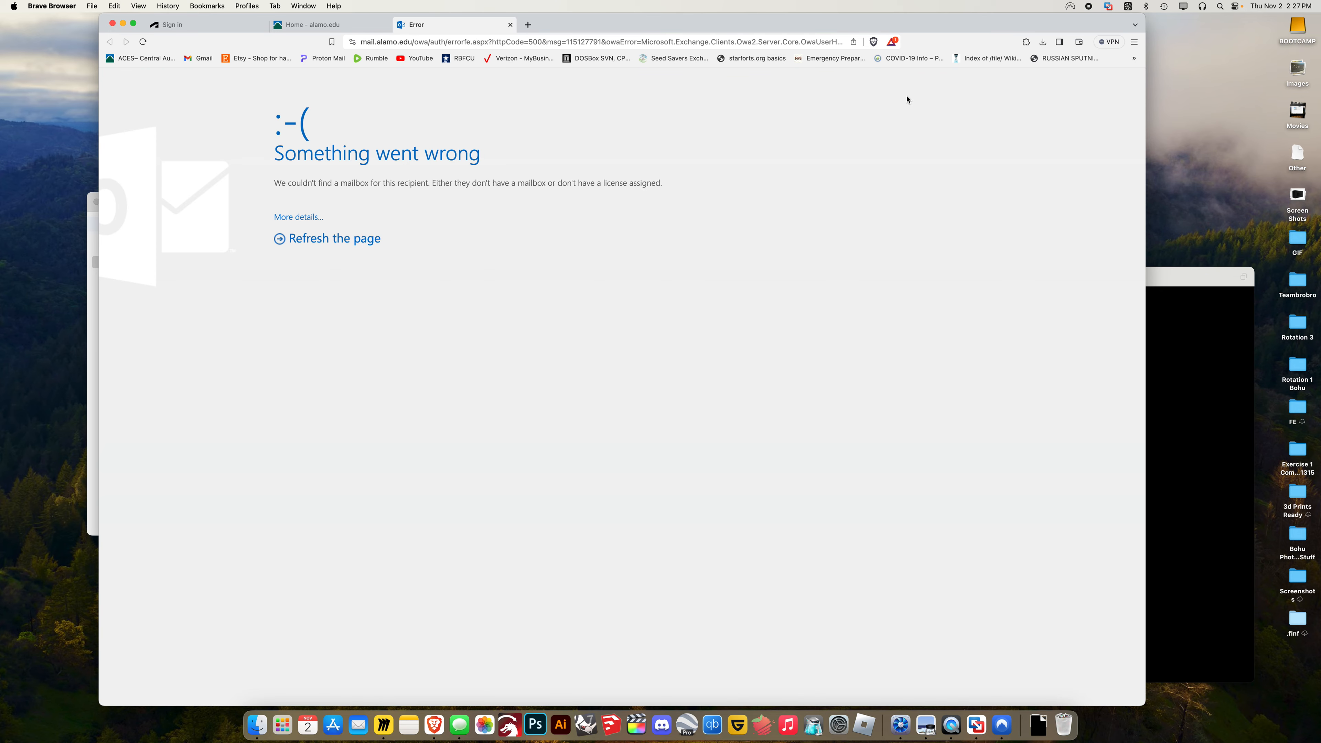
Dismiss NordVPN's free-months offer and minimize NordVPN, leaving Brave on the Outlook error page
{"action": "left_click_drag", "start_coordinate": [575, 24], "coordinate": [560, 440]}
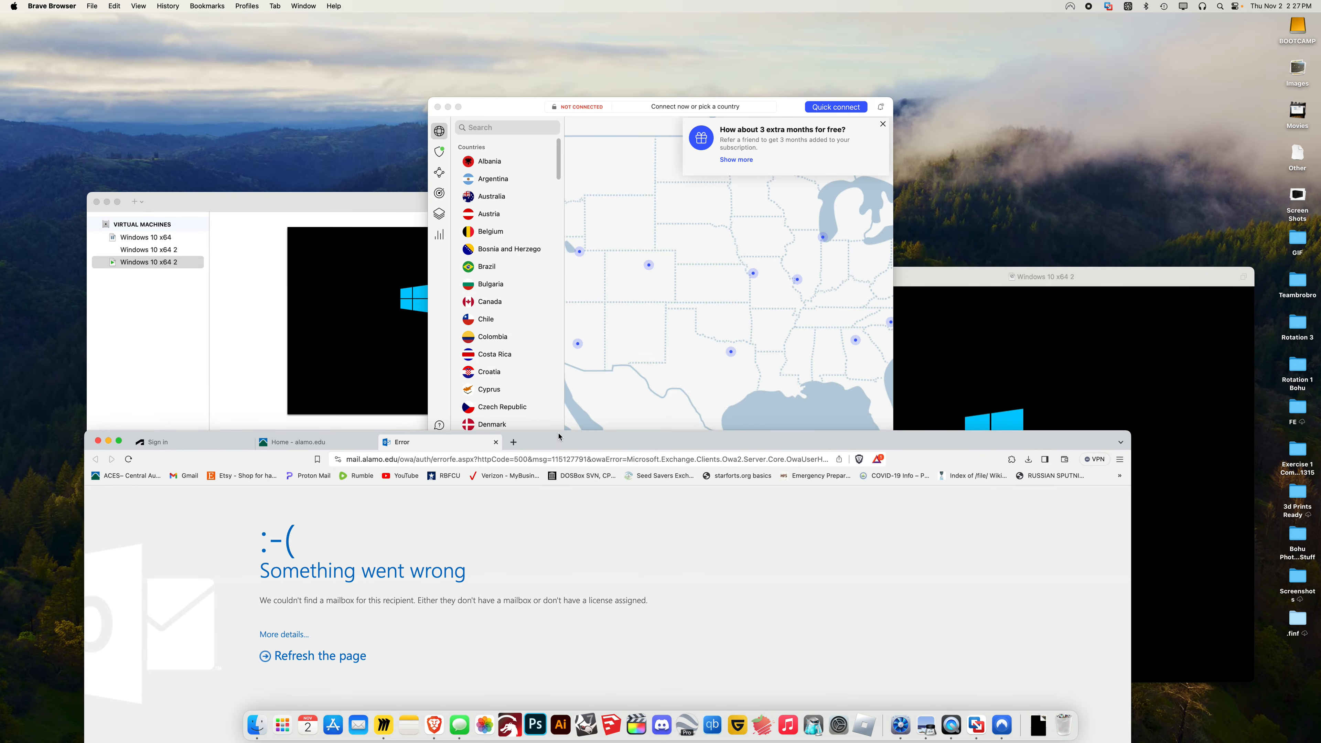
{"action": "left_click", "coordinate": [645, 317]}
{"action": "left_click", "coordinate": [882, 123]}
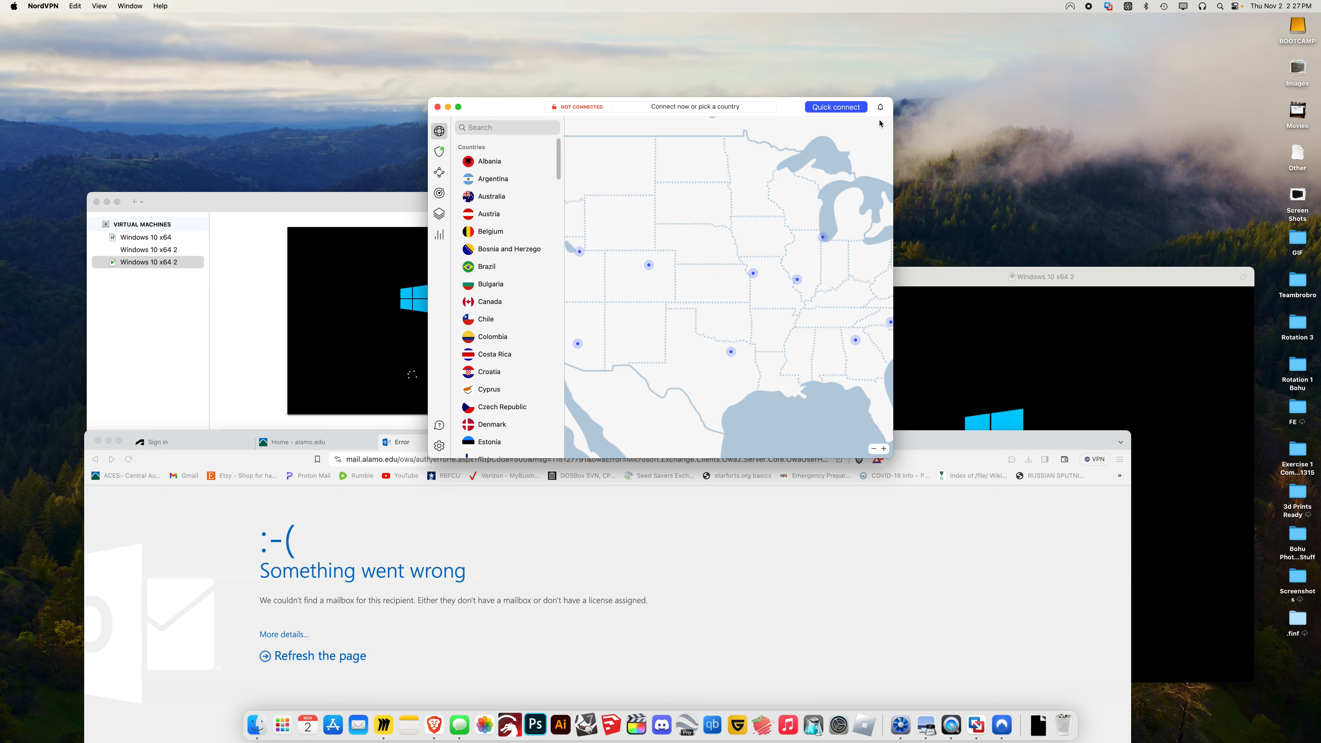
{"action": "left_click", "coordinate": [448, 107]}
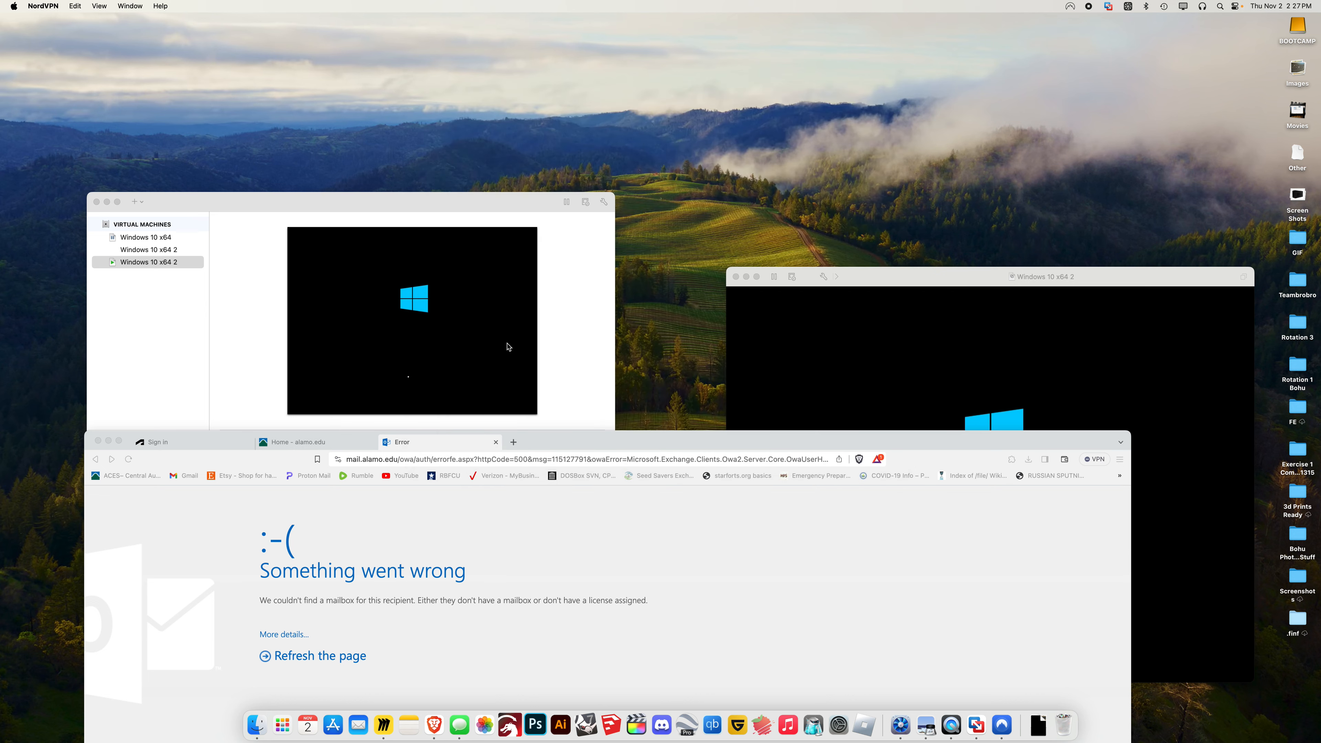
{"action": "left_click_drag", "start_coordinate": [546, 442], "coordinate": [585, 25]}
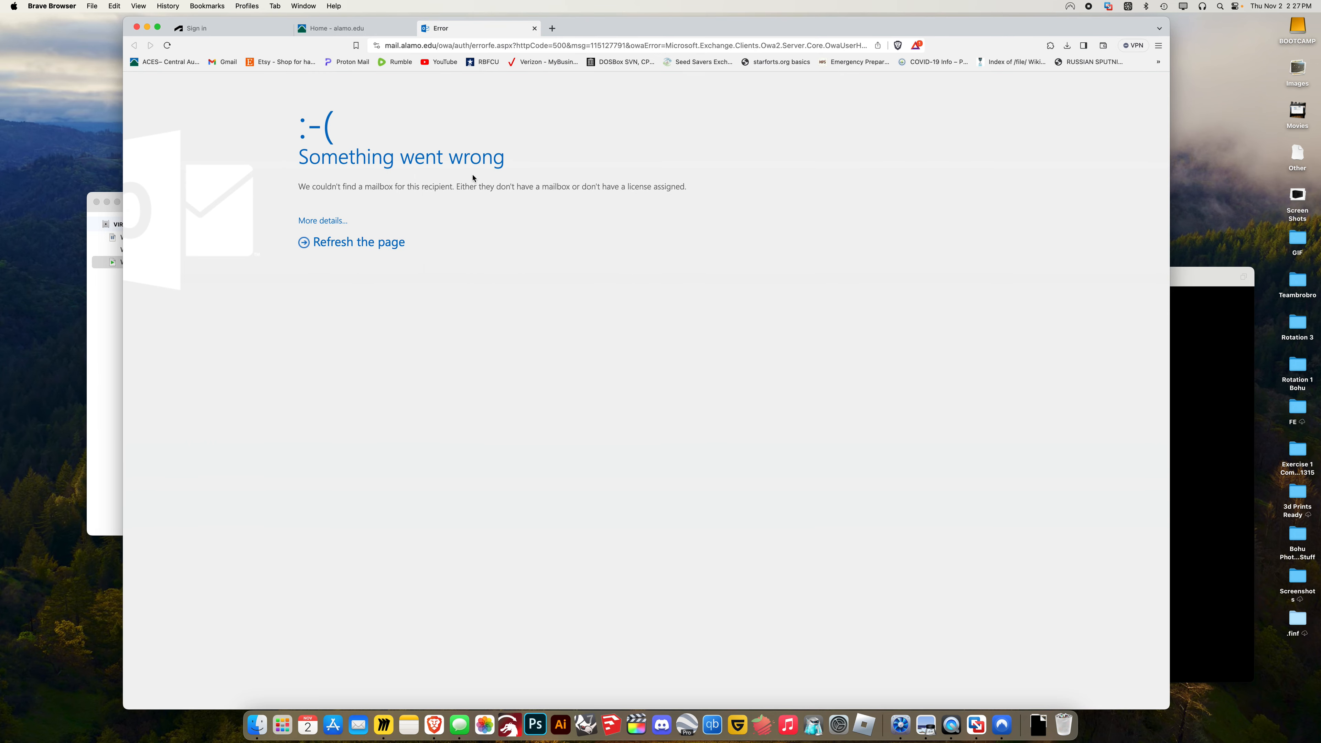
Switch Brave to the Home - alamo.edu tab and bring the Windows 10 x64 2 VM forward
{"action": "left_click", "coordinate": [361, 30]}
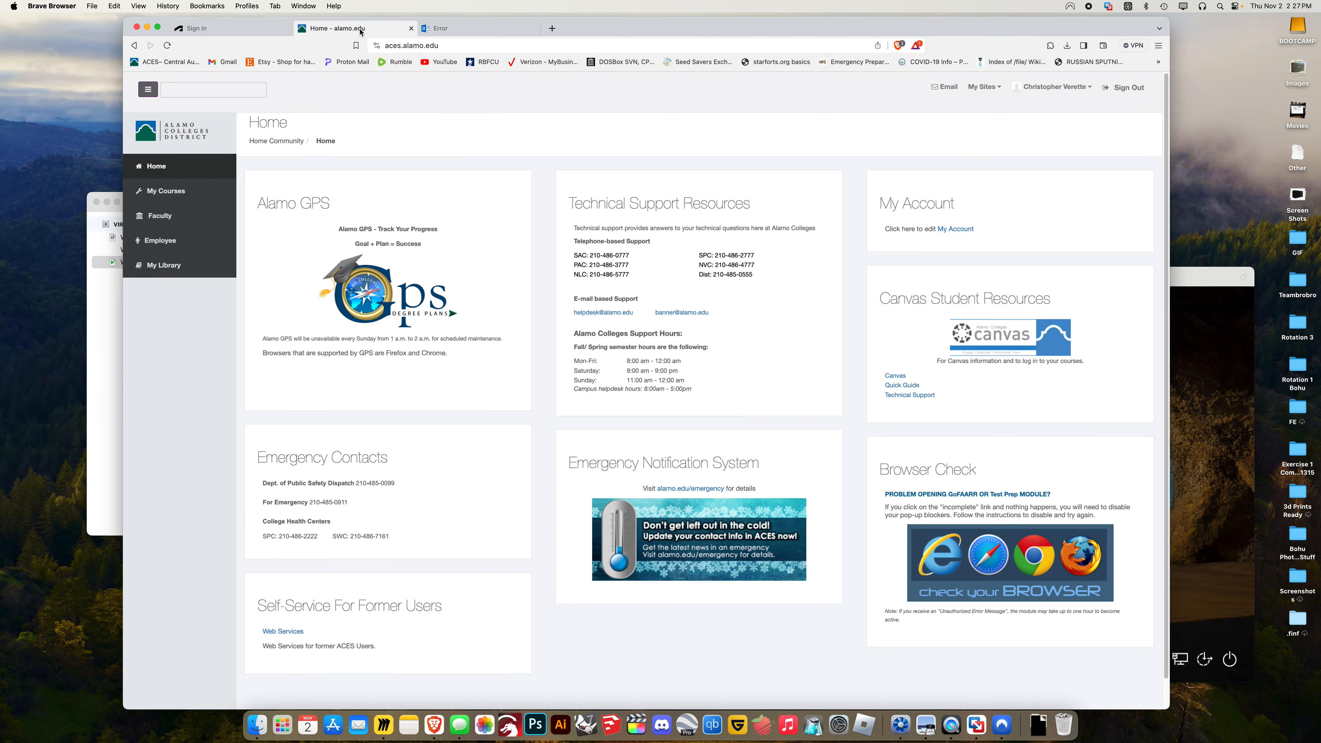
{"action": "left_click", "coordinate": [1196, 277]}
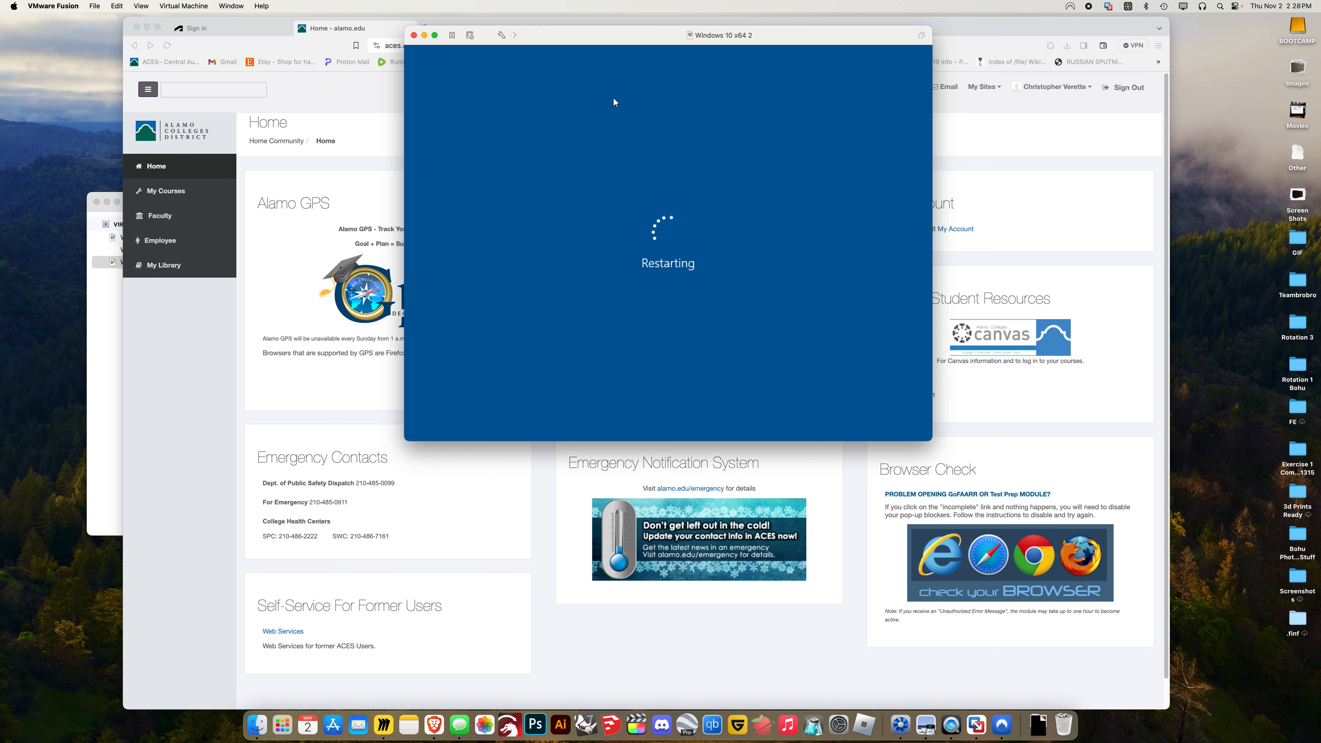
Minimize Brave and place the library and Windows 10 x64 2 windows side by side during reboot
{"action": "left_click_drag", "start_coordinate": [609, 47], "coordinate": [751, 189]}
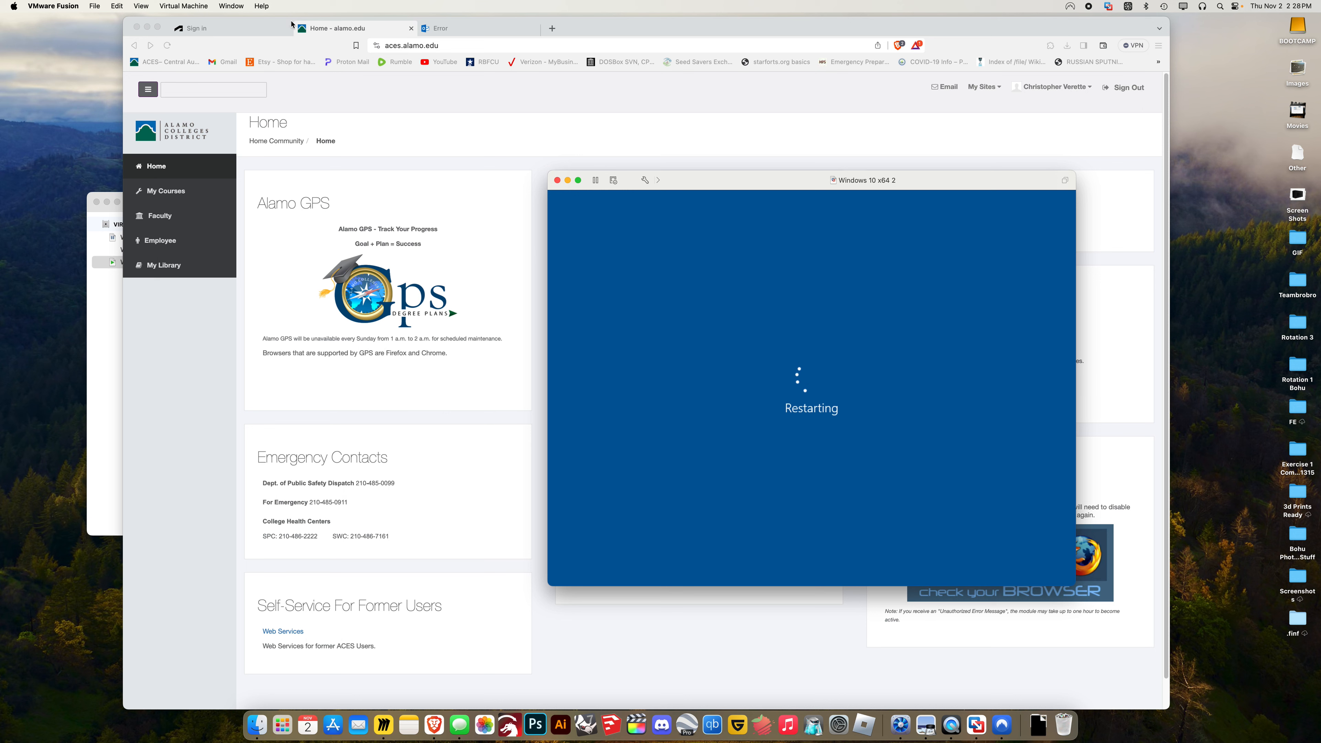
{"action": "left_click", "coordinate": [147, 26]}
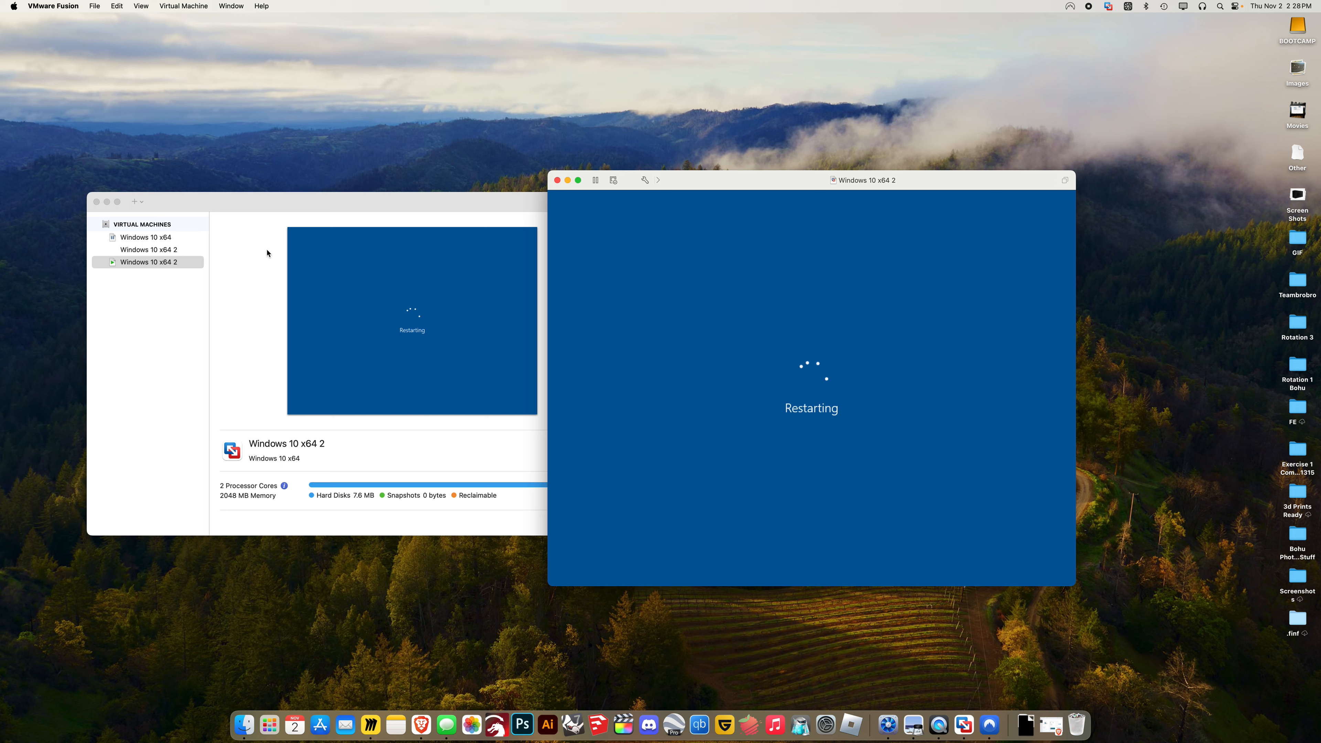
{"action": "left_click_drag", "start_coordinate": [378, 211], "coordinate": [329, 209]}
{"action": "left_click_drag", "start_coordinate": [712, 191], "coordinate": [767, 193]}
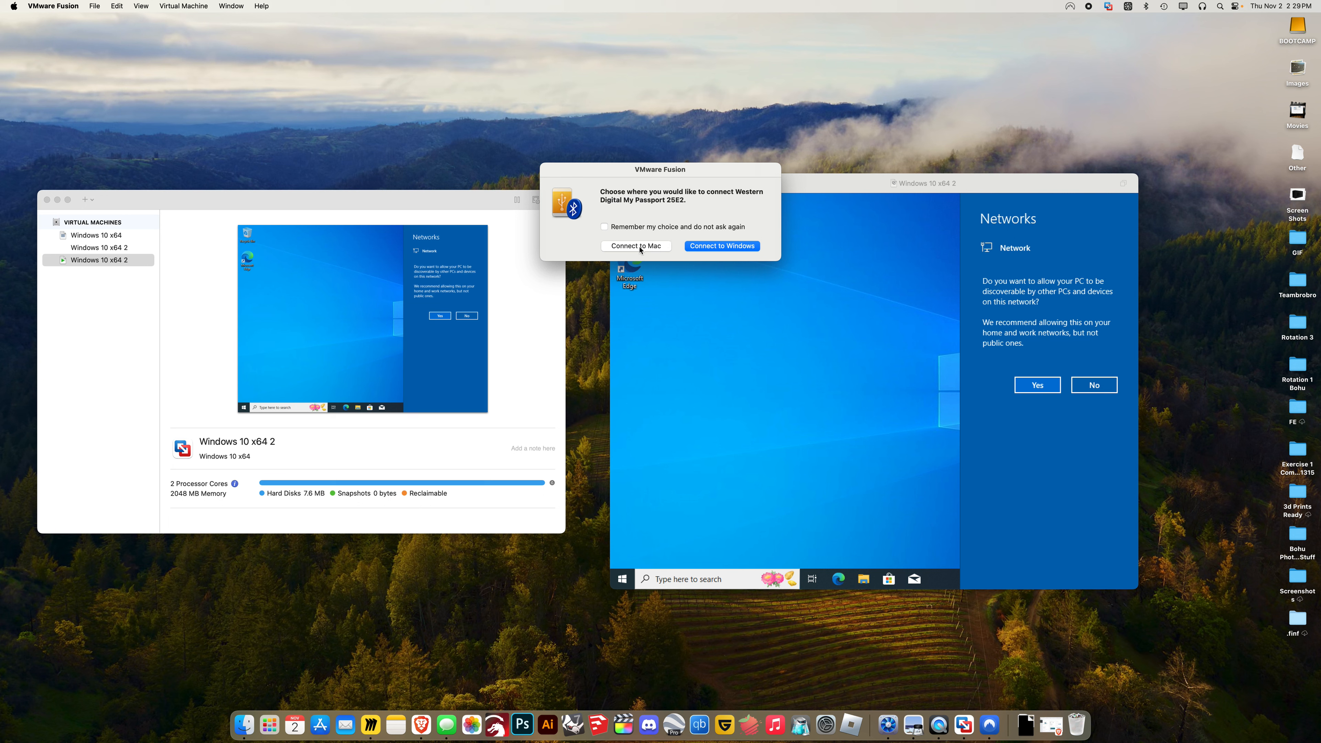
Connect the My Passport drive to Windows and decline making the PC discoverable on networks
{"action": "left_click", "coordinate": [706, 247]}
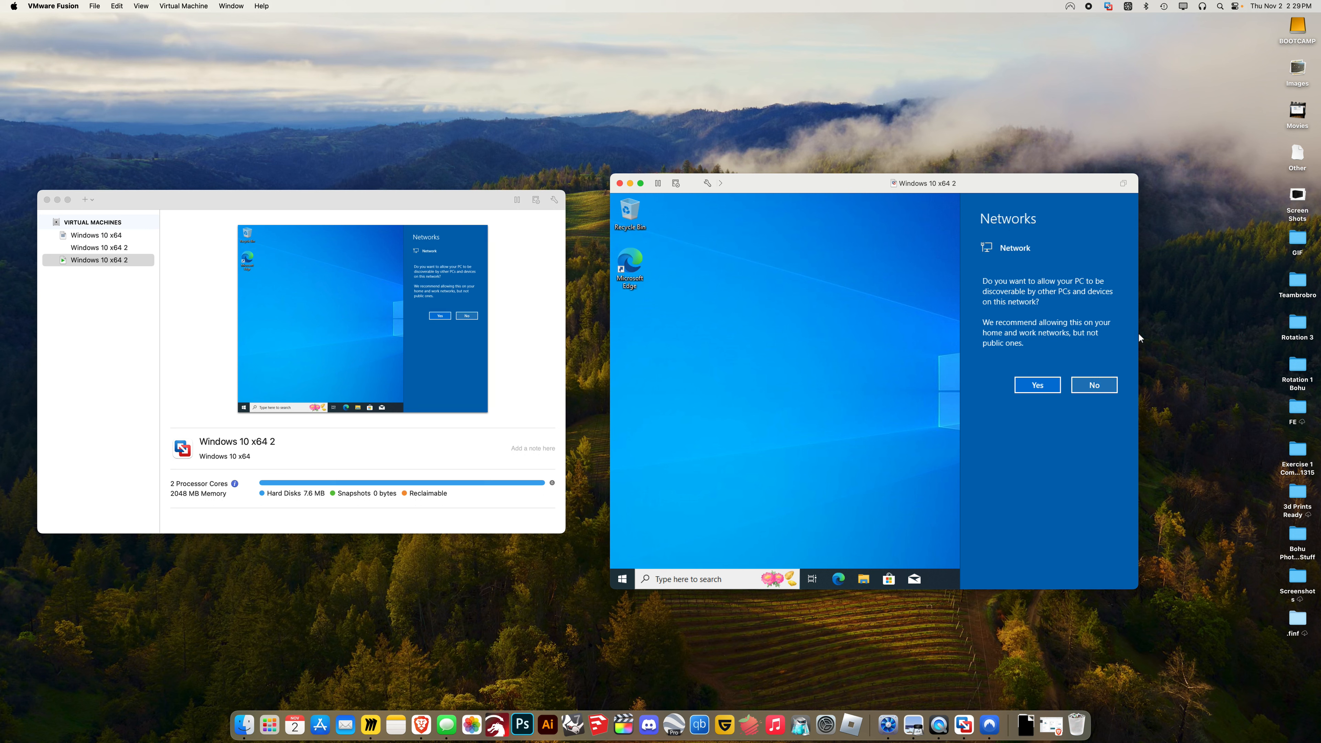
{"action": "left_click", "coordinate": [1085, 385]}
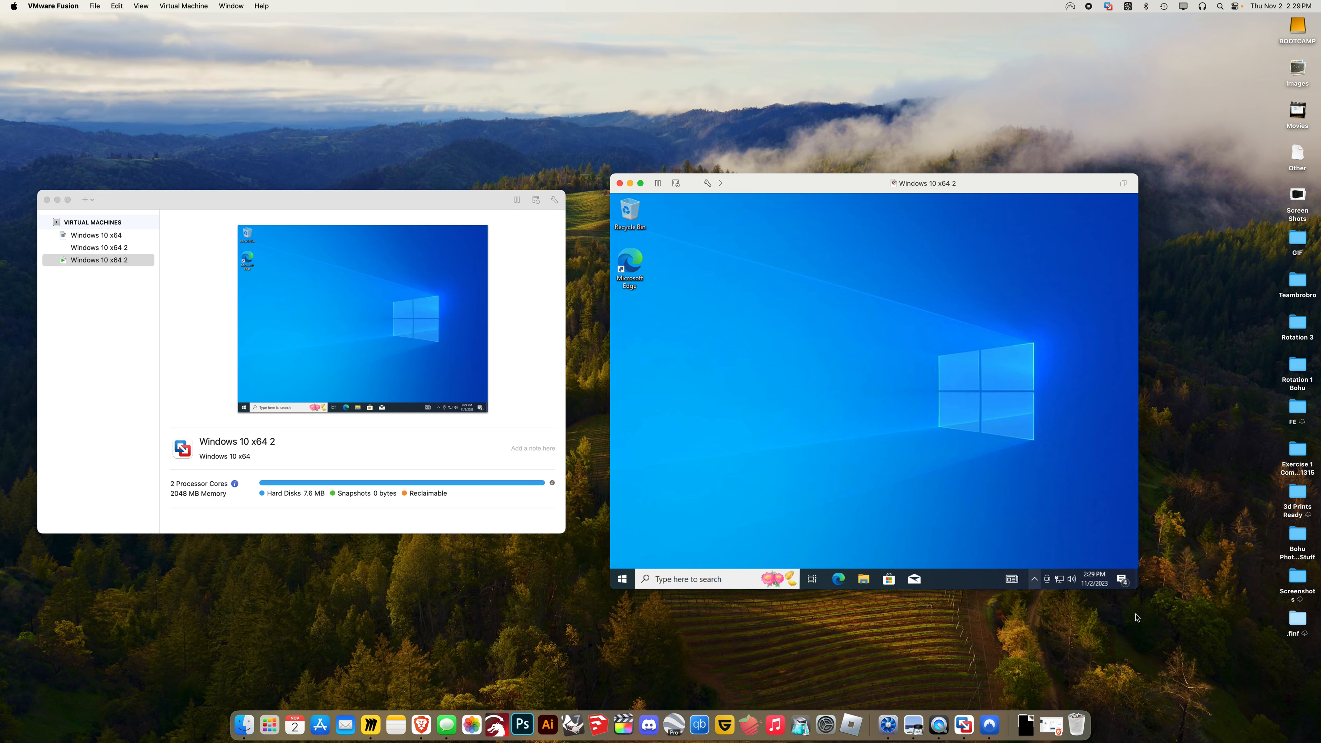
{"action": "left_click_drag", "start_coordinate": [1137, 589], "coordinate": [1187, 636]}
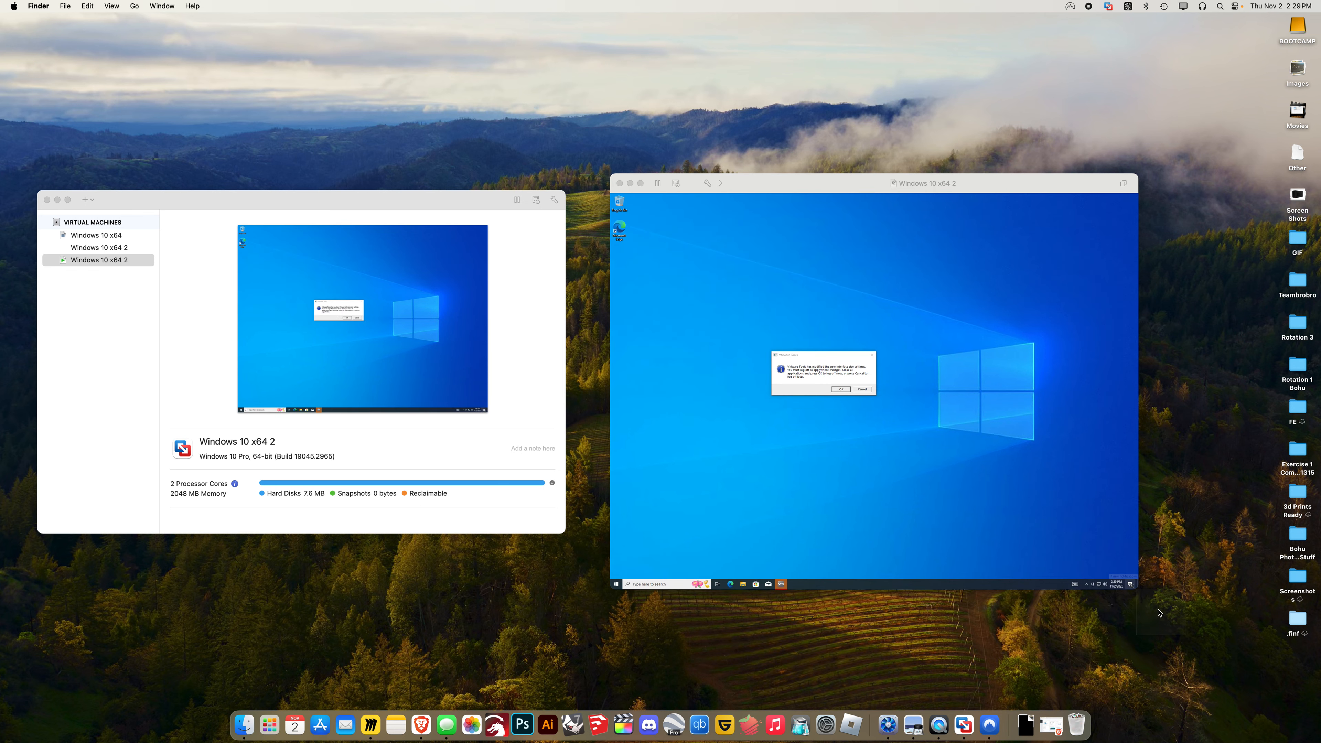
Enlarge the Windows 10 x64 2 window and accept the VMware Tools log-off
{"action": "left_click", "coordinate": [1074, 528]}
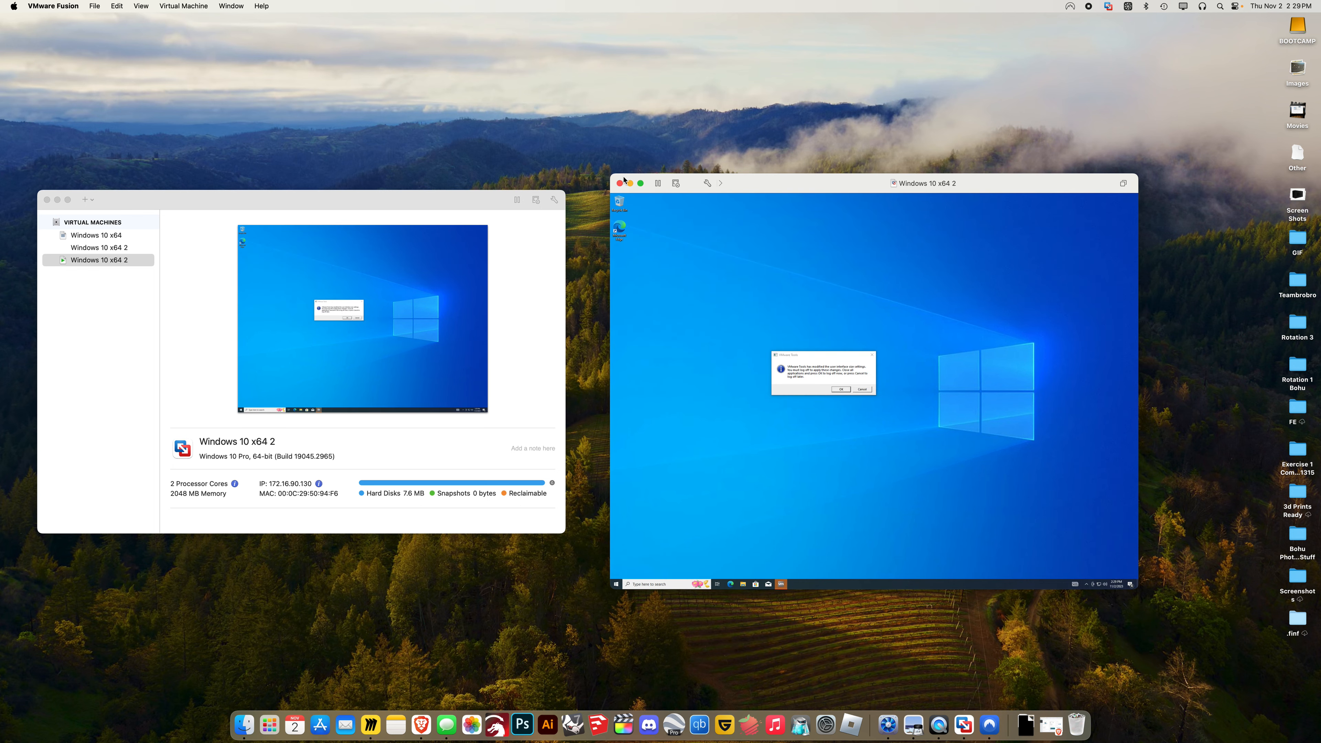
{"action": "left_click_drag", "start_coordinate": [611, 175], "coordinate": [403, 23]}
{"action": "left_click_drag", "start_coordinate": [548, 38], "coordinate": [596, 69]}
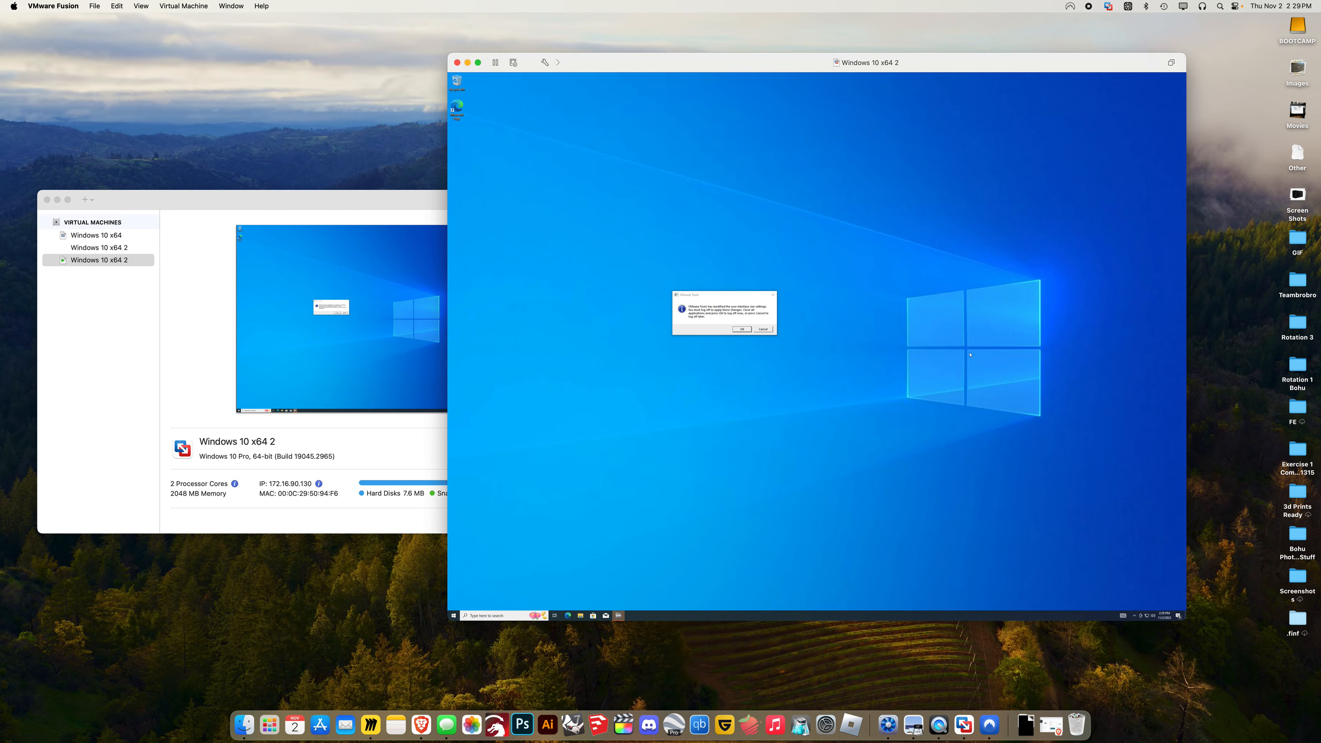
{"action": "left_click_drag", "start_coordinate": [1186, 621], "coordinate": [1243, 646]}
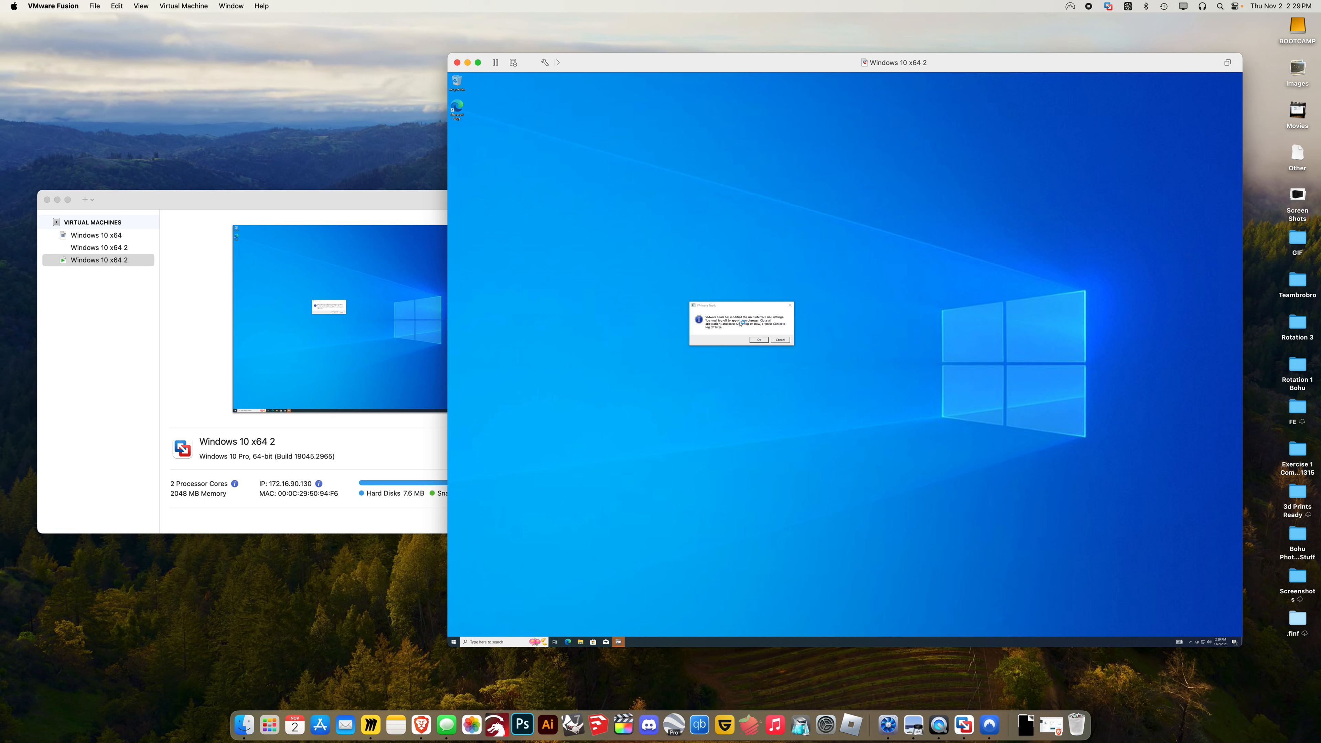
{"action": "left_click", "coordinate": [757, 339]}
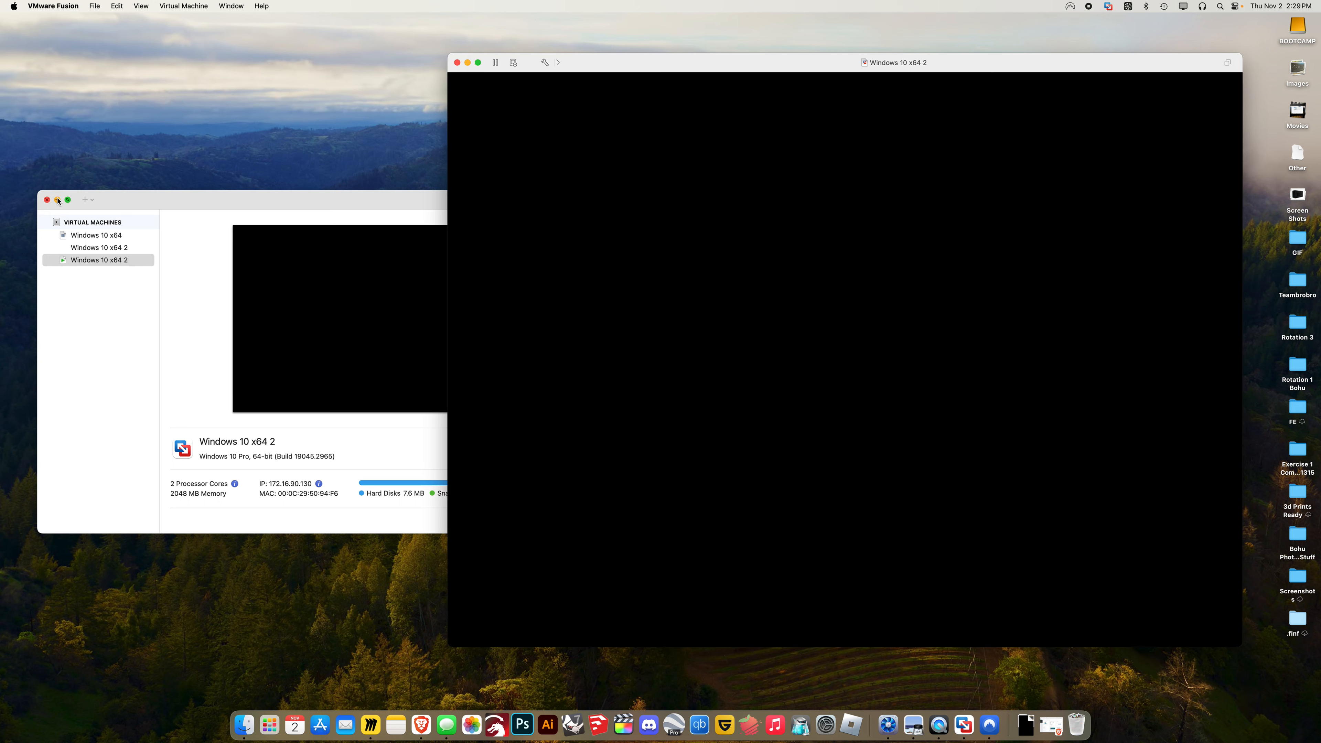
Minimize the Virtual Machine Library and sign in to the Windows guest from the lock screen
{"action": "left_click", "coordinate": [58, 201]}
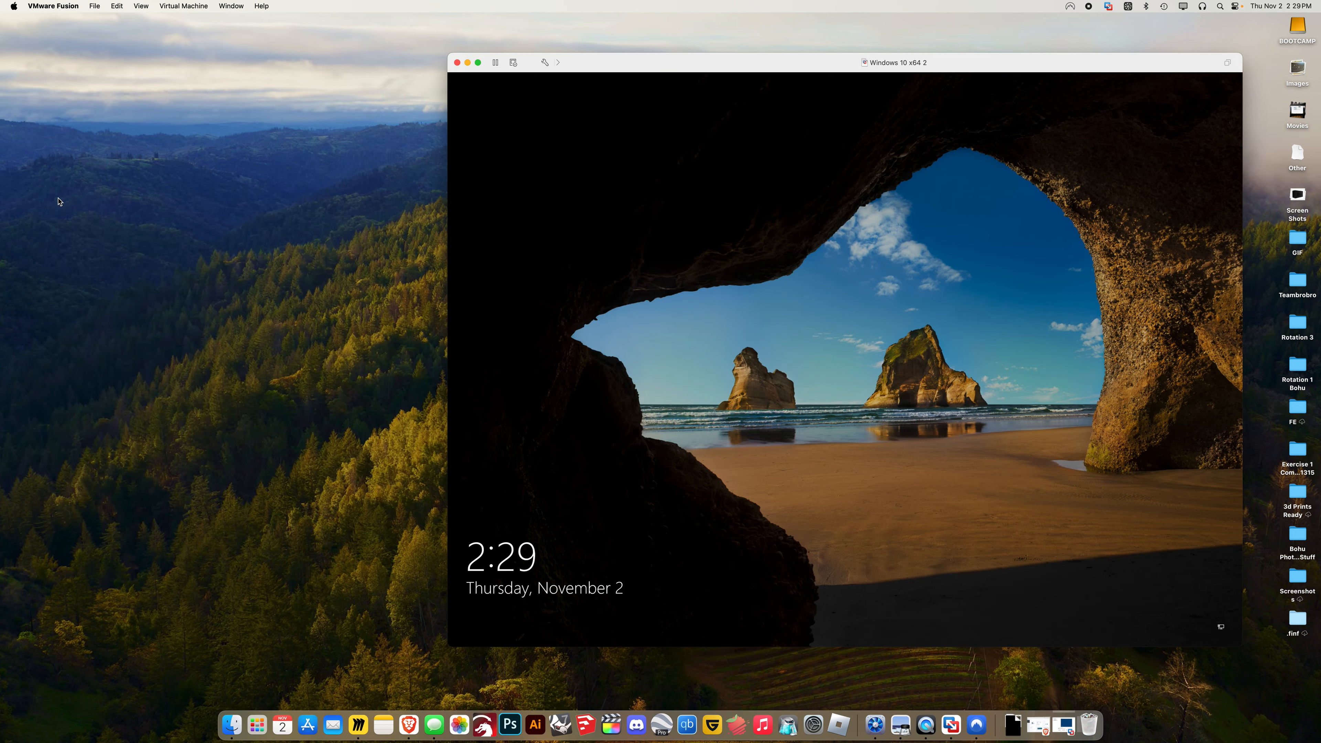
{"action": "left_click", "coordinate": [854, 369]}
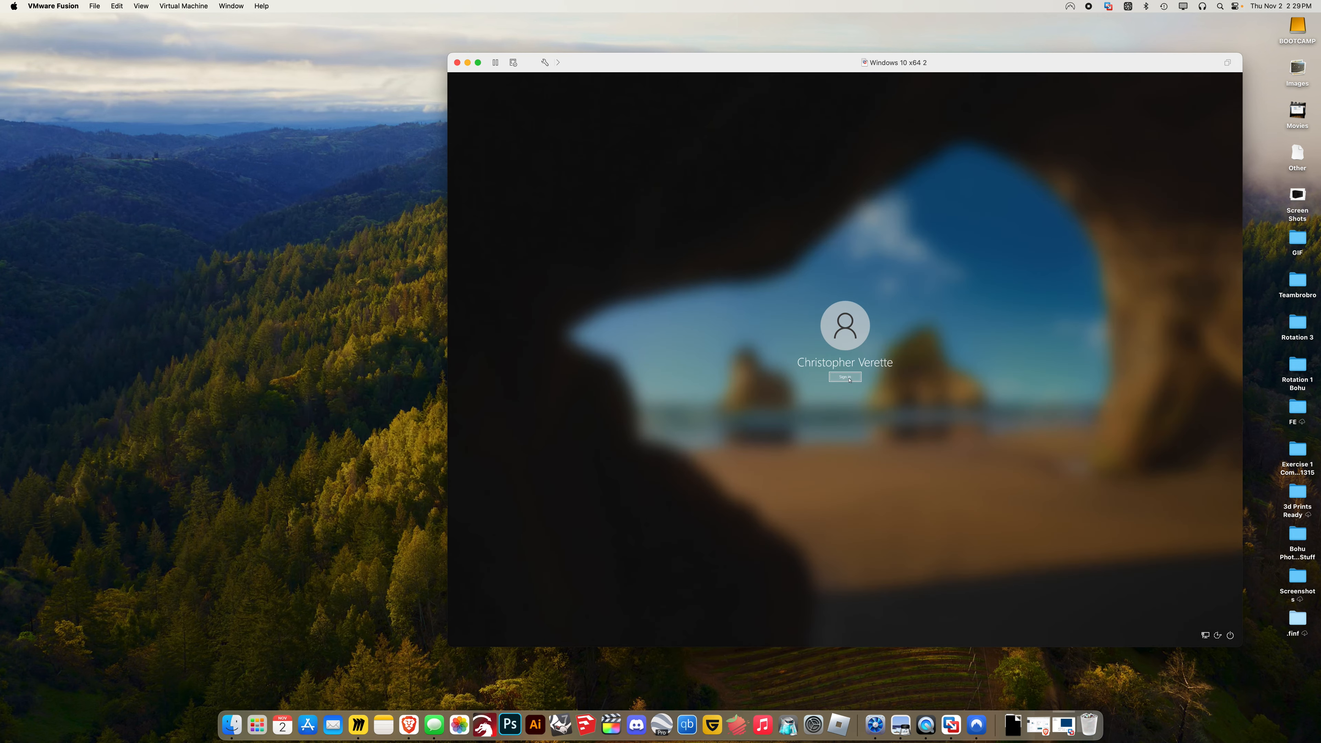
{"action": "left_click", "coordinate": [856, 378]}
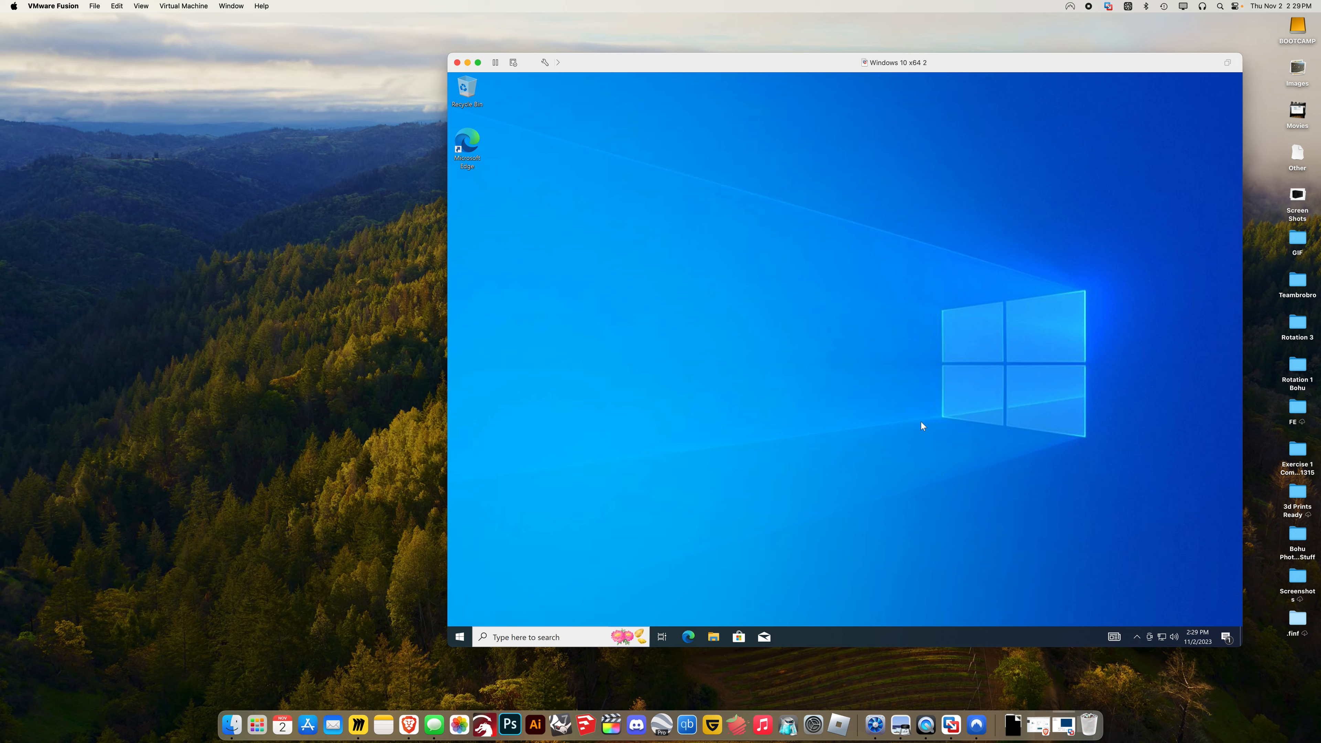
Show This PC in the guest's File Explorer, with Local Disk (C:) at 47.9 GB free of 59.6 GB
{"action": "left_click", "coordinate": [718, 639]}
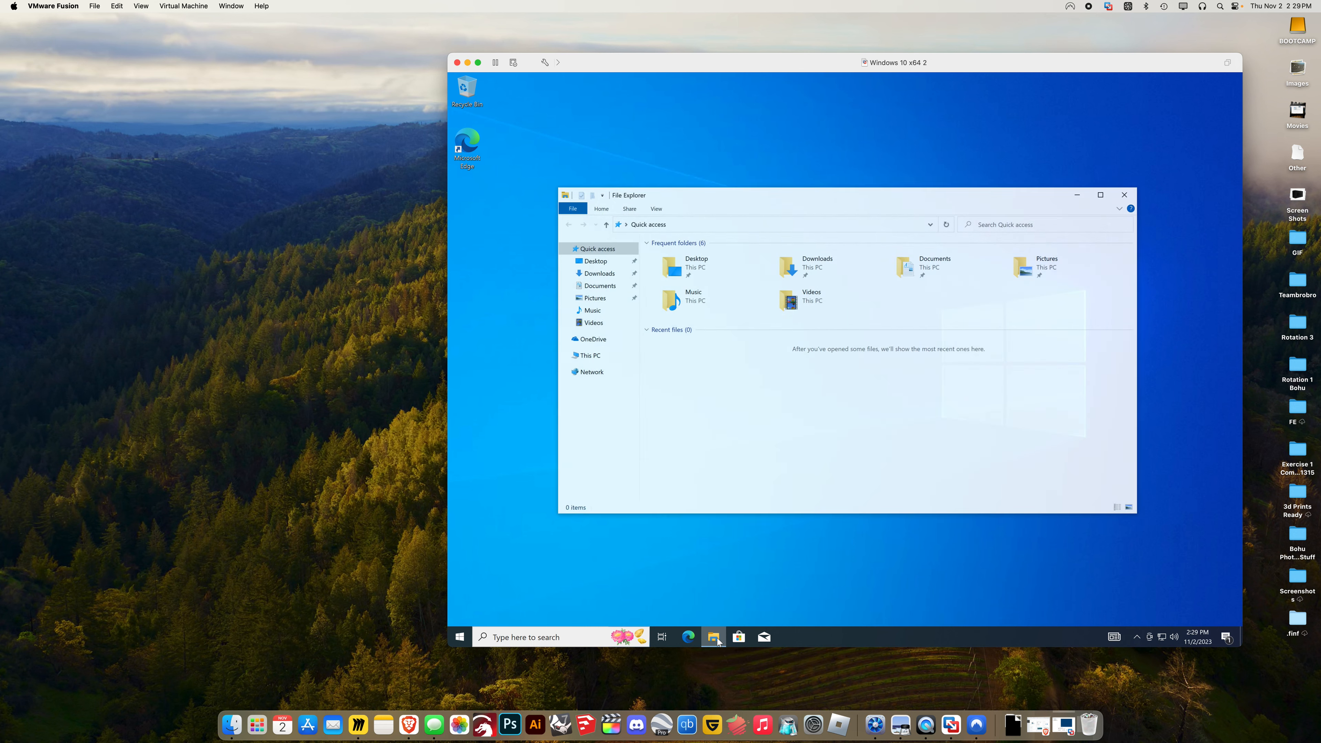
{"action": "left_click", "coordinate": [599, 357]}
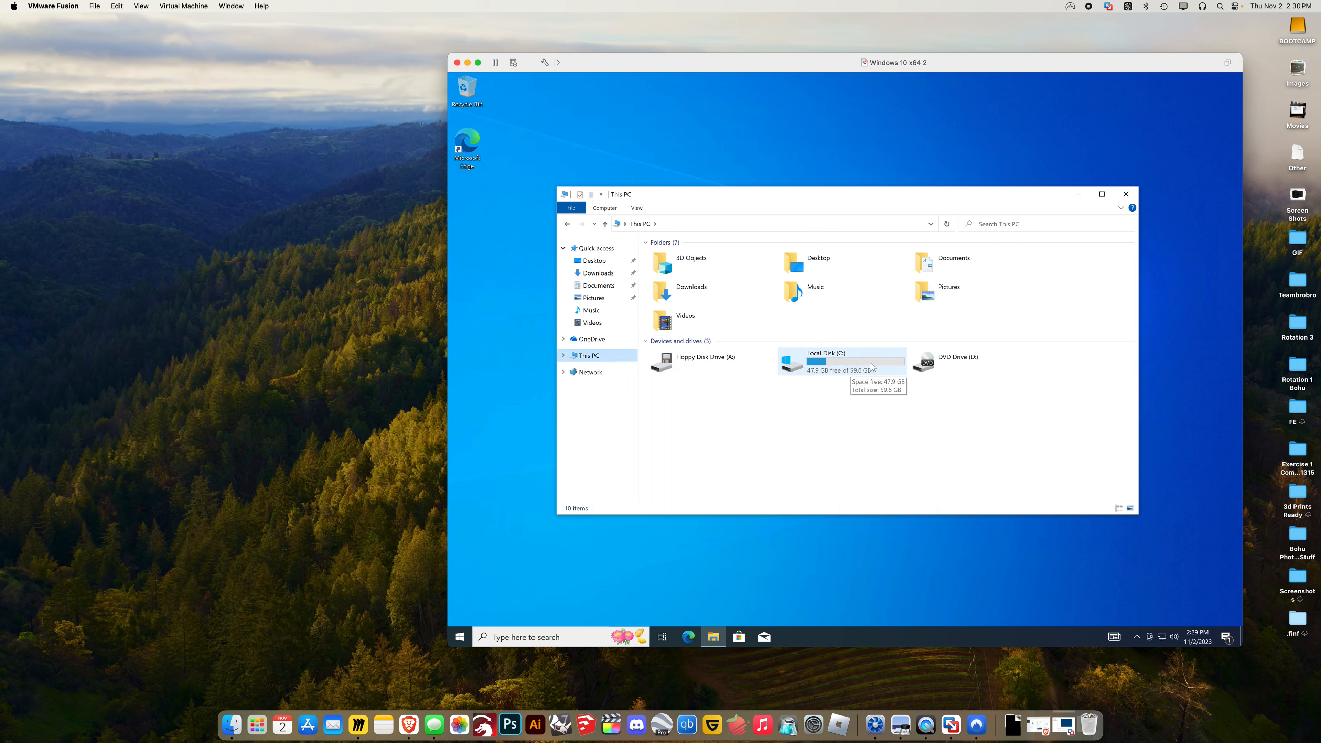
{"action": "mouse_move", "coordinate": [820, 362]}
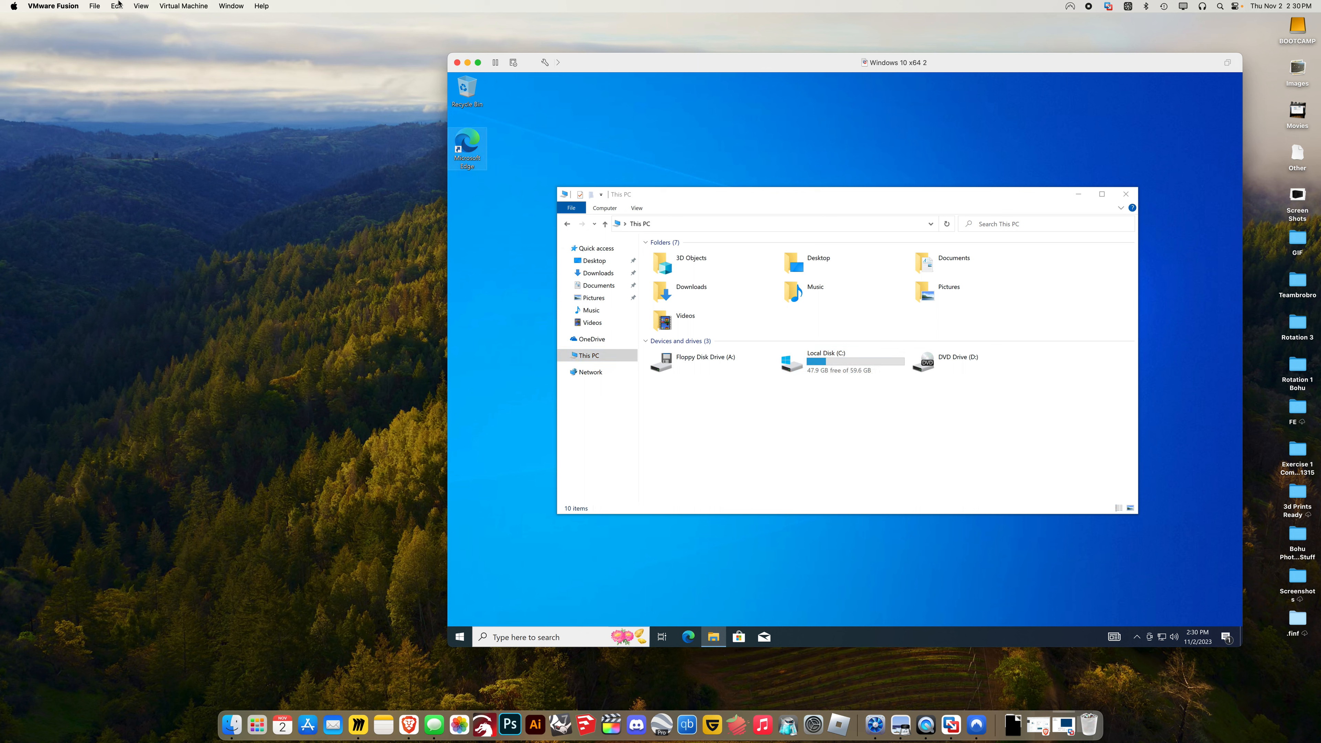
{"action": "left_click", "coordinate": [169, 6]}
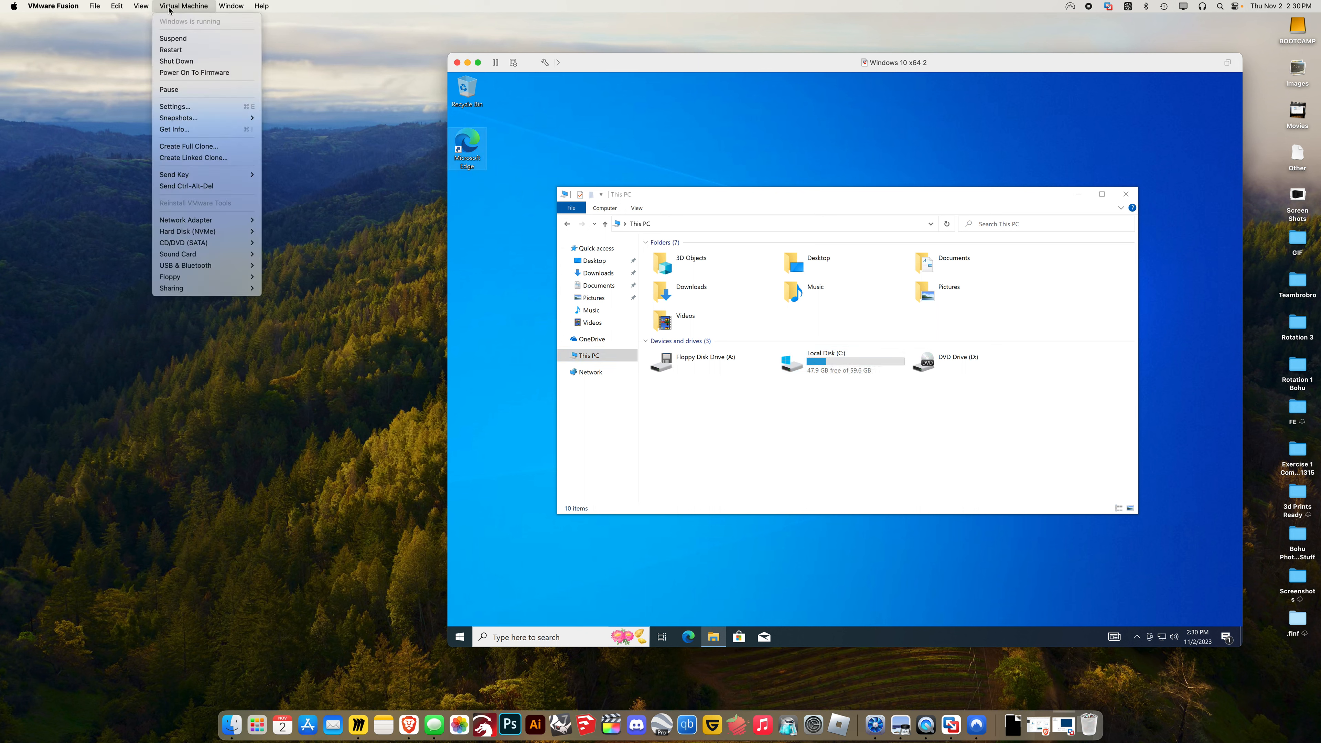
Try connecting the My Passport drive via Virtual Machine > USB & Bluetooth, dismiss the failure, close This PC
{"action": "mouse_move", "coordinate": [189, 269]}
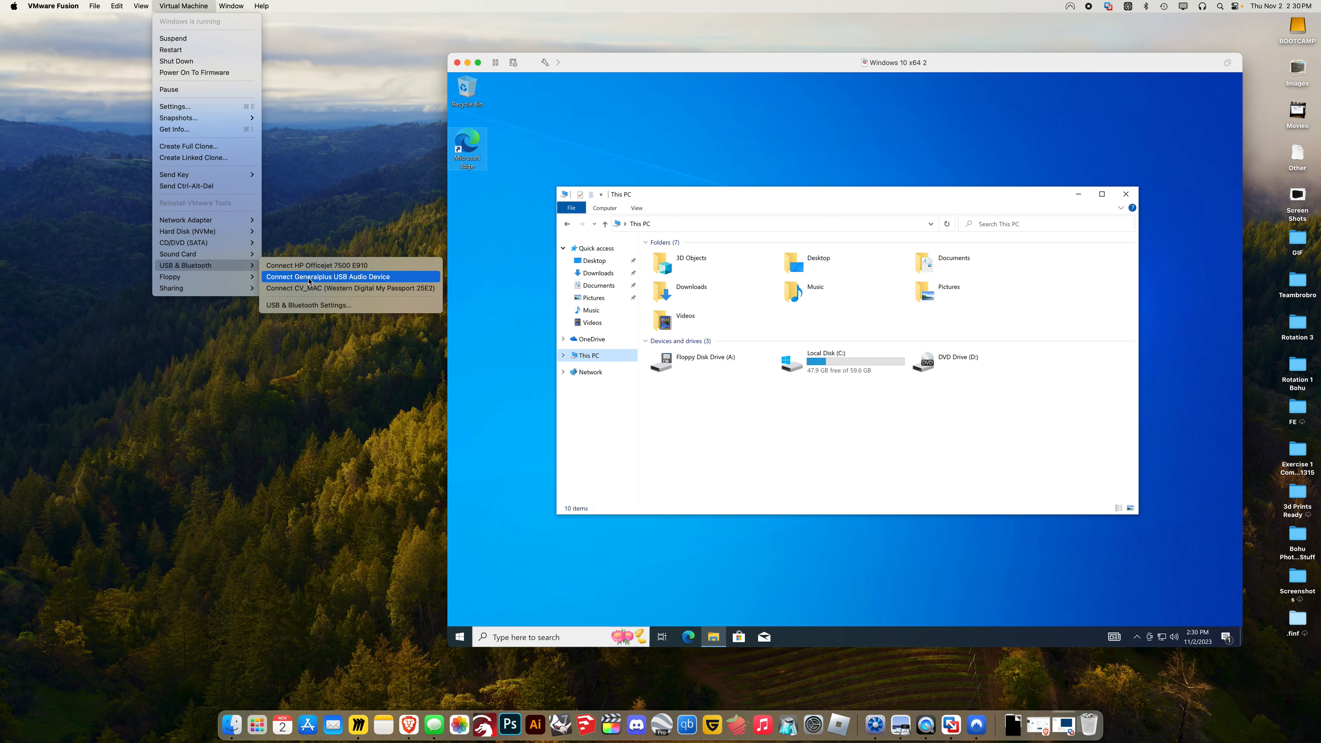
{"action": "left_click", "coordinate": [320, 289]}
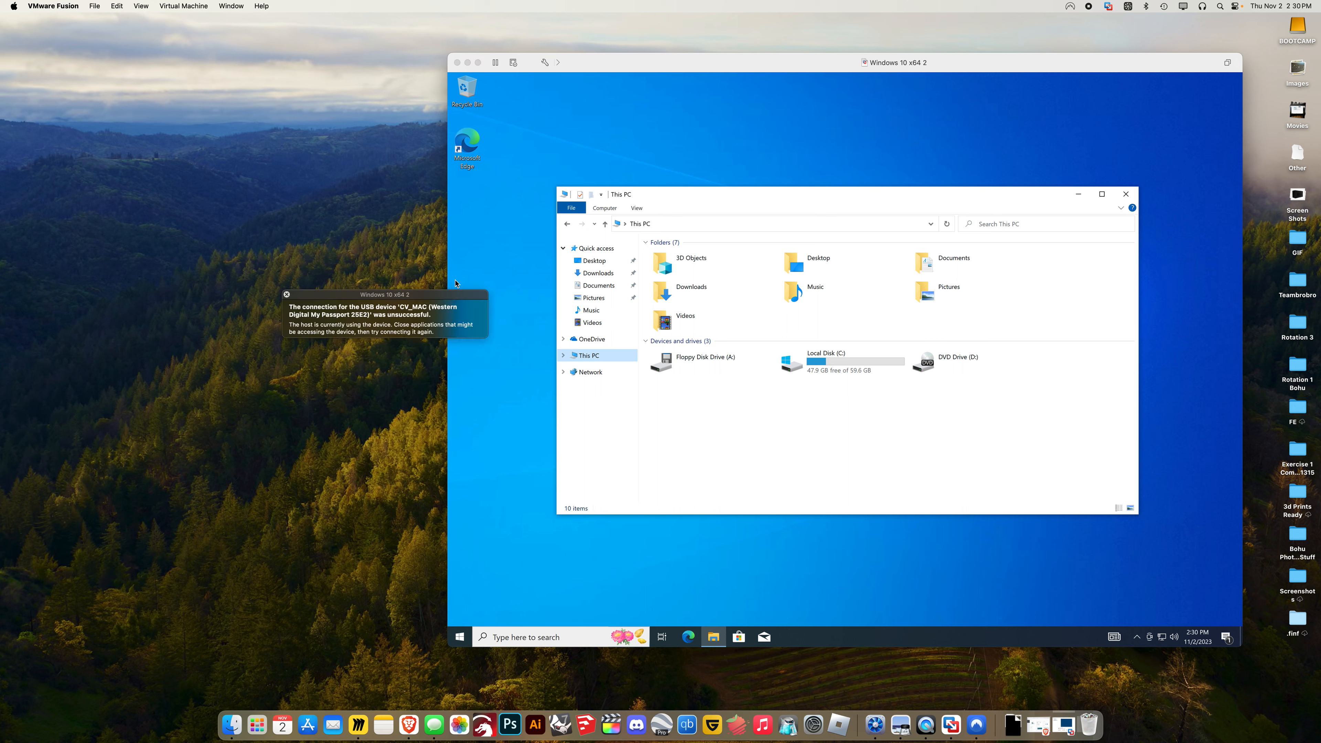
{"action": "left_click", "coordinate": [286, 295]}
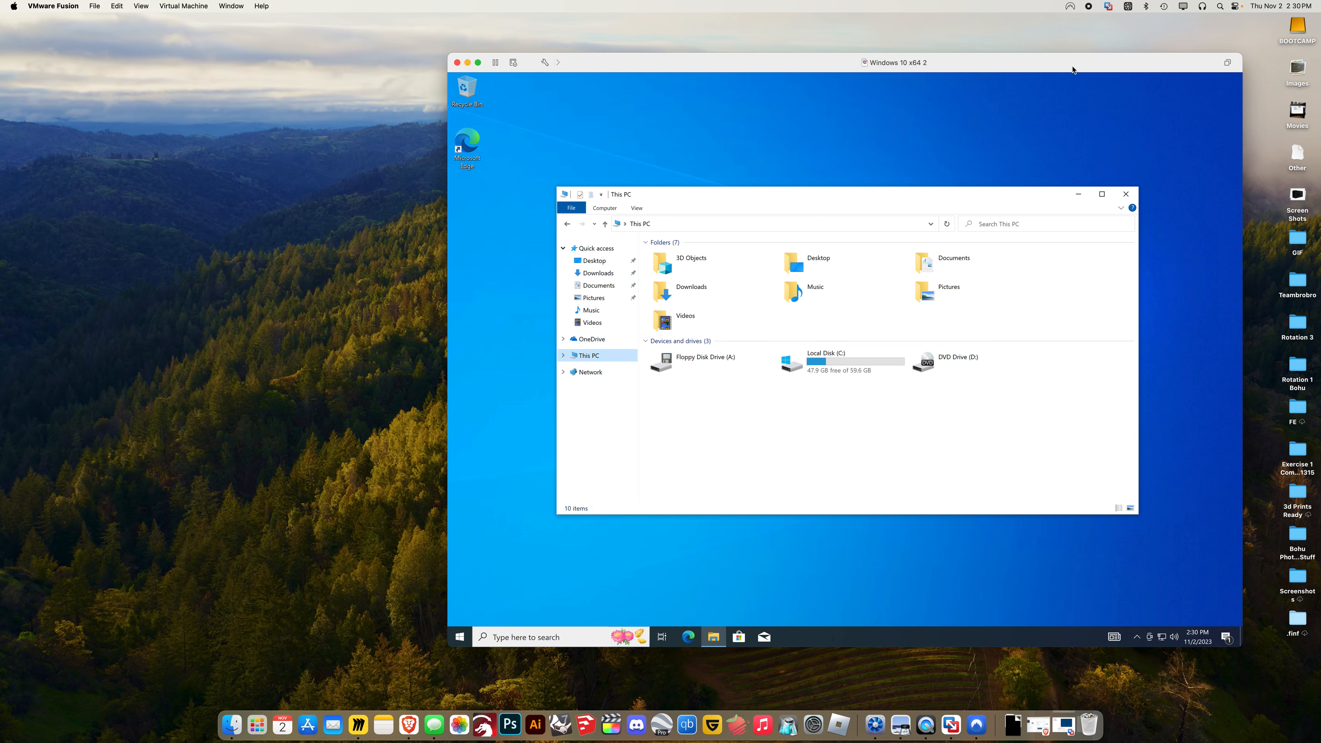
{"action": "left_click_drag", "start_coordinate": [1062, 68], "coordinate": [915, 85]}
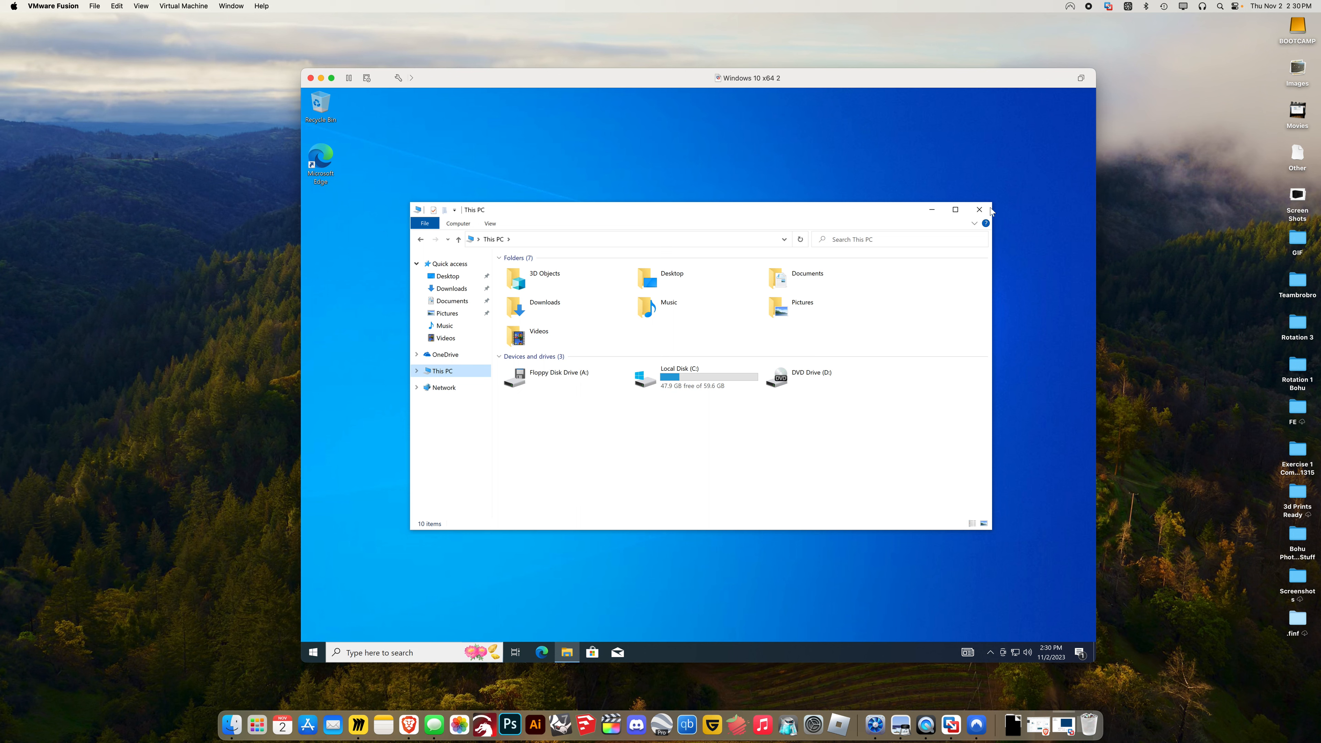
{"action": "left_click", "coordinate": [980, 210]}
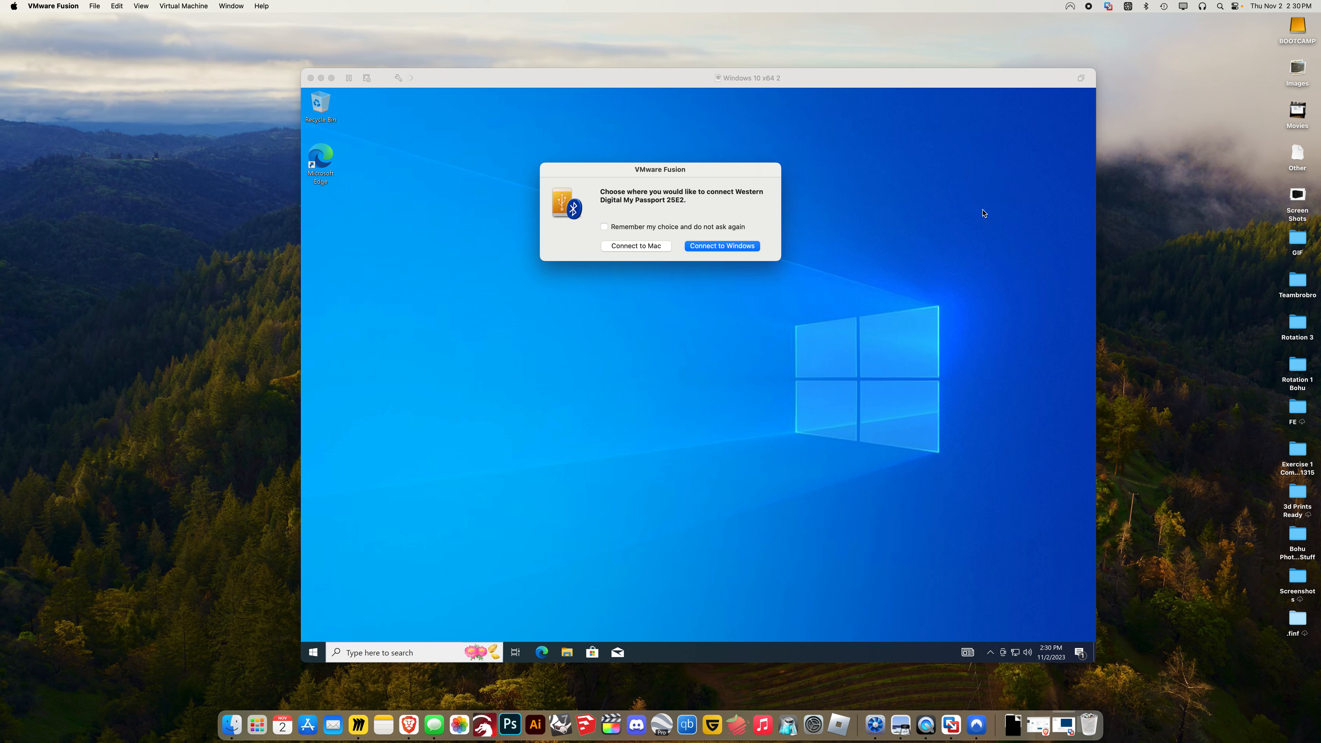
Retry connecting the My Passport drive to Windows from the prompt and the Virtual Machine menu
{"action": "left_click", "coordinate": [737, 247]}
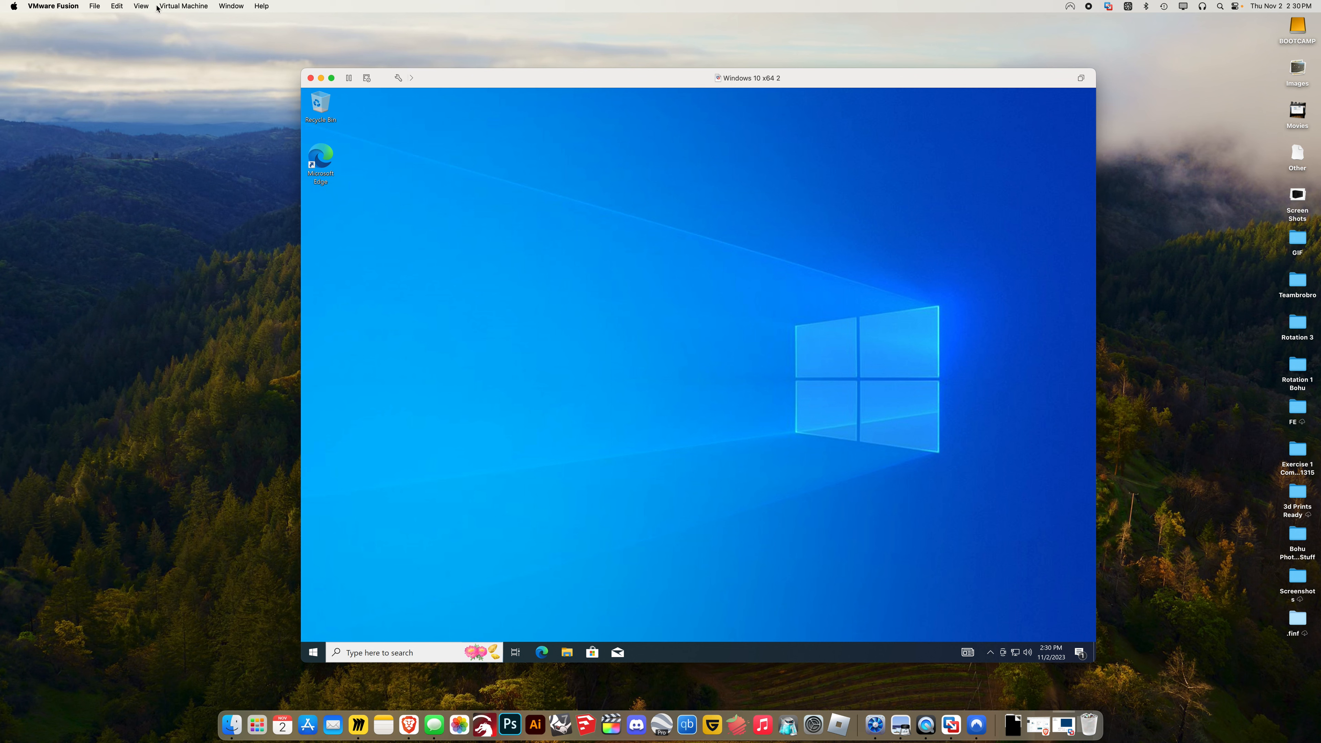
{"action": "left_click", "coordinate": [169, 7]}
{"action": "mouse_move", "coordinate": [203, 265]}
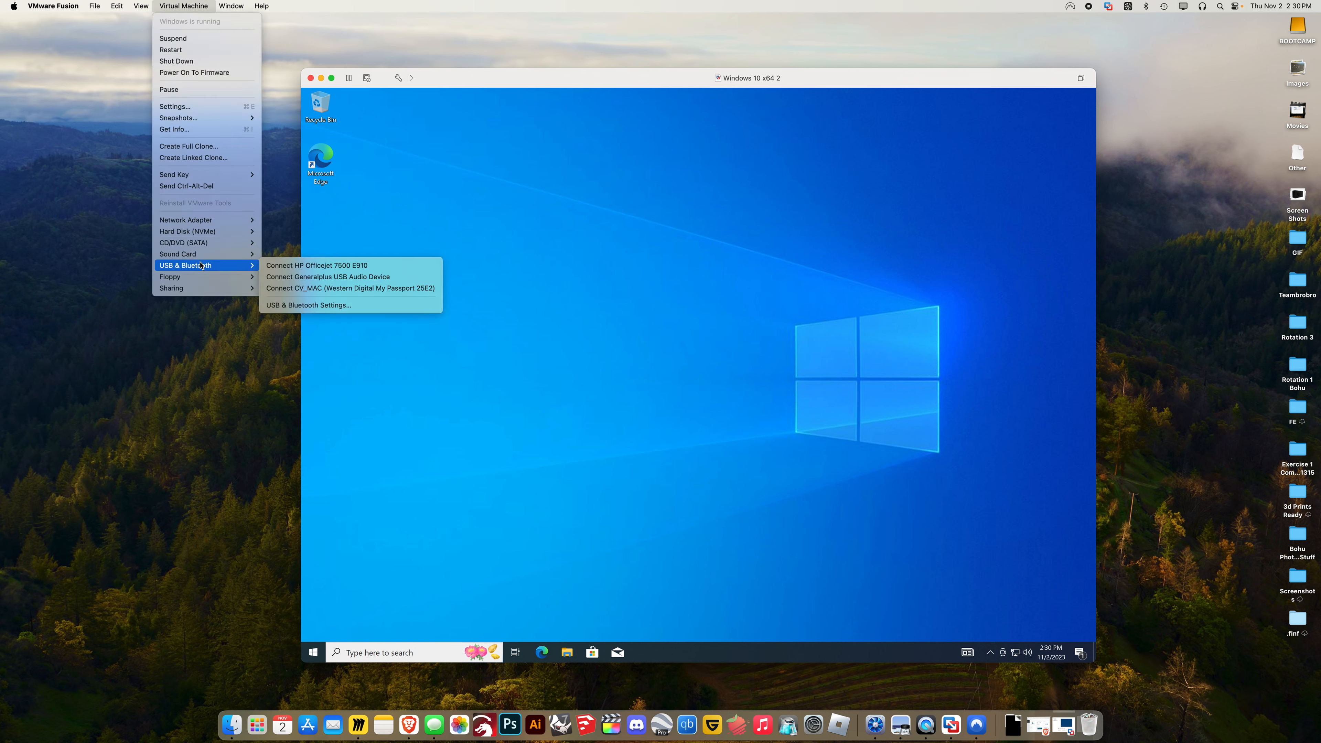
{"action": "left_click", "coordinate": [324, 288]}
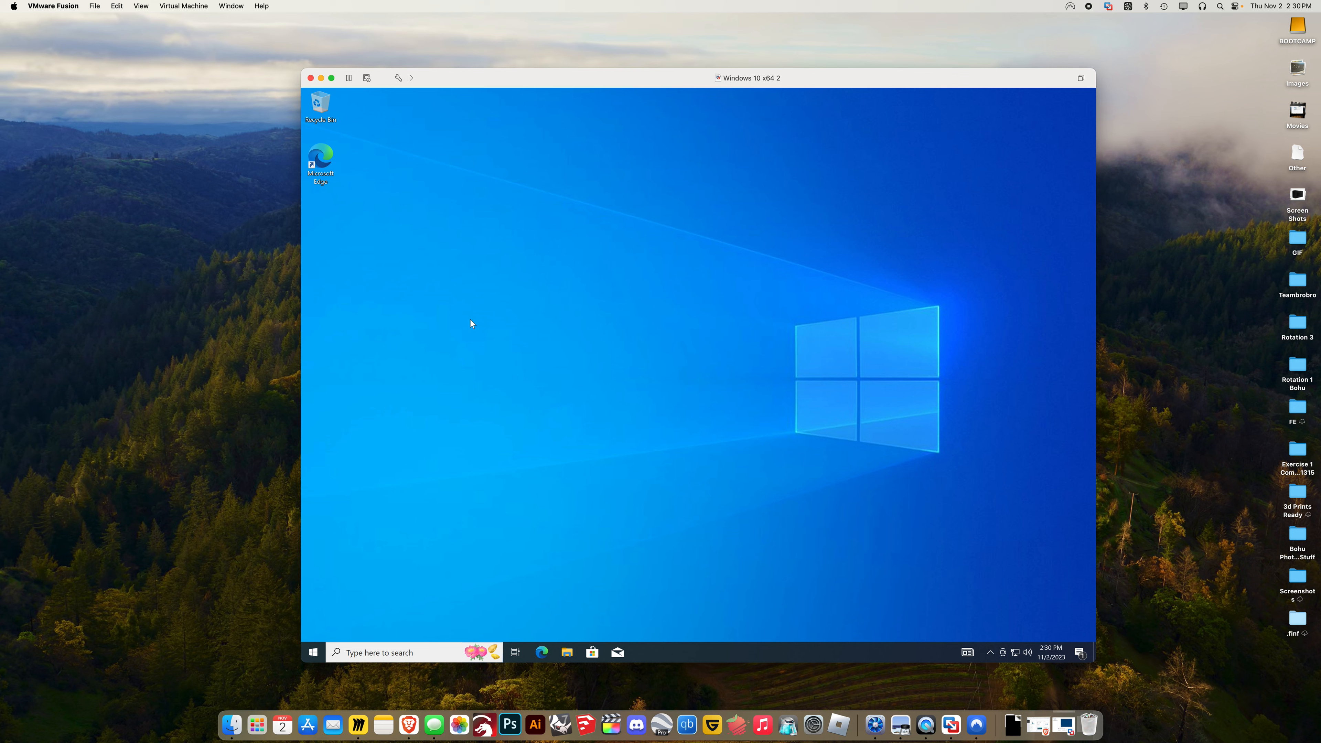
{"action": "left_click", "coordinate": [567, 652]}
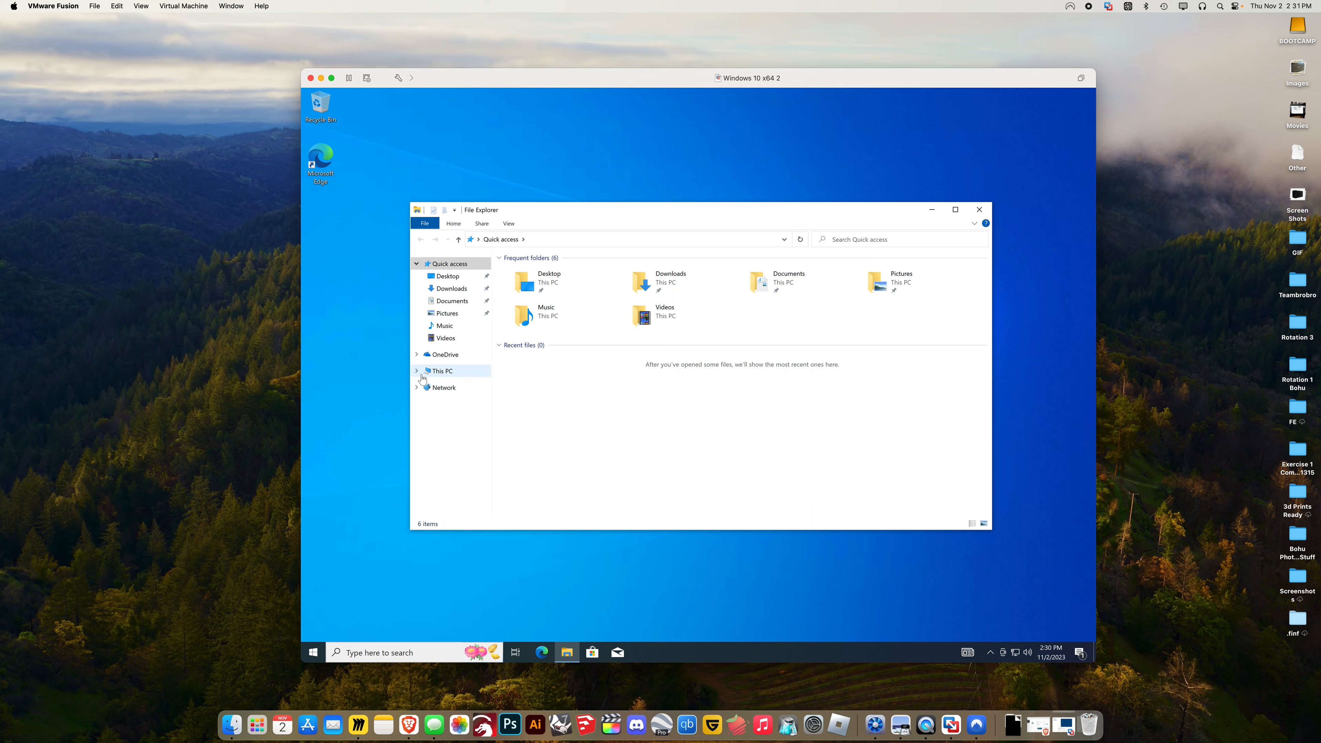
Switch File Explorer to This PC, still without My Passport, and dismiss the USB failure notices
{"action": "left_click", "coordinate": [442, 371]}
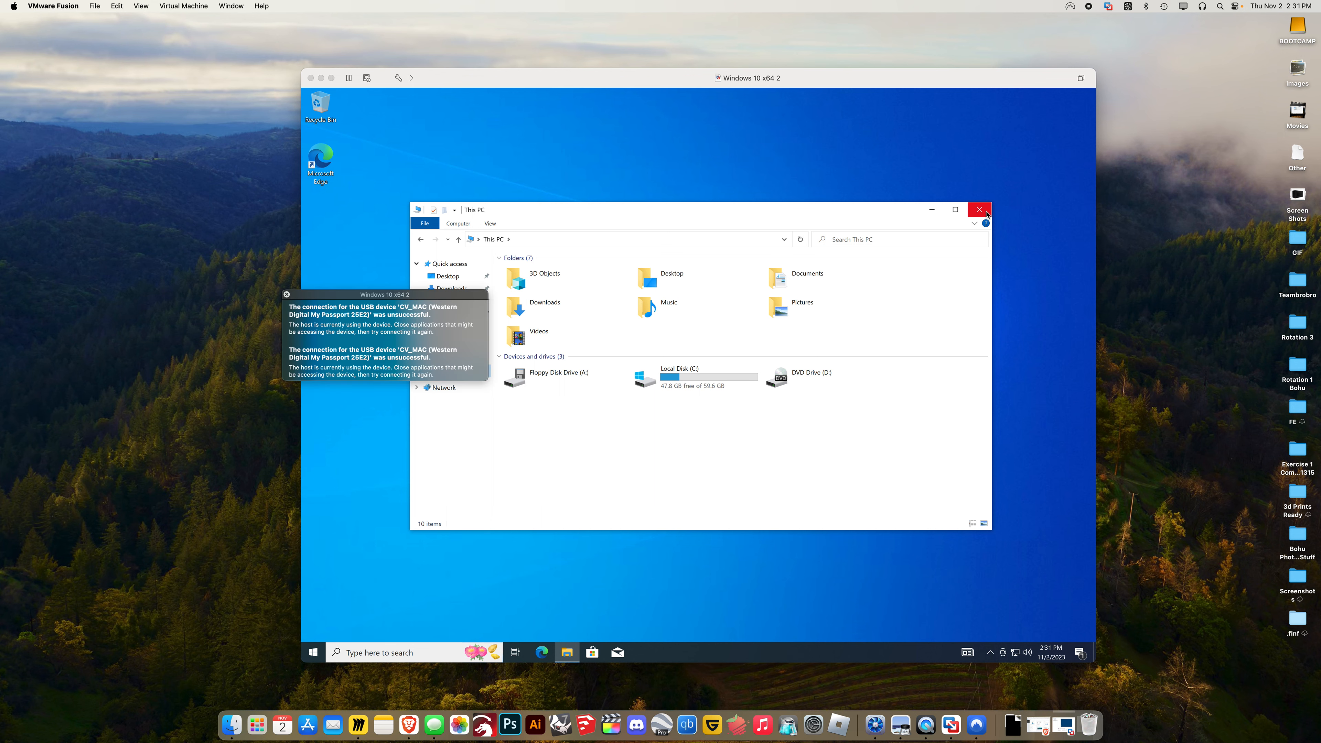
{"action": "left_click", "coordinate": [287, 294]}
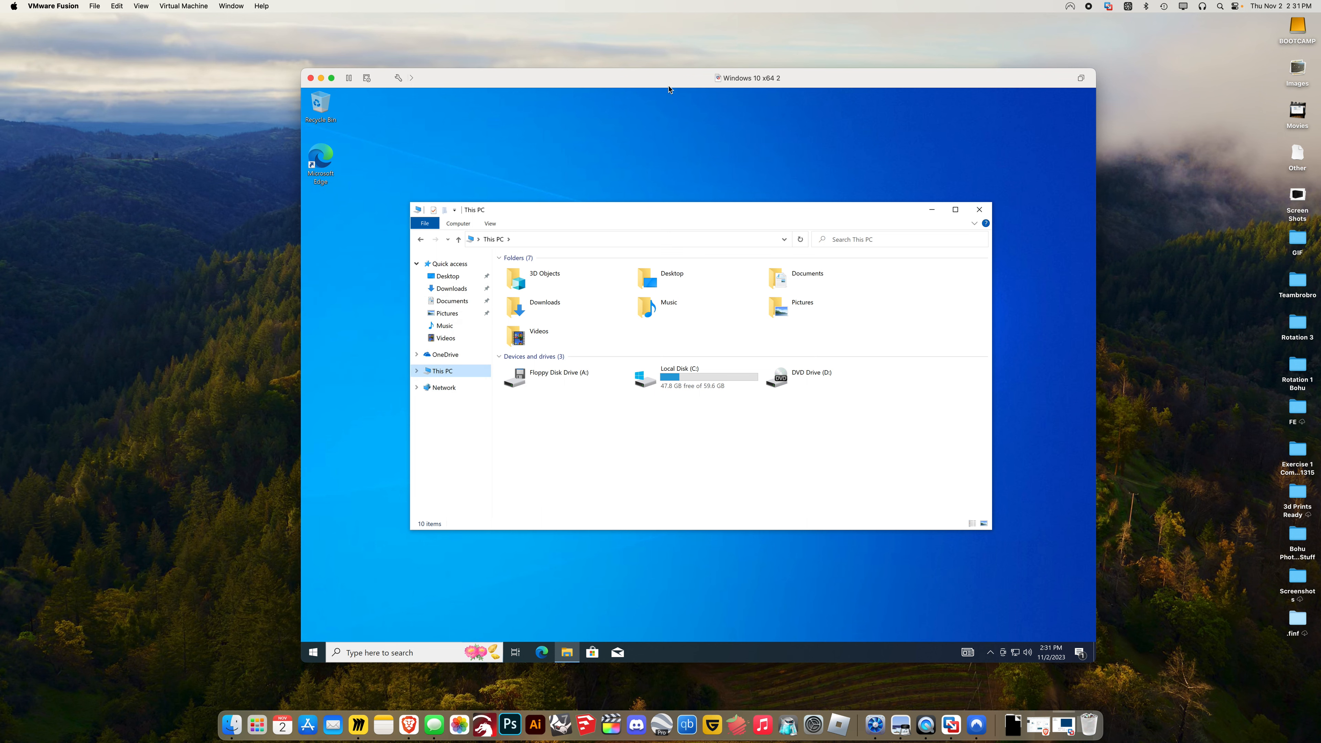
{"action": "mouse_move", "coordinate": [670, 89]}
{"action": "left_mouse_down"}
{"action": "mouse_move", "coordinate": [629, 151]}
{"action": "mouse_move", "coordinate": [654, 118]}
{"action": "mouse_move", "coordinate": [653, 87]}
{"action": "left_mouse_up"}
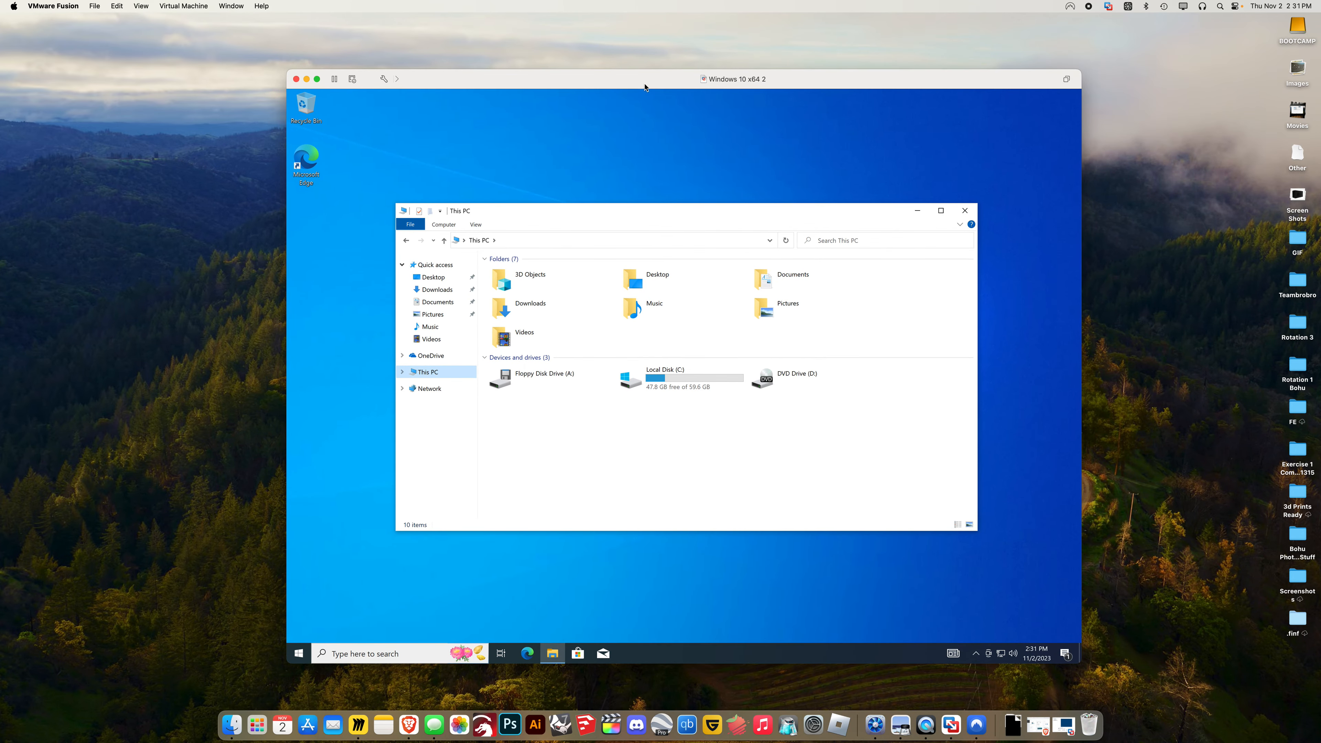
{"action": "left_click", "coordinate": [383, 79]}
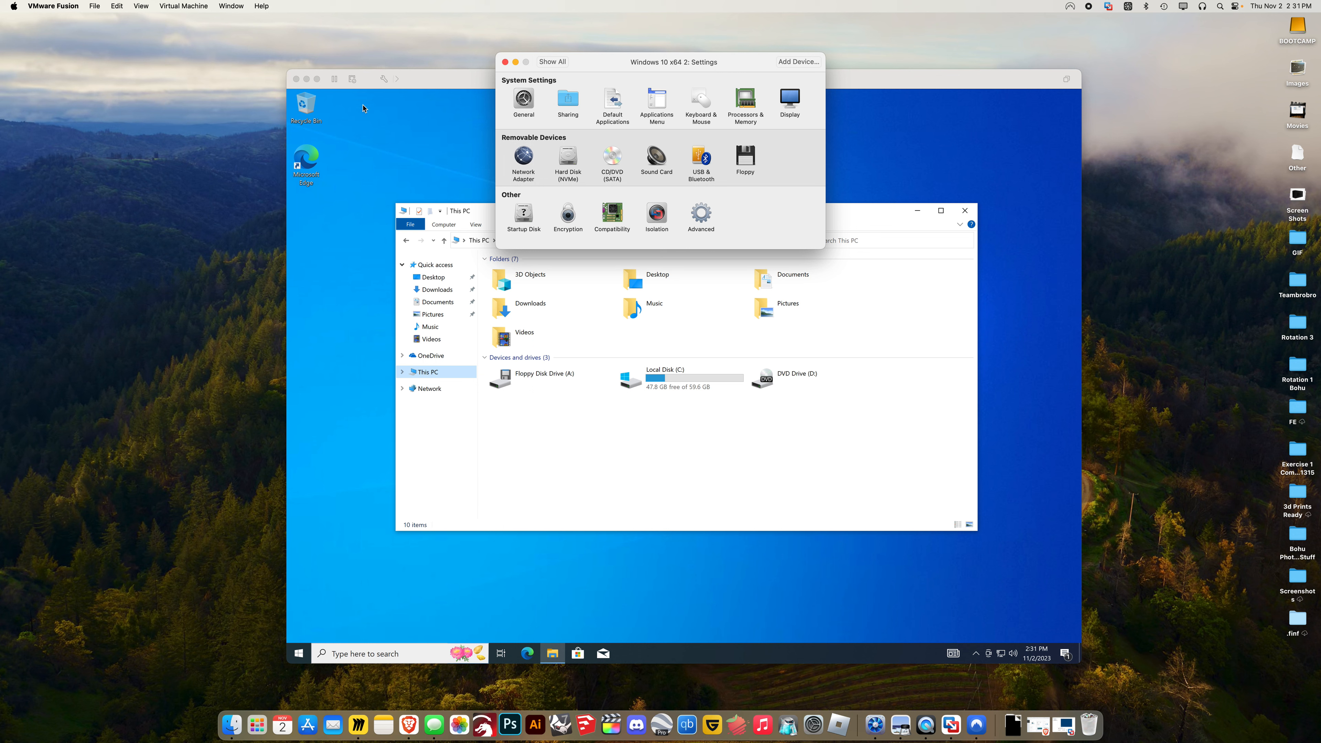
Check Processors & Memory: 2 processor cores and 2048 MB, unchangeable while the VM runs
{"action": "left_click_drag", "start_coordinate": [580, 54], "coordinate": [664, 168]}
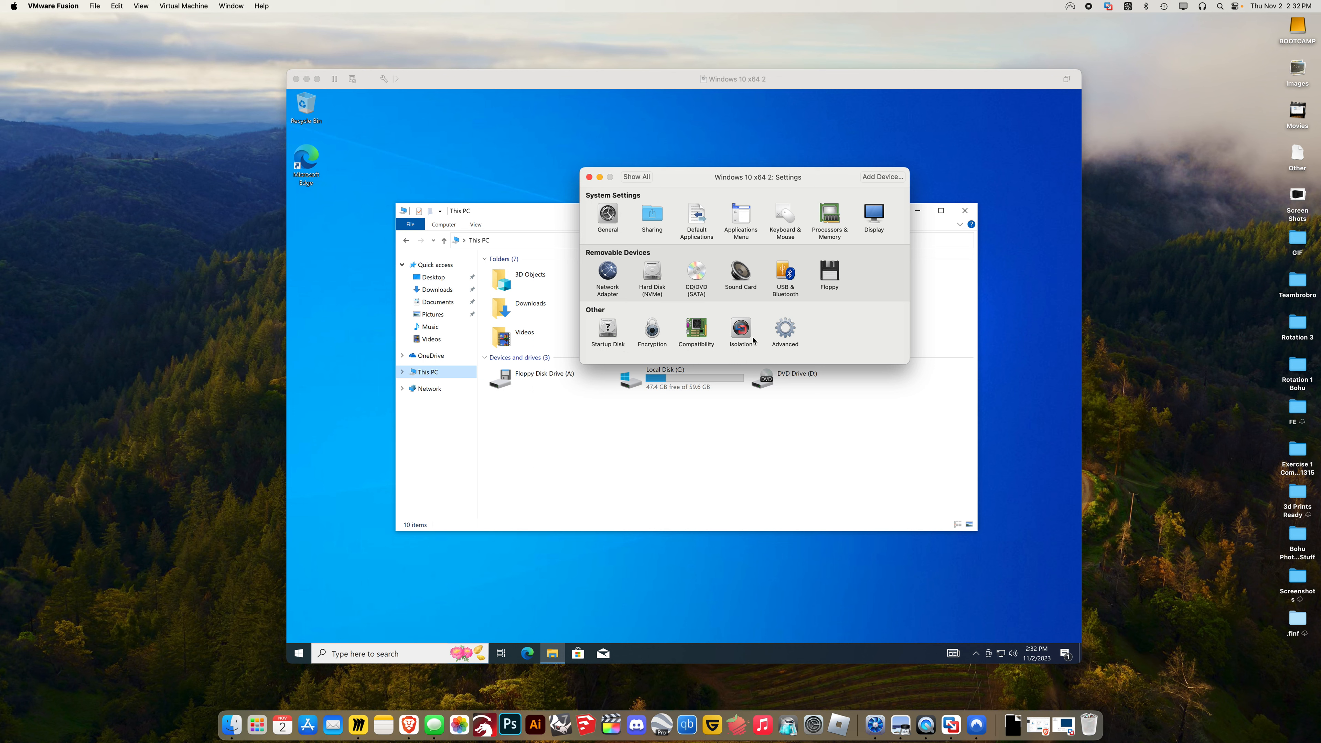
{"action": "left_click", "coordinate": [831, 214]}
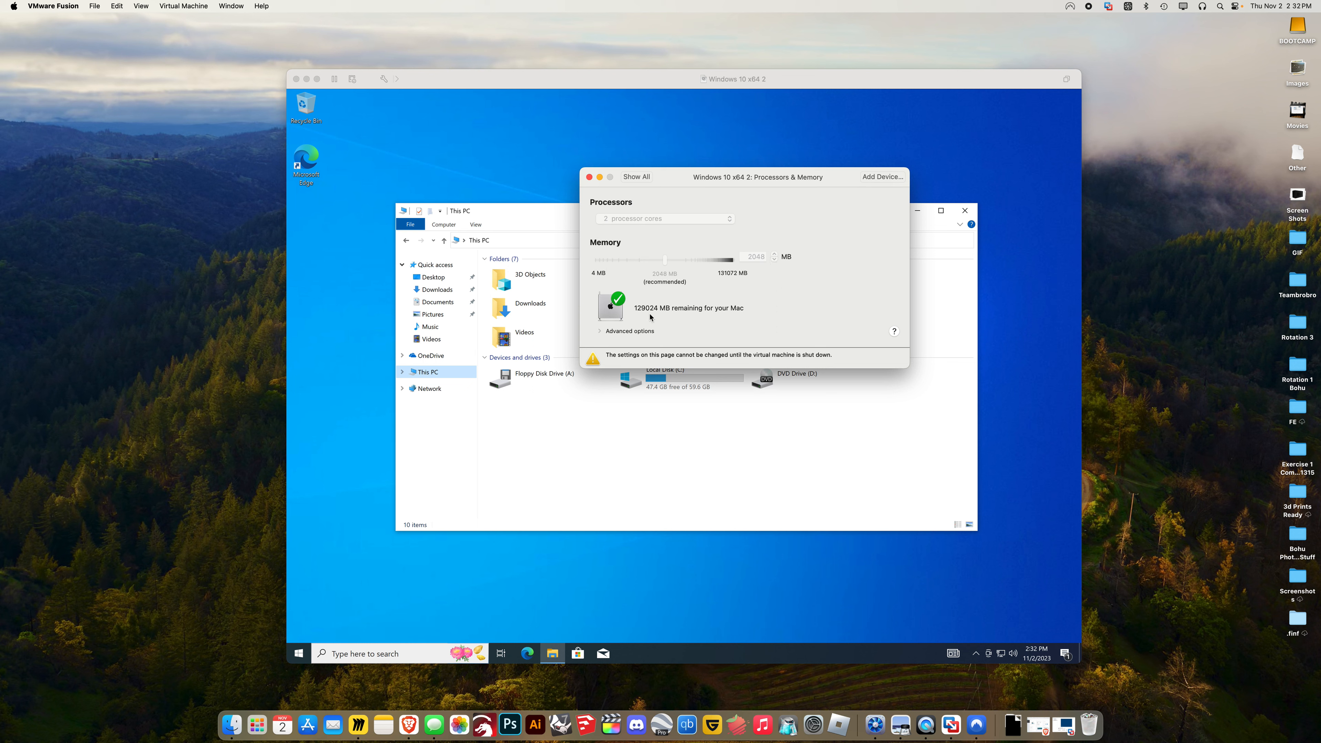
{"action": "left_click", "coordinate": [498, 393]}
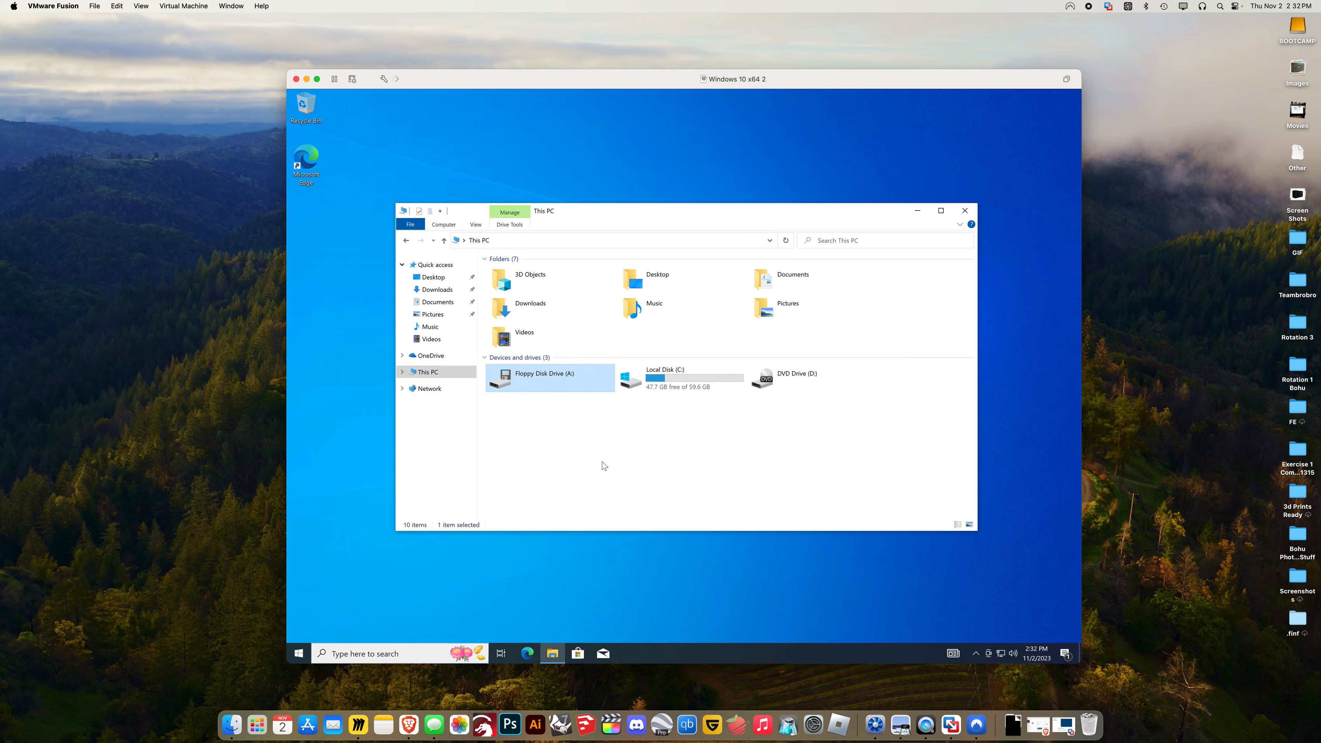
Shut down the Windows 10 guest via Start > Power > Shut down and reopen Processors & Memory
{"action": "left_click", "coordinate": [300, 654]}
{"action": "left_click", "coordinate": [300, 637]}
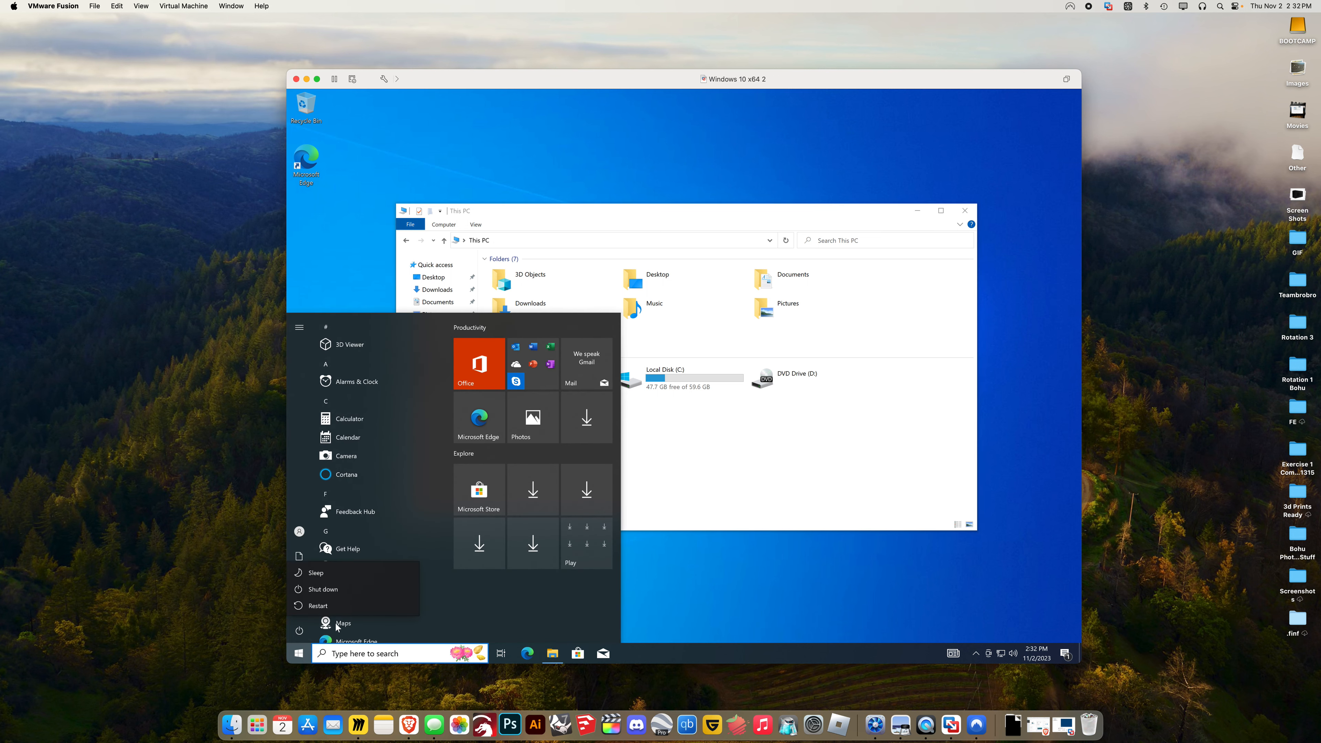
{"action": "left_click", "coordinate": [342, 594]}
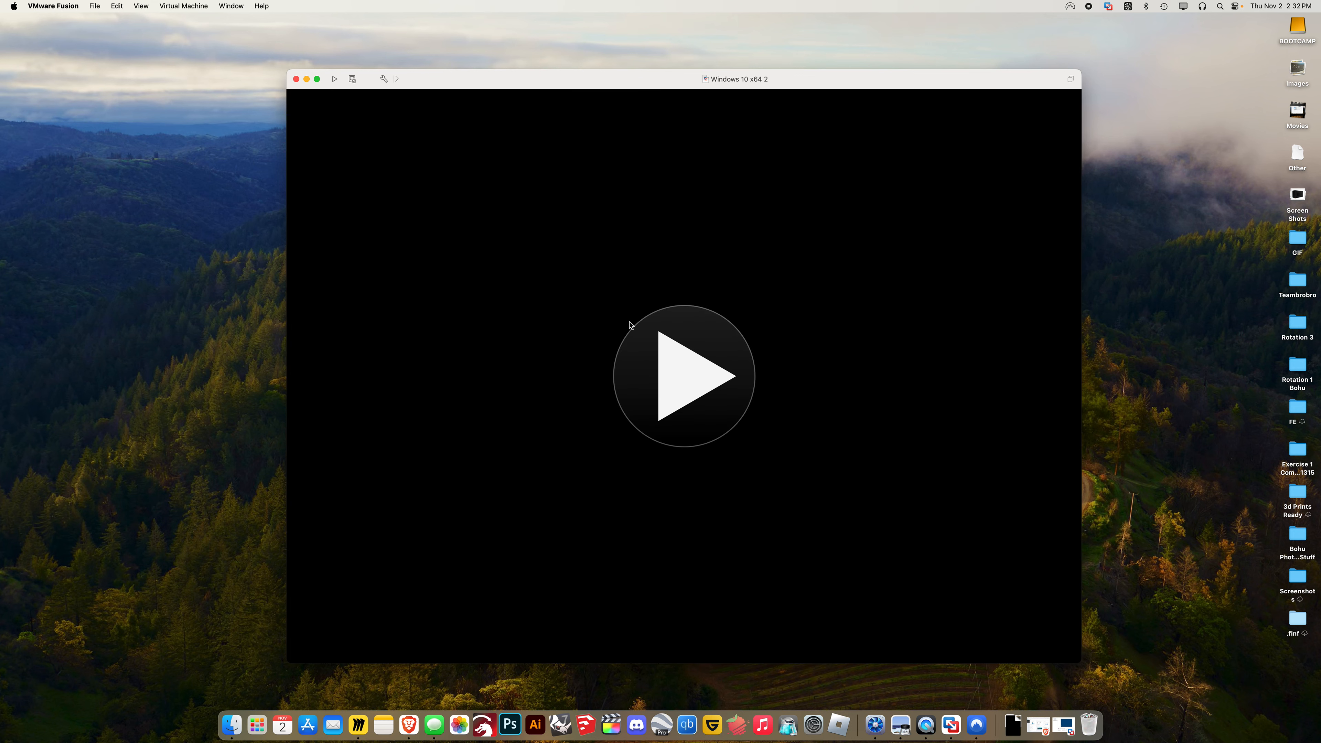
{"action": "left_click", "coordinate": [384, 79]}
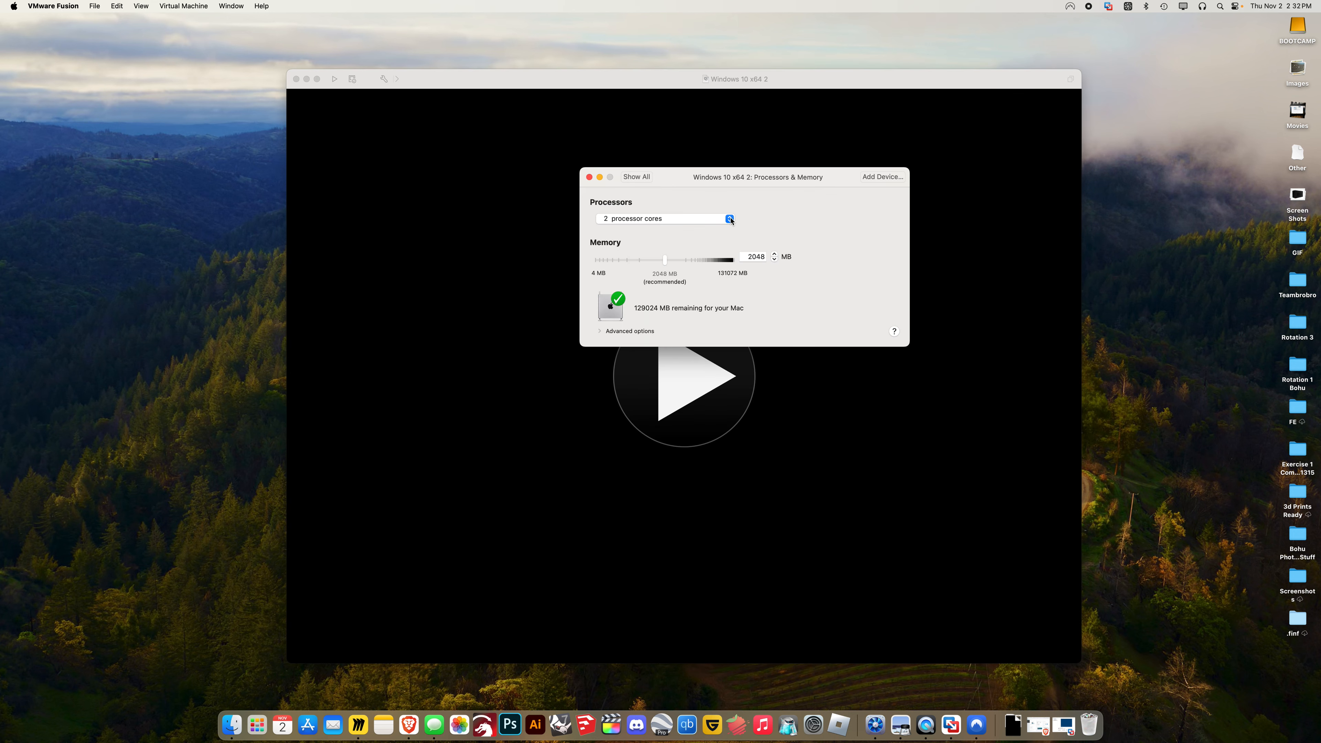
Assign 12 processor cores to the Windows 10 VM and drag its memory slider higher
{"action": "left_click", "coordinate": [731, 219]}
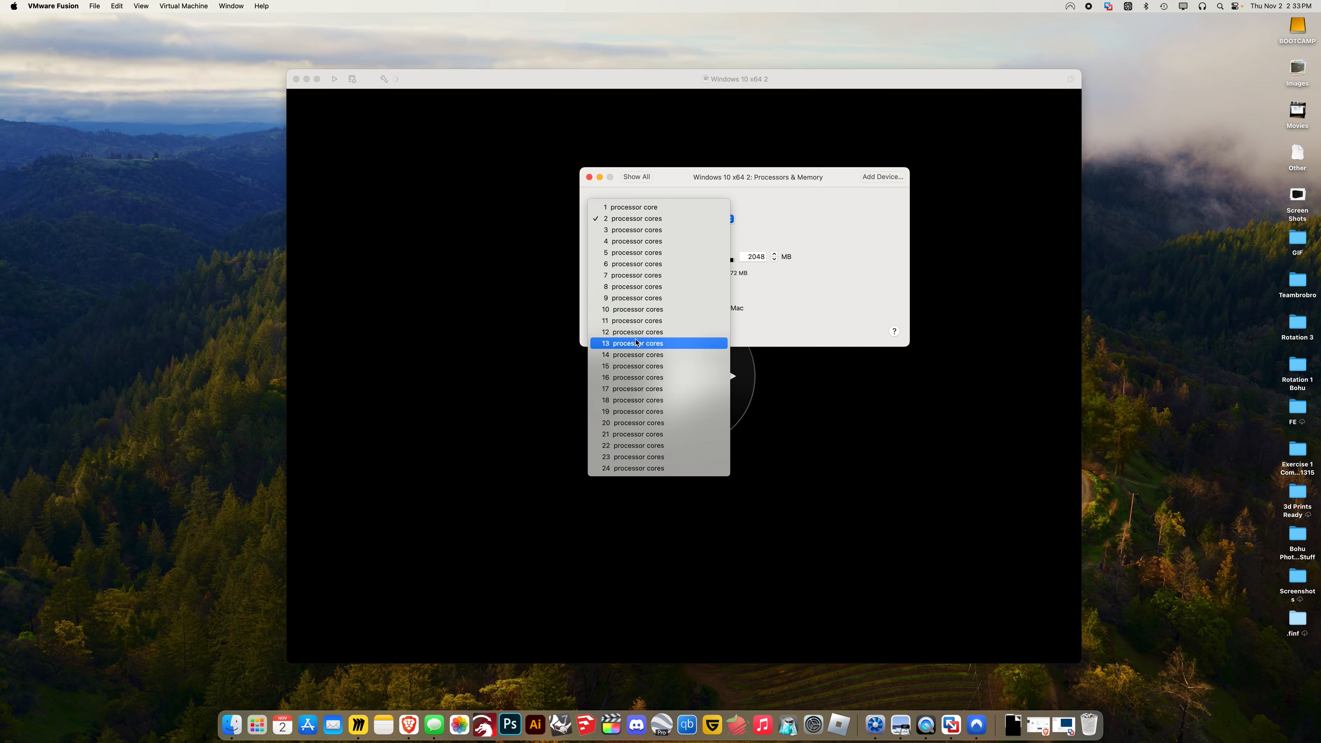
{"action": "left_click", "coordinate": [636, 332]}
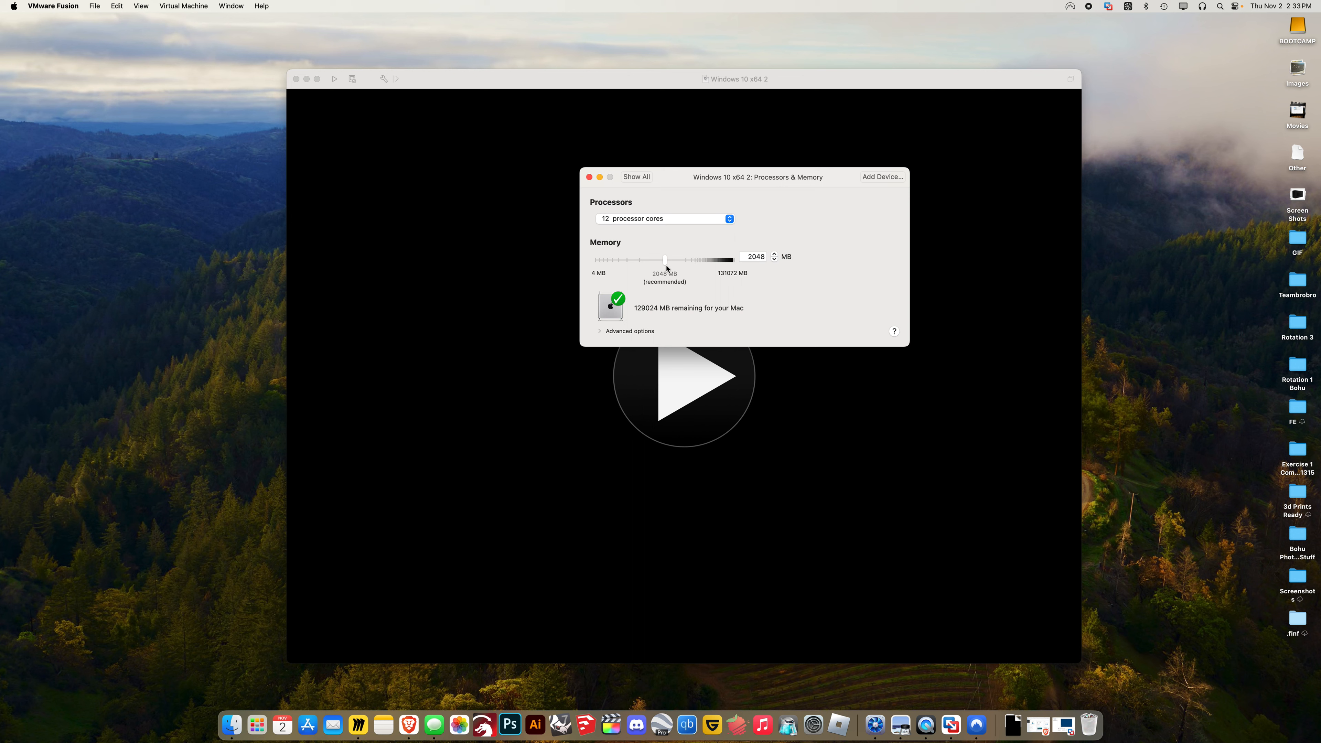
{"action": "left_click_drag", "start_coordinate": [665, 265], "coordinate": [726, 268]}
{"action": "left_click", "coordinate": [637, 176]}
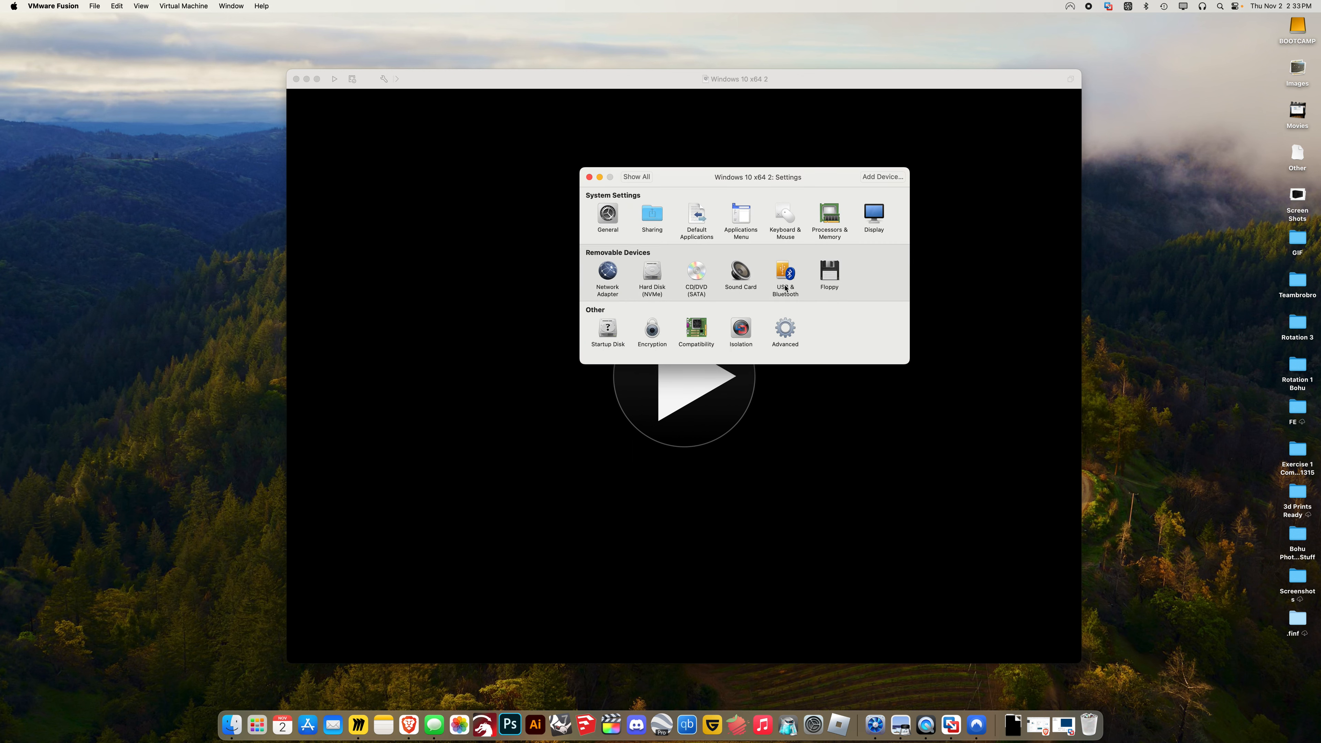
Keep the Display setting's shared graphics memory at the recommended 8192 MB
{"action": "left_click", "coordinate": [874, 220]}
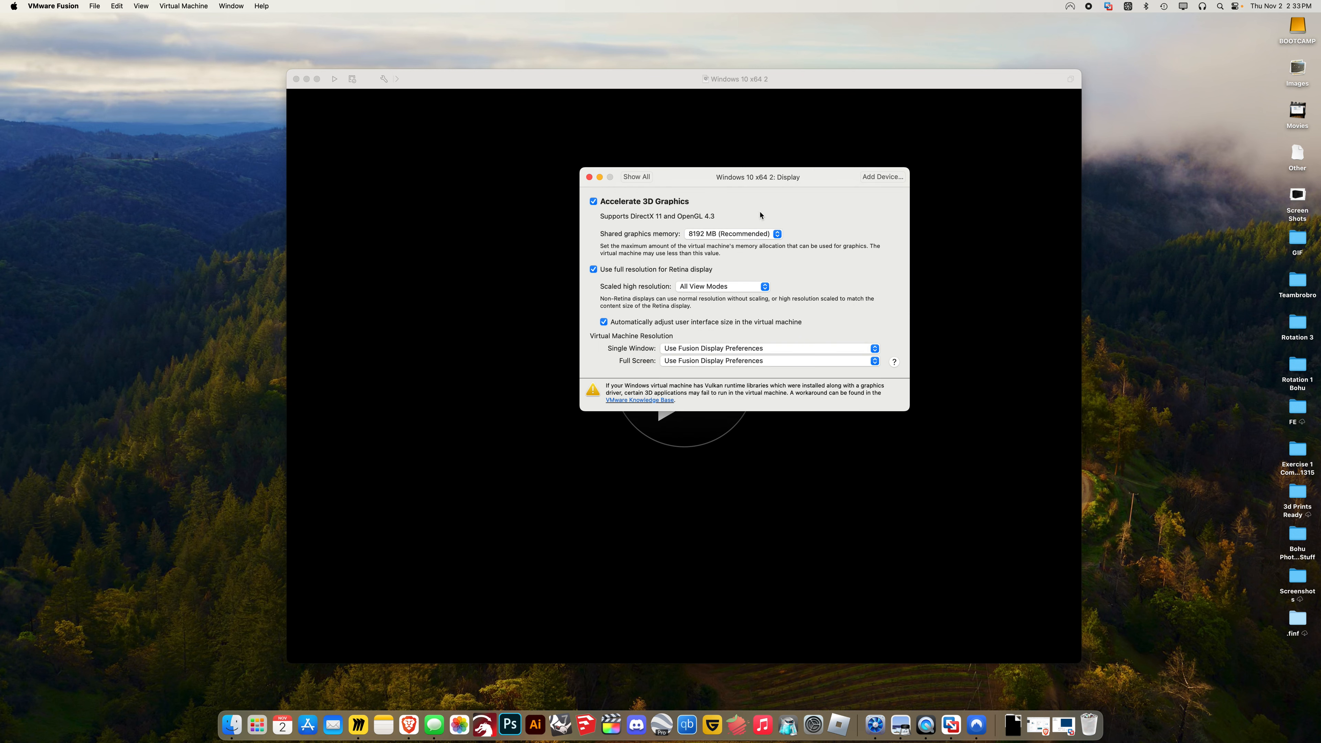
{"action": "left_click", "coordinate": [734, 235]}
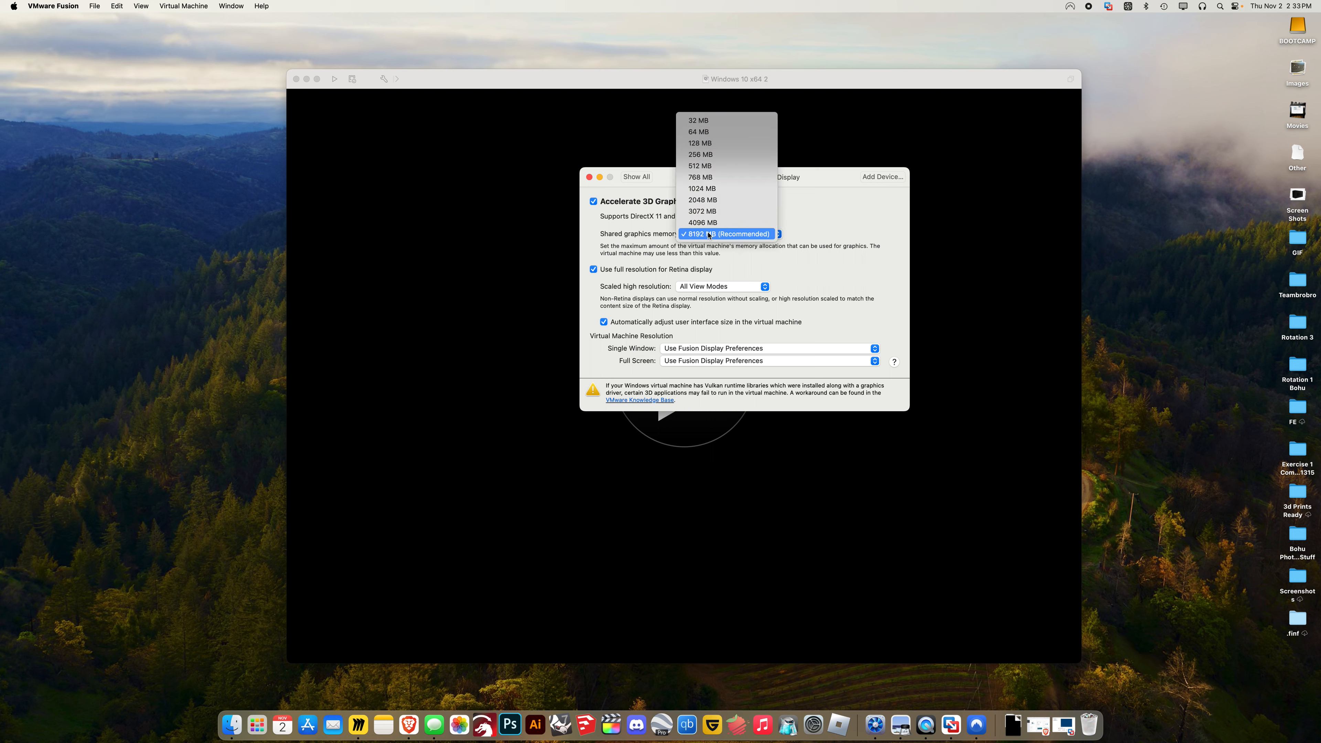
{"action": "left_click", "coordinate": [736, 235]}
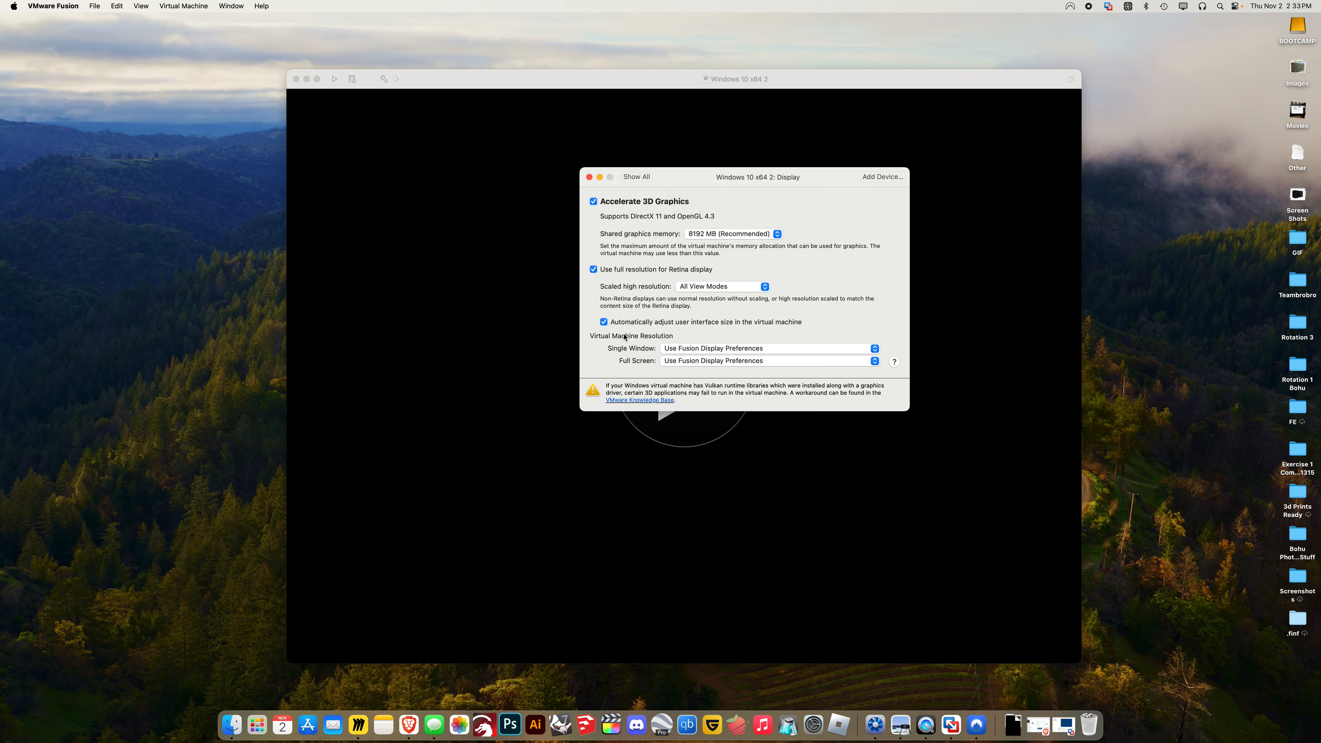
{"action": "left_click", "coordinate": [637, 176]}
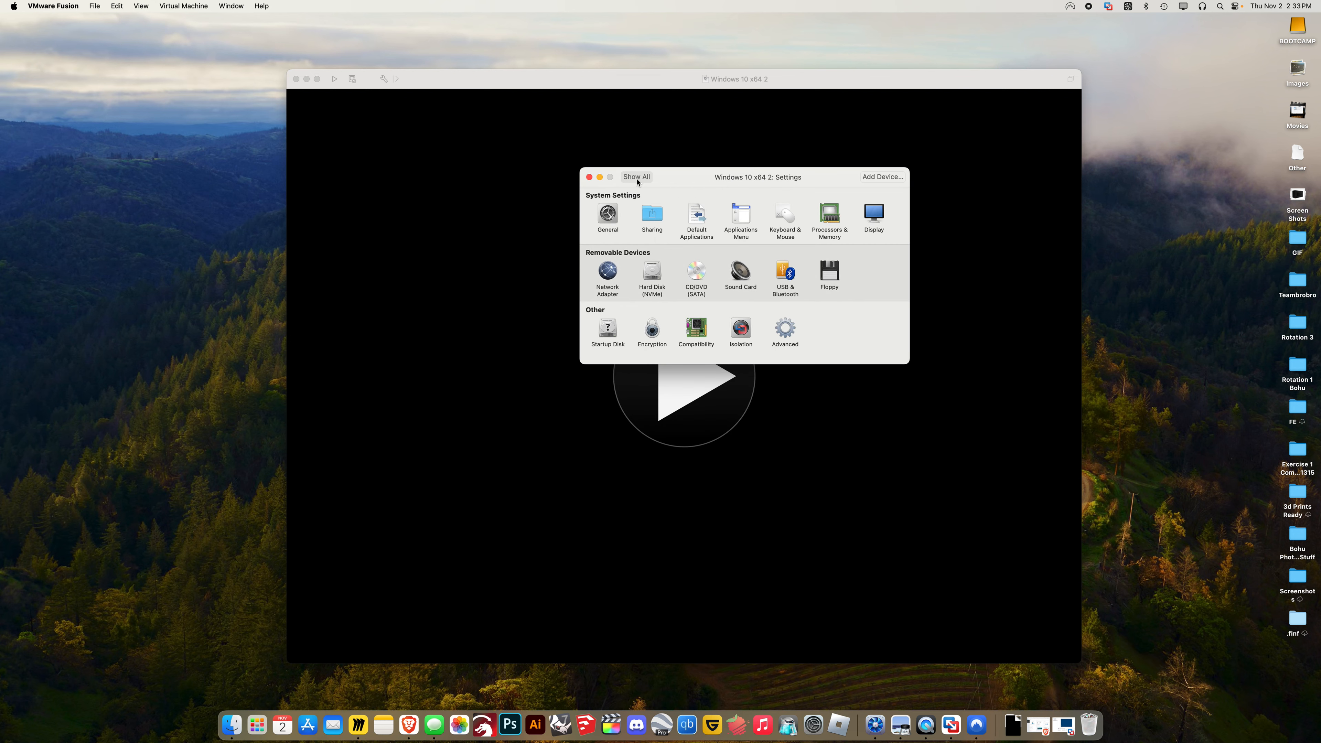
Review the Sharing settings, revisit Display, and close the VM settings window
{"action": "left_click", "coordinate": [653, 215]}
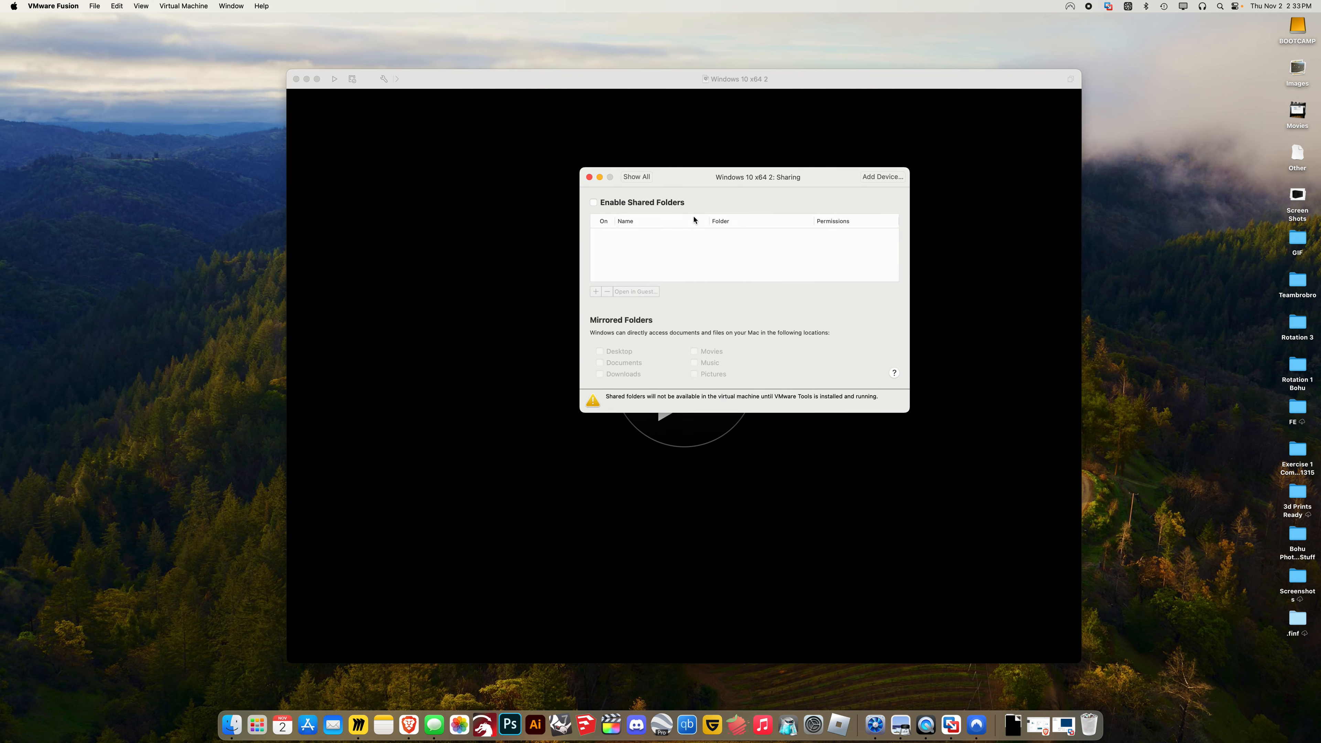
{"action": "left_click", "coordinate": [636, 177]}
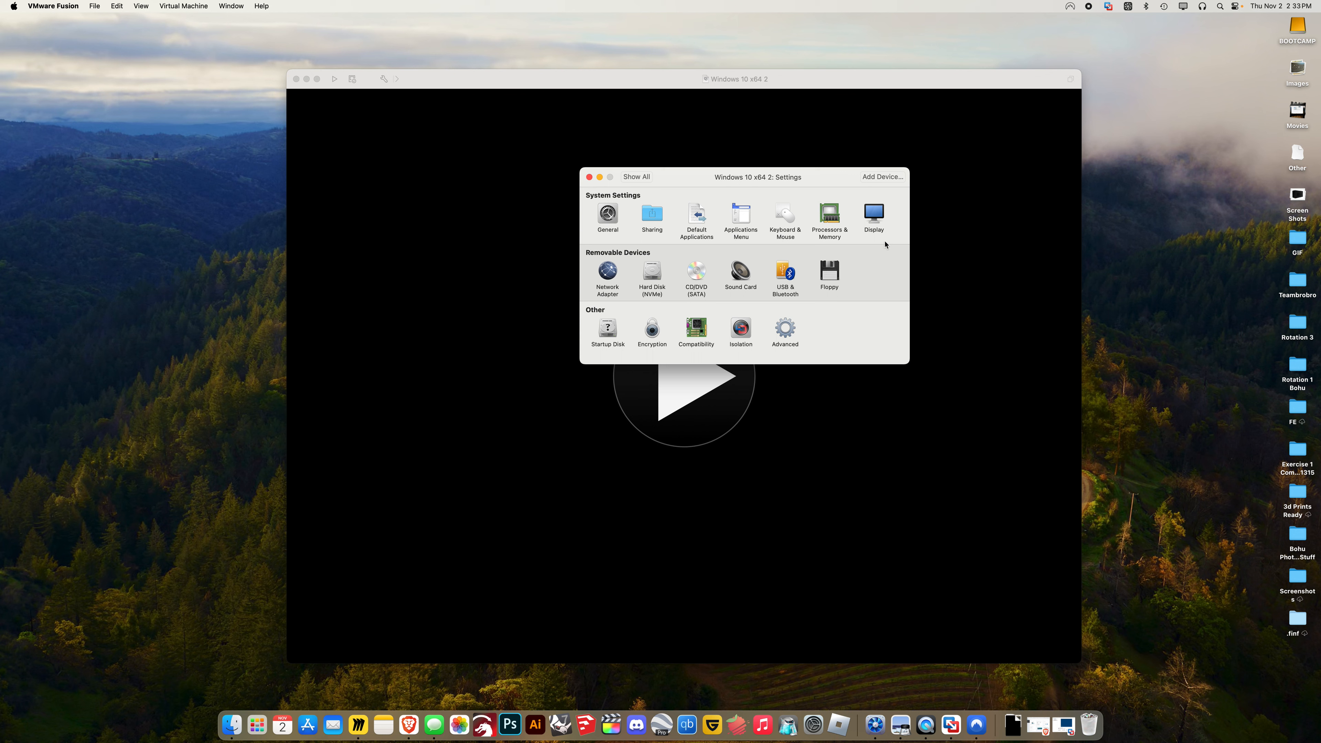
{"action": "left_click", "coordinate": [876, 220]}
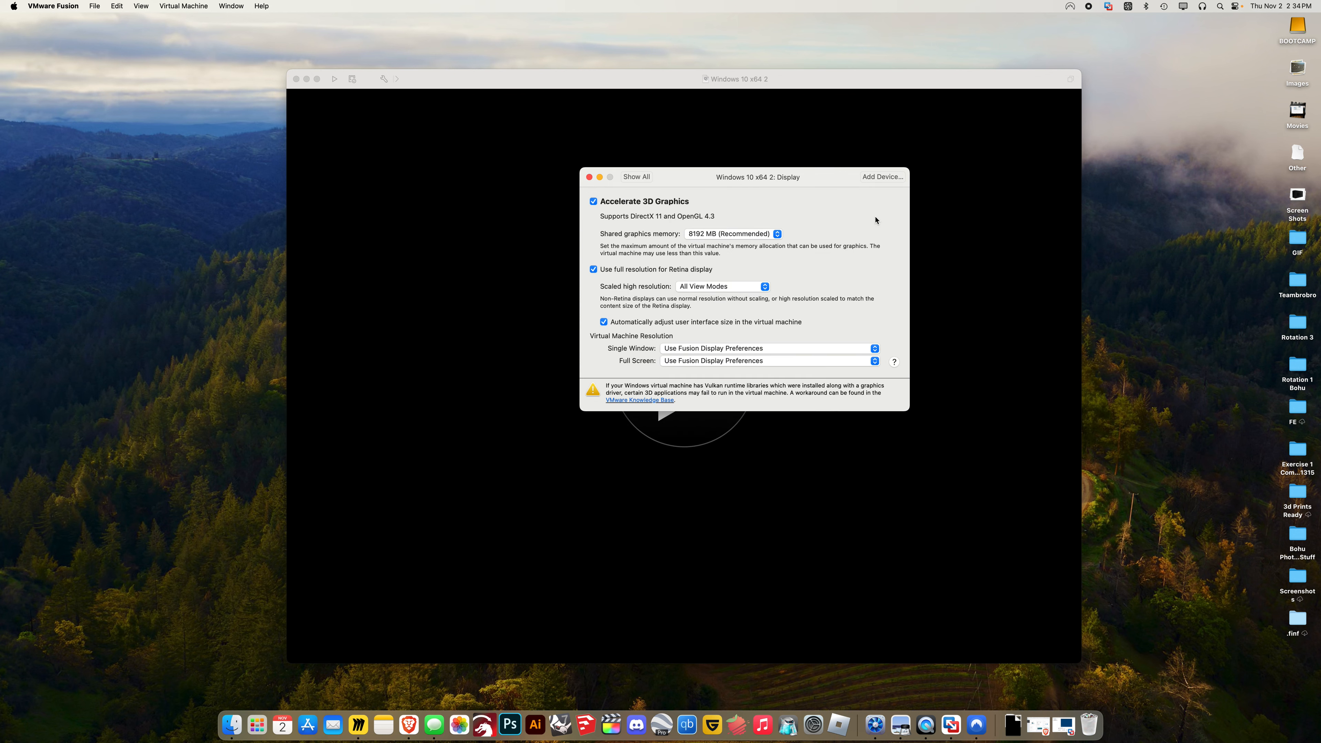
{"action": "left_click", "coordinate": [589, 177]}
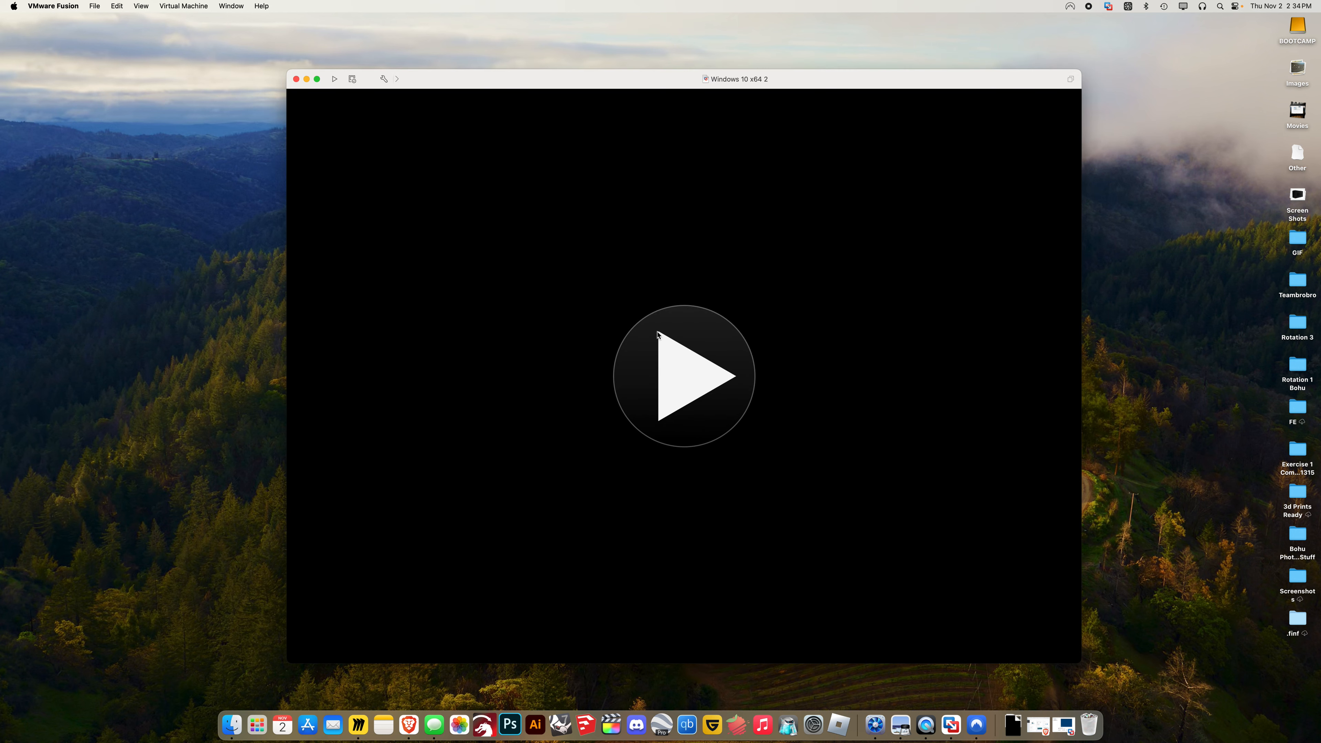
Power on the VM, answer Yes to the sata0:1 prompt, dismiss the USB notice, and enlarge the window
{"action": "left_click", "coordinate": [684, 371]}
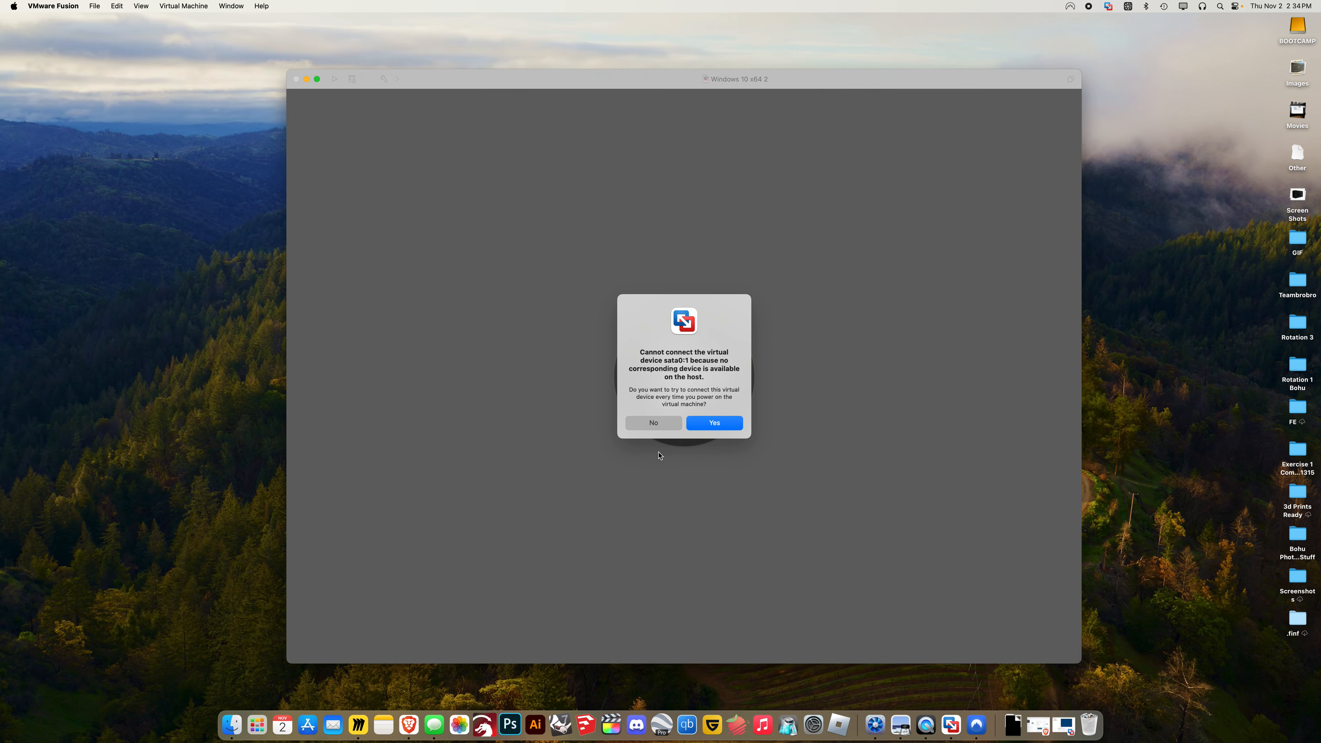
{"action": "left_click", "coordinate": [714, 423]}
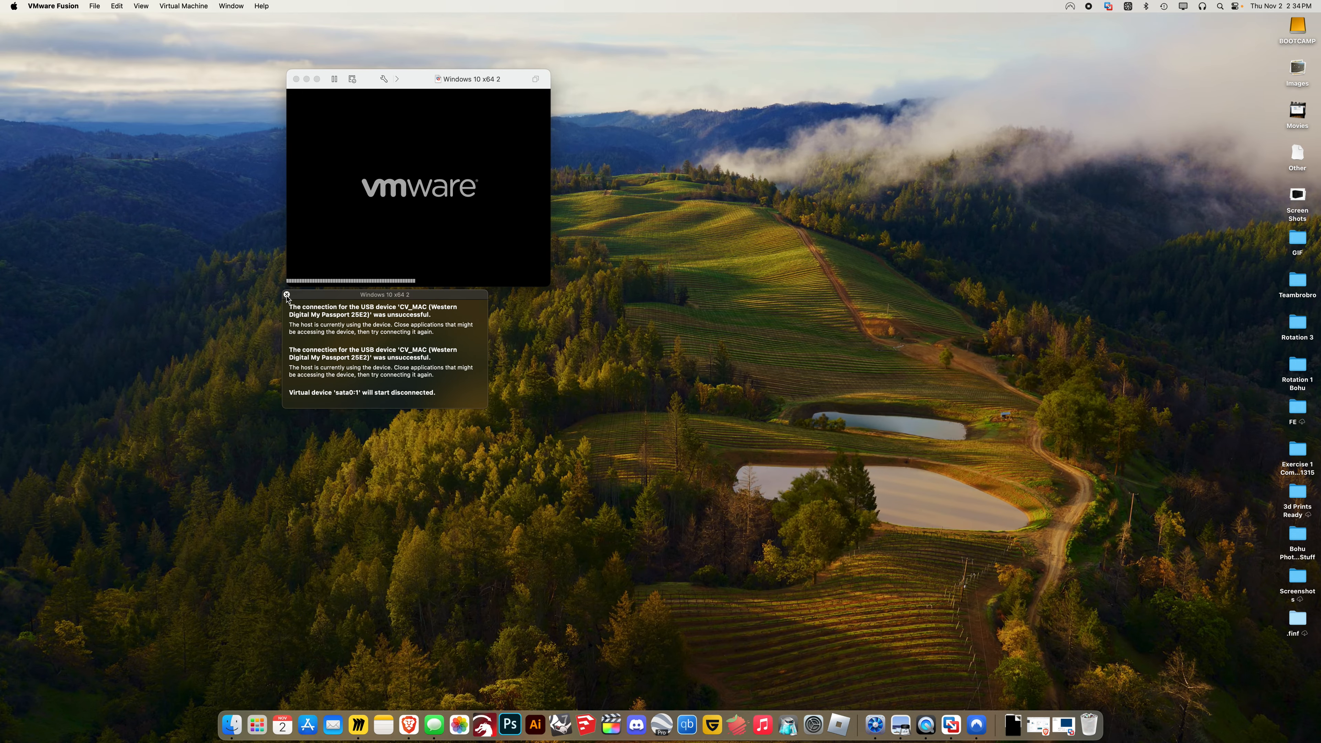
{"action": "left_click", "coordinate": [288, 294]}
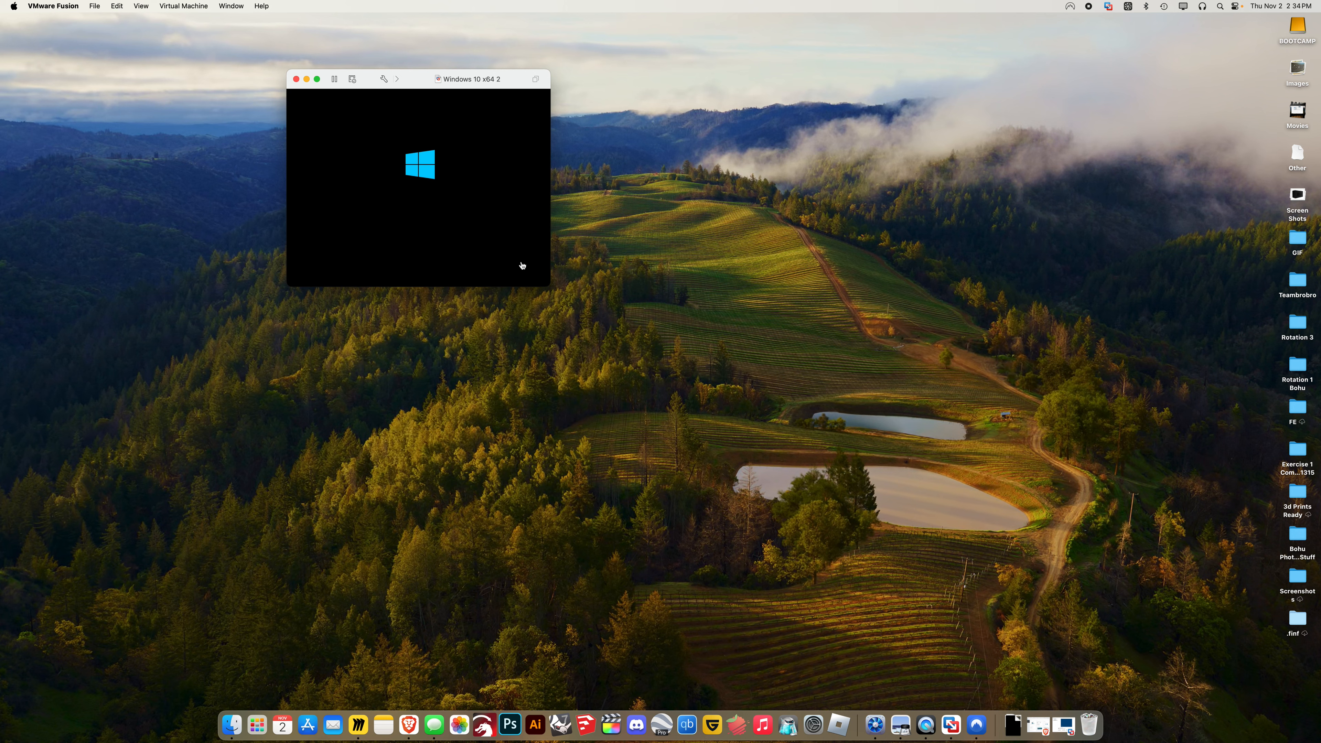
{"action": "left_click_drag", "start_coordinate": [551, 286], "coordinate": [1052, 667]}
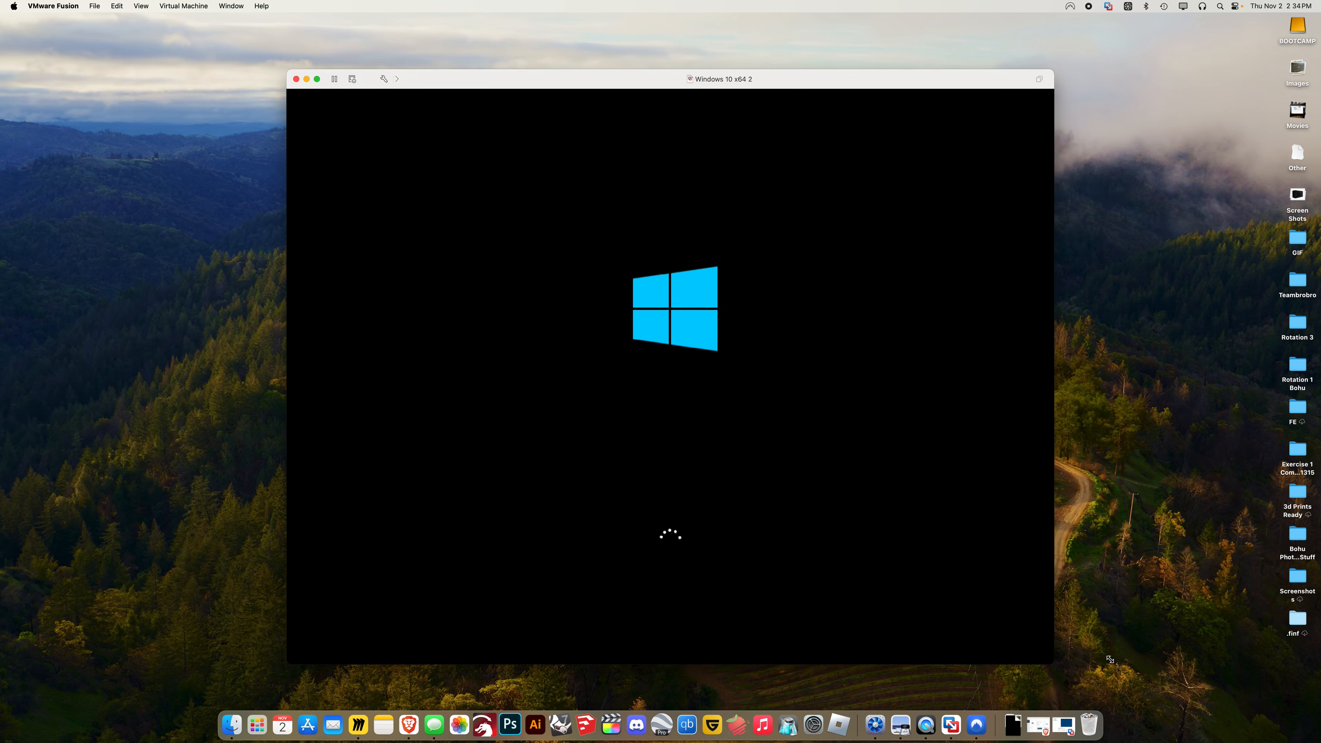
{"action": "left_click_drag", "start_coordinate": [726, 76], "coordinate": [810, 83]}
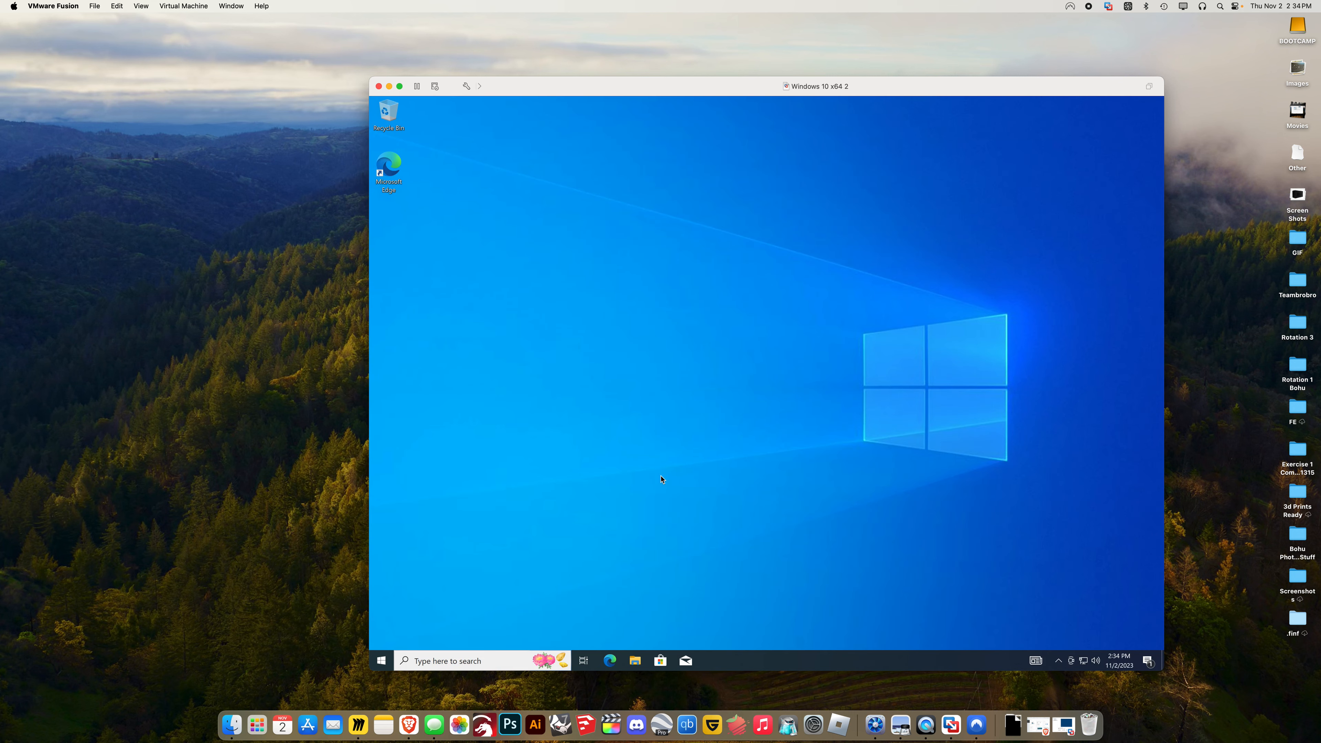
In Brave, close the college-mail error tabs, return to the Autodesk sign-in tab, and hide the browser
{"action": "left_click", "coordinate": [408, 725]}
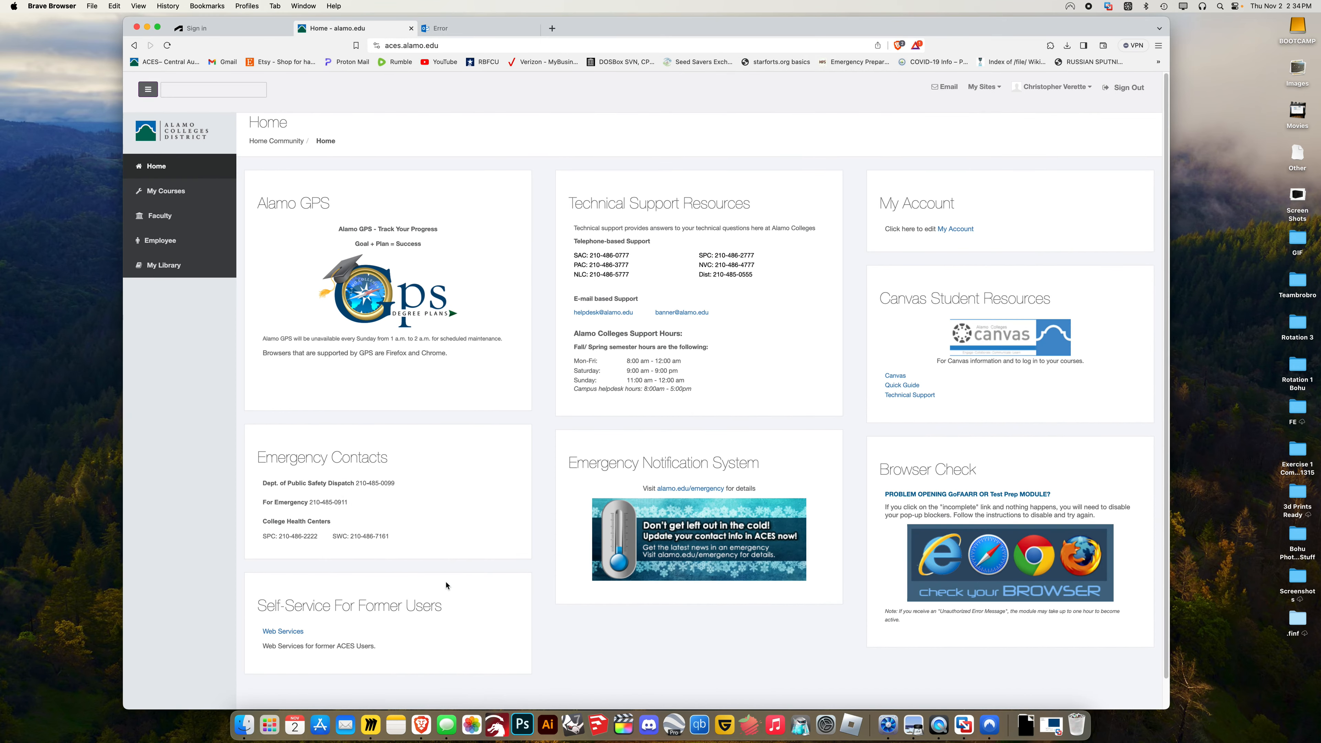
{"action": "left_click", "coordinate": [945, 87]}
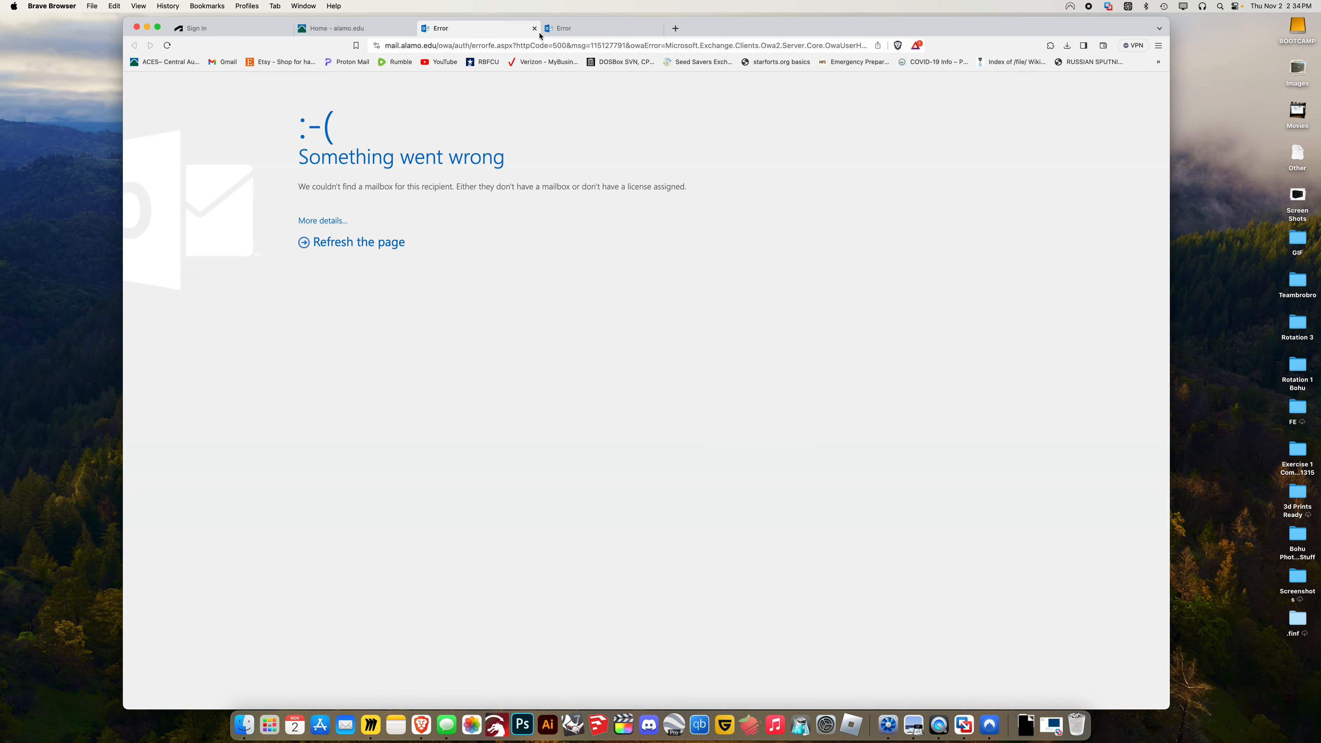
{"action": "left_click", "coordinate": [534, 28]}
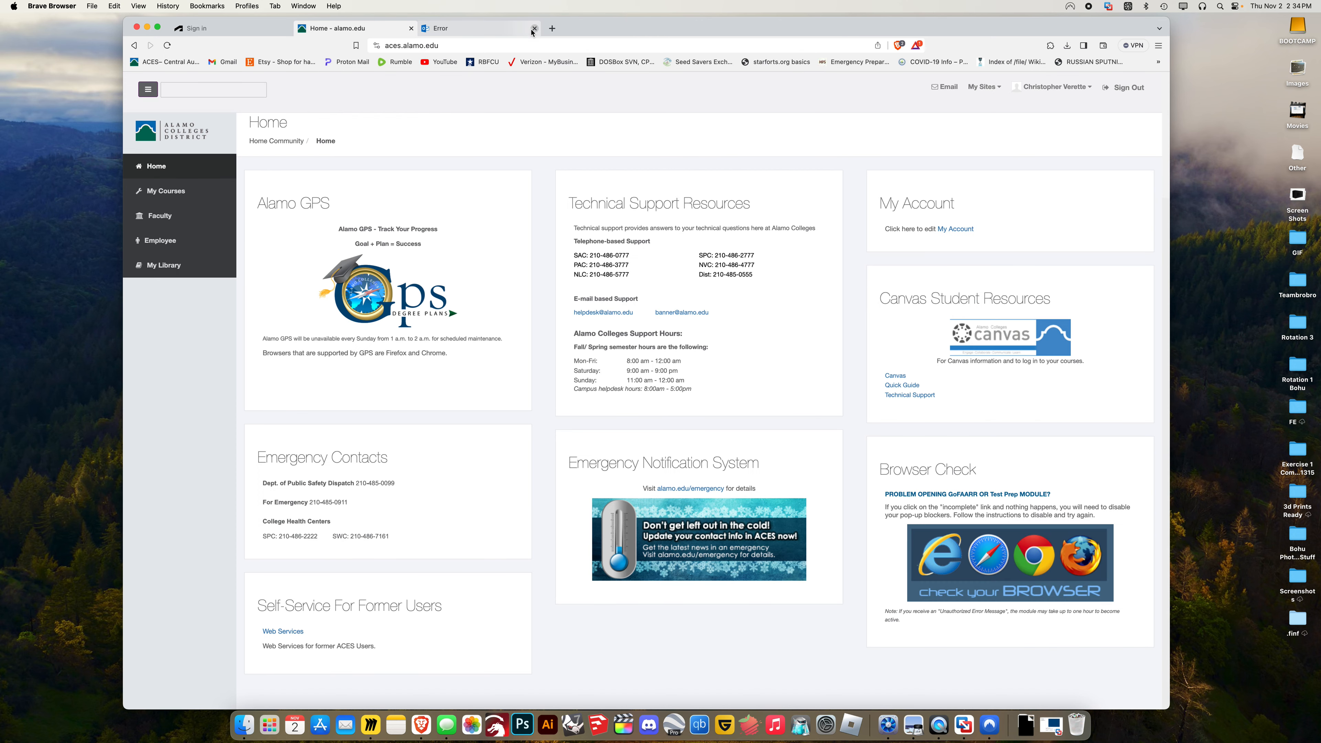
{"action": "left_click", "coordinate": [531, 29]}
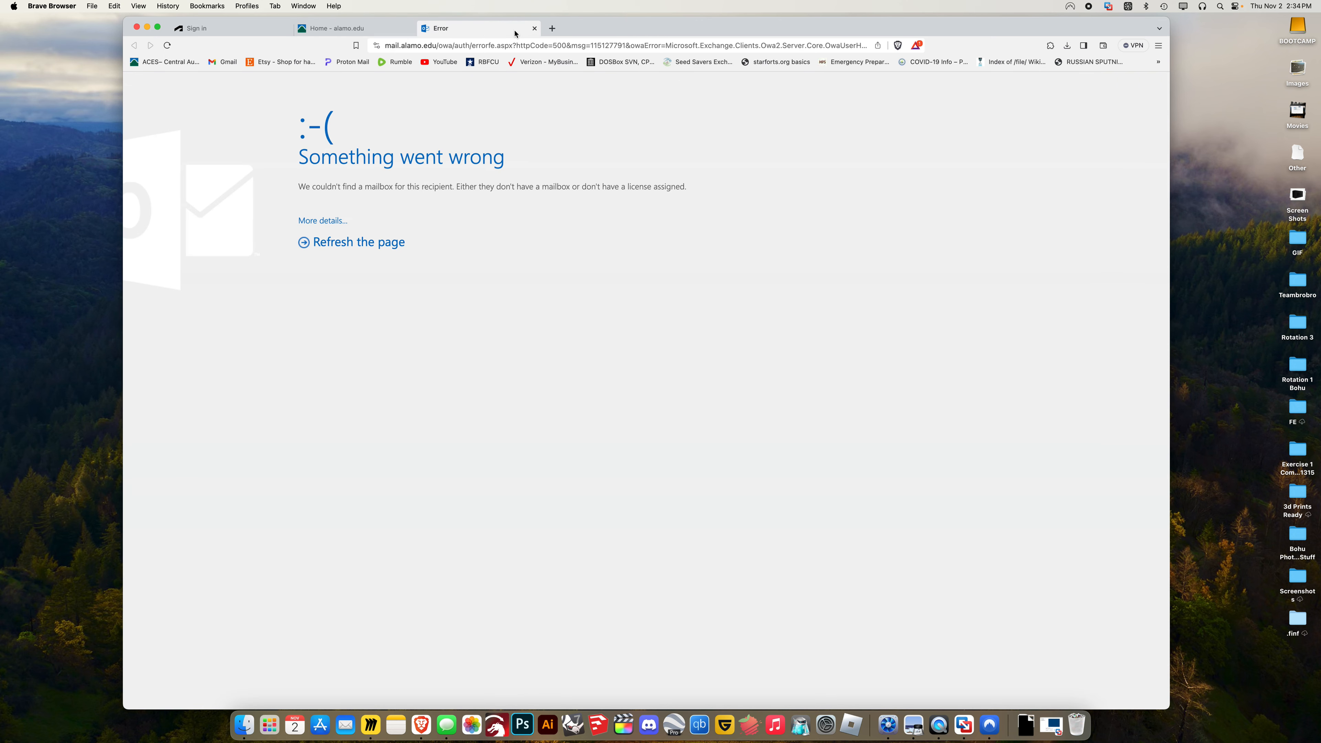
{"action": "left_click", "coordinate": [534, 29]}
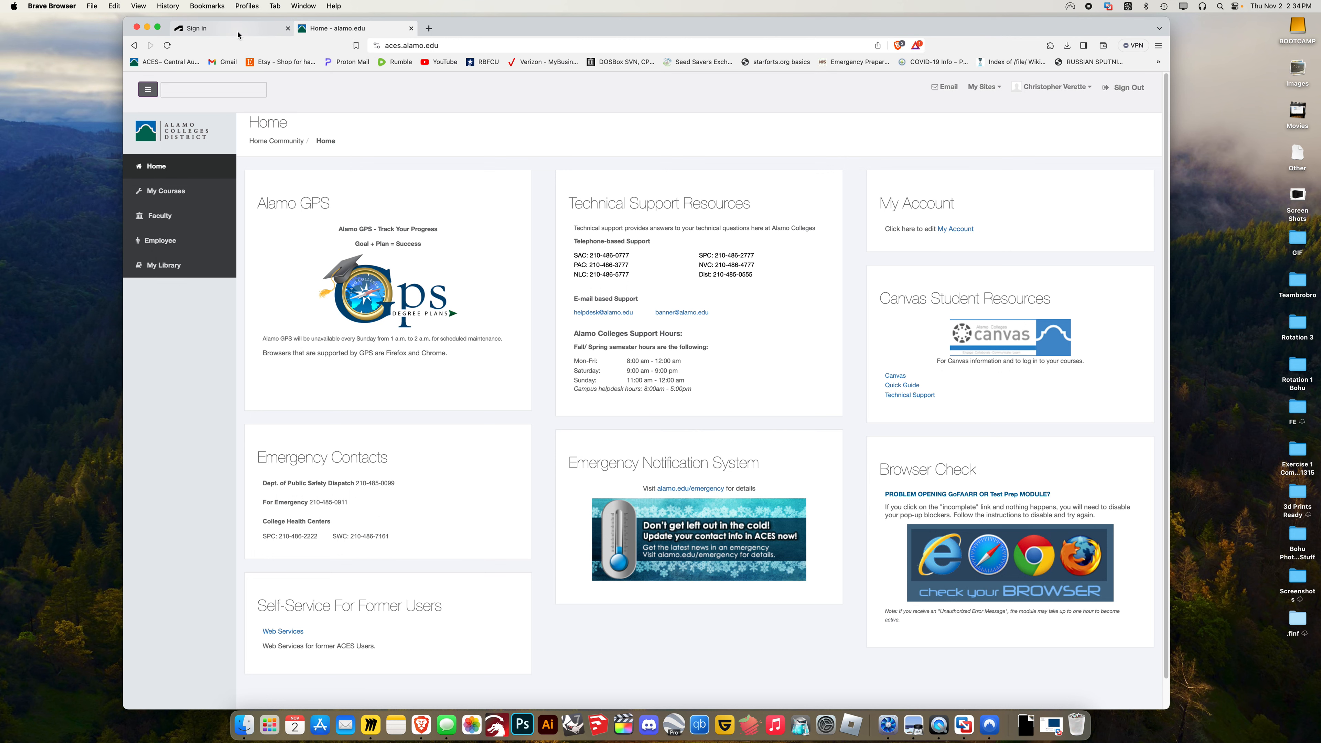
{"action": "left_click", "coordinate": [237, 30]}
{"action": "left_click", "coordinate": [138, 26]}
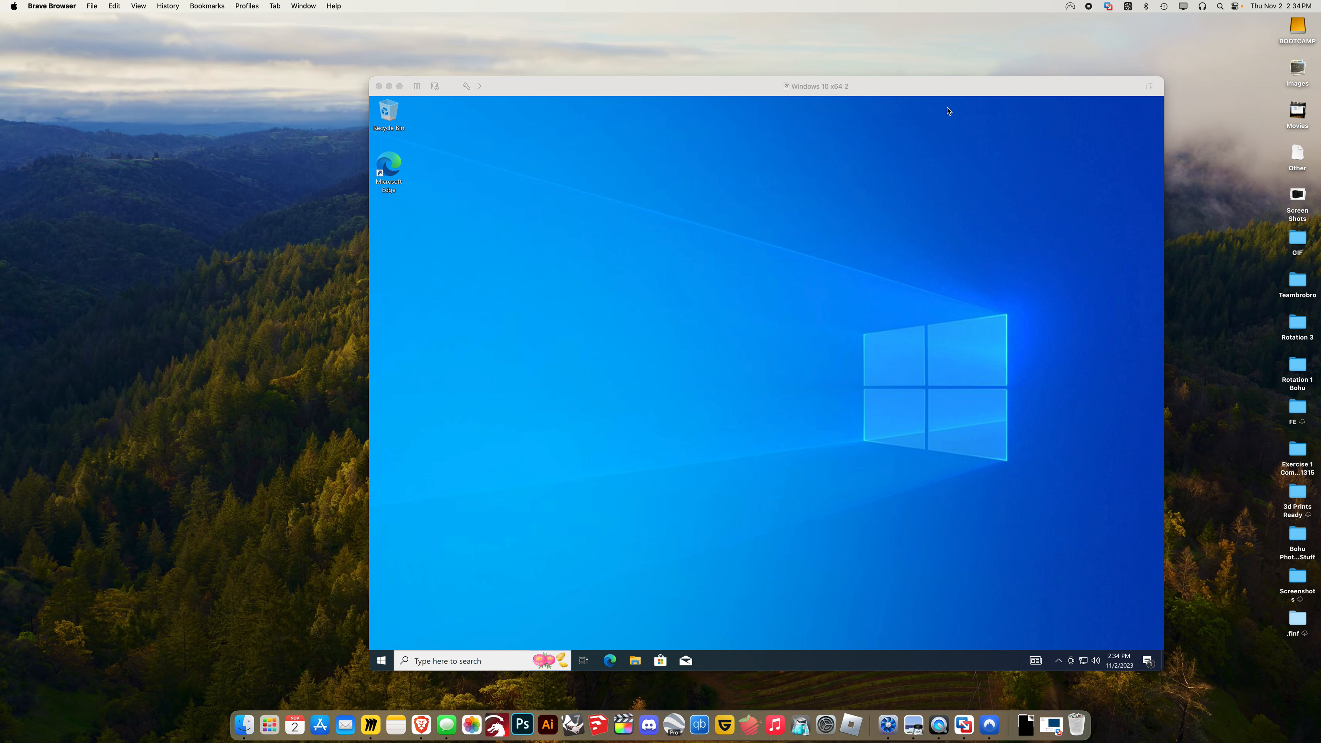
Drag the Windows 10 VM window leftward on the desktop
{"action": "left_click_drag", "start_coordinate": [940, 95], "coordinate": [841, 90]}
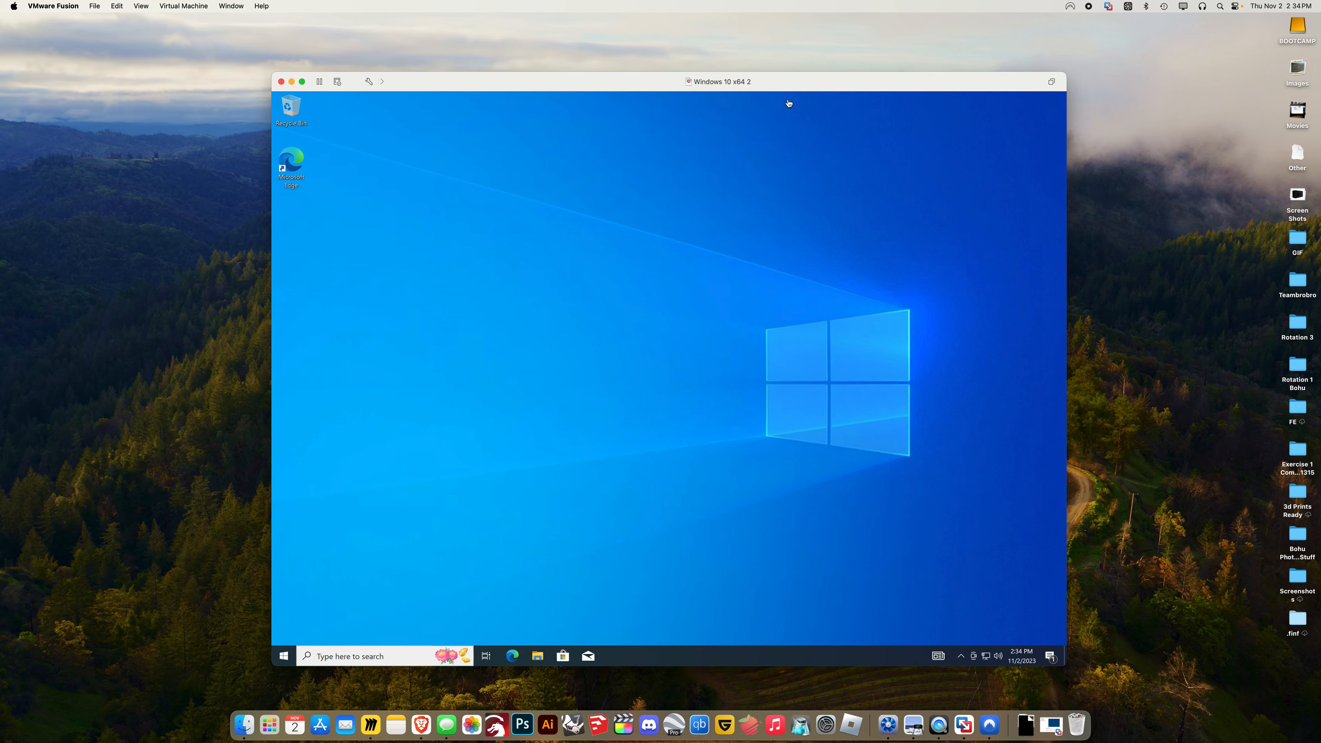